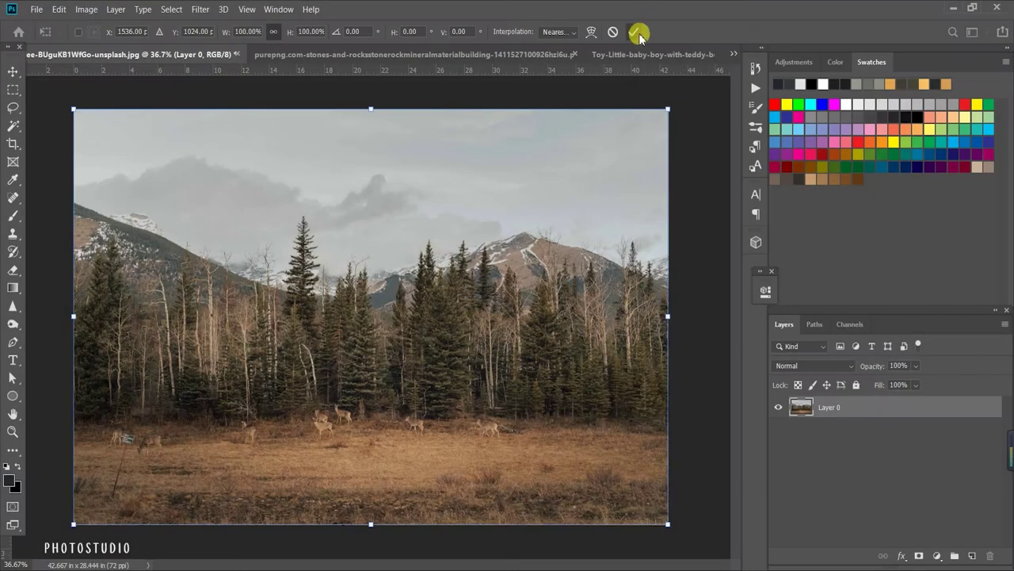
Commit the forest photo's resized dimensions and launch Filter > Camera Raw Filter.
left_click(638, 34)
left_click(200, 10)
left_click(249, 88)
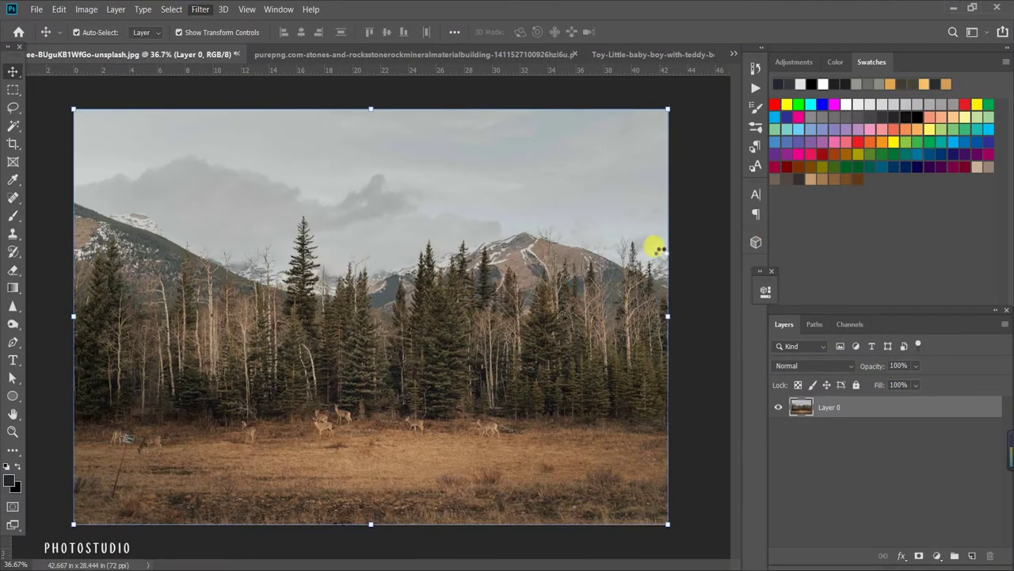
Apply a warmer, softer grade: Temperature +5, Tint +3, Texture -18, Clarity -13, Dehaze -12.
left_click_drag(870, 221, 874, 221)
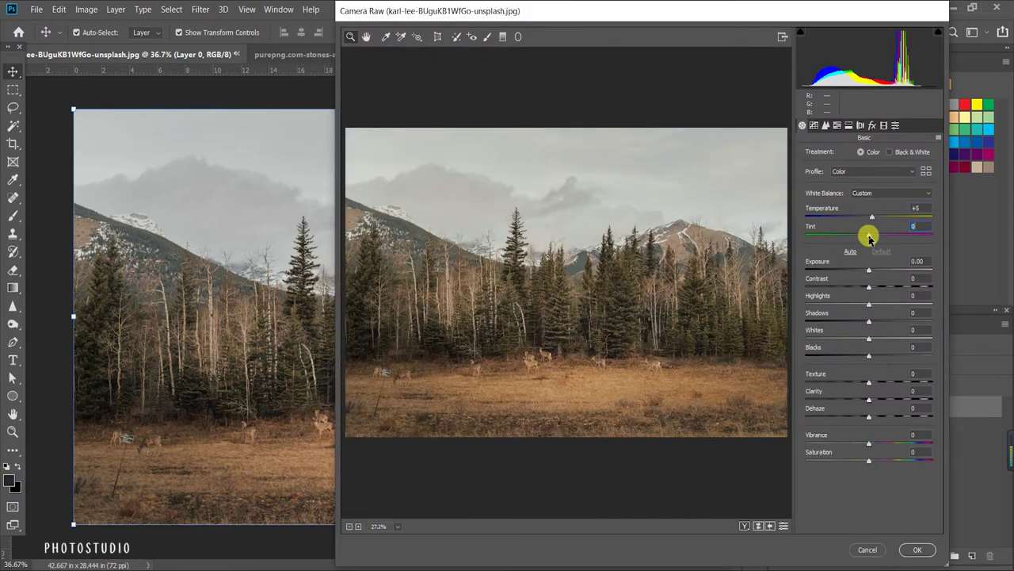
left_click_drag(867, 238, 872, 235)
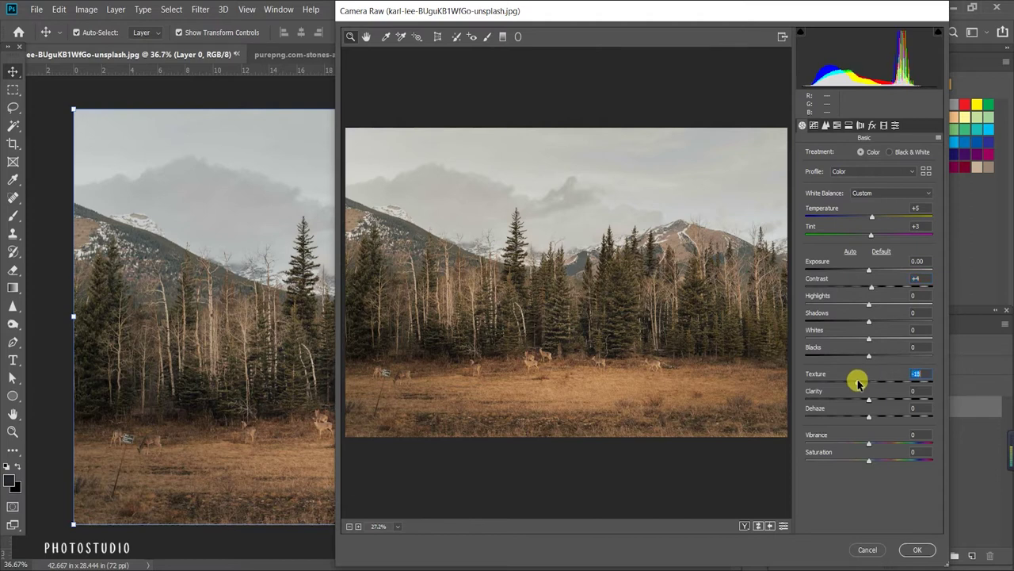
left_click_drag(870, 400, 864, 449)
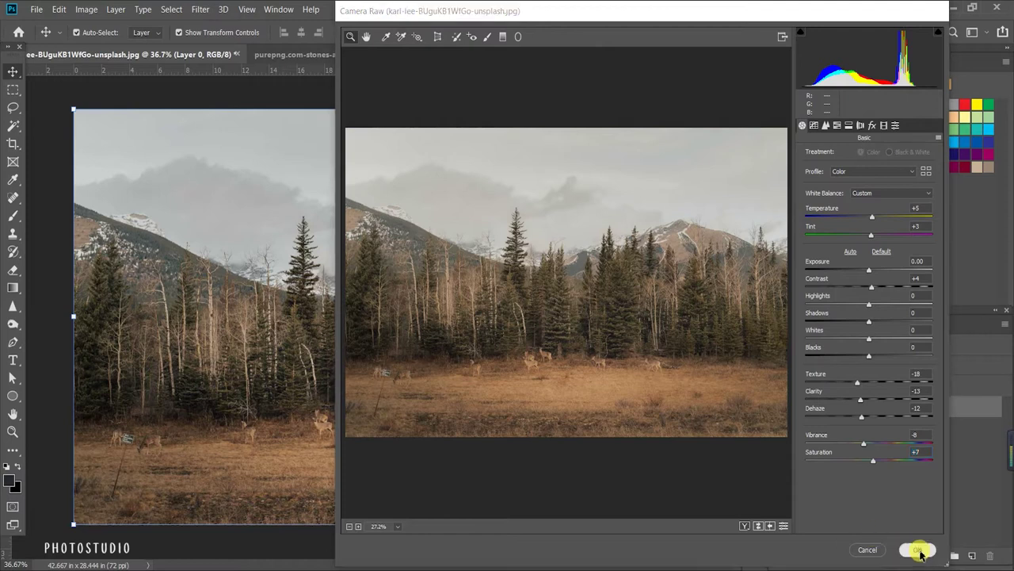
left_click(917, 549)
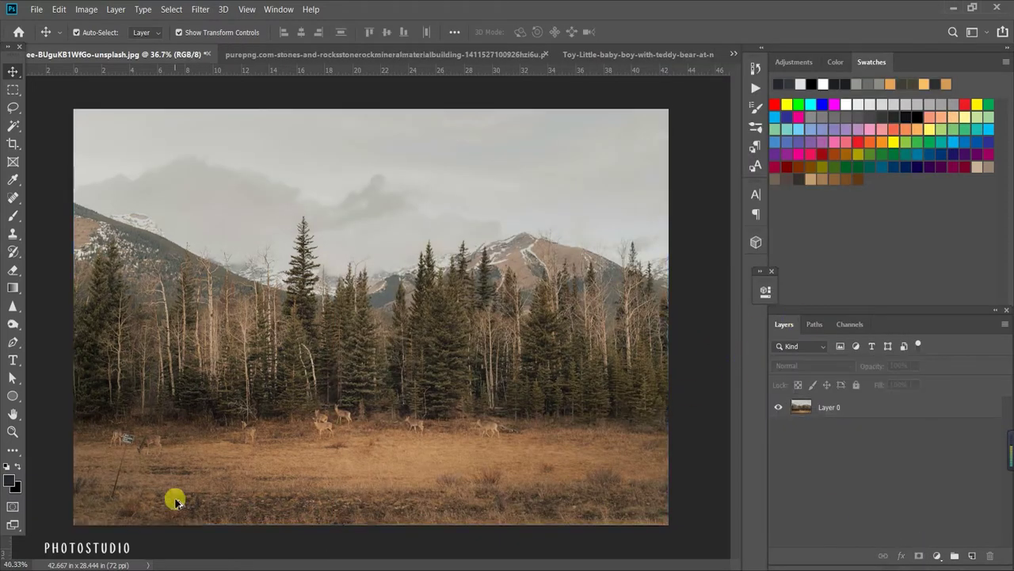
Lasso-select all the grazing deer across the meadow, from right to leftmost.
key("ctrl+0")
left_click(13, 107)
left_click_drag(486, 428, 485, 429)
left_click_drag(404, 428, 406, 426)
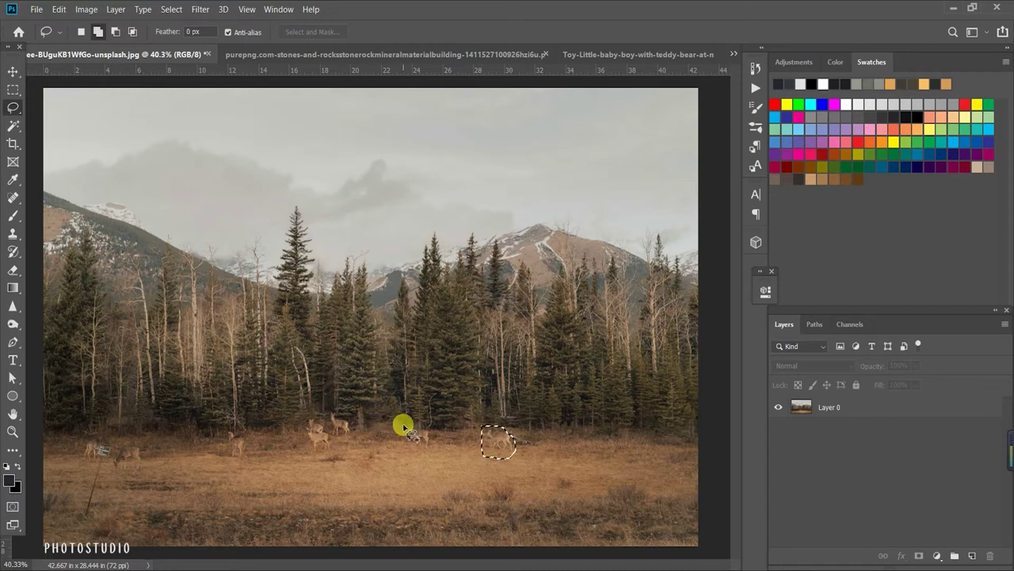
left_click_drag(310, 421, 304, 415)
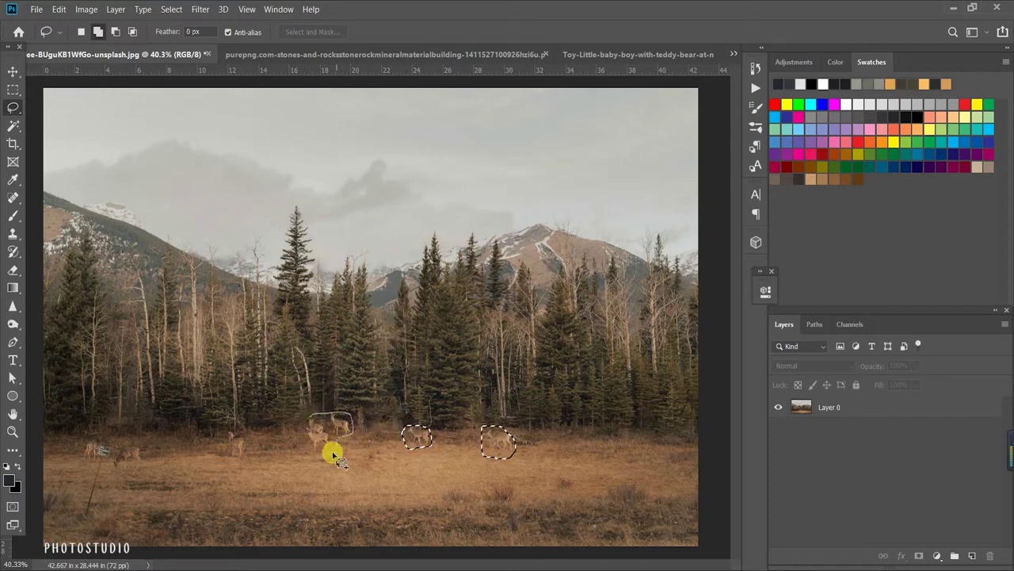
left_click_drag(227, 428, 226, 428)
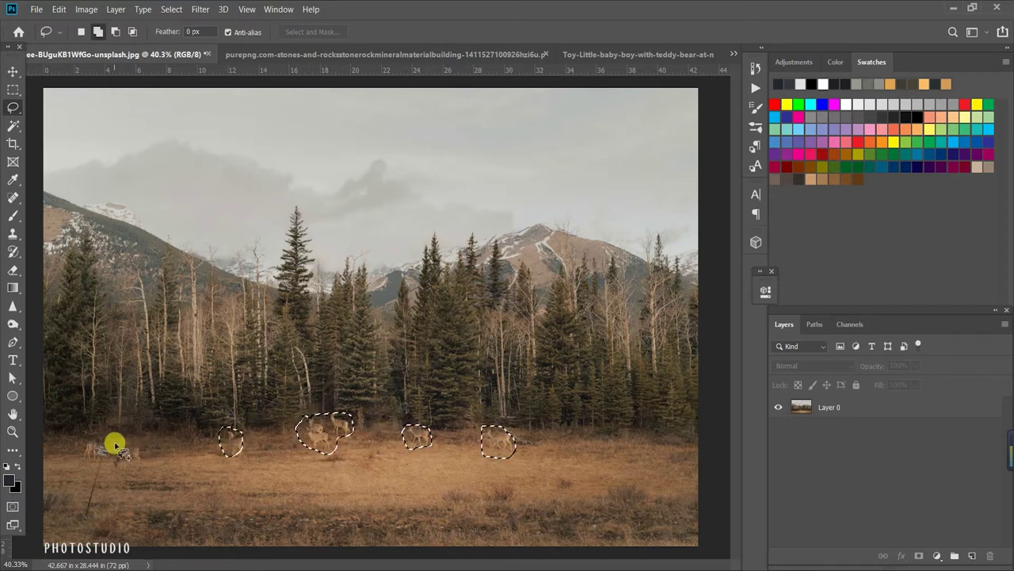
left_click_drag(127, 441, 97, 439)
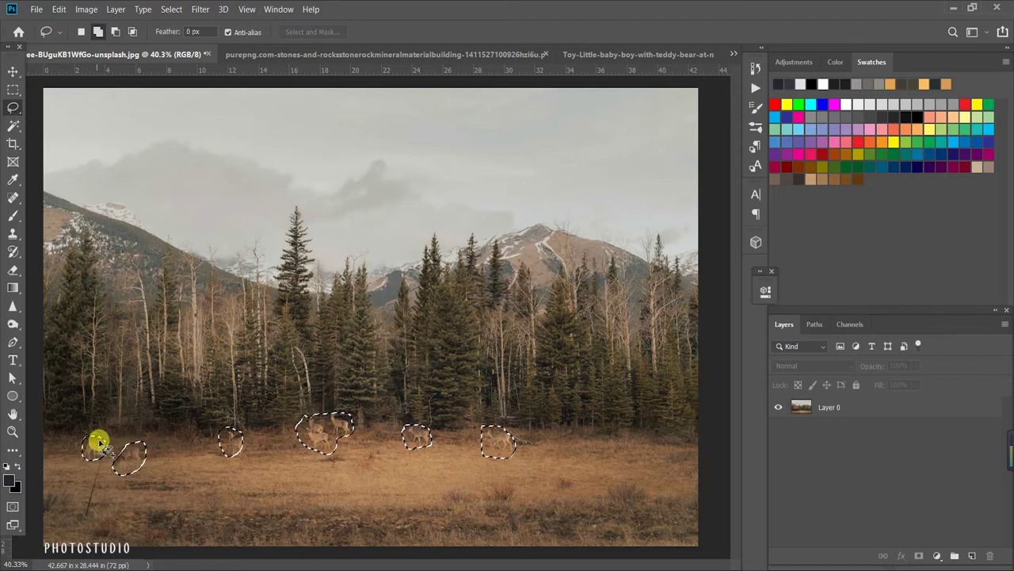
Fill the deer selection with Content-Aware contents on the photo layer.
left_click(62, 8)
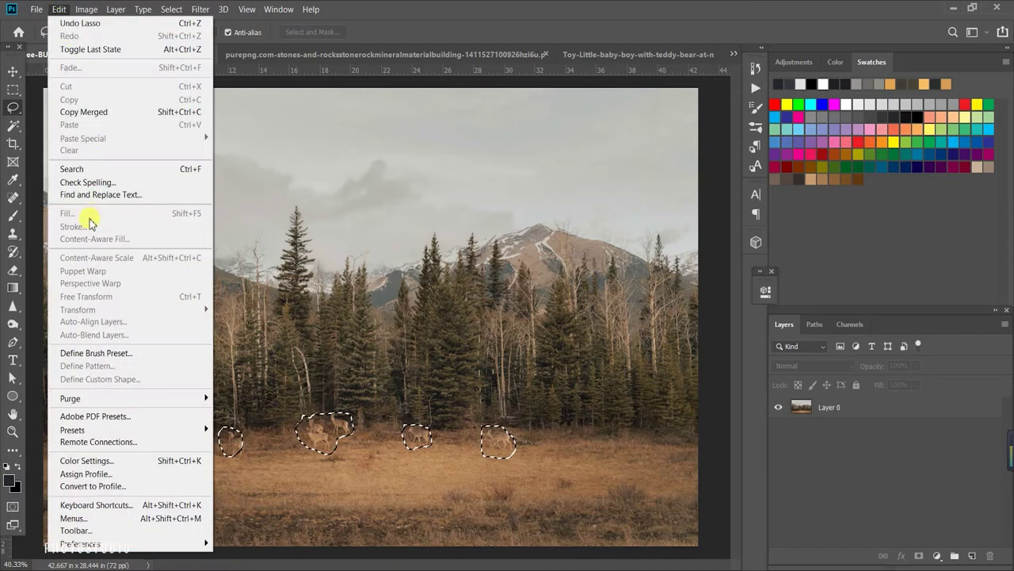
left_click(825, 407)
left_click(58, 8)
left_click(68, 214)
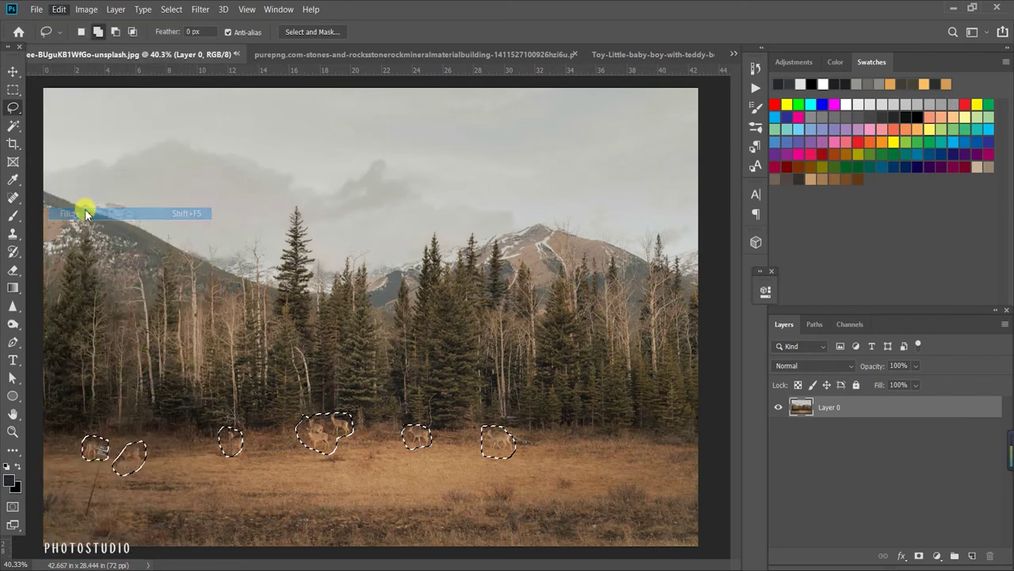
left_click(544, 143)
left_click(523, 203)
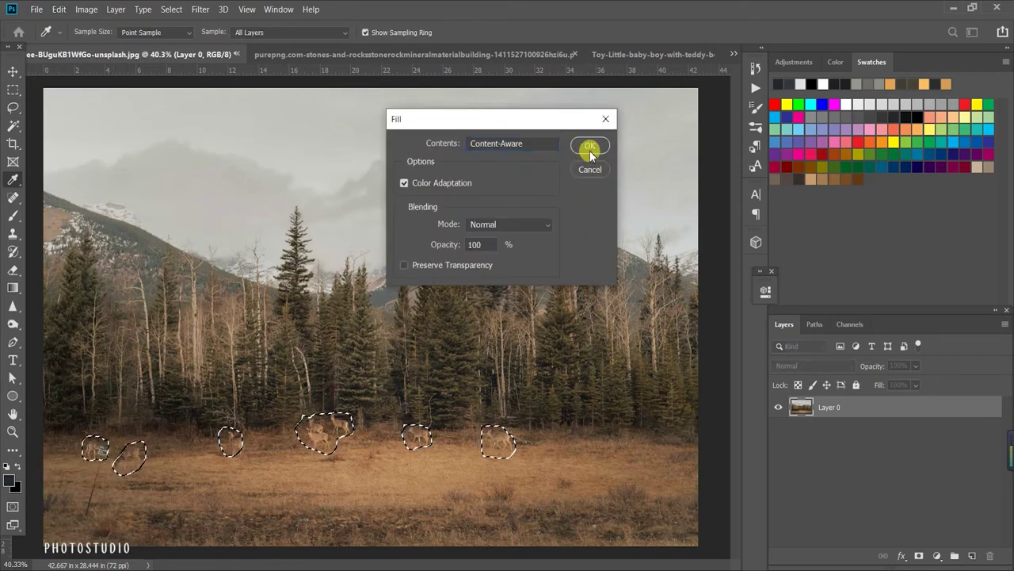
left_click(590, 145)
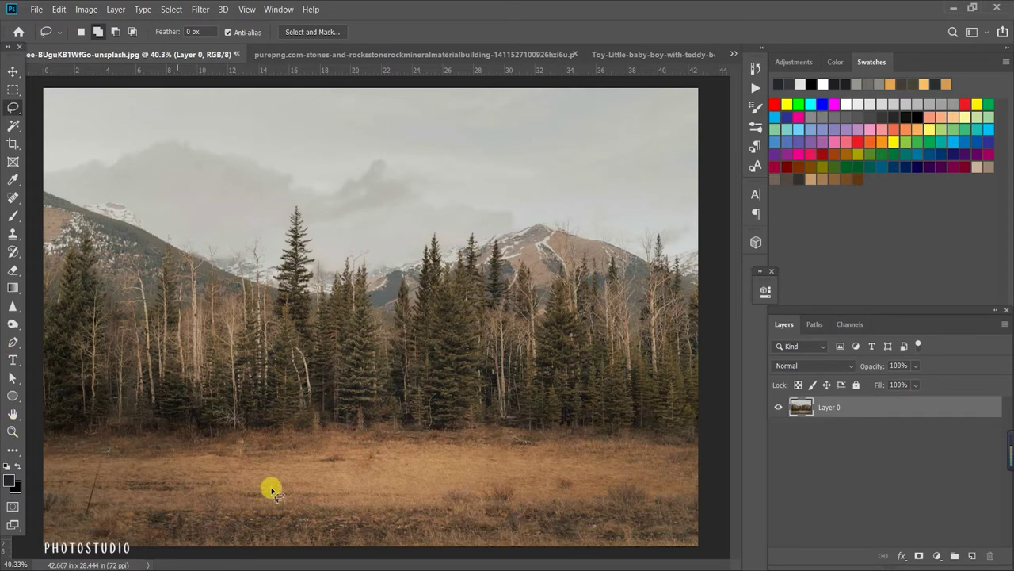
Run a second Content-Aware Fill to clean up the remaining small area.
scroll(310, 492, "up", 1)
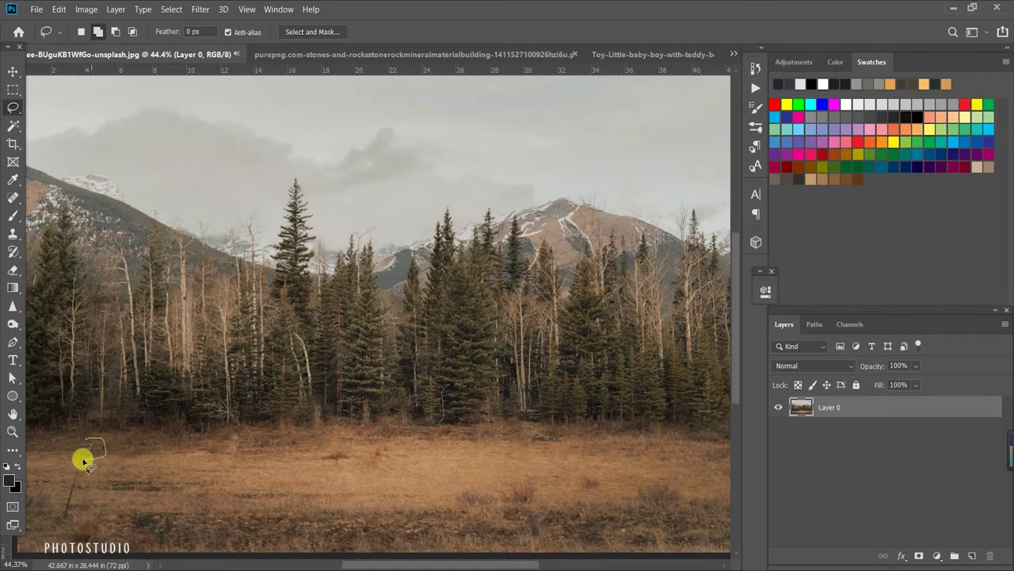
left_click(61, 11)
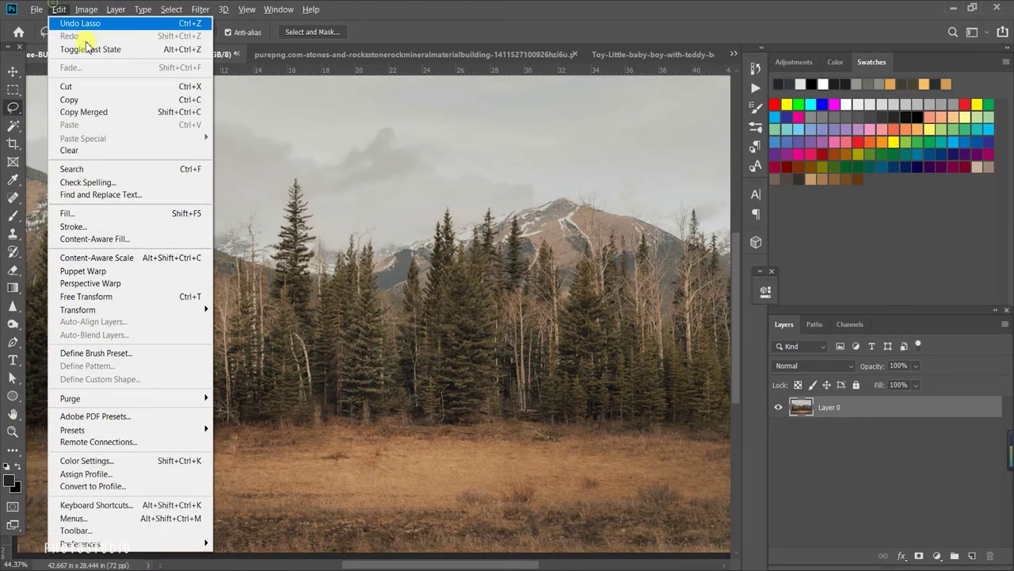
left_click(131, 216)
left_click(590, 146)
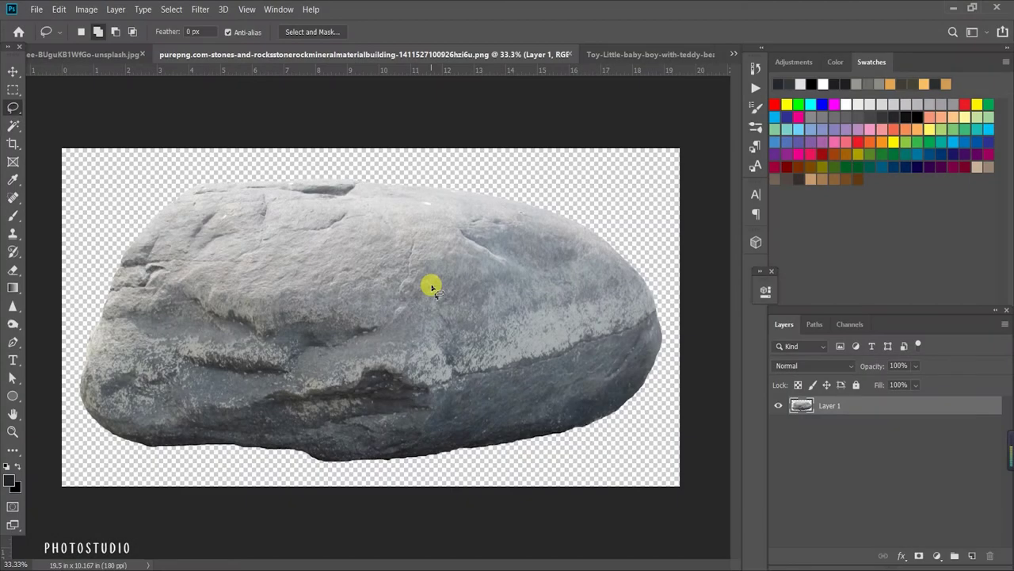
Drag the rock into the forest scene, scale it to about 37% and place it lower left.
left_click(13, 71)
mouse_move(368, 363)
left_mouse_down()
mouse_move(158, 85)
mouse_move(116, 56)
mouse_move(272, 385)
mouse_move(398, 409)
left_mouse_up()
mouse_move(691, 191)
left_mouse_down()
mouse_move(356, 425)
mouse_move(294, 444)
left_mouse_up()
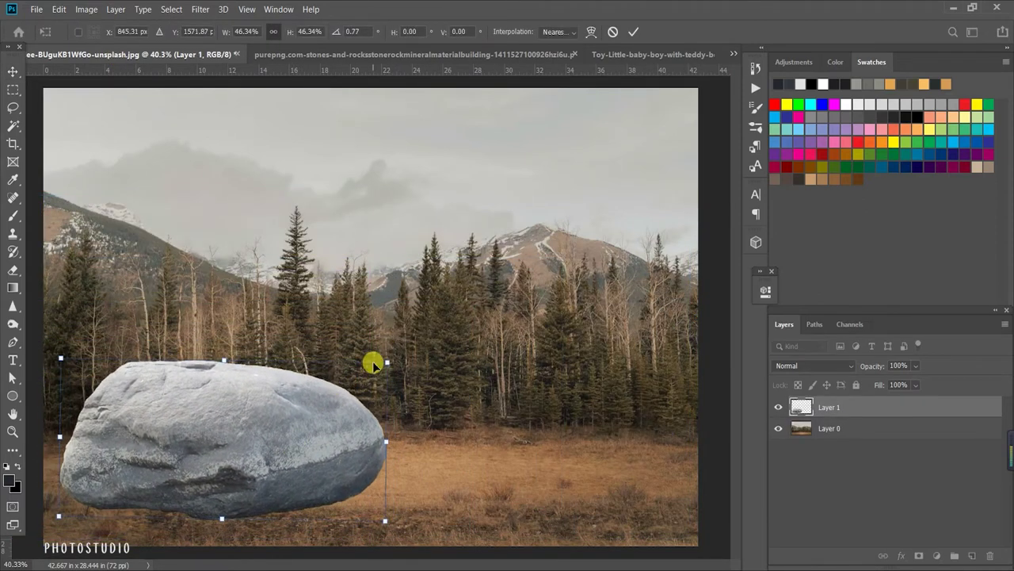
left_click_drag(383, 361, 356, 380)
mouse_move(277, 429)
left_mouse_down()
mouse_move(291, 443)
mouse_move(279, 450)
left_mouse_up()
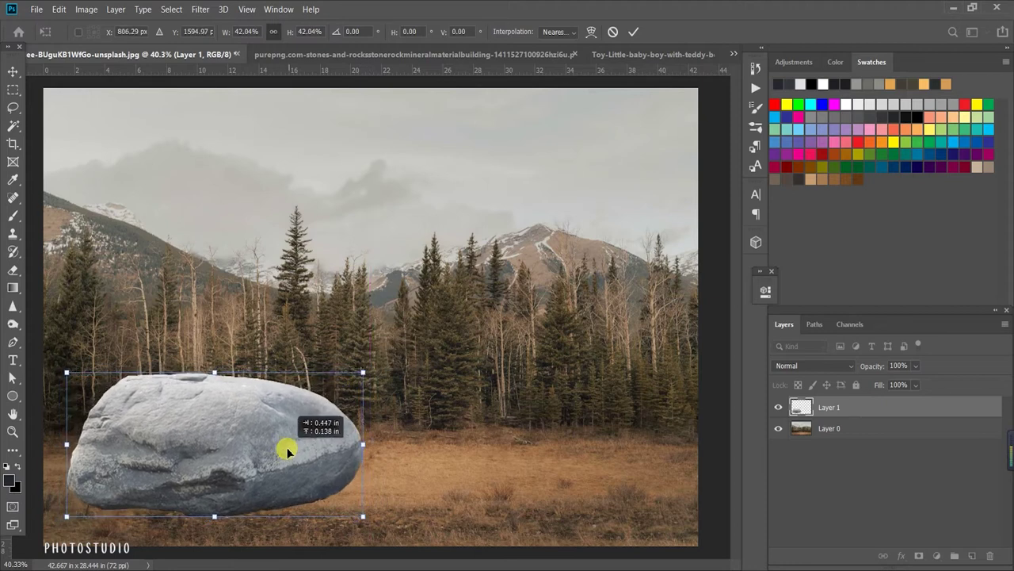
scroll(287, 447, "down", 1)
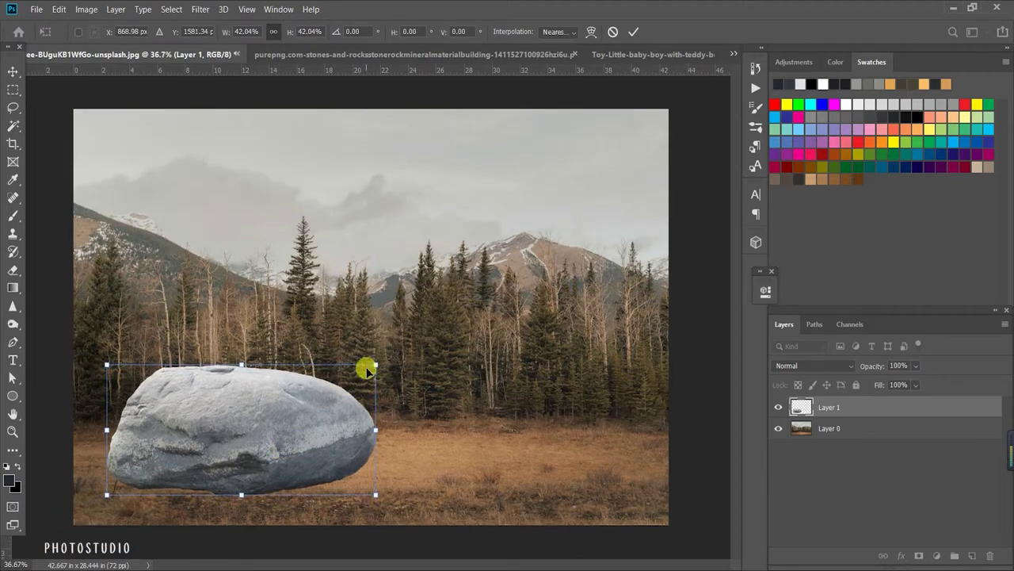
left_click_drag(375, 365, 345, 369)
left_click_drag(276, 437, 268, 431)
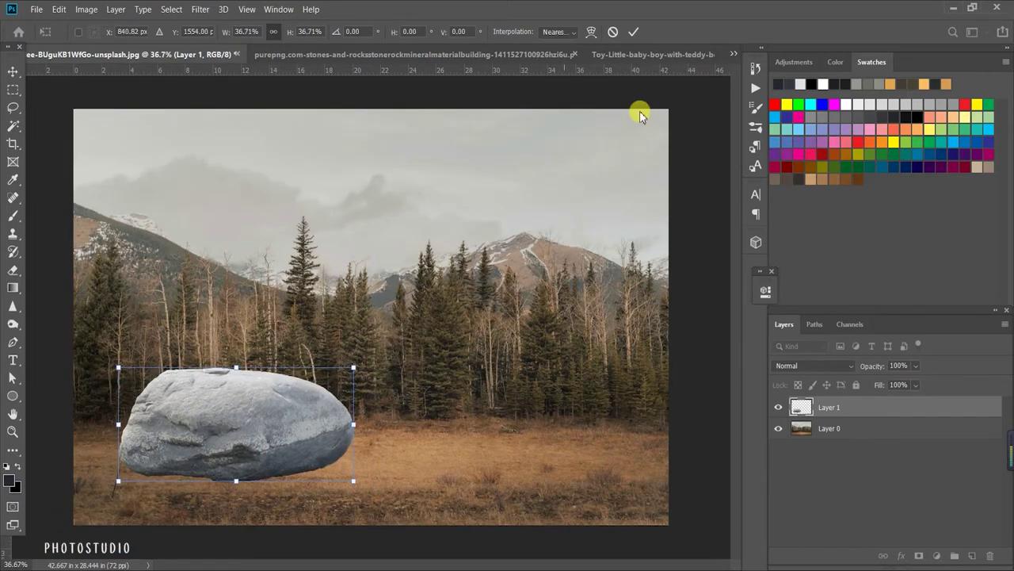
left_click(633, 31)
left_click(935, 557)
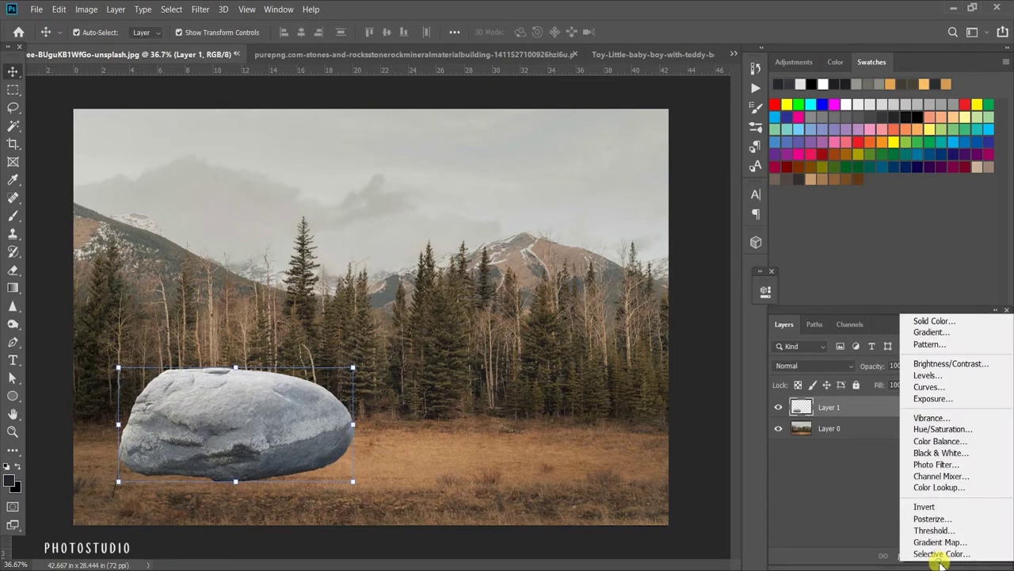
Add a Levels adjustment clipped to the rock and lower its output white to darken it.
left_click(935, 380)
left_click(652, 519)
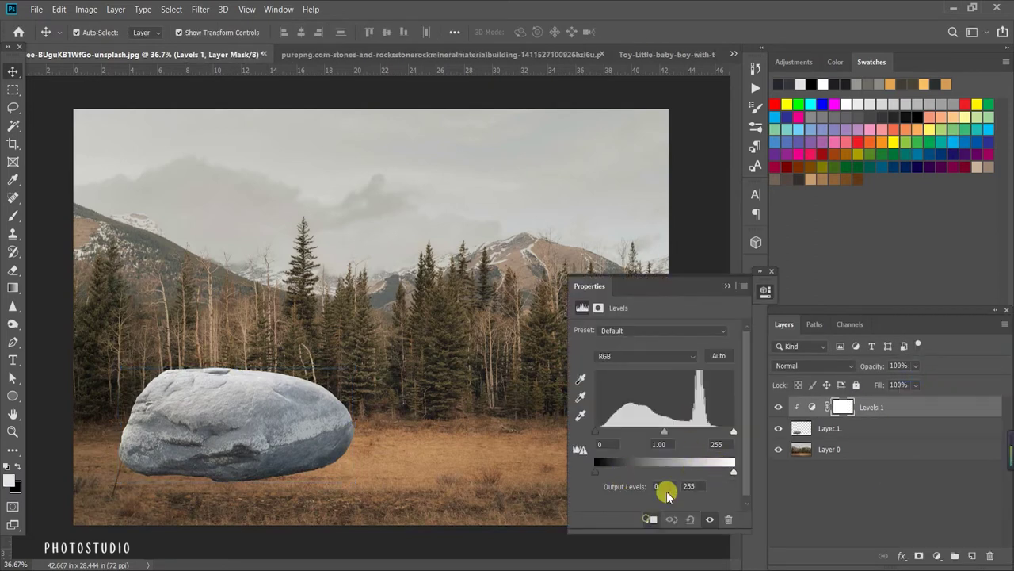
left_click_drag(720, 473, 678, 473)
left_click(728, 290)
Paint the Levels mask with a black brush at 52% opacity and set output white to 134.
key("b")
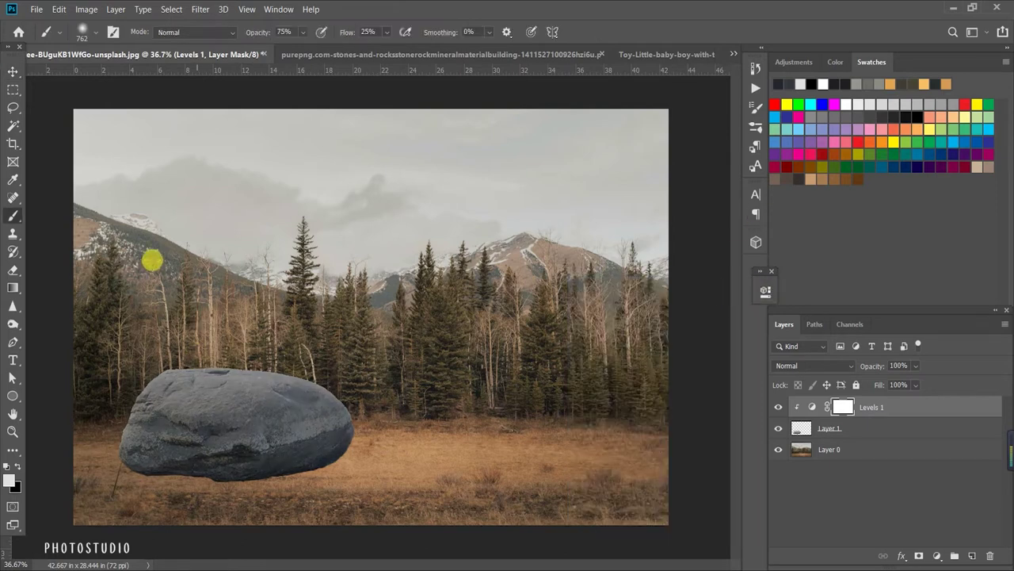
key("x")
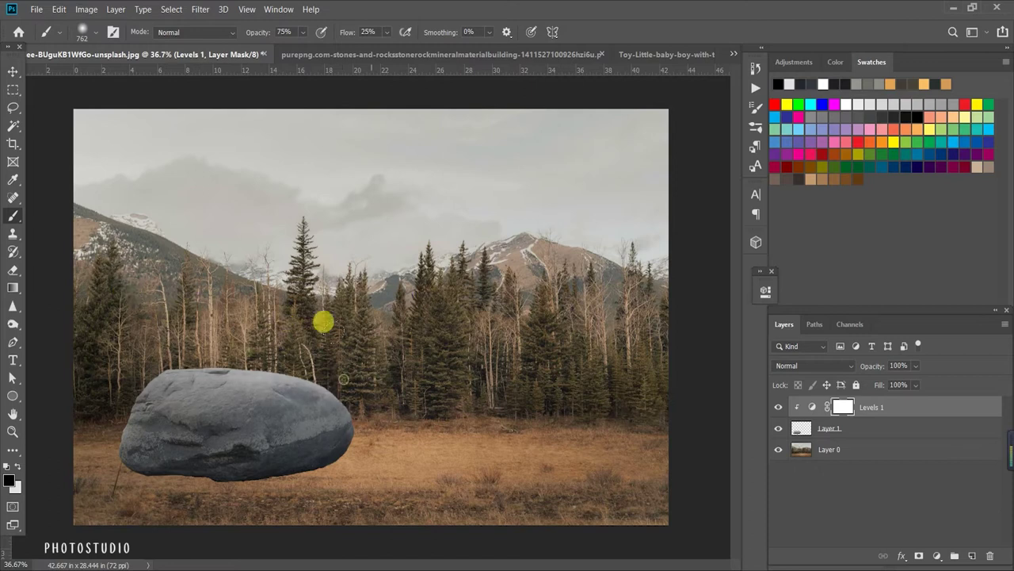
left_click_drag(258, 32, 240, 41)
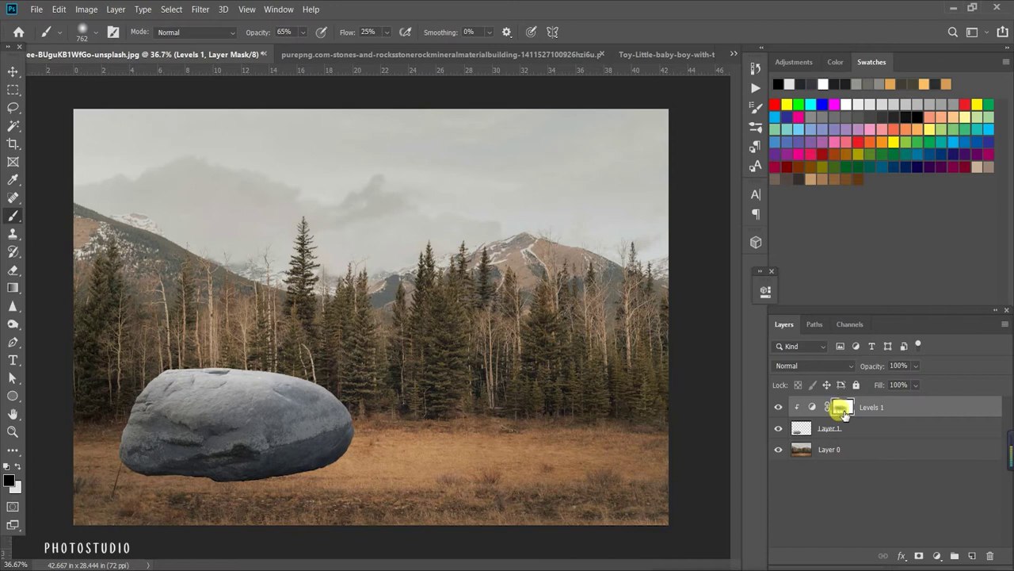
double_click(800, 406)
left_click_drag(679, 473, 668, 472)
left_click(842, 407)
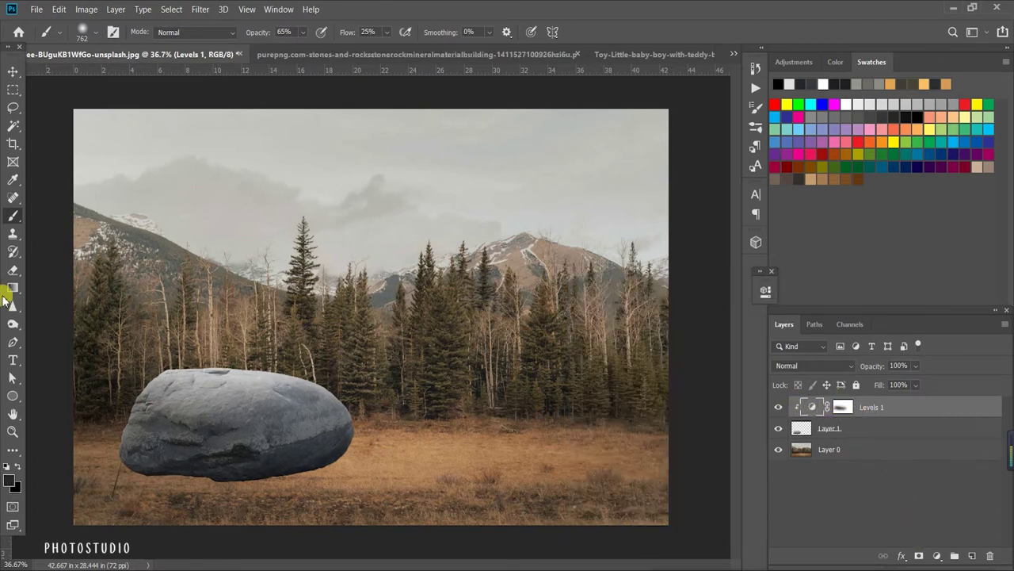
left_click(13, 324)
Burn along the boulder's lower edge on Layer 1, then dodge across its top.
left_click(882, 436)
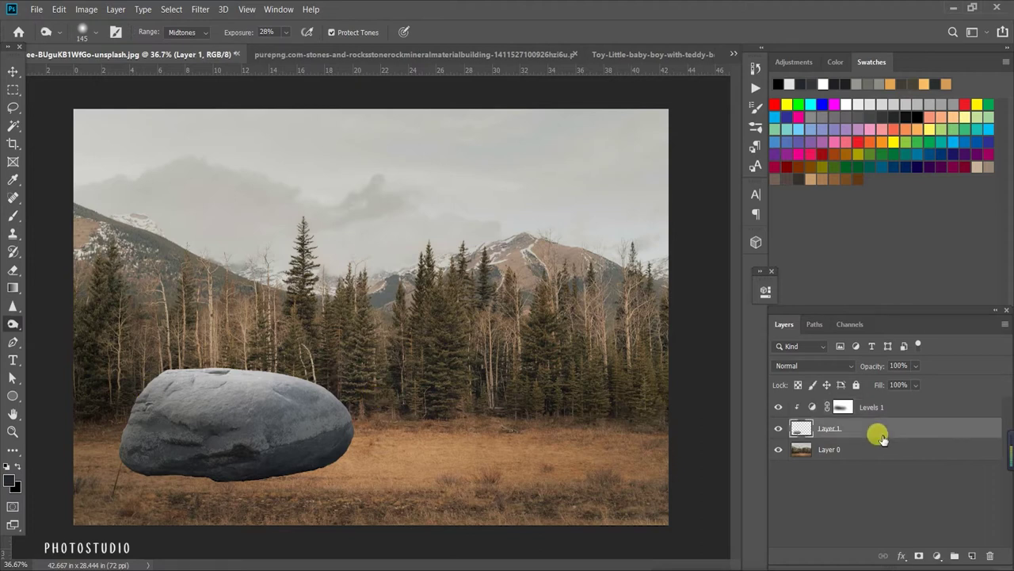
mouse_move(243, 386)
left_mouse_down()
mouse_move(129, 381)
mouse_move(95, 475)
mouse_move(342, 450)
mouse_move(335, 381)
mouse_move(310, 423)
mouse_move(249, 428)
mouse_move(119, 394)
mouse_move(111, 443)
mouse_move(266, 363)
mouse_move(327, 370)
mouse_move(158, 359)
mouse_move(167, 384)
mouse_move(245, 384)
mouse_move(349, 410)
left_mouse_up()
right_click(11, 322)
left_click(68, 323)
left_click_drag(261, 415, 305, 416)
right_click(11, 325)
left_click(107, 323)
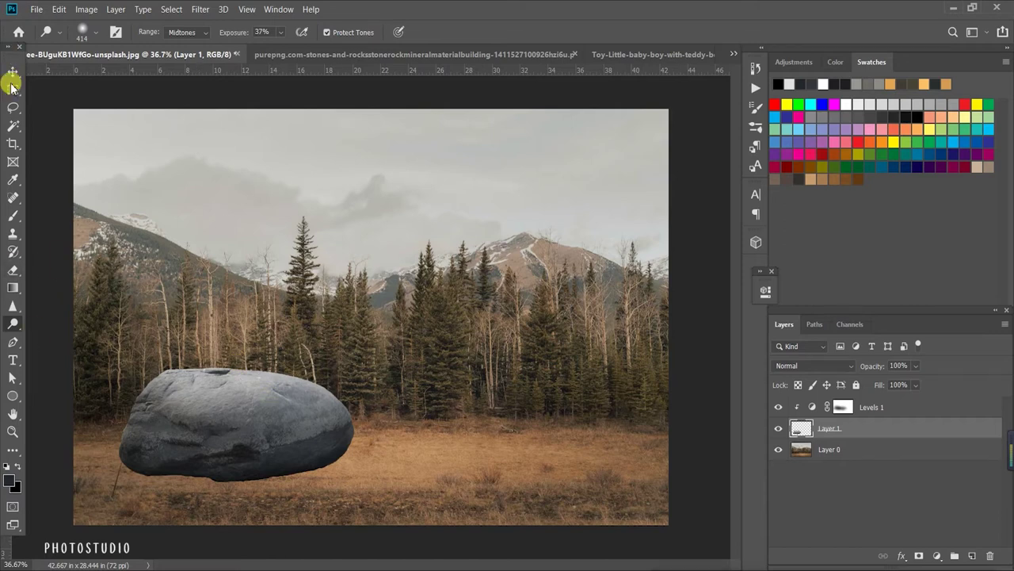
left_click(11, 80)
left_click(936, 557)
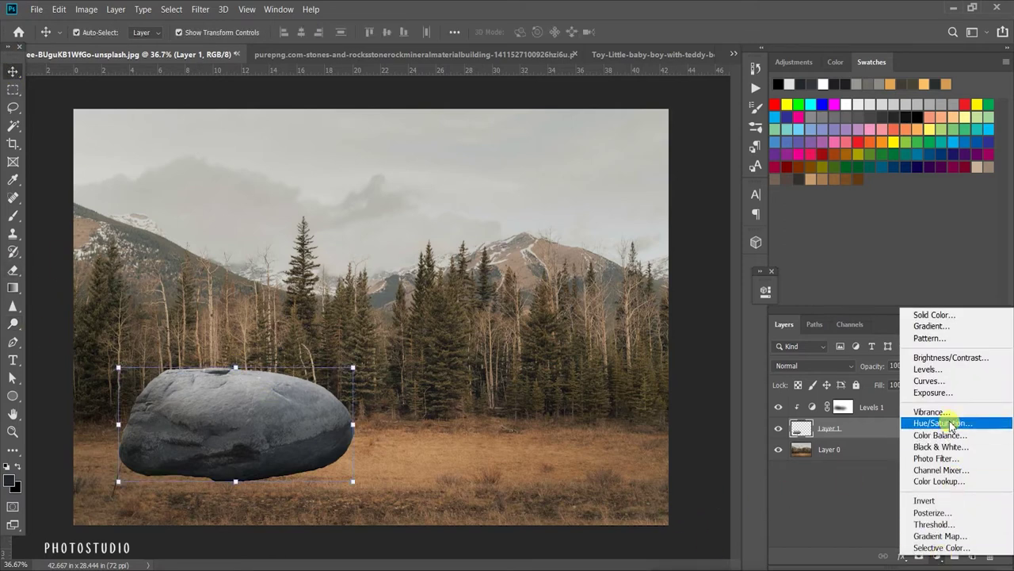
Clip a Color Balance to the rock (midtones Cyan–Red +1, Yellow–Blue -12) and add clipped Layer 2.
left_click(947, 432)
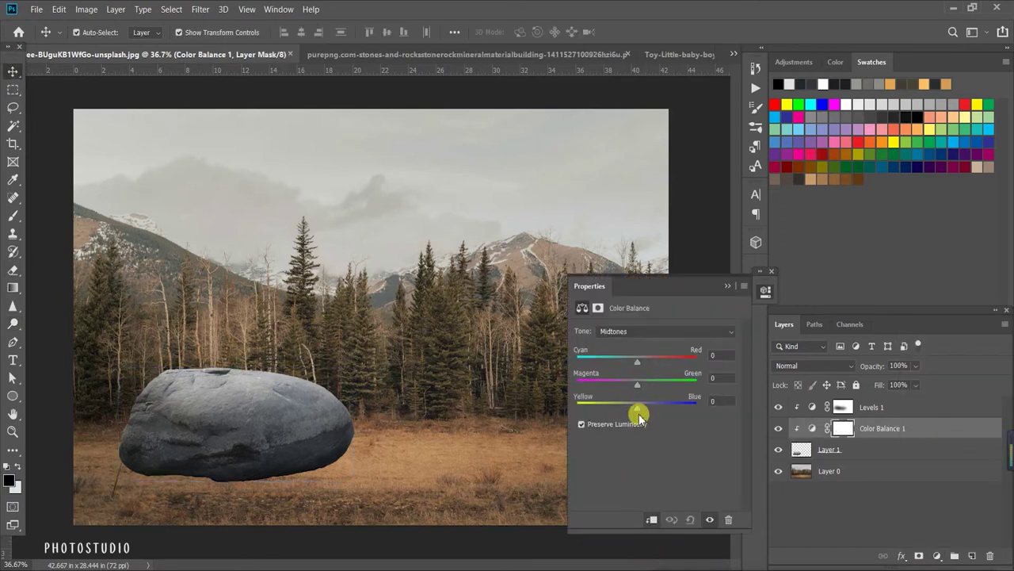
left_click_drag(637, 362, 640, 368)
left_click(777, 428)
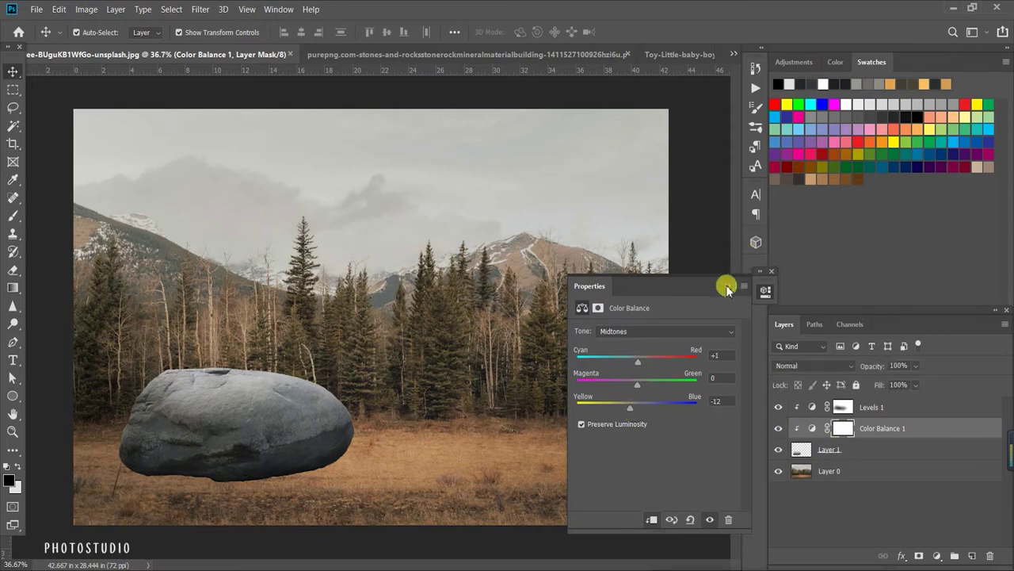
left_click(727, 287)
left_click(973, 552)
left_click(872, 432)
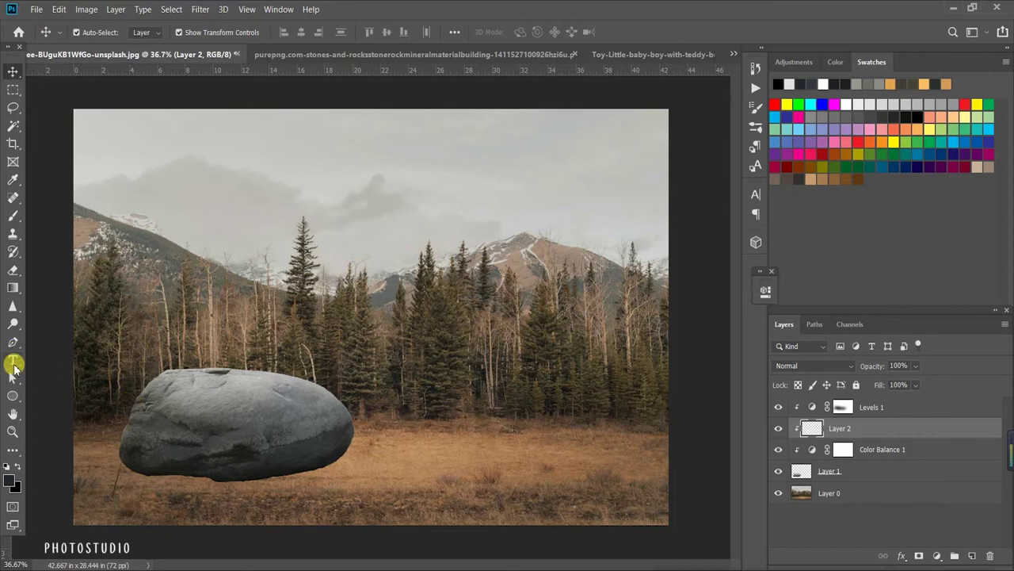
Select the Brush with default black/white colours and set its opacity to 48%.
key("b")
left_click(8, 466)
left_click_drag(270, 32, 256, 31)
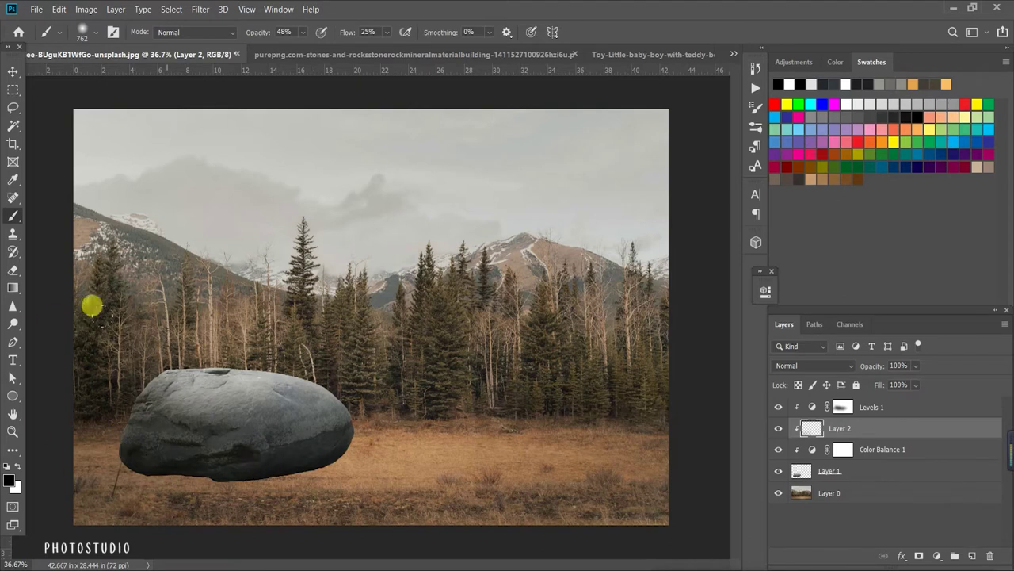
scroll(61, 449, "down", 1)
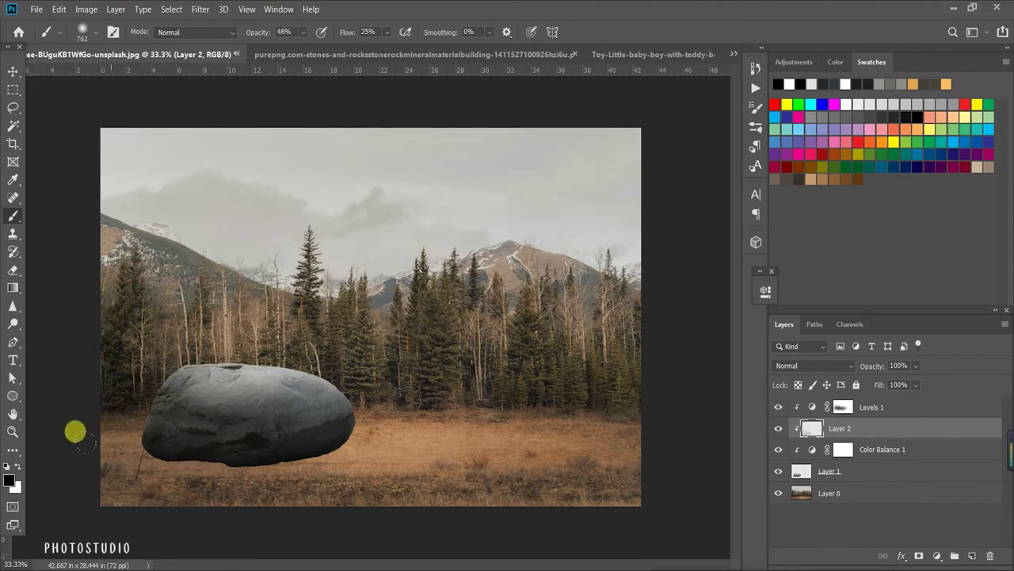
scroll(233, 351, "up", 2)
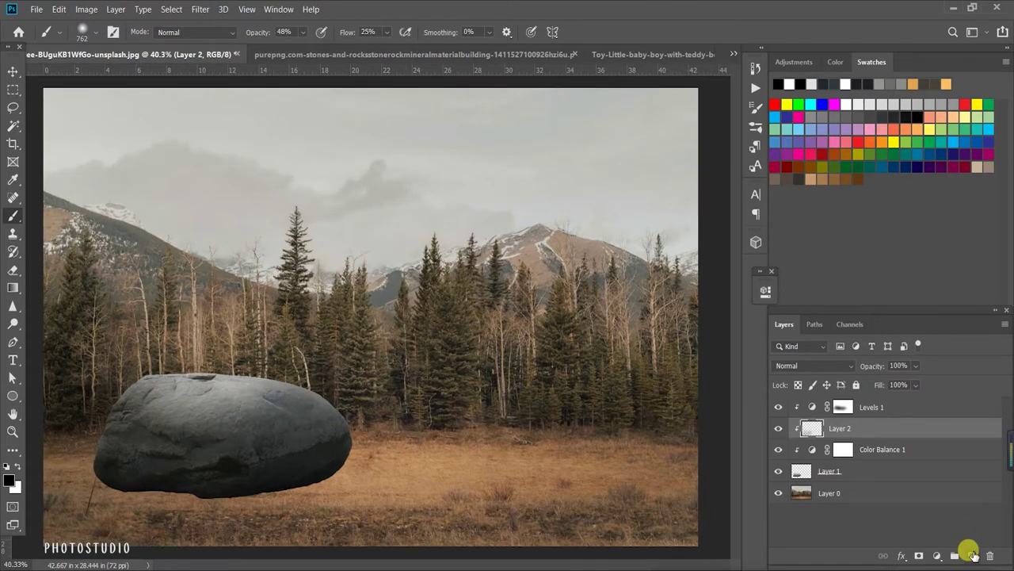
Add Layer 3 beneath the rock and paint a soft black shadow with a 321 px brush at 66%.
left_click(973, 555)
left_click_drag(900, 430, 886, 513)
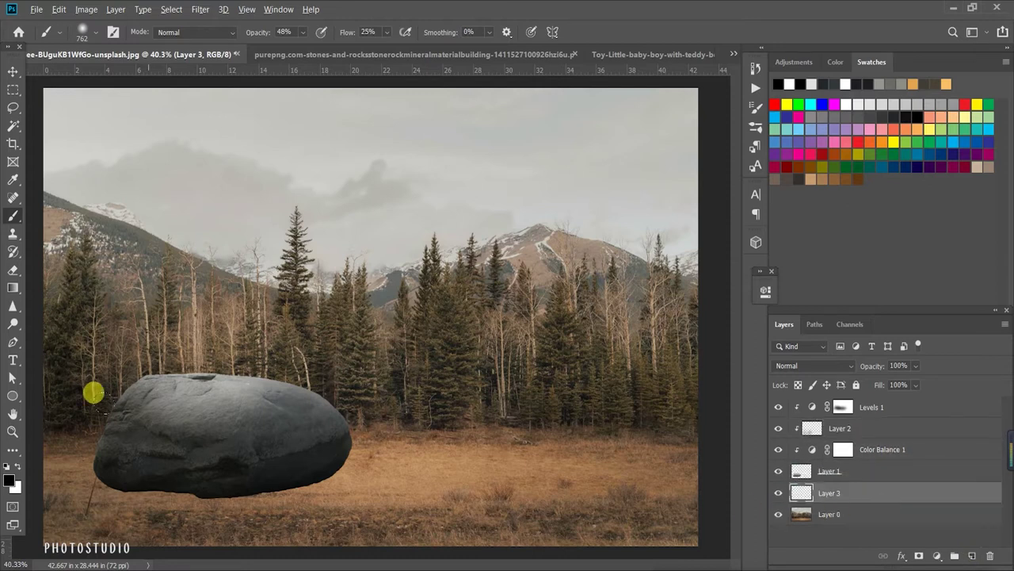
scroll(94, 391, "down", 1)
mouse_move(209, 424)
left_mouse_down()
mouse_move(120, 401)
mouse_move(277, 453)
left_mouse_up()
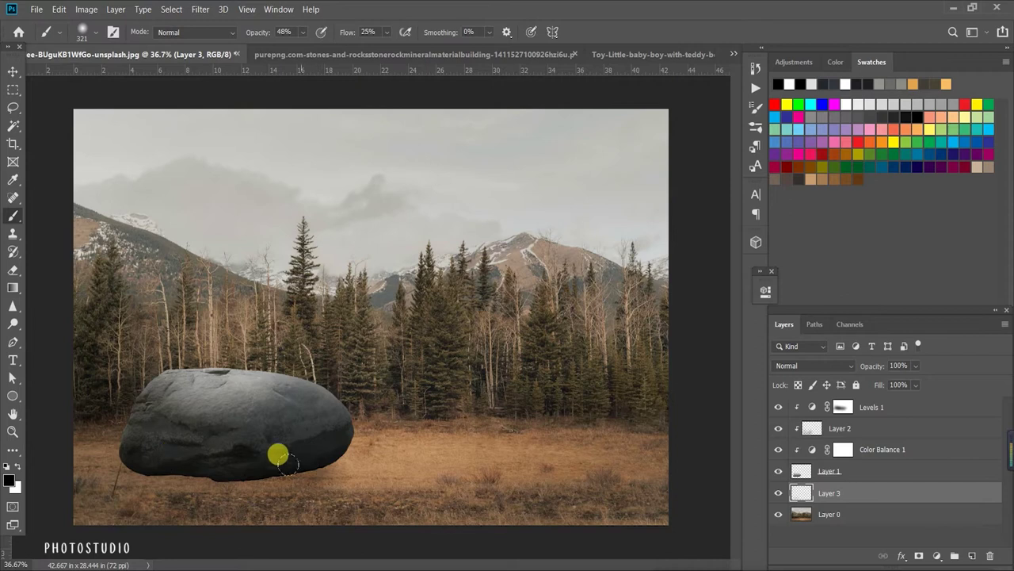
key("6")
key("6")
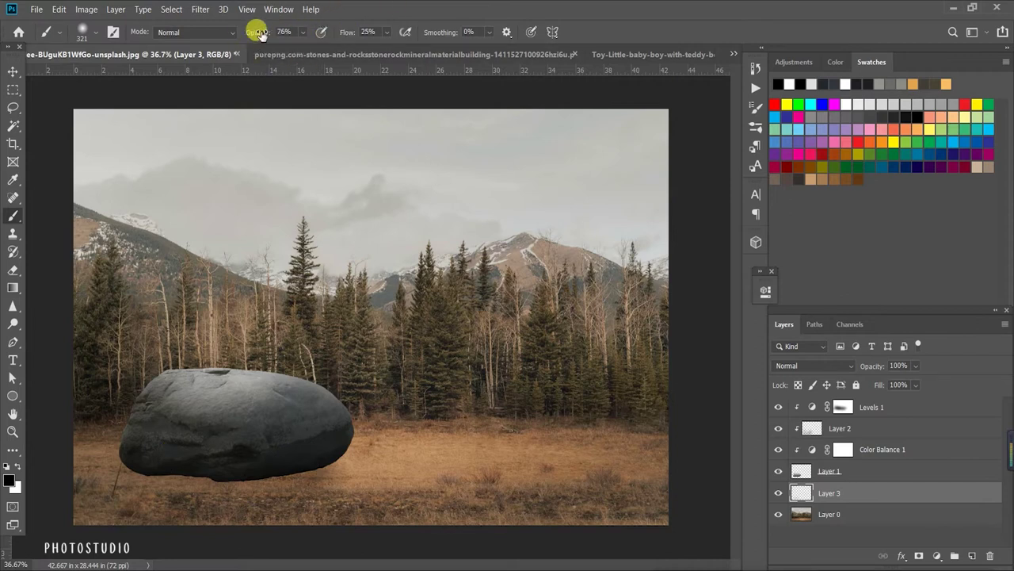
left_click(93, 32)
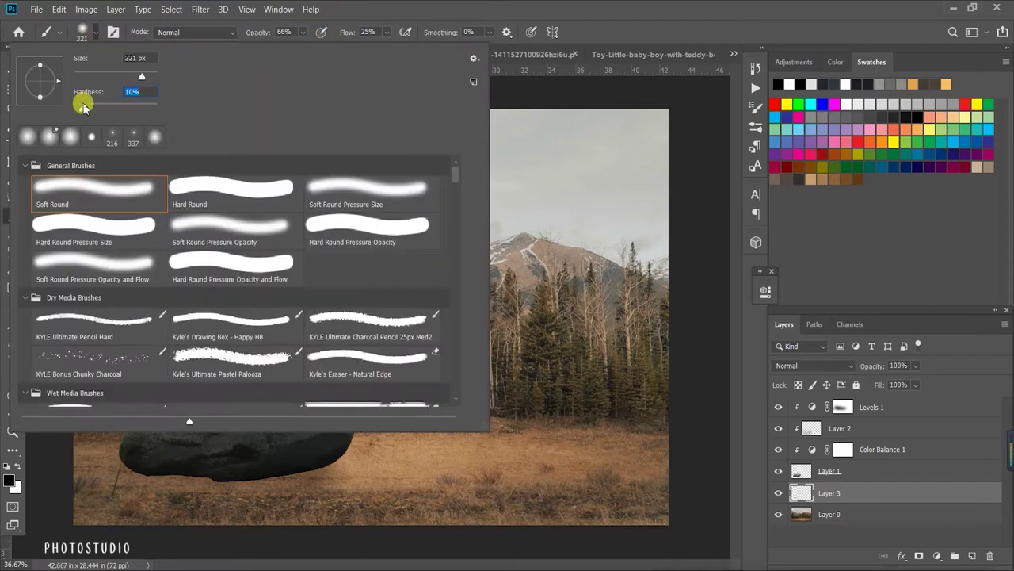
key("Return")
mouse_move(310, 444)
left_mouse_down()
mouse_move(146, 452)
mouse_move(239, 438)
mouse_move(125, 432)
left_mouse_up()
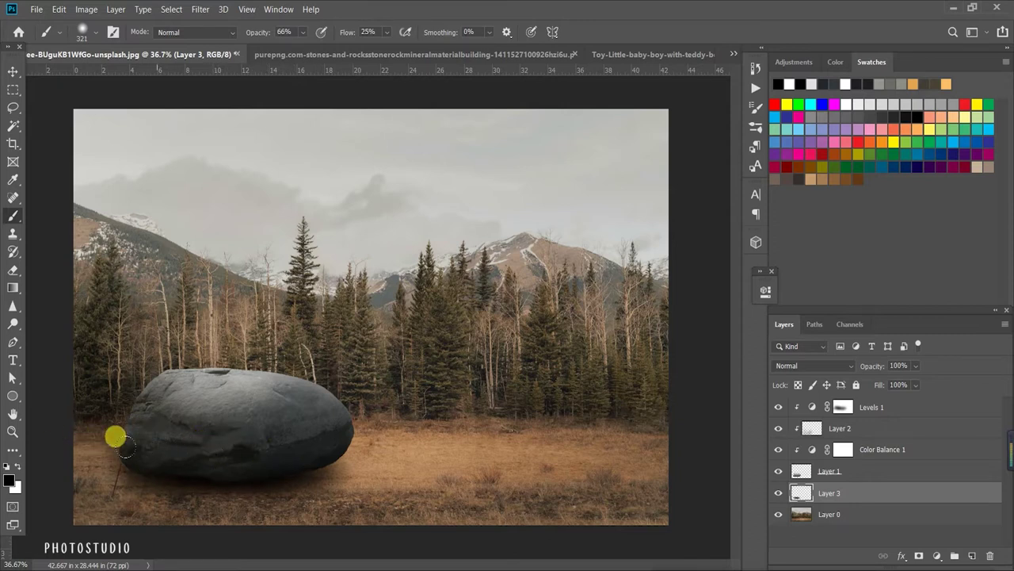
Switch to a lower-opacity Eraser to soften the shadow's edges.
key("ctrl+minus")
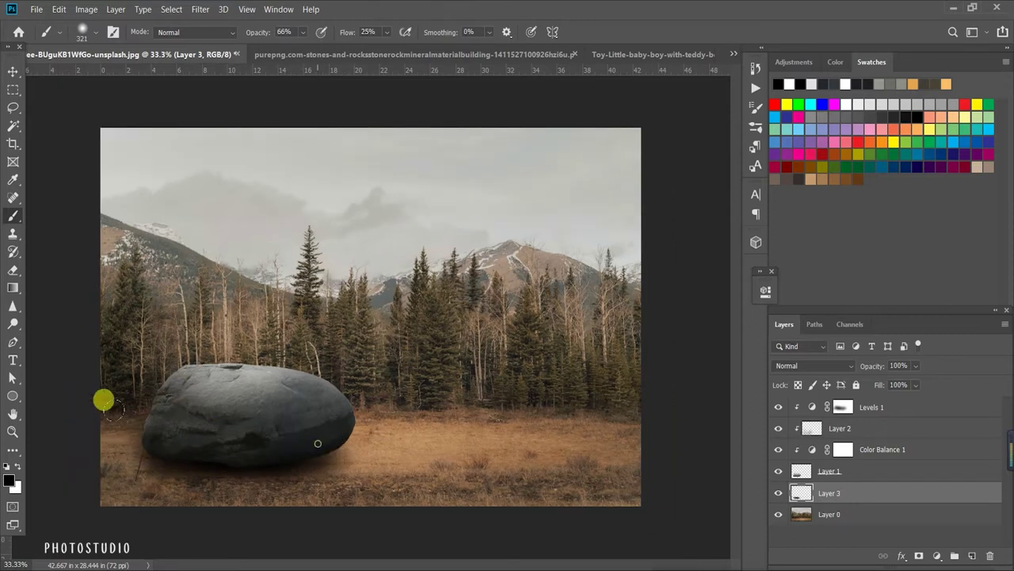
scroll(15, 357, "down", 2)
scroll(111, 402, "up", 1)
key("ctrl+plus")
key("ctrl+plus")
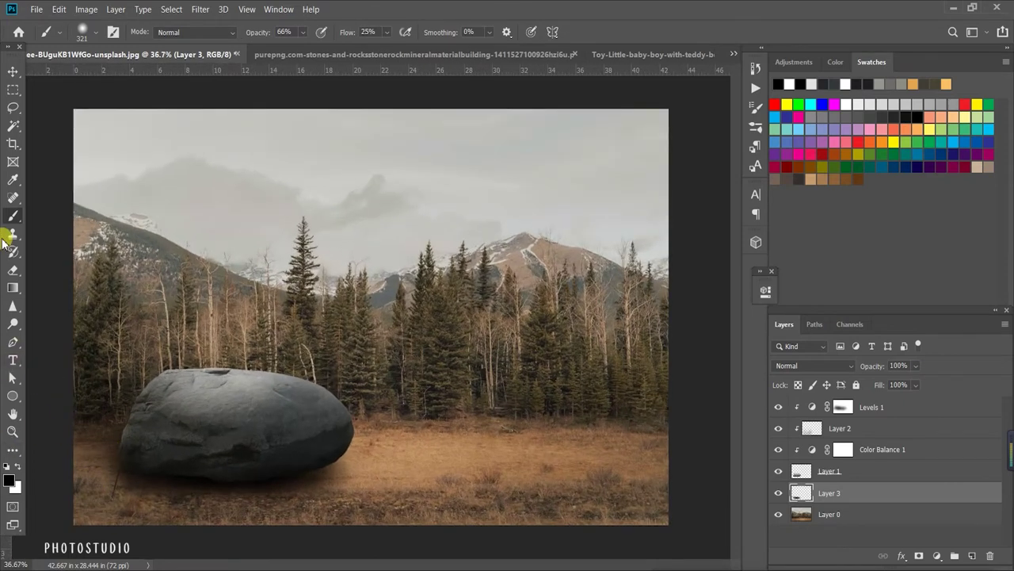
left_click(13, 270)
left_click(95, 32)
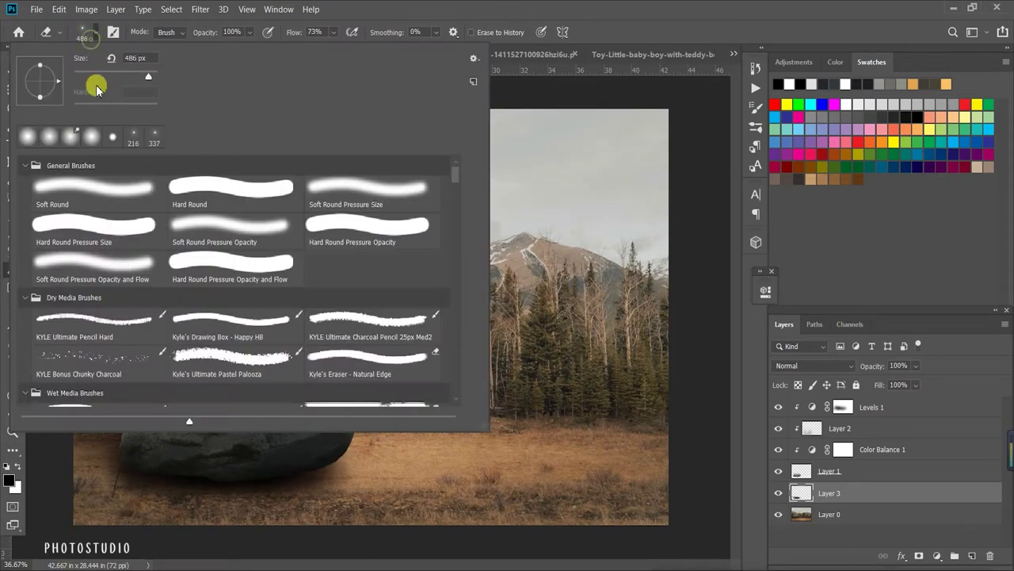
left_click(169, 295)
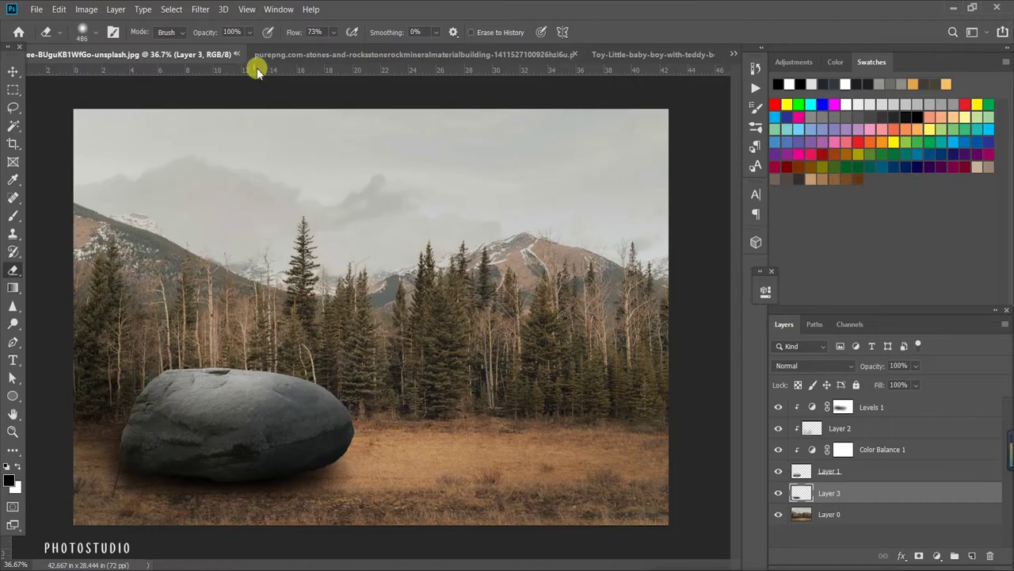
left_click_drag(218, 34, 189, 39)
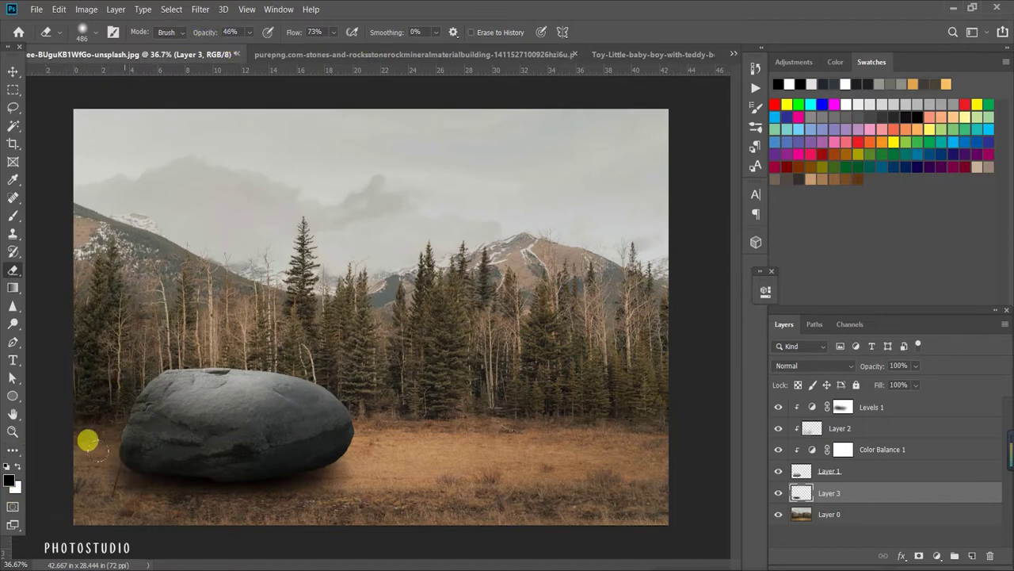
Erase the shadow edges at 23% opacity, then hide the shadow layer to compare.
key("b")
key("ctrl+minus")
key("ctrl+minus")
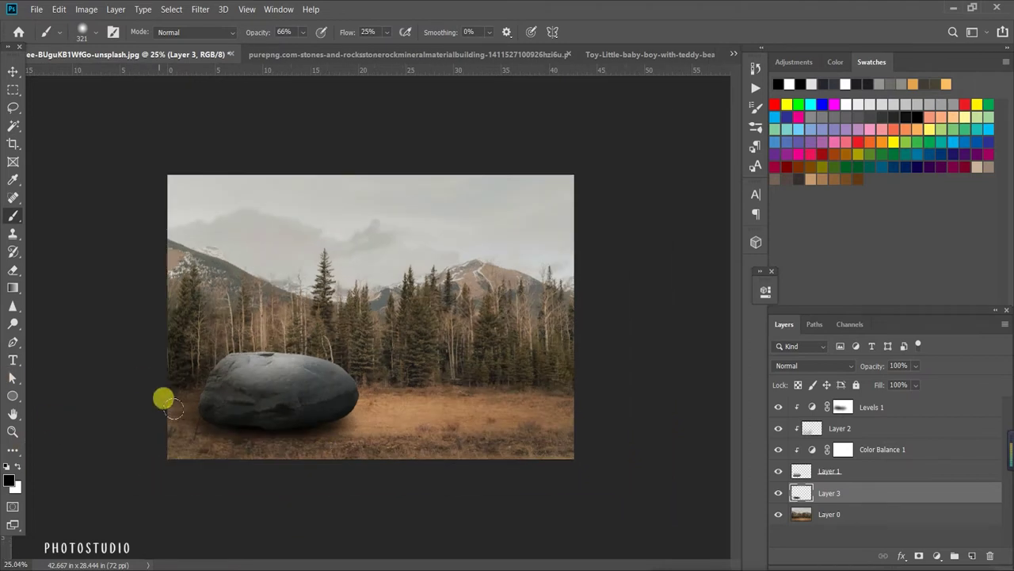
key("e")
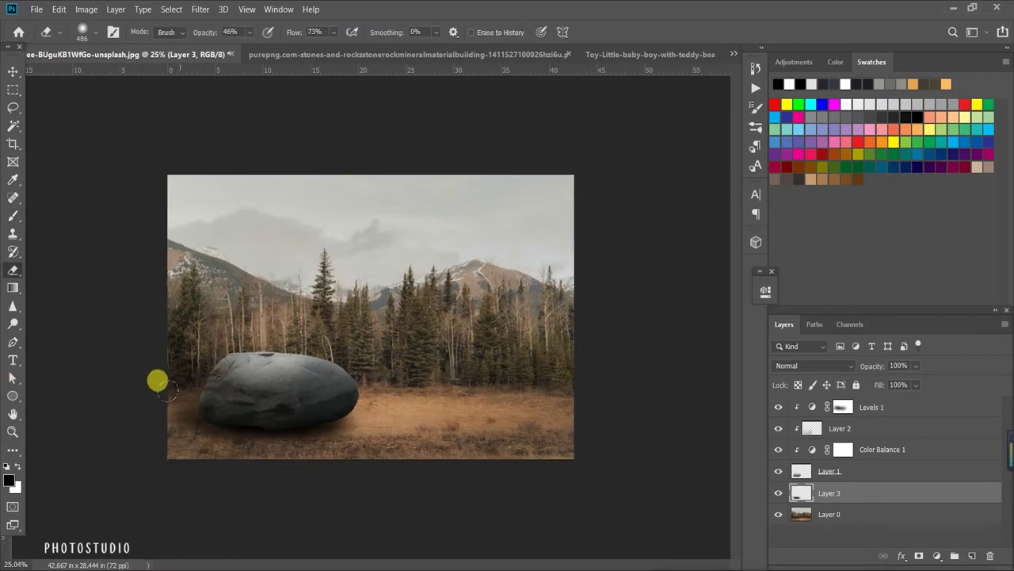
key("ctrl+plus")
type("35")
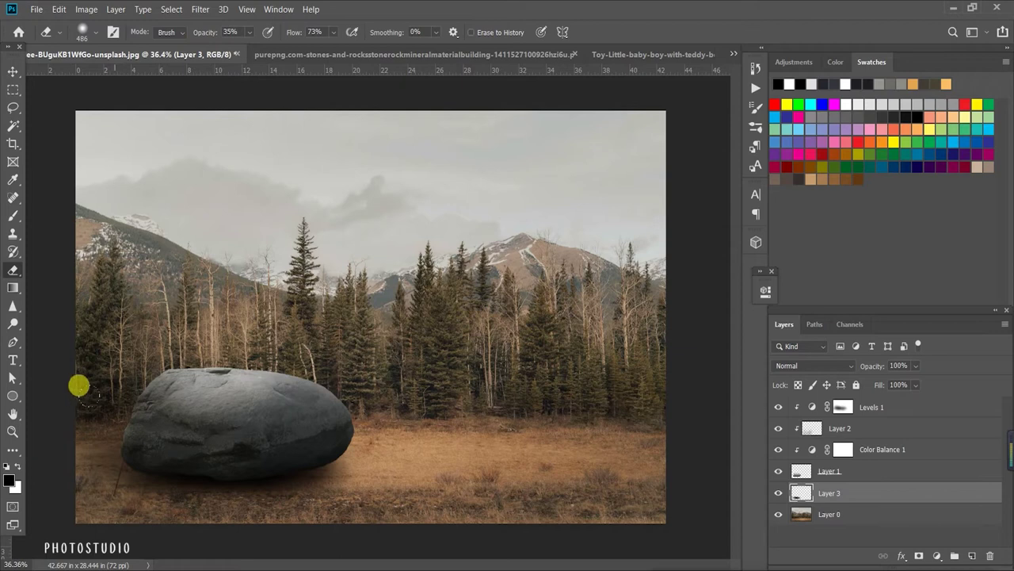
left_click_drag(208, 24, 199, 31)
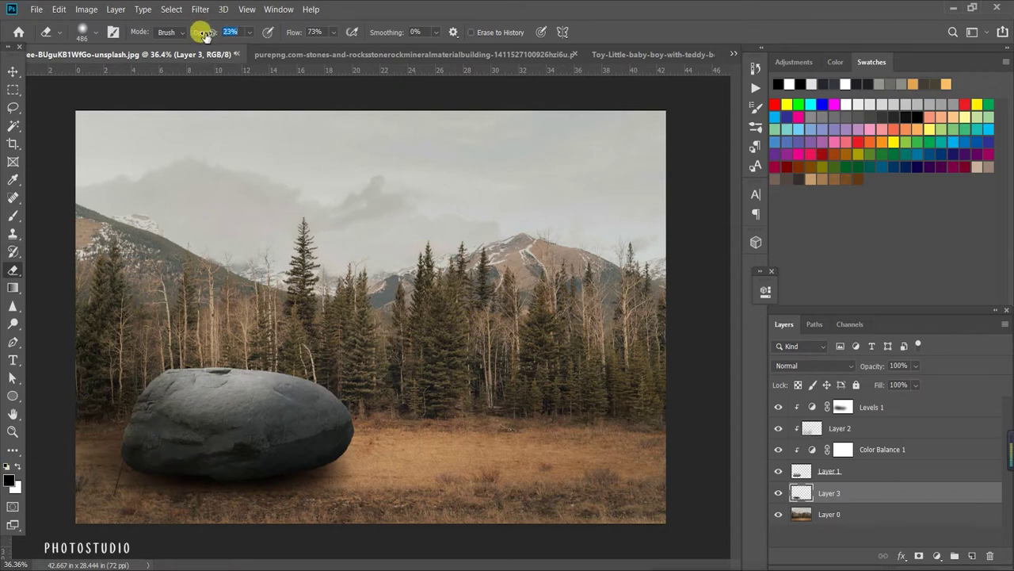
key("ctrl+minus")
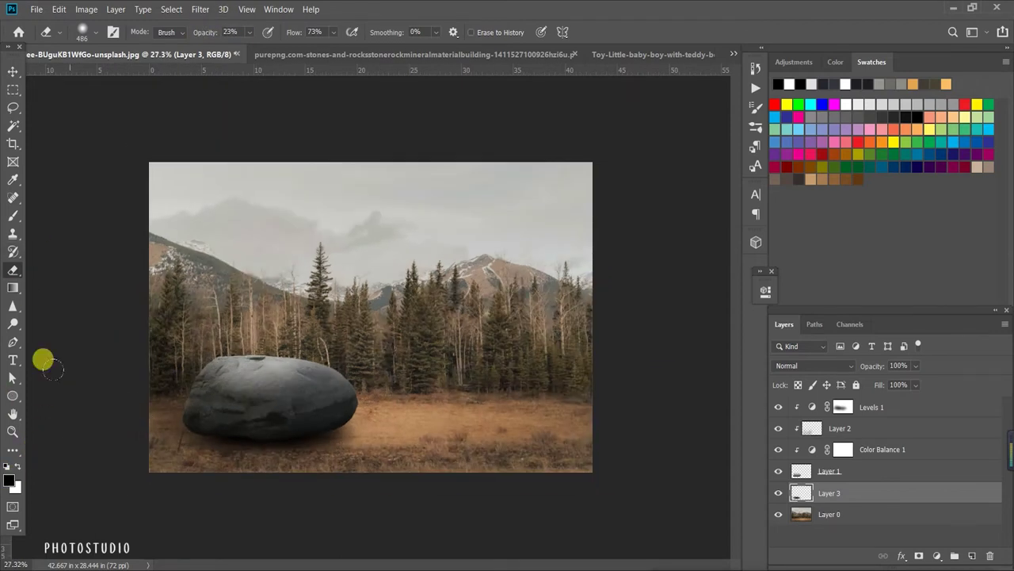
key("ctrl+minus")
left_click(778, 493)
Show the shadow layer again, select clipped Layer 2 and enlarge the brush for shading.
left_click(778, 493)
key("ctrl+plus")
left_click(808, 472)
left_click(840, 448)
left_click(817, 427)
key("b")
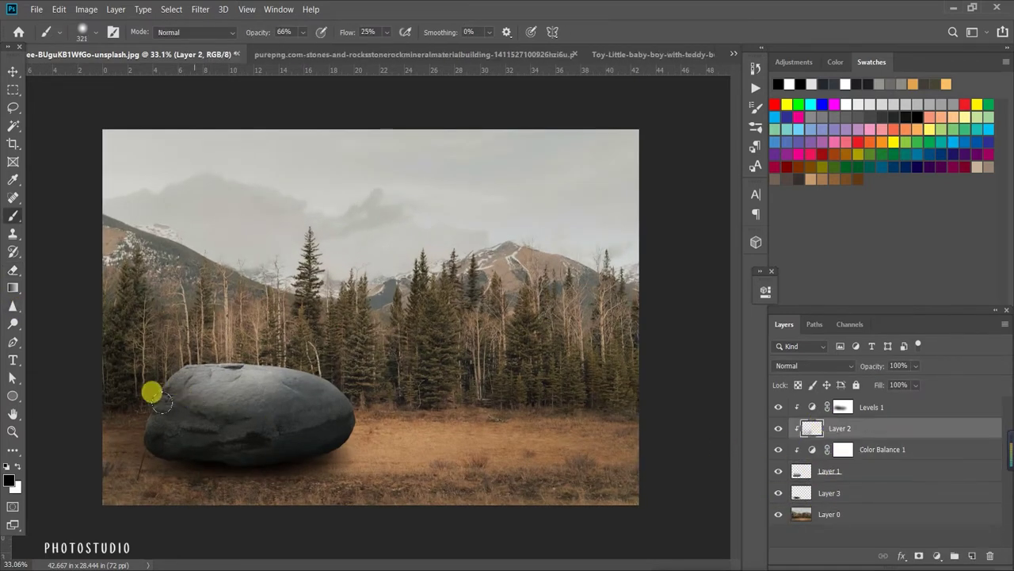
mouse_move(247, 376)
left_mouse_down()
mouse_move(273, 387)
mouse_move(262, 385)
left_mouse_up()
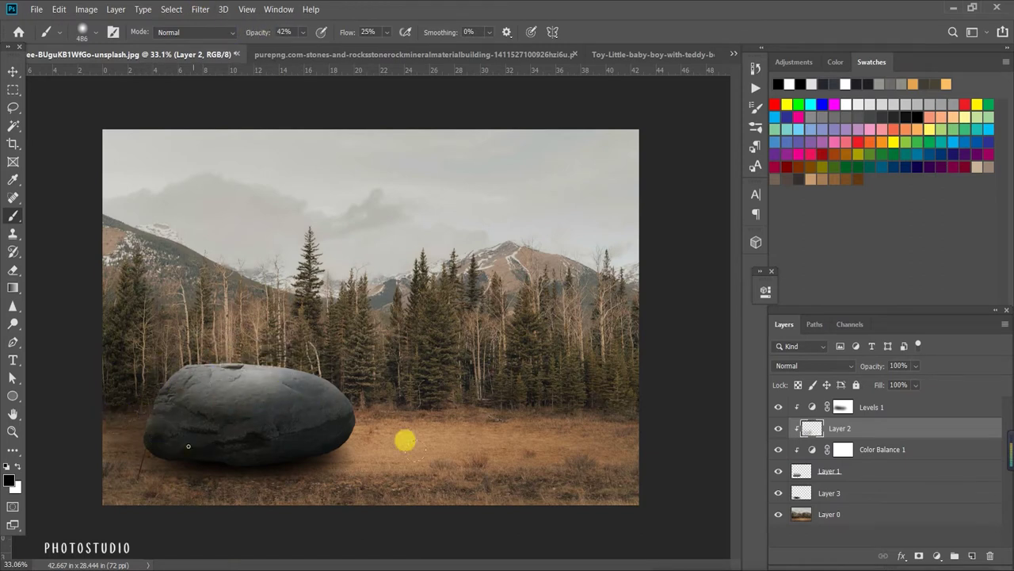
scroll(148, 425, "down", 1)
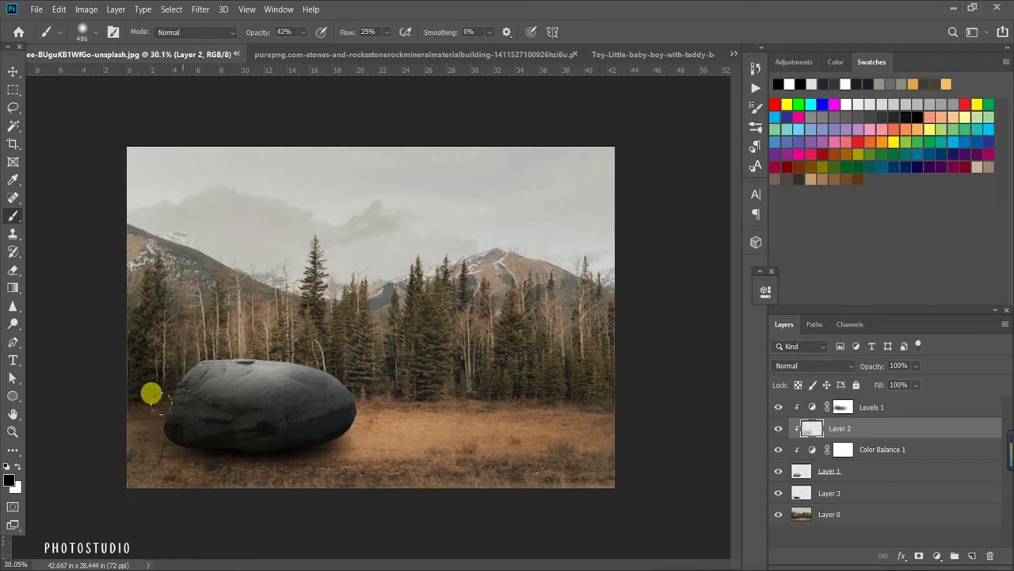
Brush faint dark shading strokes over the rock on clipped Layer 2.
left_click(13, 71)
left_click(227, 356)
key("b")
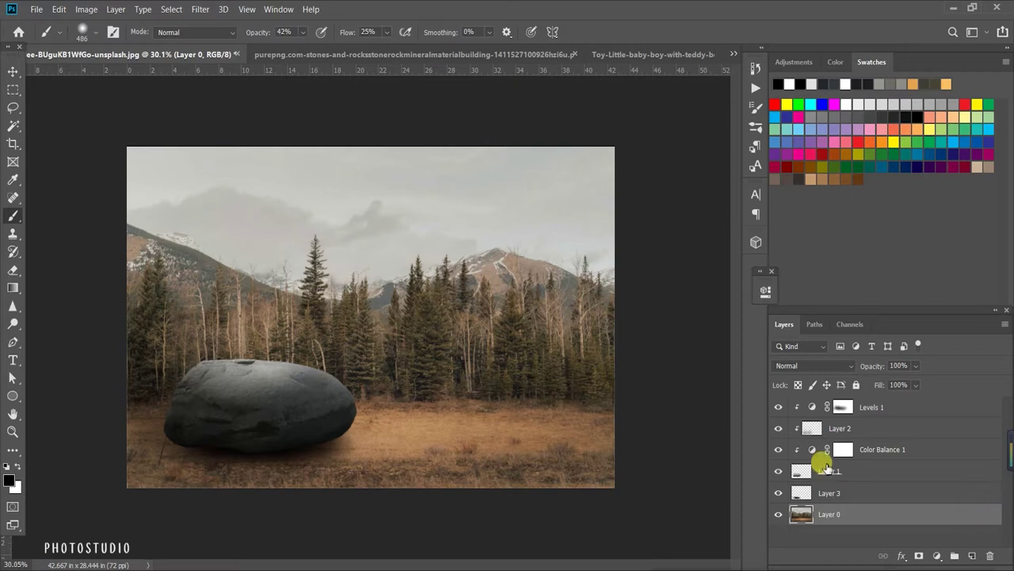
left_click(863, 472)
mouse_move(141, 333)
left_mouse_down()
mouse_move(375, 356)
mouse_move(239, 327)
left_mouse_up()
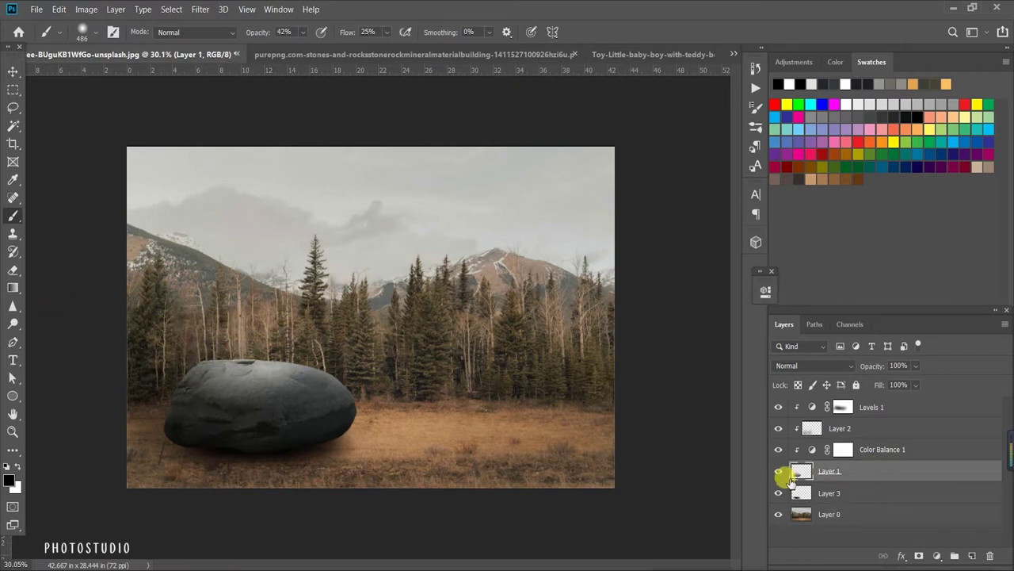
left_click(863, 429)
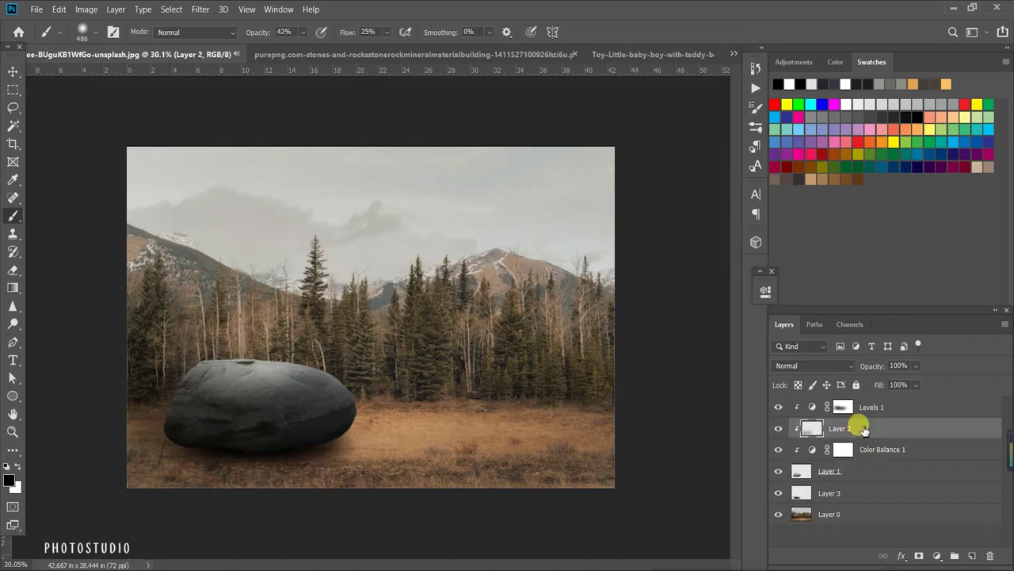
mouse_move(158, 356)
left_mouse_down()
mouse_move(293, 309)
mouse_move(175, 311)
left_mouse_up()
scroll(161, 369, "down", 2)
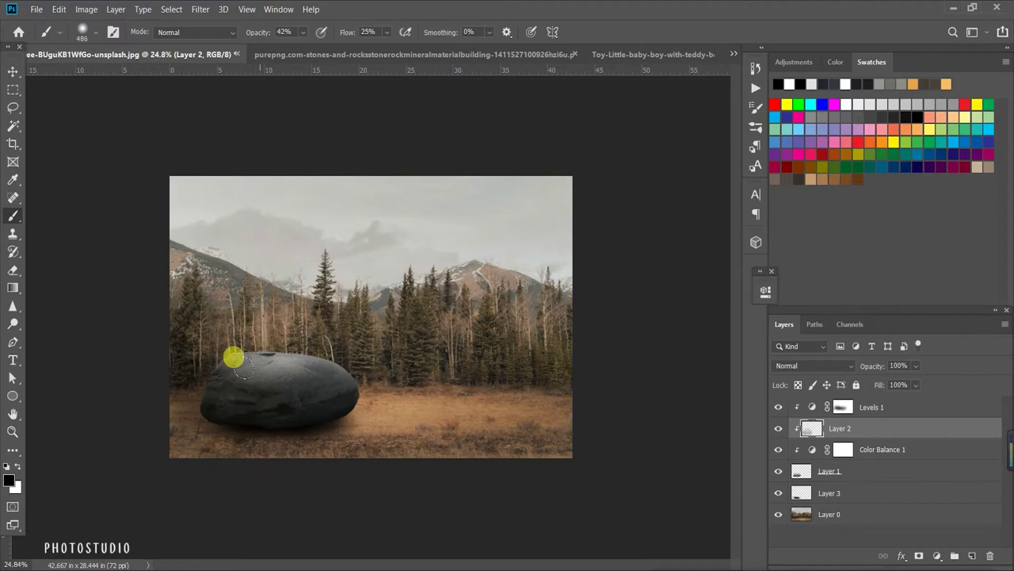
scroll(79, 338, "up", 2)
scroll(79, 338, "up", 1)
Switch to the boy-and-teddy photo and pick the Quick Selection Tool.
key("v")
left_click(634, 54)
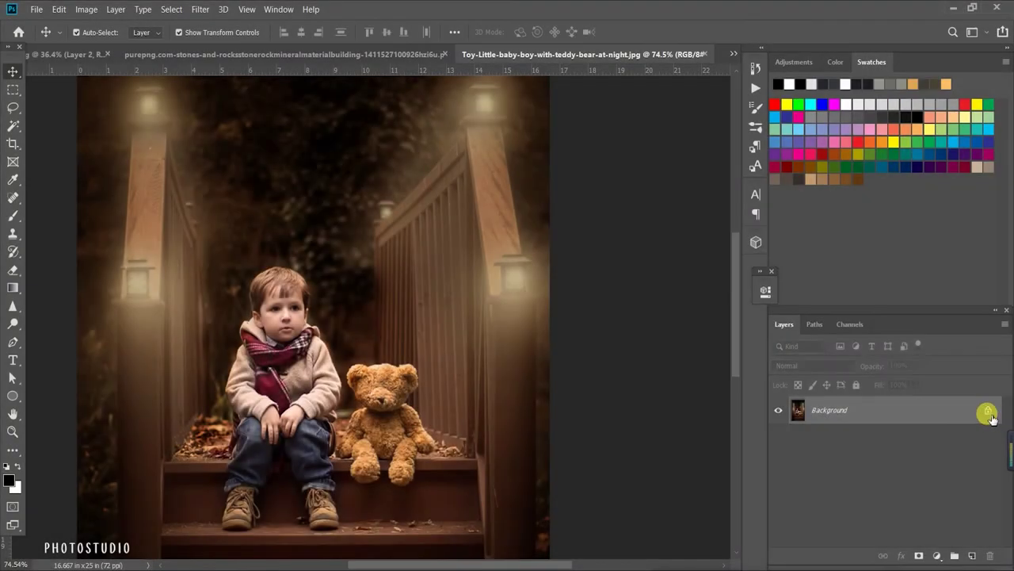
left_click(11, 125)
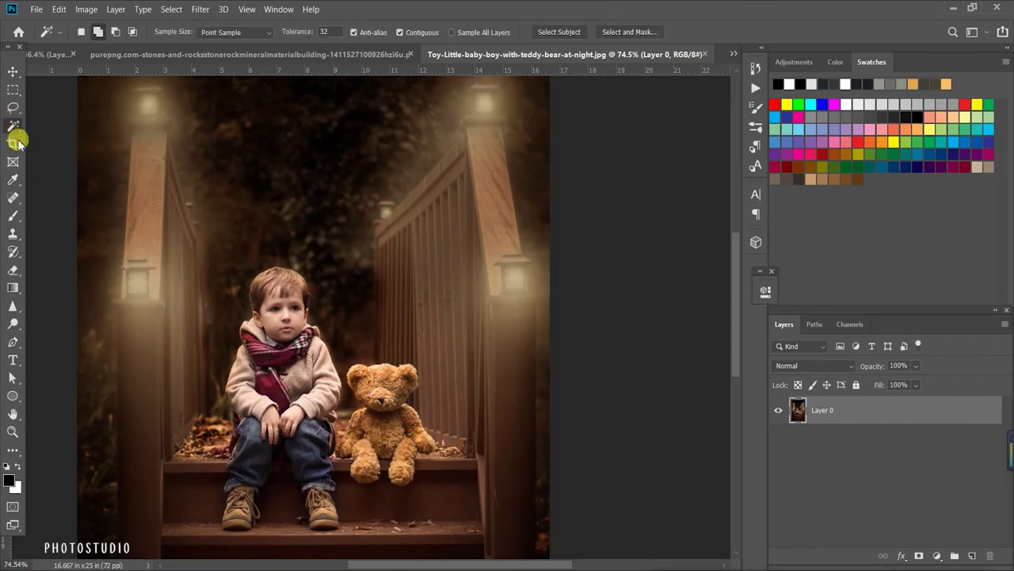
right_click(18, 131)
left_click(50, 129)
Paint a quick selection over the boy's head, body and arm, together with the teddy.
scroll(259, 317, "up", 1)
mouse_move(272, 290)
left_mouse_down()
mouse_move(296, 340)
mouse_move(282, 309)
left_mouse_up()
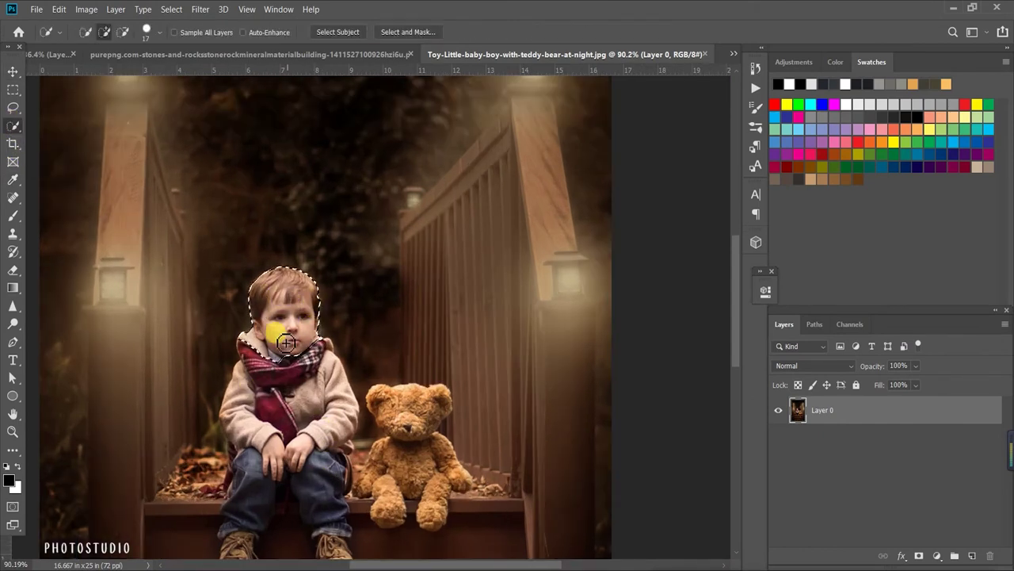
mouse_move(308, 346)
left_mouse_down()
mouse_move(243, 489)
mouse_move(335, 516)
mouse_move(344, 468)
mouse_move(401, 423)
mouse_move(393, 476)
mouse_move(421, 464)
mouse_move(431, 480)
mouse_move(453, 425)
mouse_move(427, 361)
mouse_move(351, 373)
mouse_move(356, 414)
mouse_move(415, 363)
mouse_move(446, 385)
mouse_move(388, 422)
mouse_move(351, 419)
mouse_move(362, 452)
mouse_move(408, 464)
mouse_move(277, 525)
mouse_move(287, 478)
mouse_move(274, 335)
left_mouse_up()
scroll(243, 489, "down", 1)
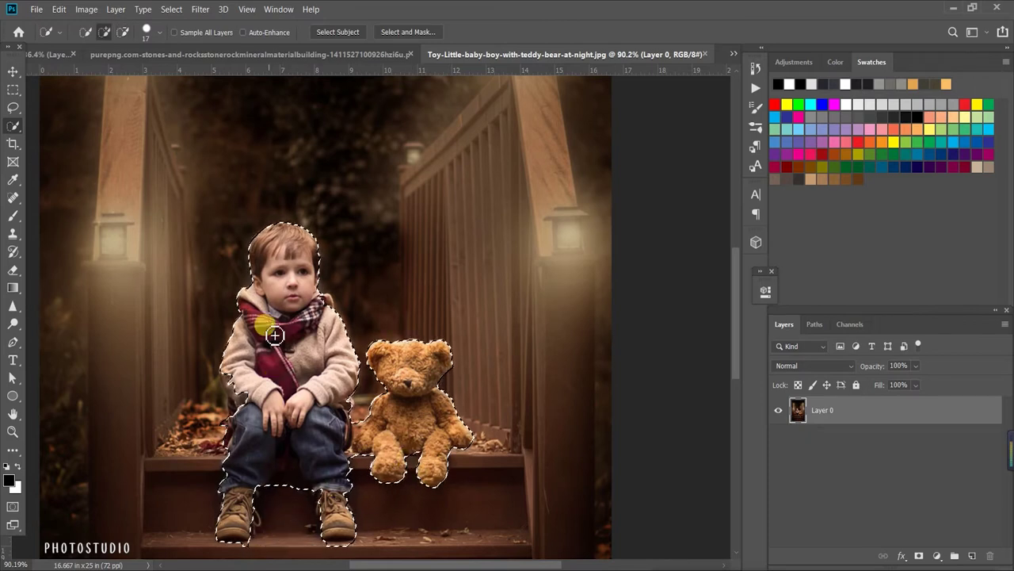
scroll(274, 335, "up", 2)
mouse_move(216, 399)
left_mouse_down()
mouse_move(199, 410)
mouse_move(211, 408)
mouse_move(202, 389)
left_mouse_up()
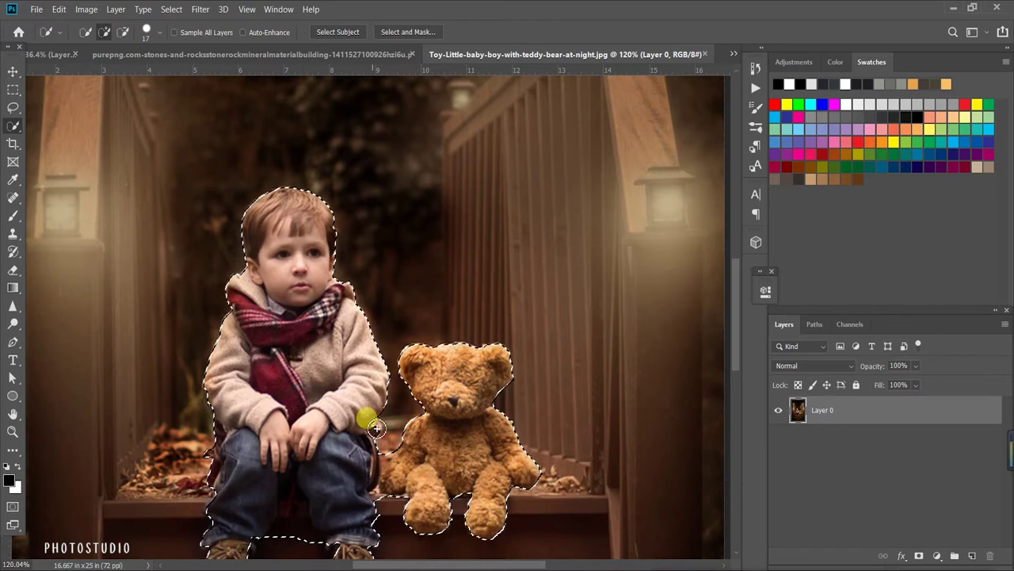
scroll(254, 492, "up", 1)
scroll(213, 503, "up", 2)
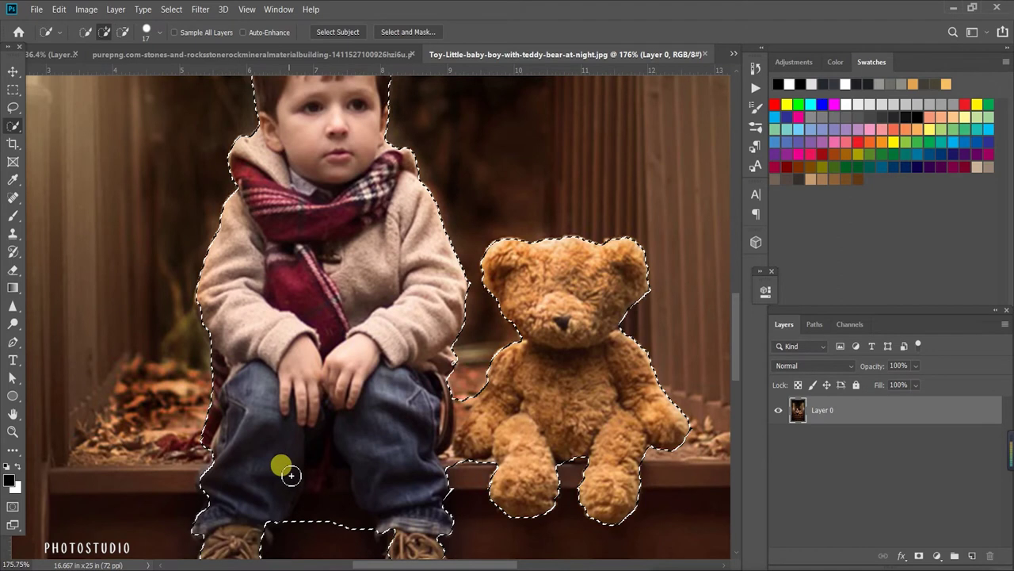
scroll(291, 474, "down", 1)
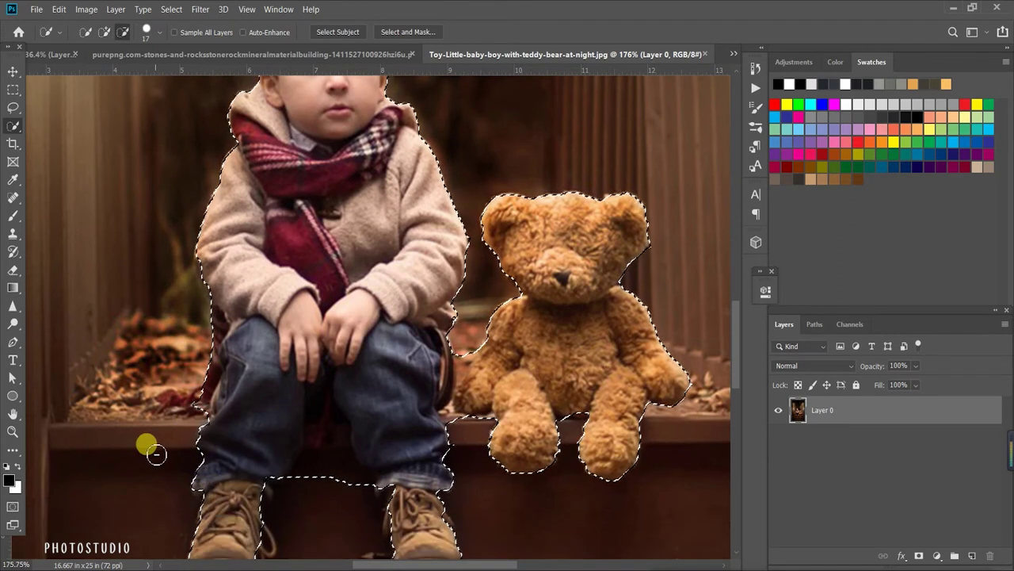
scroll(238, 467, "down", 1)
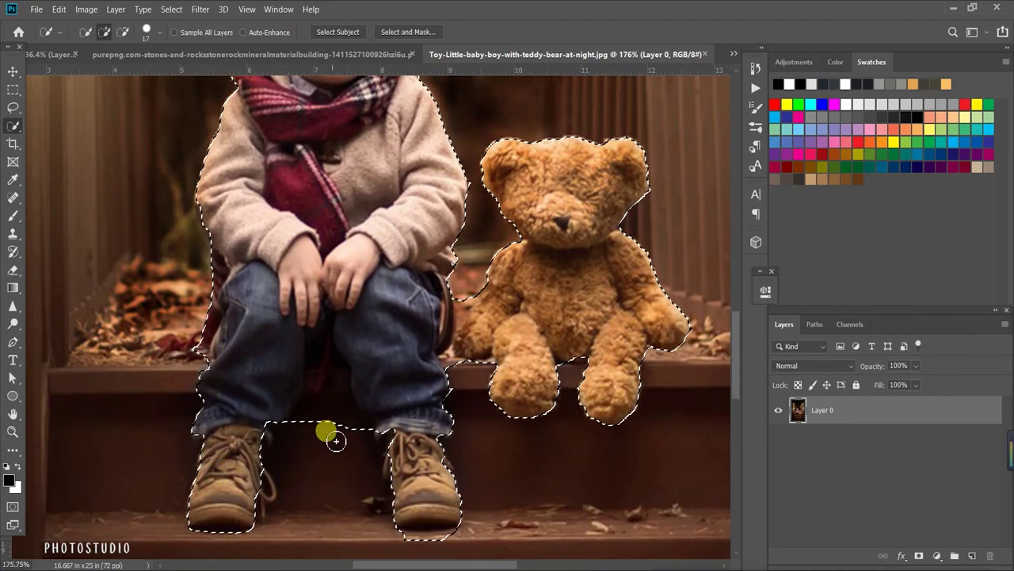
Lasso-refine the selection along the boy's legs, boots and the gap between his legs.
left_click(12, 107)
scroll(203, 369, "up", 1)
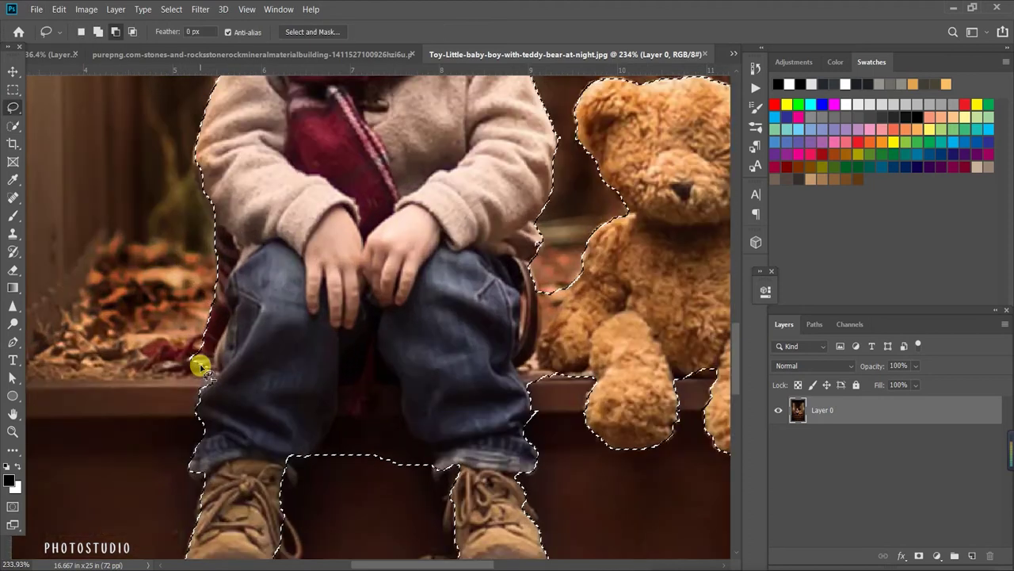
scroll(200, 366, "up", 1)
left_click_drag(195, 346, 216, 362)
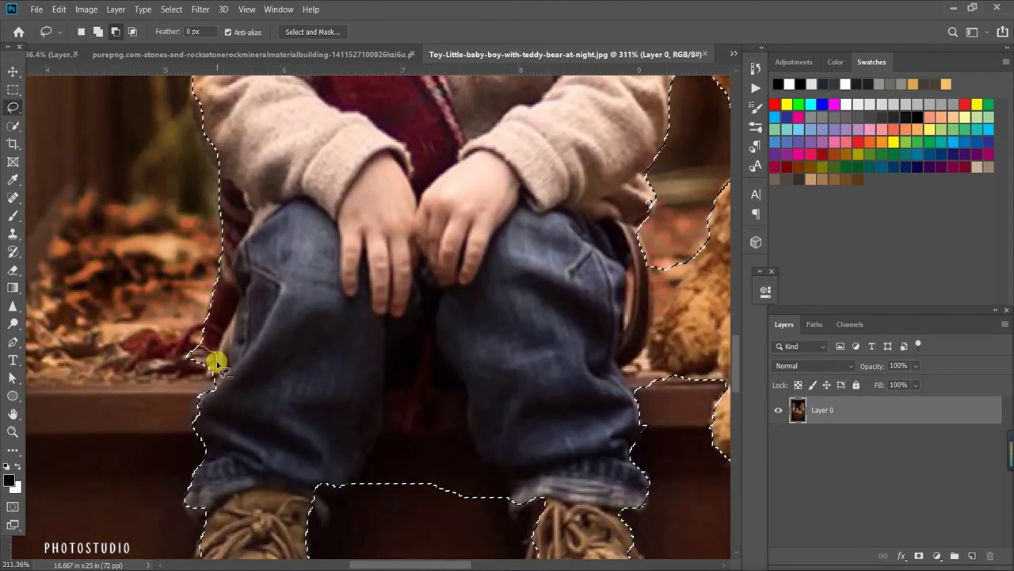
scroll(230, 349, "up", 1)
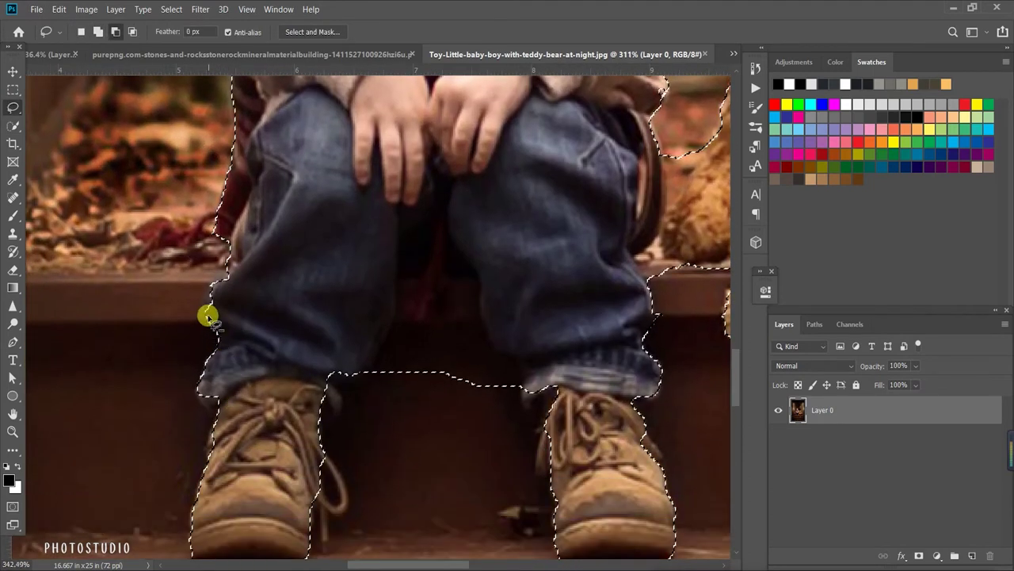
mouse_move(198, 404)
left_mouse_down()
mouse_move(209, 435)
mouse_move(229, 421)
mouse_move(198, 396)
left_mouse_up()
left_click_drag(257, 436, 269, 444)
left_click_drag(342, 458, 363, 442)
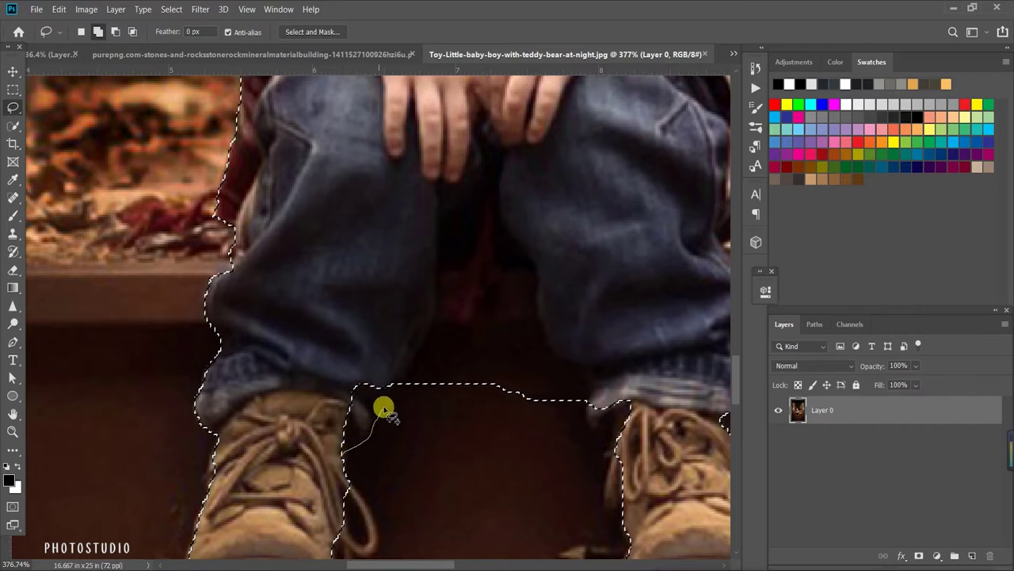
left_click_drag(402, 377, 369, 452)
left_click_drag(398, 394, 418, 361)
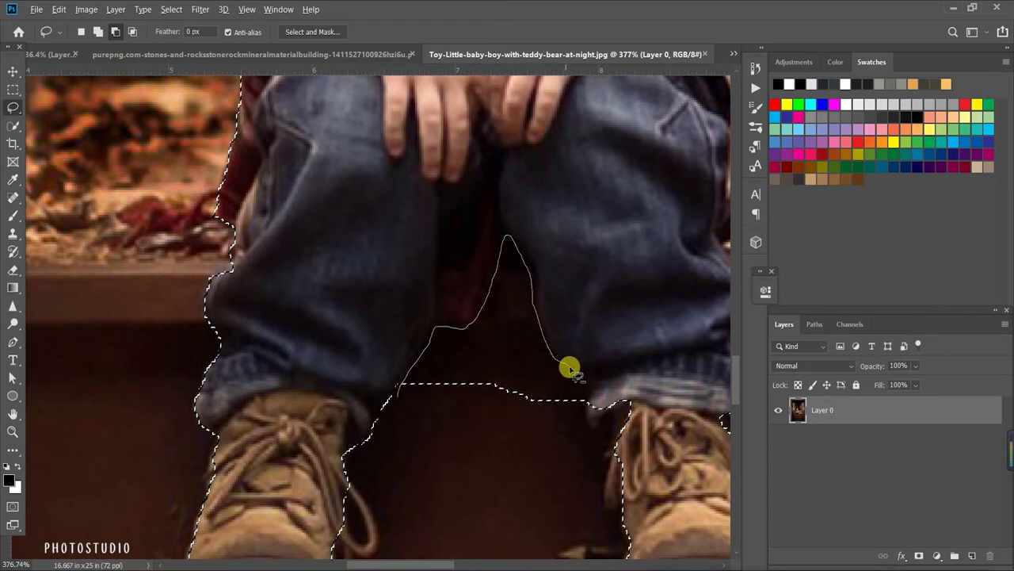
left_click_drag(553, 433, 394, 389)
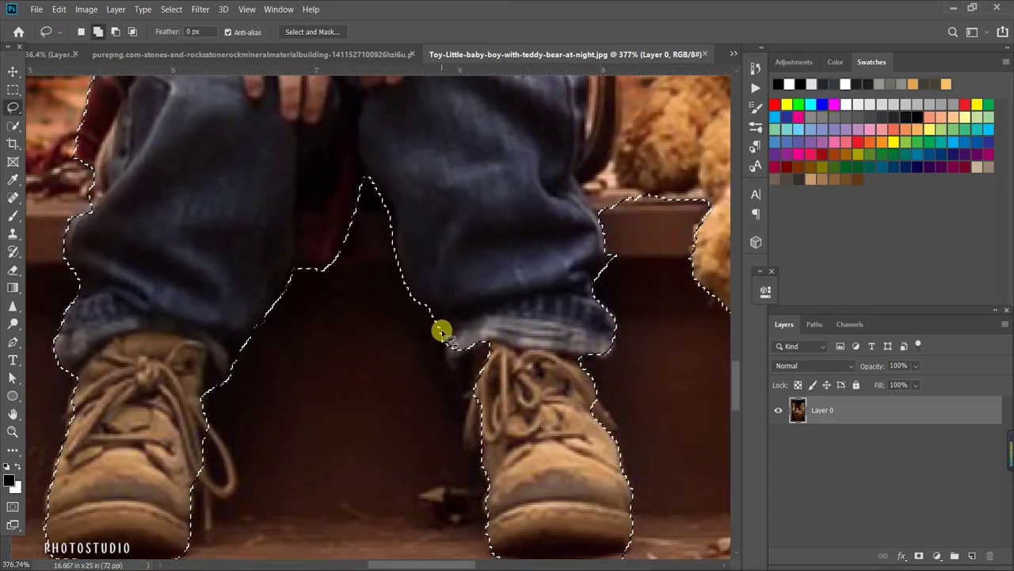
left_click_drag(447, 345, 455, 319)
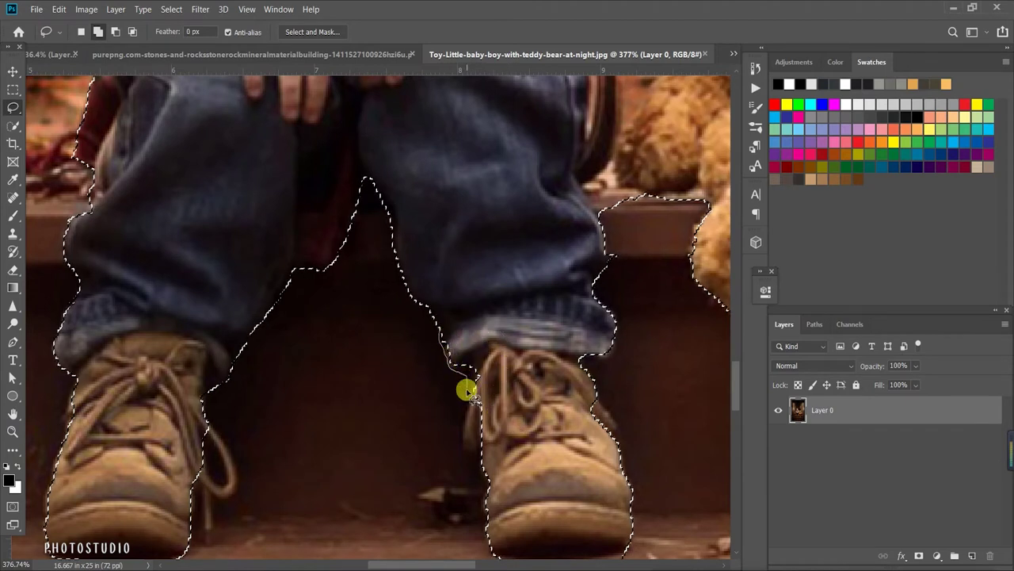
left_click_drag(478, 453, 480, 450)
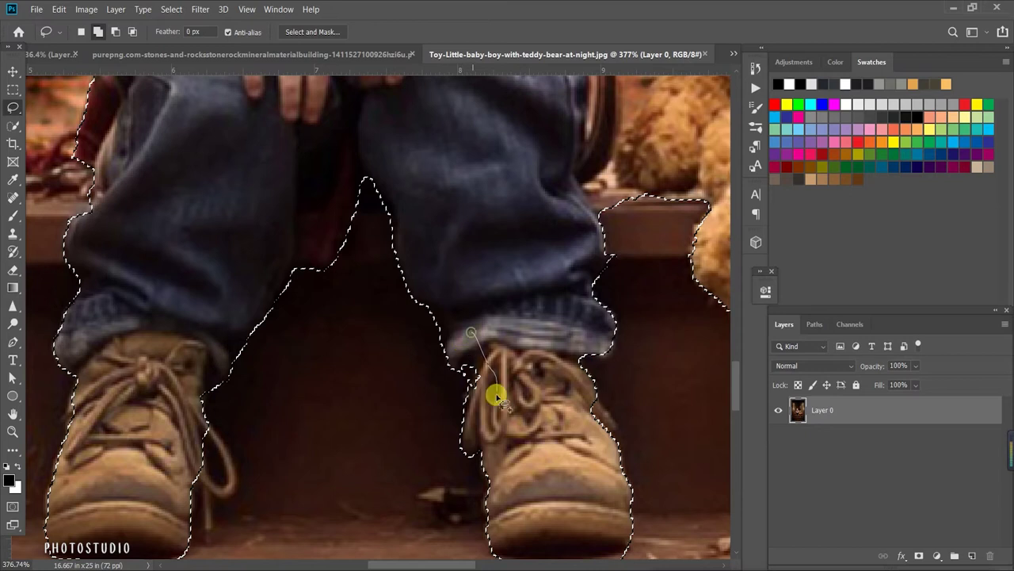
left_click_drag(476, 379, 494, 397)
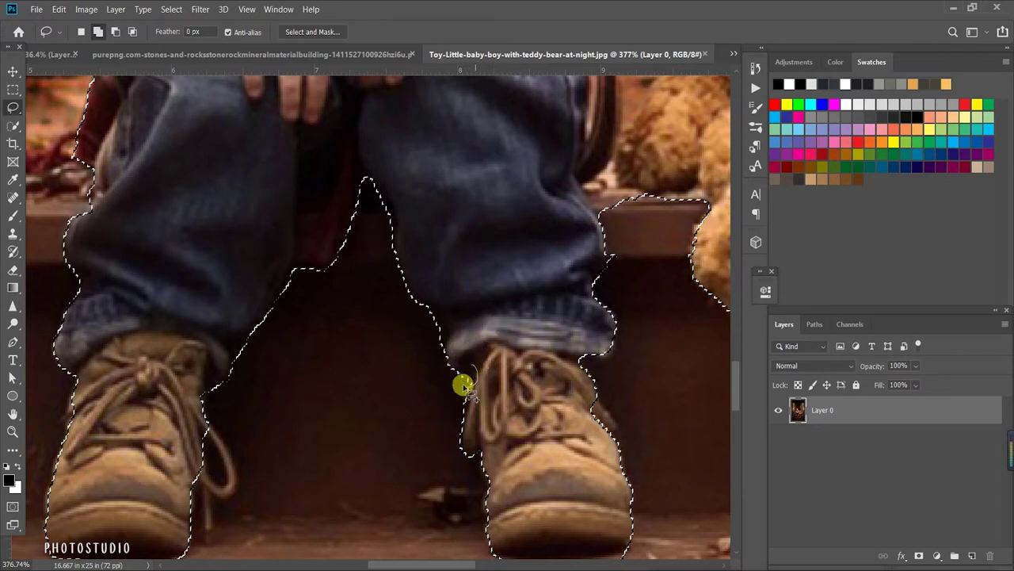
Add the left boot's dangling lace to the selection.
scroll(509, 507, "down", 3)
scroll(502, 532, "up", 2)
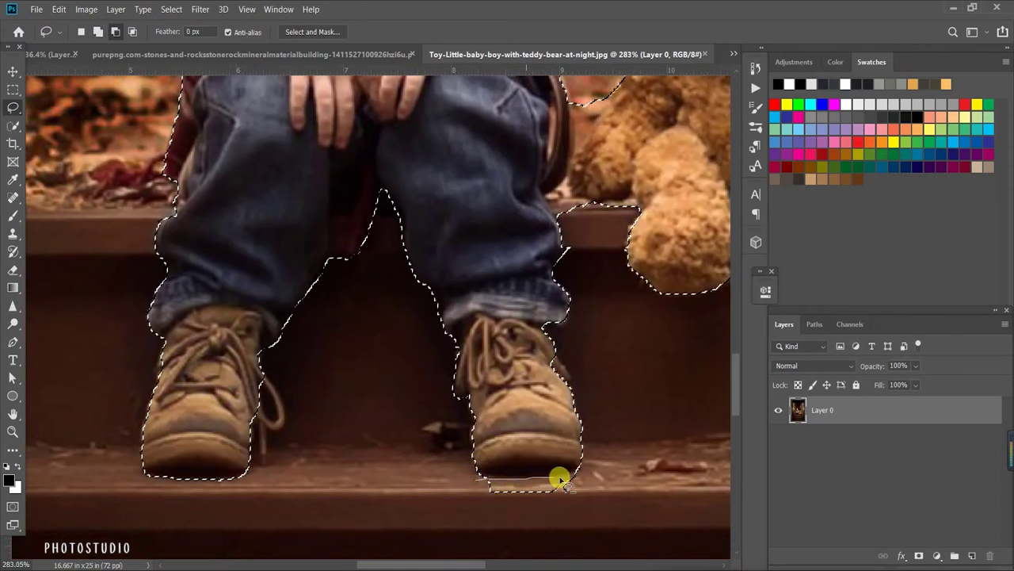
scroll(238, 506, "up", 1)
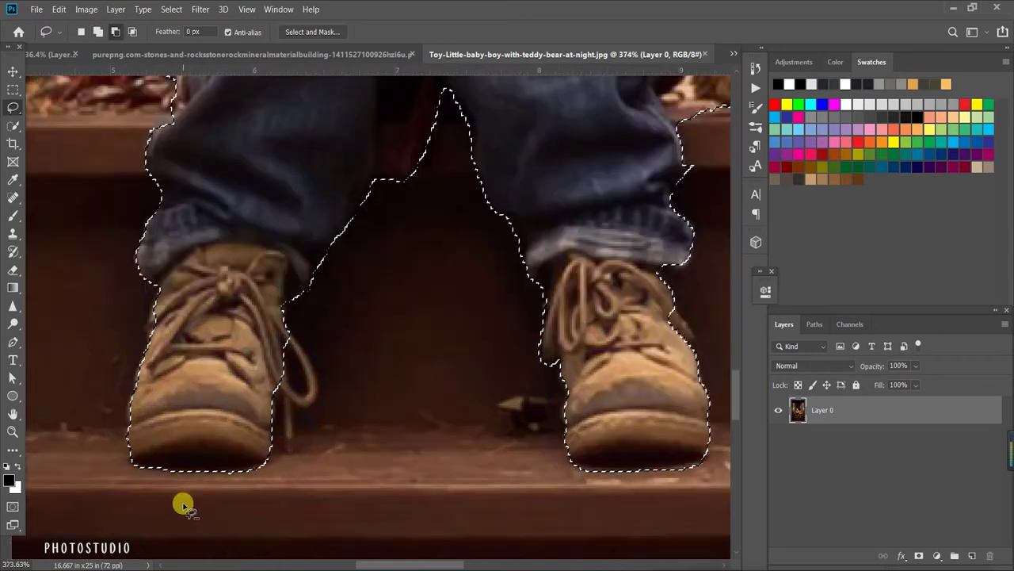
scroll(211, 324, "up", 1)
left_click_drag(214, 326, 181, 366)
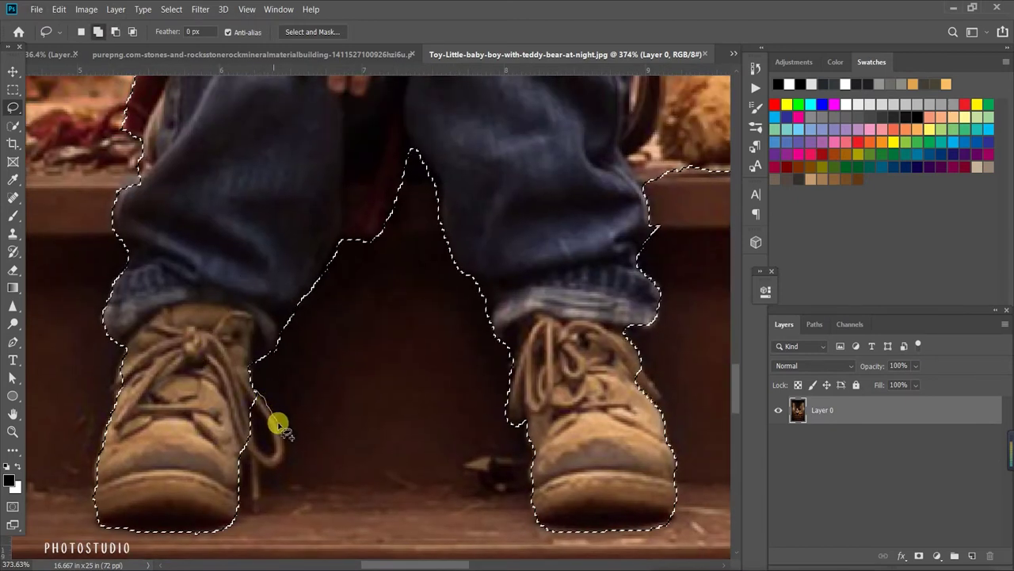
left_click_drag(254, 462, 251, 458)
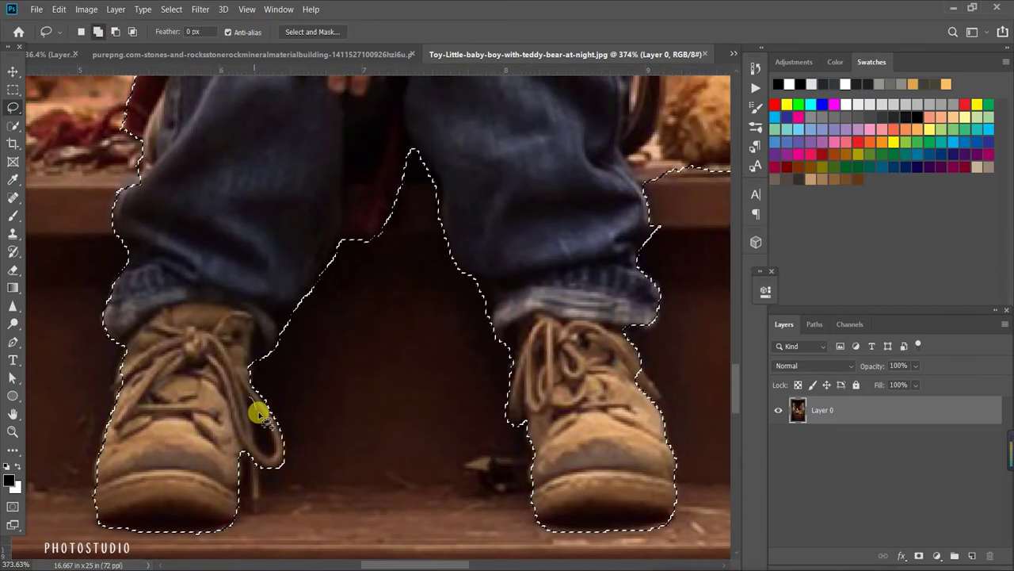
left_click_drag(248, 393, 271, 435)
left_click_drag(247, 400, 249, 396)
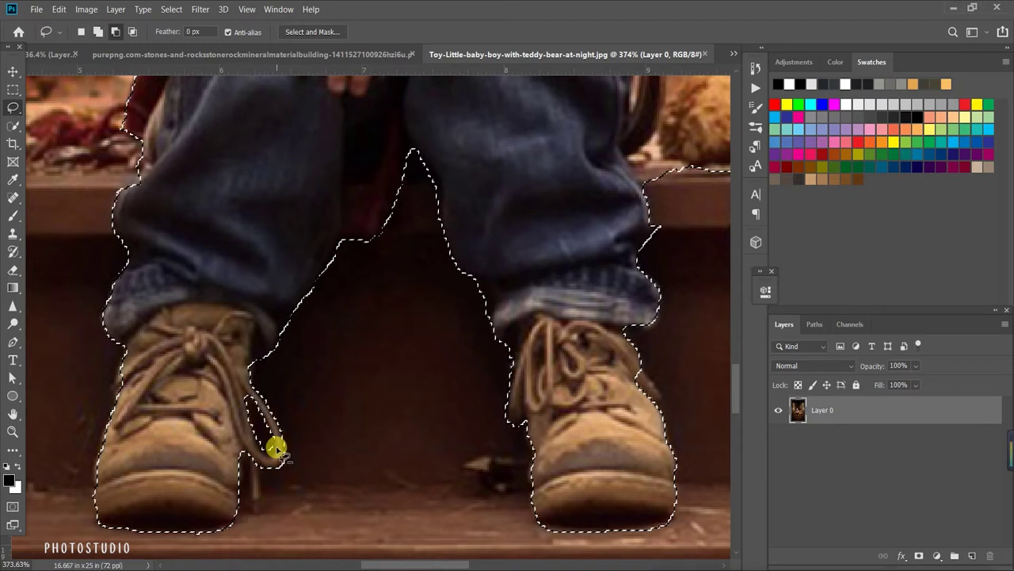
Refine the selection around the right boot and the teddy bear's paw.
scroll(268, 446, "down", 5)
scroll(446, 386, "up", 4)
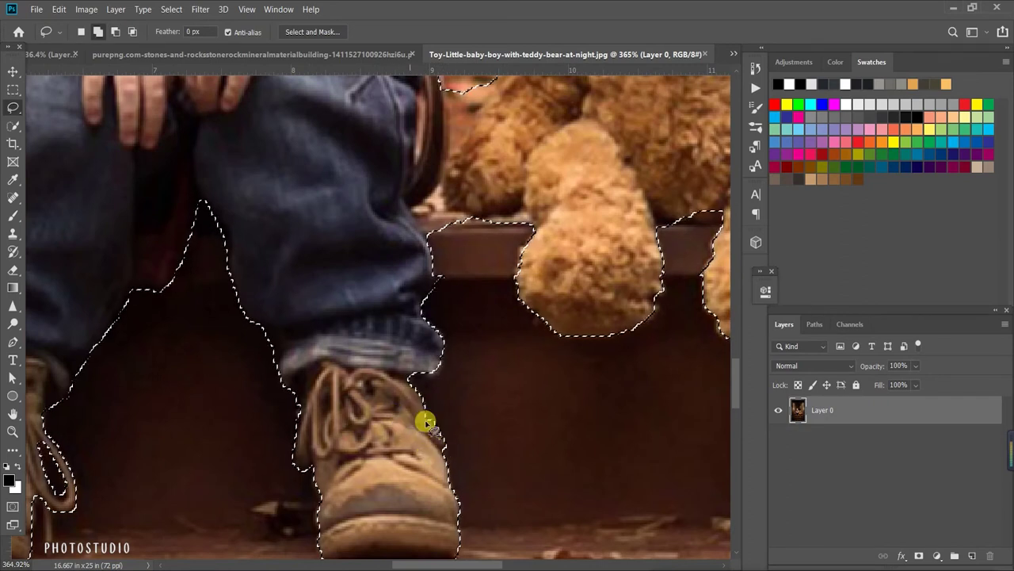
scroll(356, 408, "up", 2)
scroll(356, 408, "right", 2)
left_click_drag(383, 341, 340, 329)
scroll(340, 328, "up", 2)
scroll(340, 328, "right", 2)
mouse_move(530, 426)
left_mouse_down()
mouse_move(500, 454)
mouse_move(512, 454)
left_mouse_up()
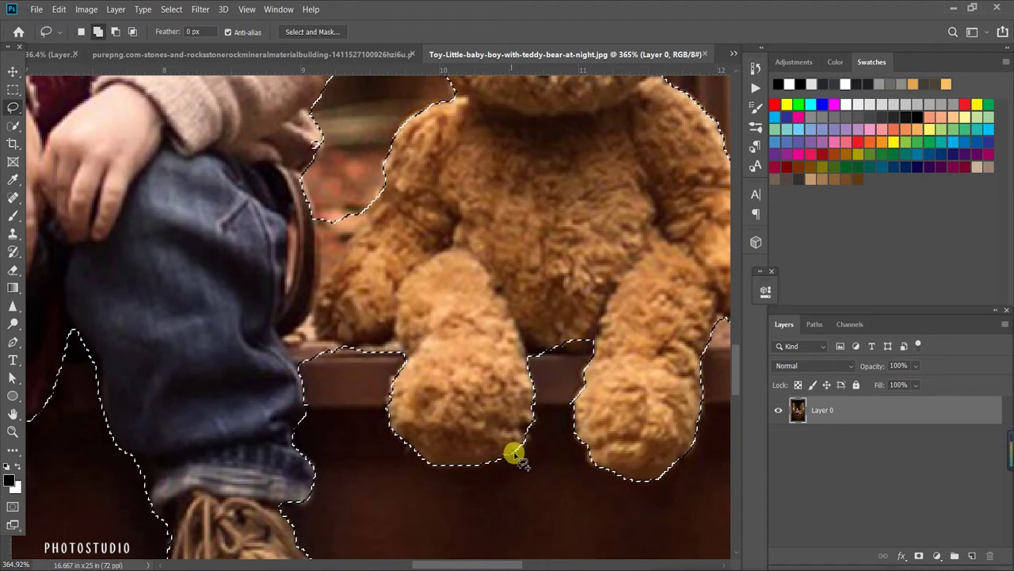
left_click_drag(535, 411, 502, 381)
scroll(503, 381, "up", 2)
scroll(503, 381, "right", 2)
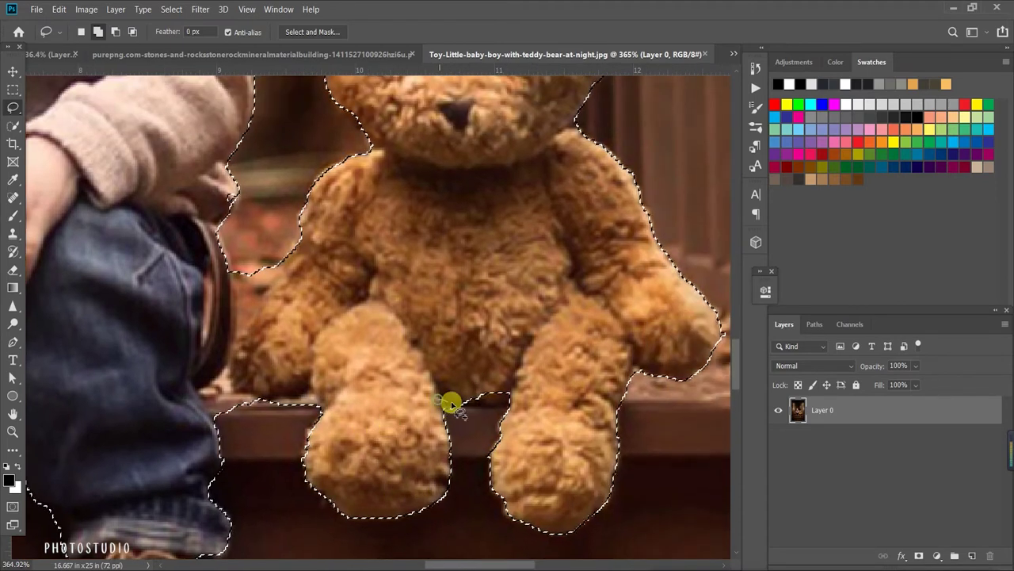
scroll(486, 362, "up", 2)
scroll(486, 362, "right", 2)
scroll(401, 464, "up", 2)
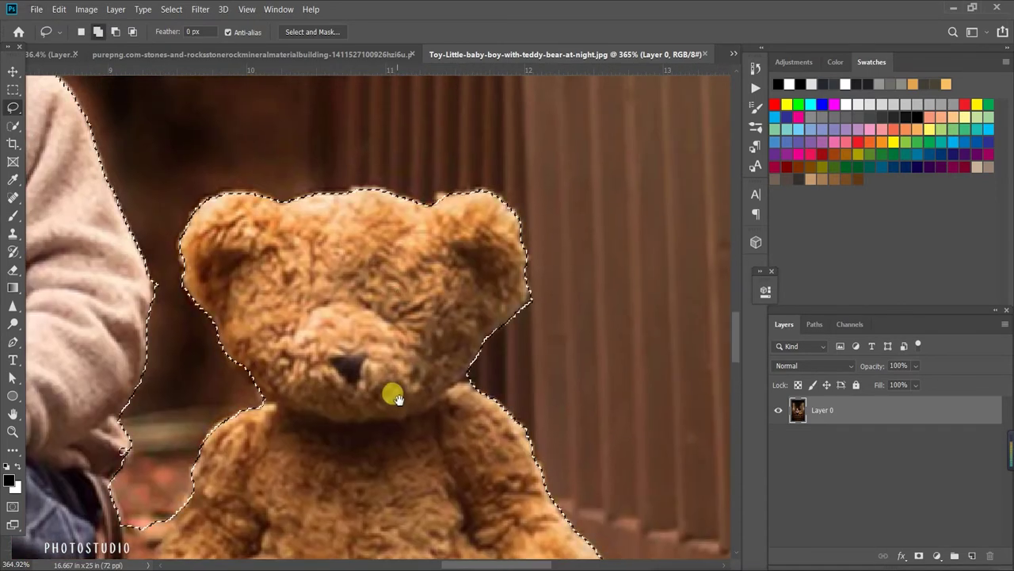
scroll(389, 389, "left", 2)
scroll(389, 389, "down", 2)
Tidy the edges between arm, bear and ledge, fit the photo, and open Select and Mask.
mouse_move(448, 302)
left_mouse_down()
mouse_move(267, 145)
mouse_move(288, 367)
left_mouse_up()
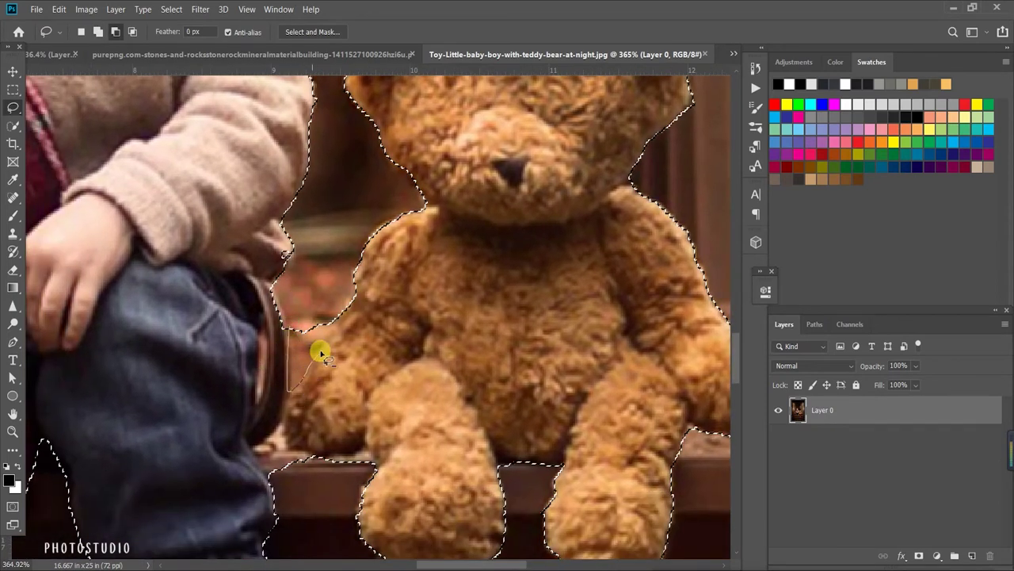
left_click_drag(294, 319, 291, 392)
mouse_move(307, 429)
left_mouse_down()
mouse_move(344, 391)
mouse_move(398, 388)
left_mouse_up()
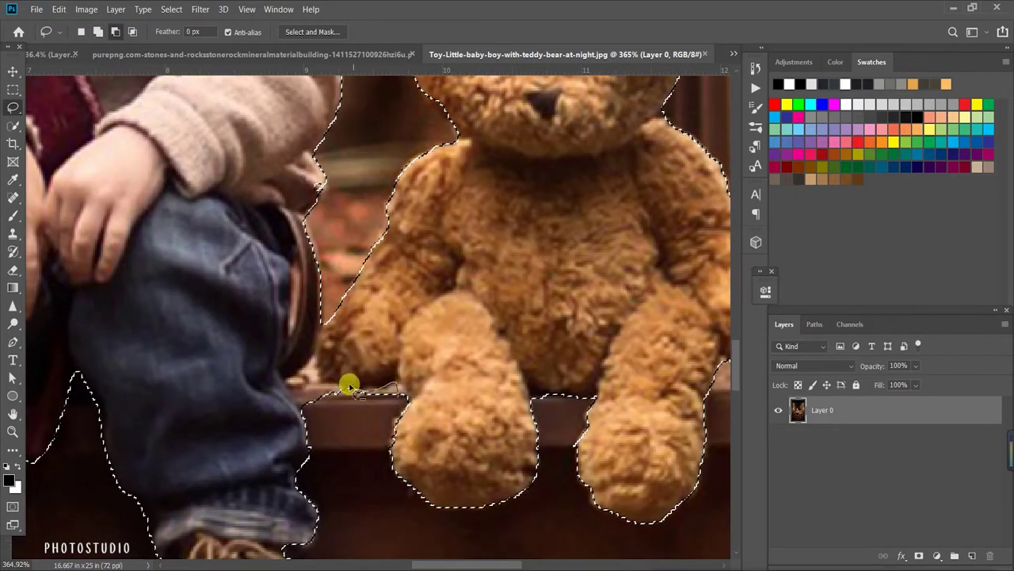
left_click_drag(321, 420, 297, 386)
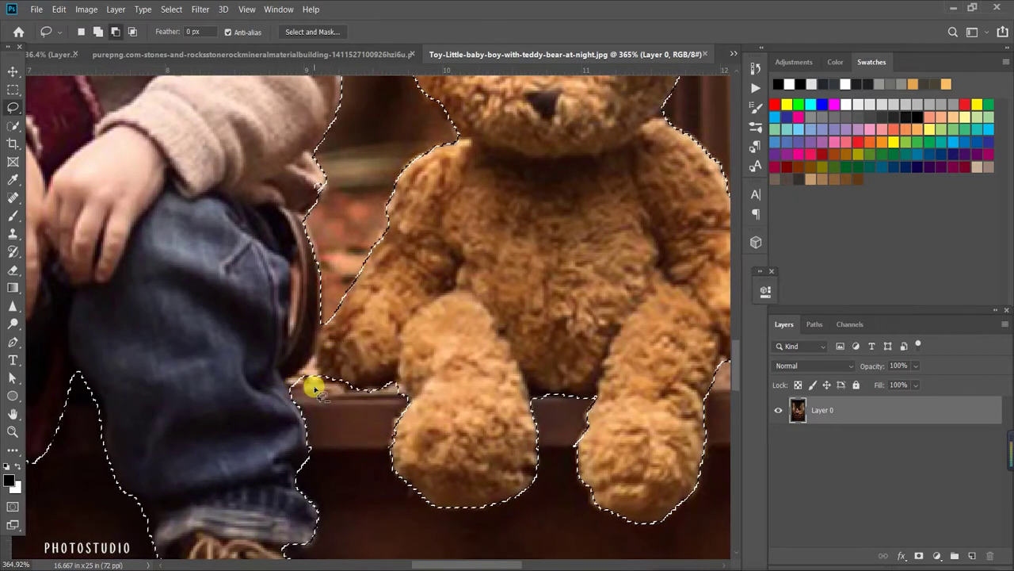
key("ctrl+0")
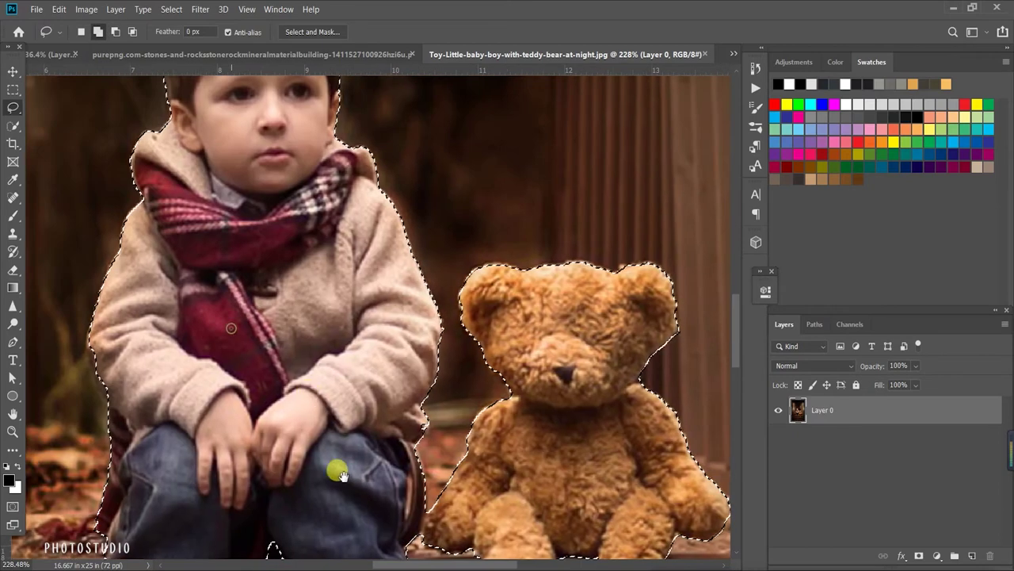
key("ctrl+alt+r")
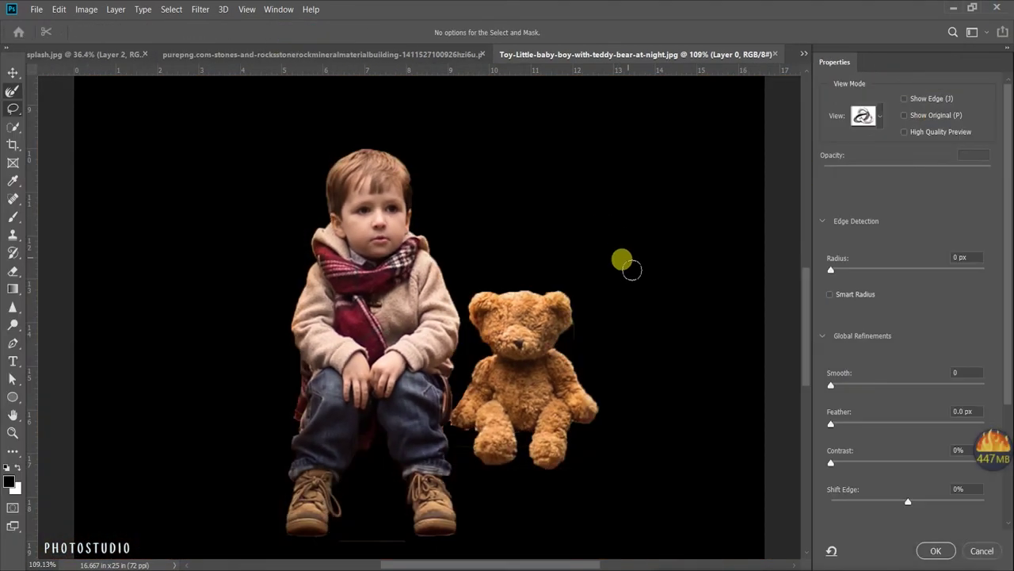
Enable Smart Radius in Select and Mask, then return to the photo.
key("Escape")
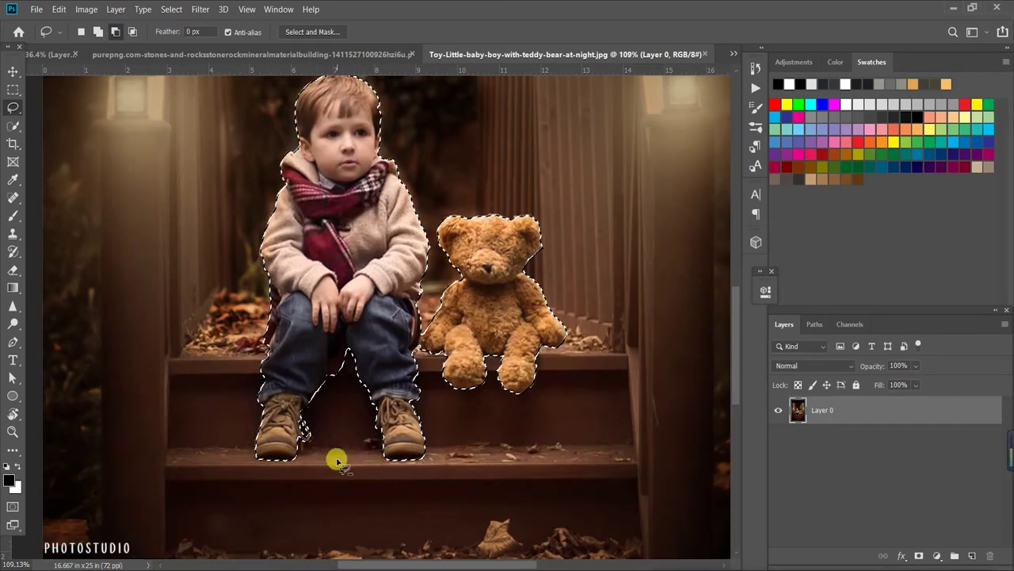
left_click(312, 32)
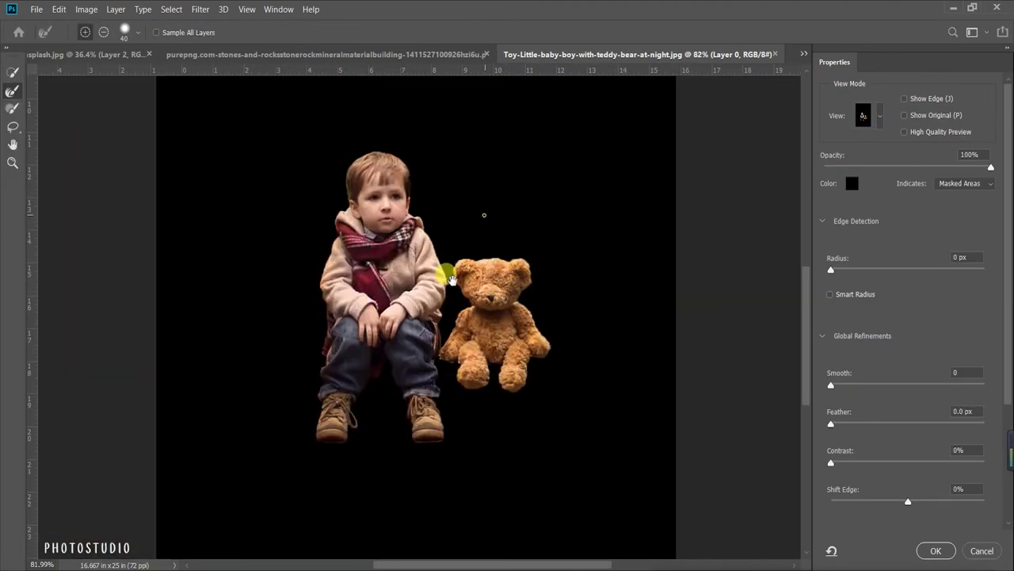
left_click(830, 295)
scroll(824, 469, "down", 2)
scroll(841, 466, "down", 2)
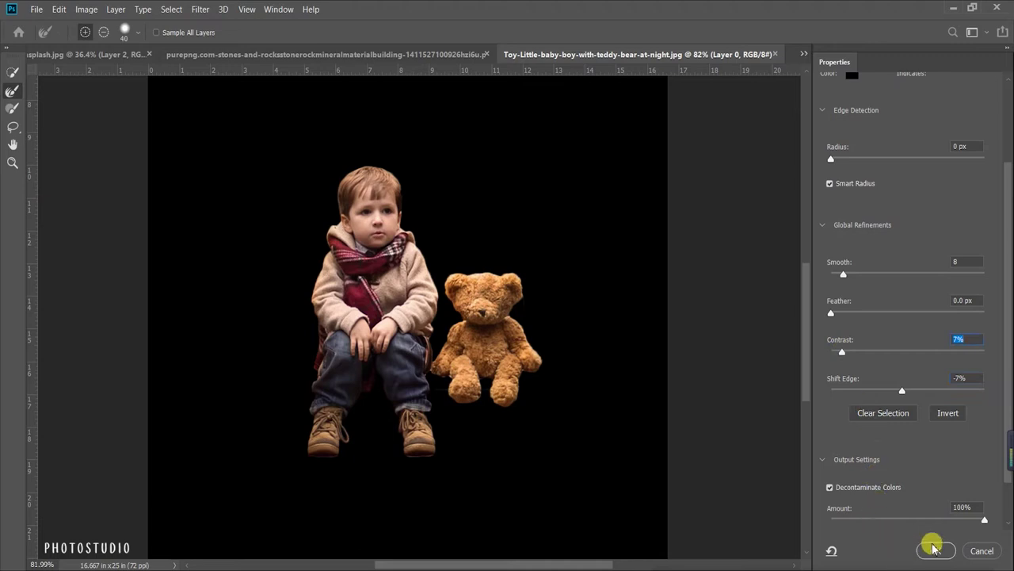
left_click(983, 550)
Reopen Select and Mask to check the boy's boots, then exit back to the photo.
scroll(385, 276, "up", 3)
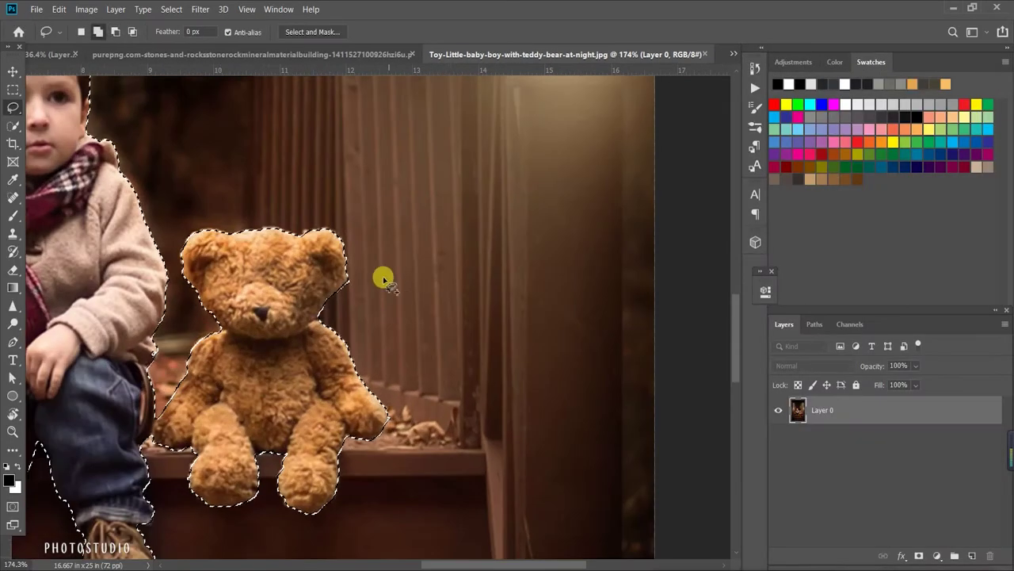
scroll(385, 276, "up", 2)
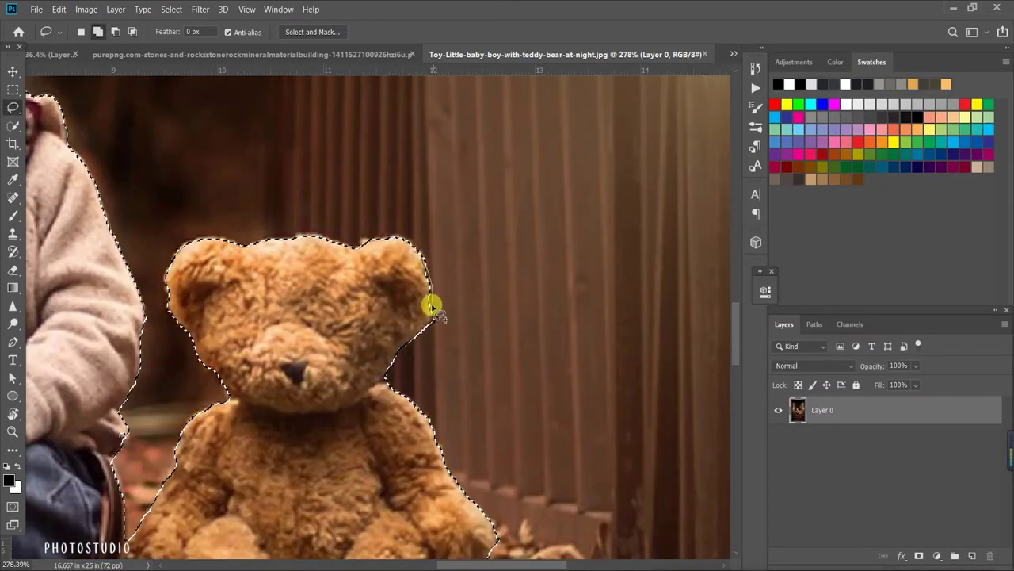
left_click(309, 31)
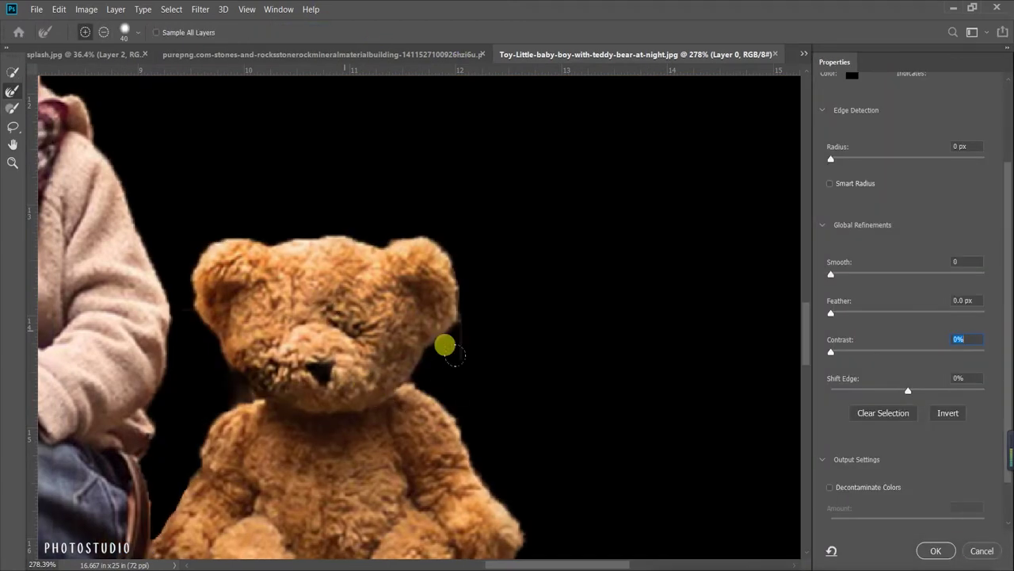
left_click_drag(113, 319, 453, 267)
scroll(426, 465, "down", 5)
key("Return")
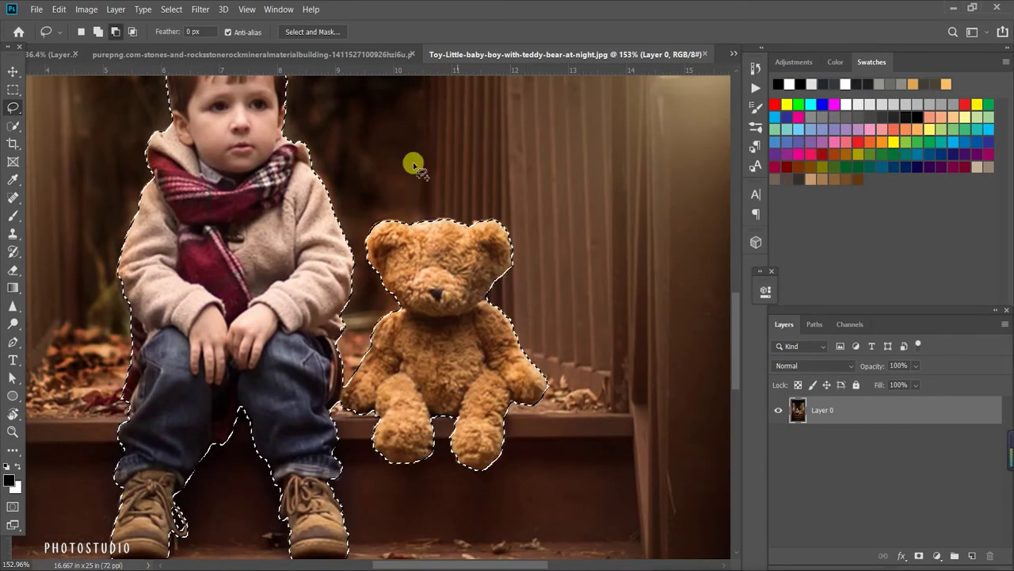
Set the edge radius to 3 px, enable Decontaminate Colors, and output to a new masked layer.
left_click(312, 31)
left_click_drag(835, 164, 852, 159)
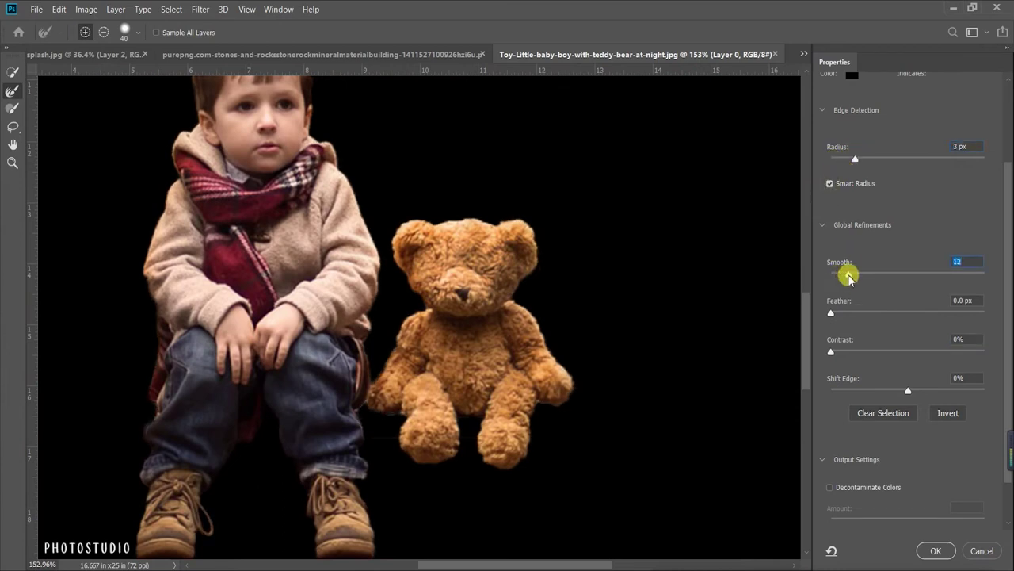
scroll(872, 444, "down", 1)
left_click(829, 464)
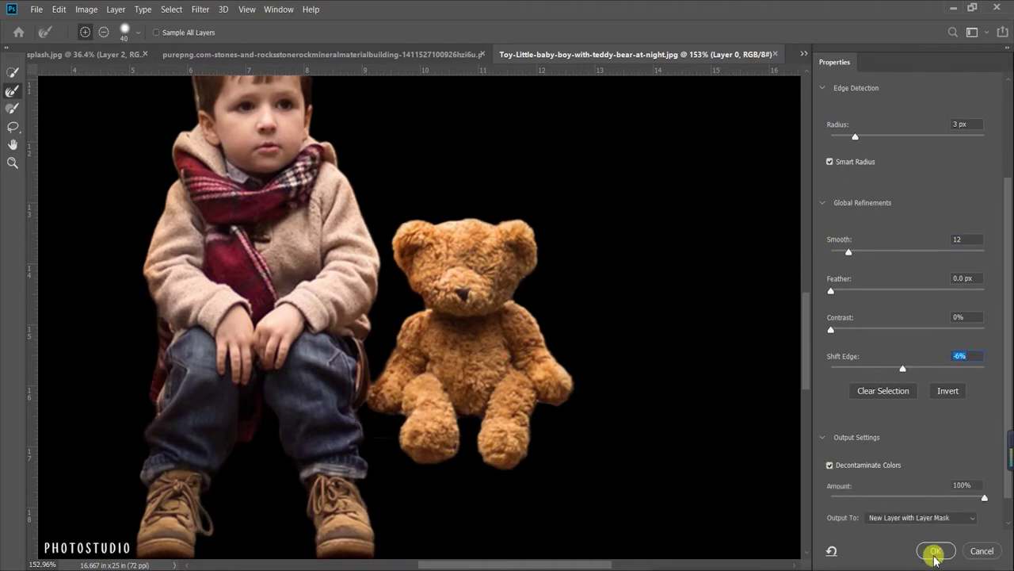
left_click(937, 551)
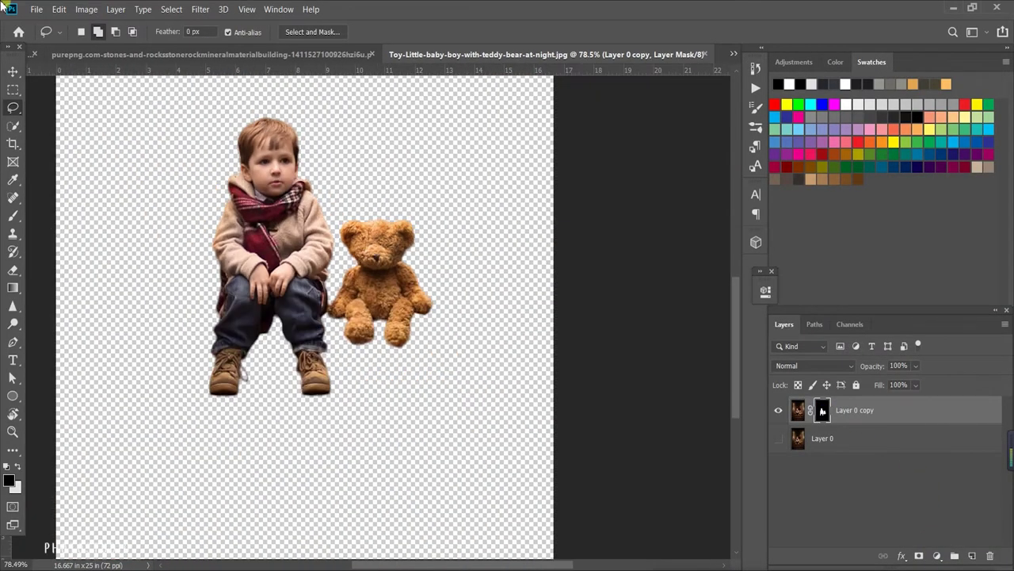
Bring the cutout into the meadow scene as the top layer and set it on the boulder.
key("v")
mouse_move(308, 232)
left_mouse_down()
mouse_move(95, 49)
mouse_move(136, 135)
left_mouse_up()
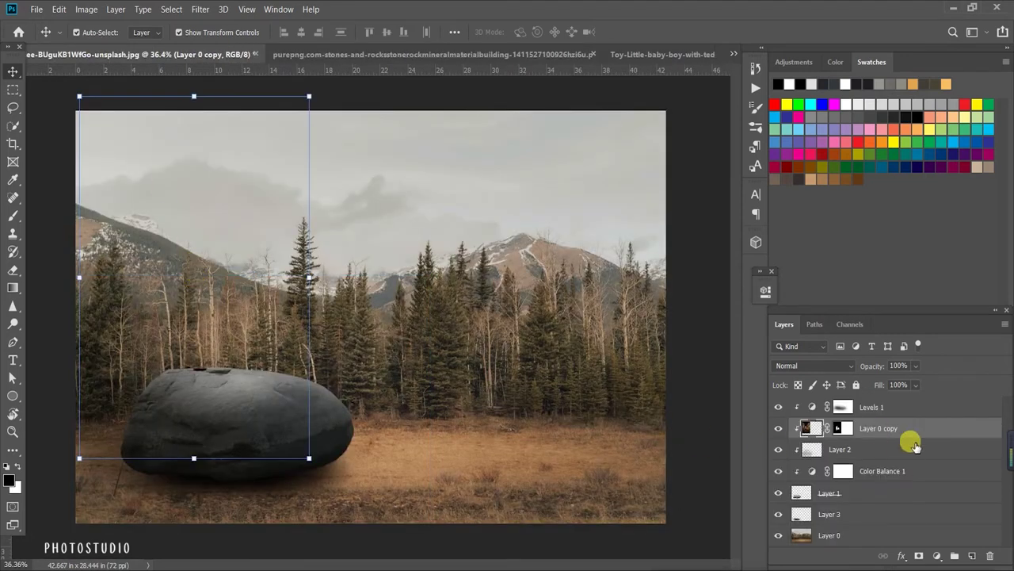
left_click_drag(894, 428, 890, 403)
mouse_move(175, 266)
left_mouse_down()
mouse_move(193, 349)
mouse_move(211, 299)
mouse_move(156, 290)
mouse_move(215, 381)
mouse_move(206, 348)
left_mouse_up()
Adjust the zoom to view the composition and select the boulder layer.
left_click(537, 471)
key("ctrl+minus")
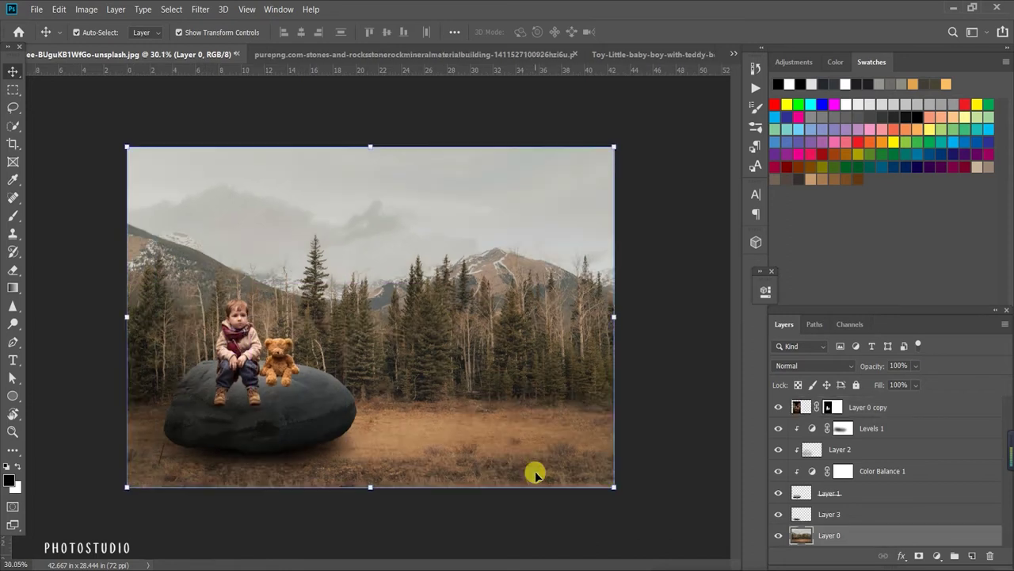
key("ctrl+plus")
left_click(832, 493)
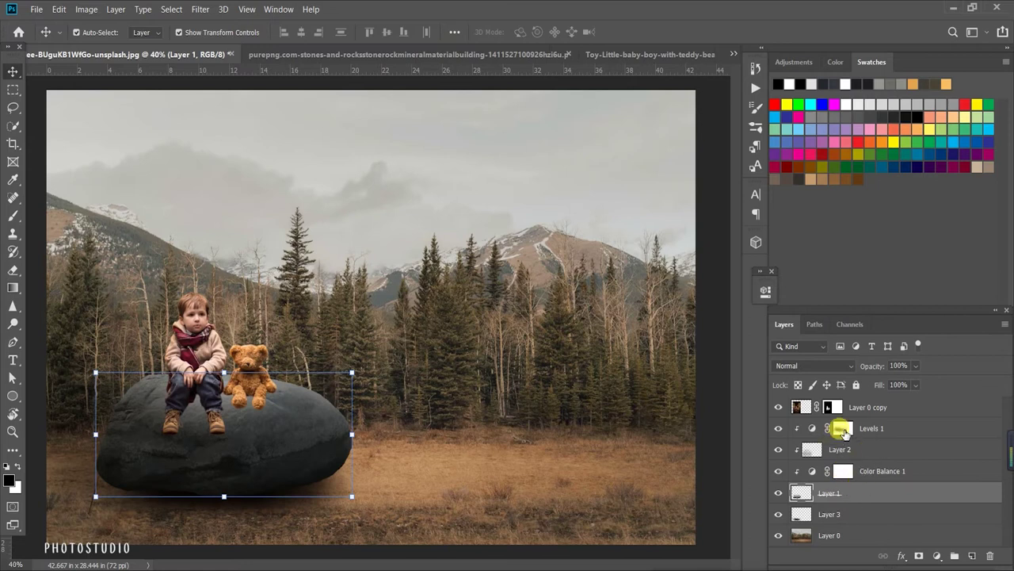
Hide the boy-and-teddy cutout and add a new empty layer clipped to the boulder.
left_click(843, 431)
left_click(856, 470)
left_click(852, 495)
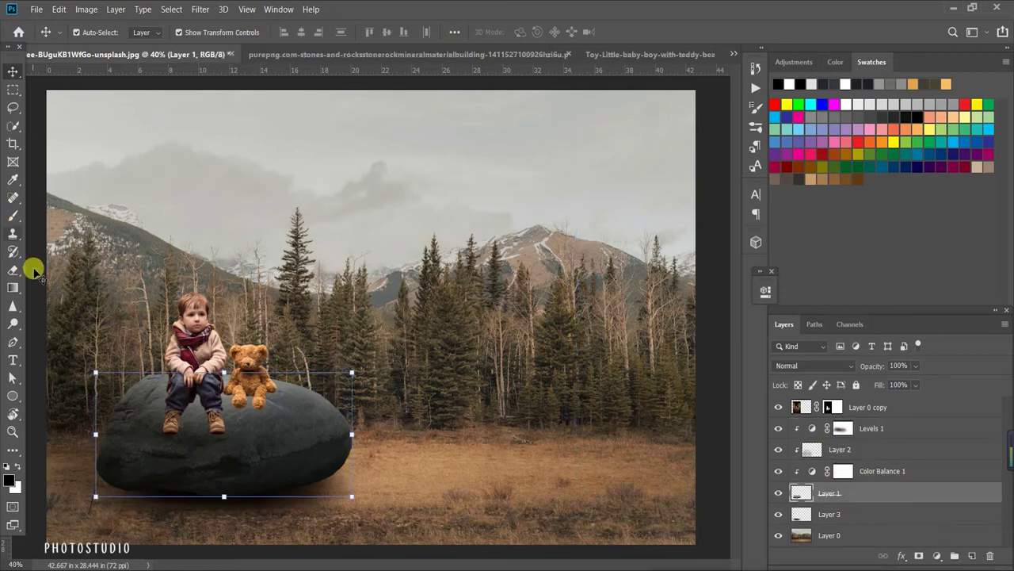
left_click(779, 406)
left_click(657, 442)
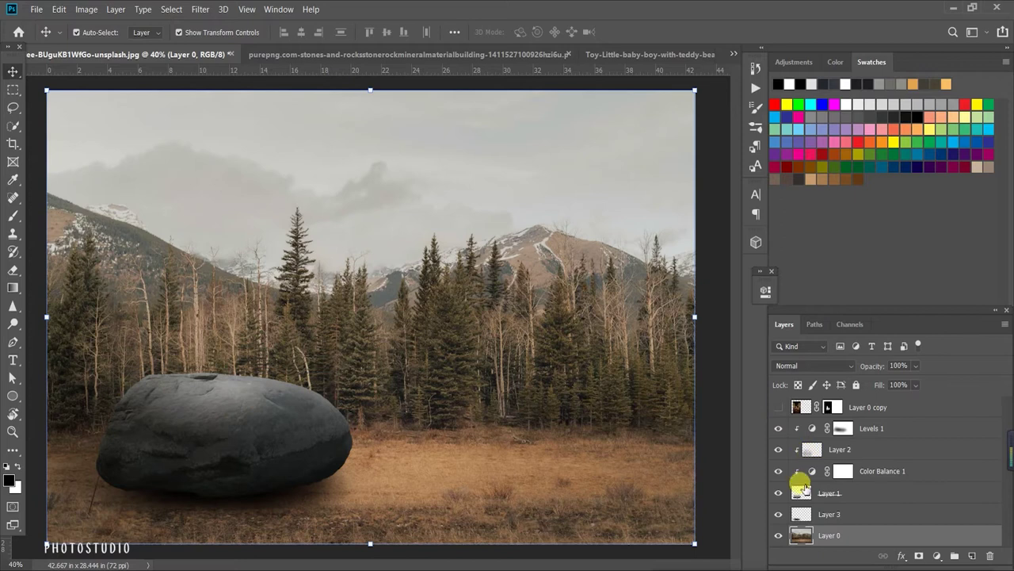
left_click(858, 501)
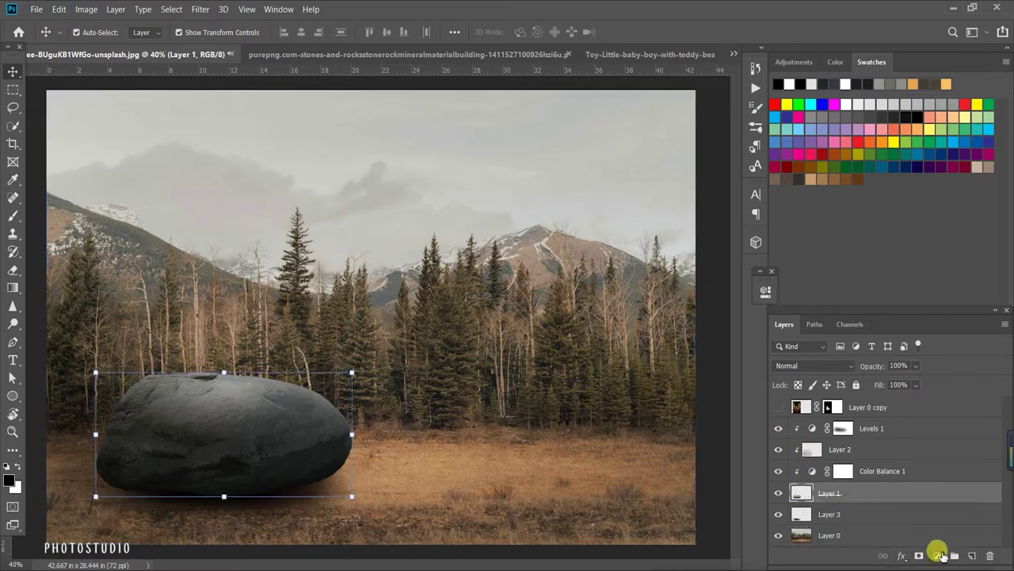
left_click(973, 556)
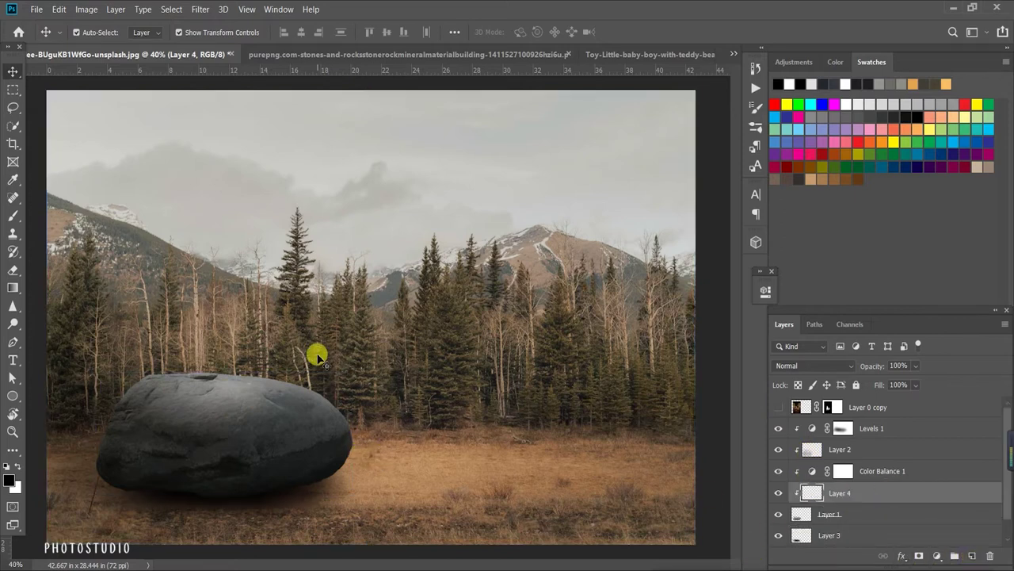
Set the new Layer 4 to Screen blend mode with the Brush tool active.
key("b")
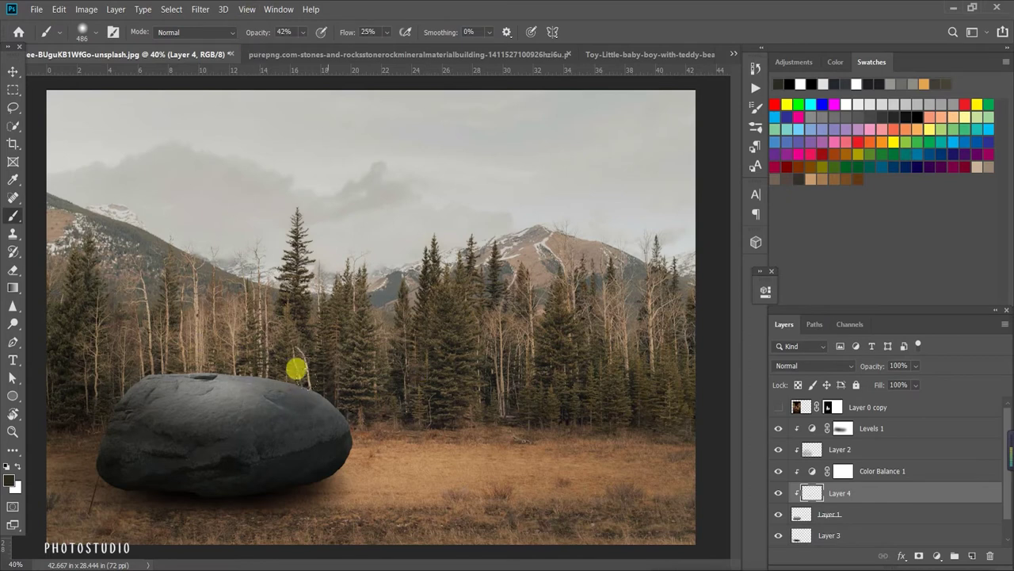
left_click(842, 369)
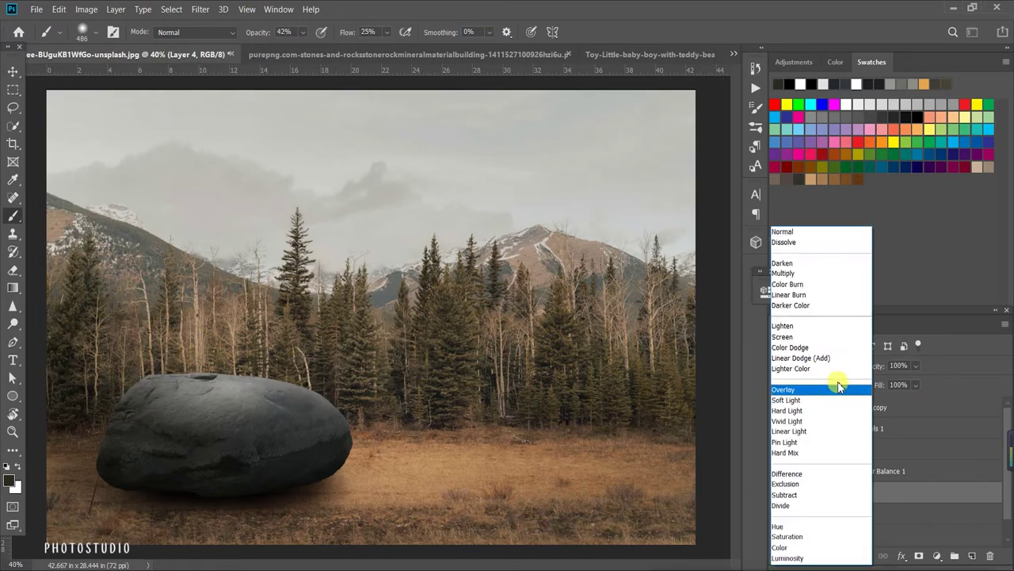
left_click(822, 339)
left_click(779, 493)
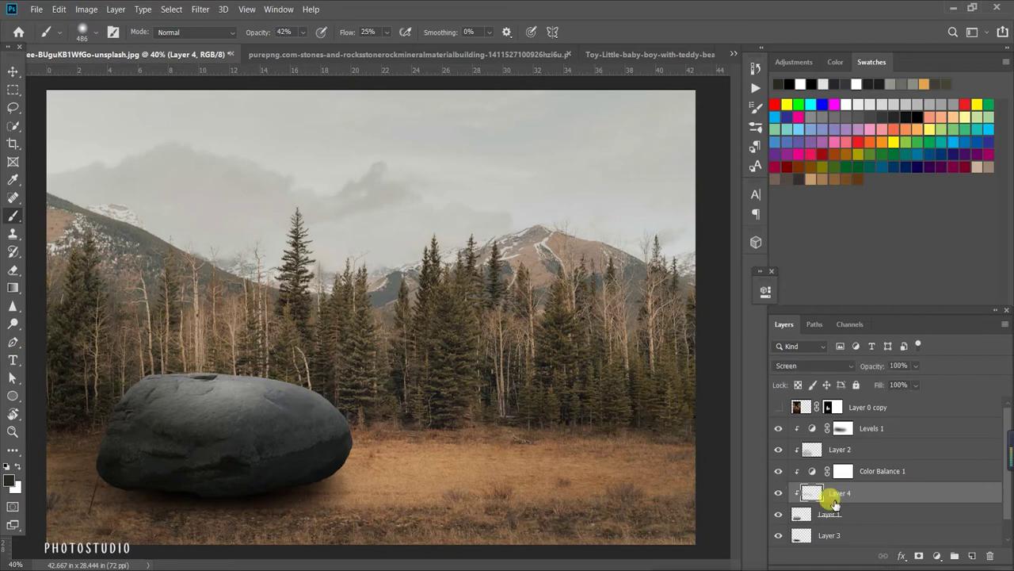
Choose the Soft Round brush and make the boy-and-teddy cutout visible again.
key("ctrl+minus")
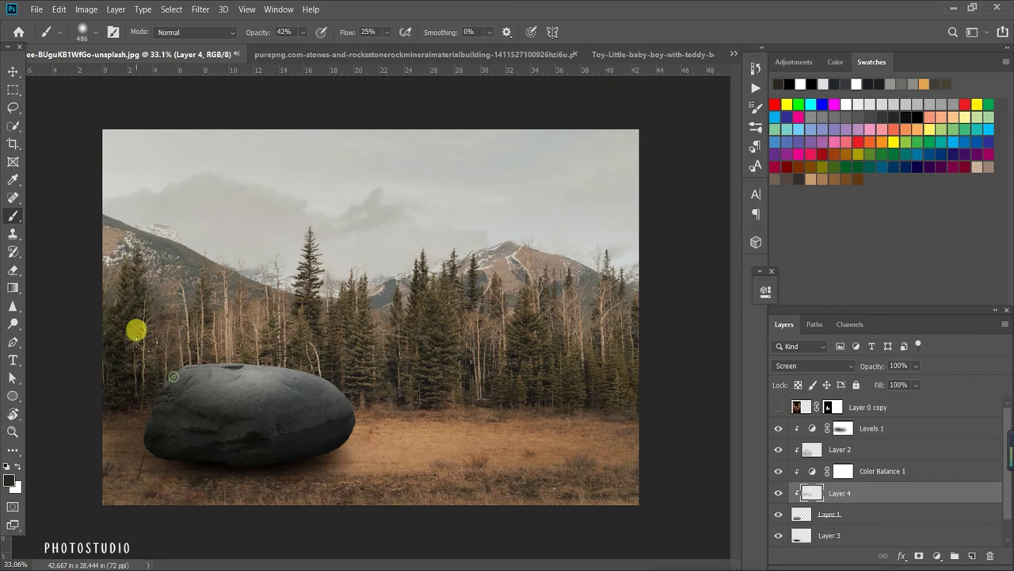
left_click(95, 32)
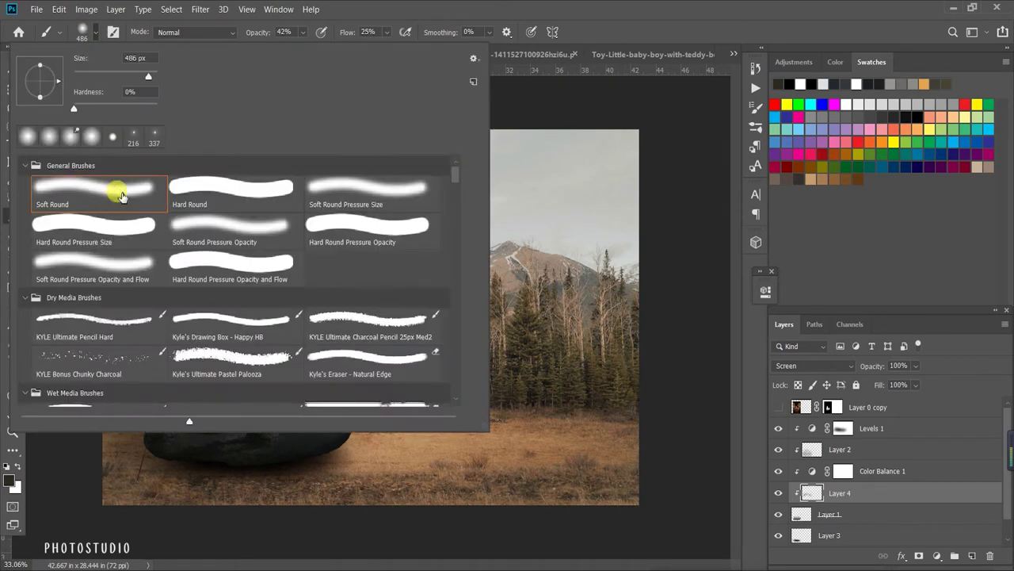
left_click(656, 6)
key("ctrl+minus")
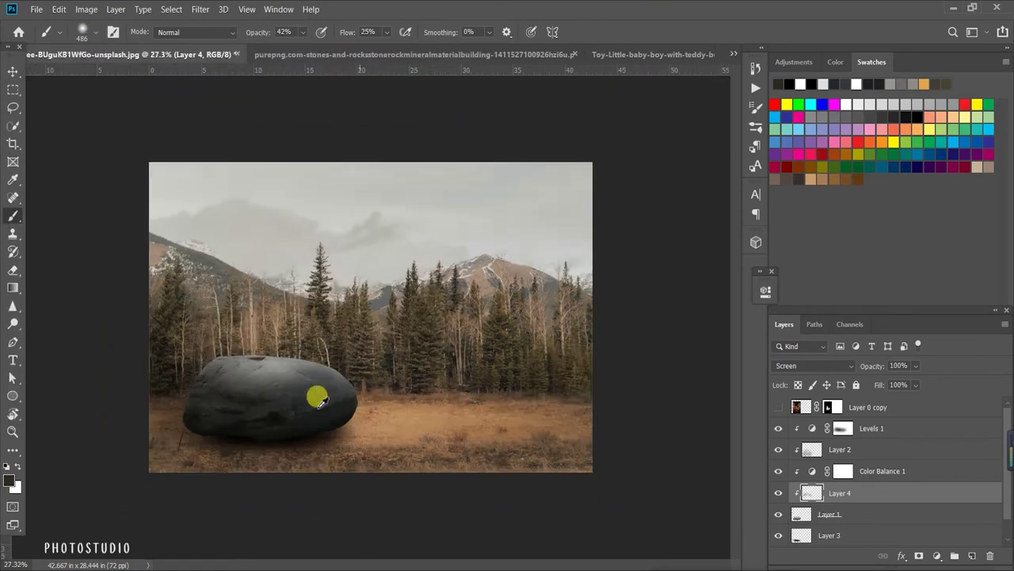
key("ctrl+plus")
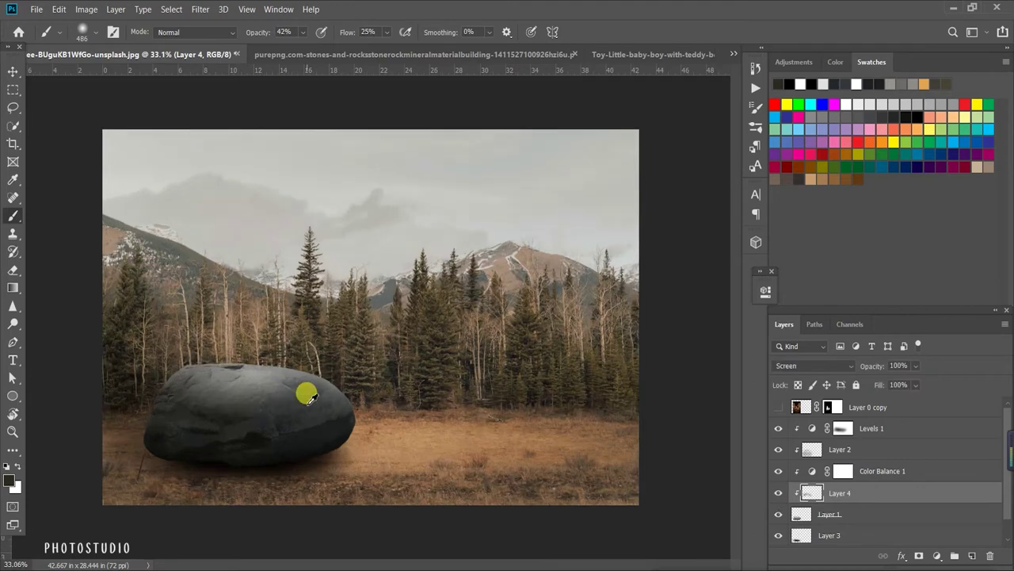
left_click(778, 406)
scroll(278, 363, "up", 2)
scroll(351, 357, "down", 1)
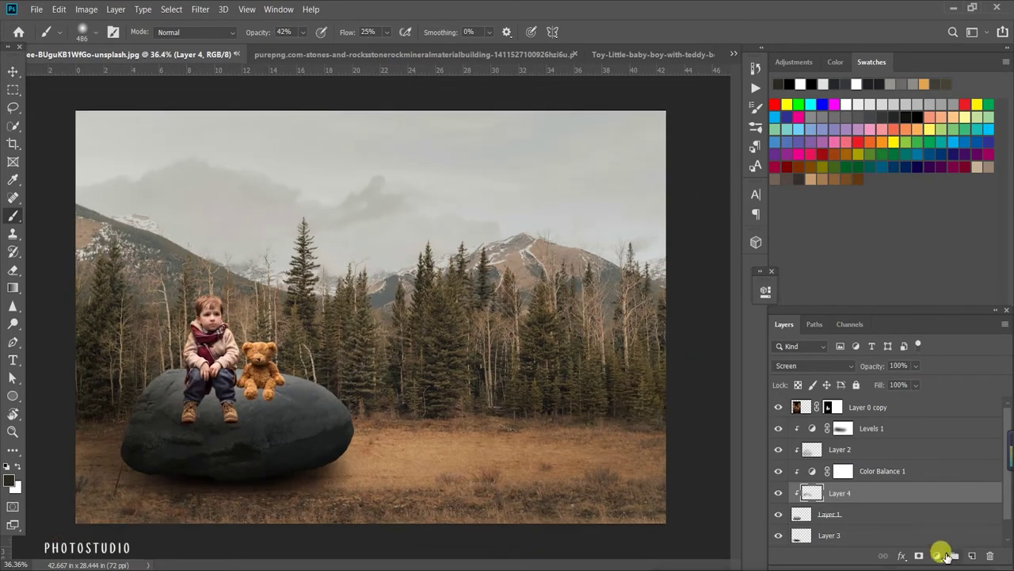
Clip Levels 1 and Color Balance 1 to the layers beneath them.
left_click(938, 555)
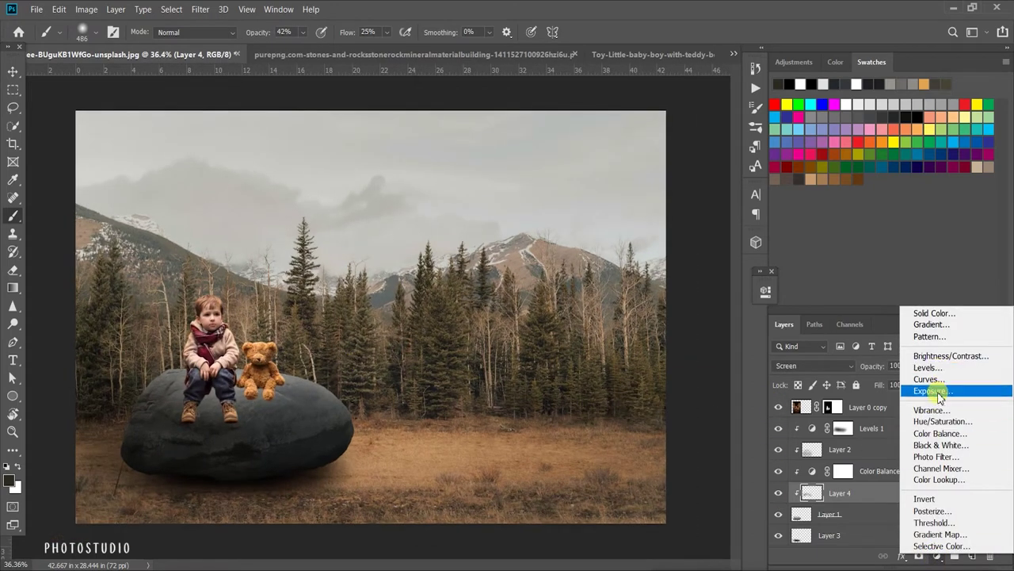
left_click(927, 368)
left_click(653, 519)
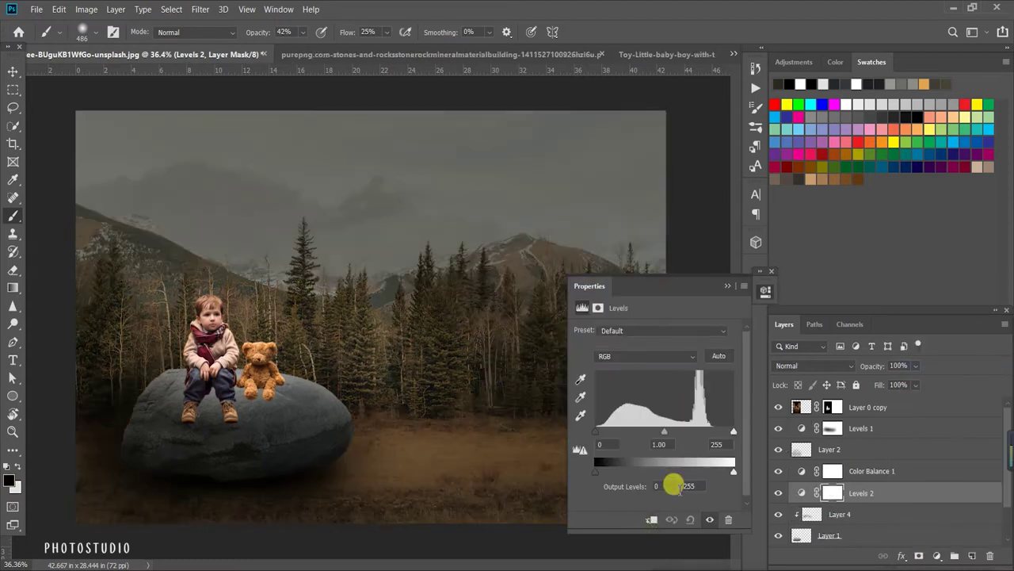
left_click(862, 472)
left_click(651, 519)
left_click(924, 412)
left_click(890, 495)
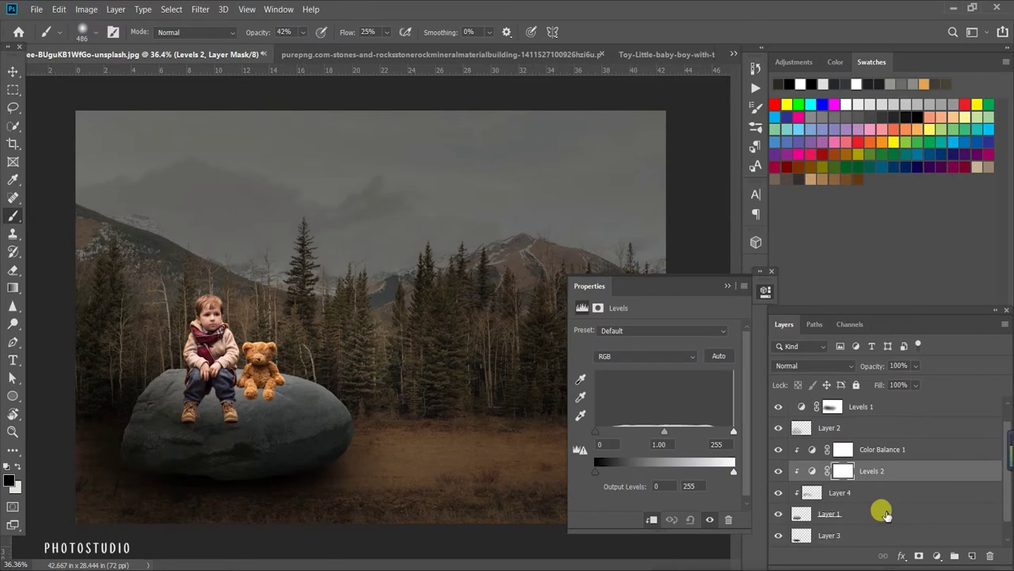
left_click(874, 449)
left_click(872, 428)
left_click(651, 519)
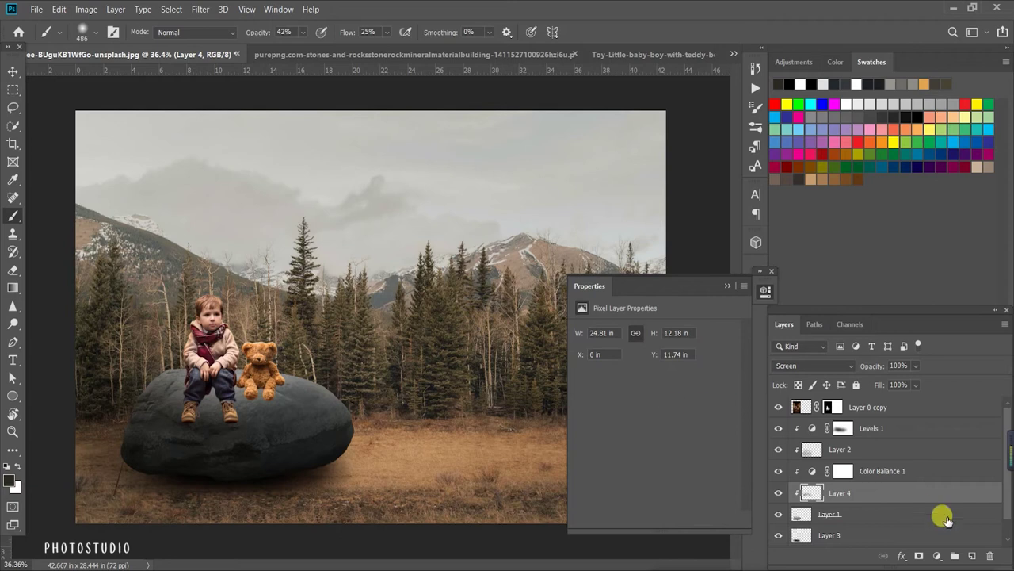
Replace Levels 2 with a new Levels clipped to the boy, Output white lowered to 164.
left_click(925, 414)
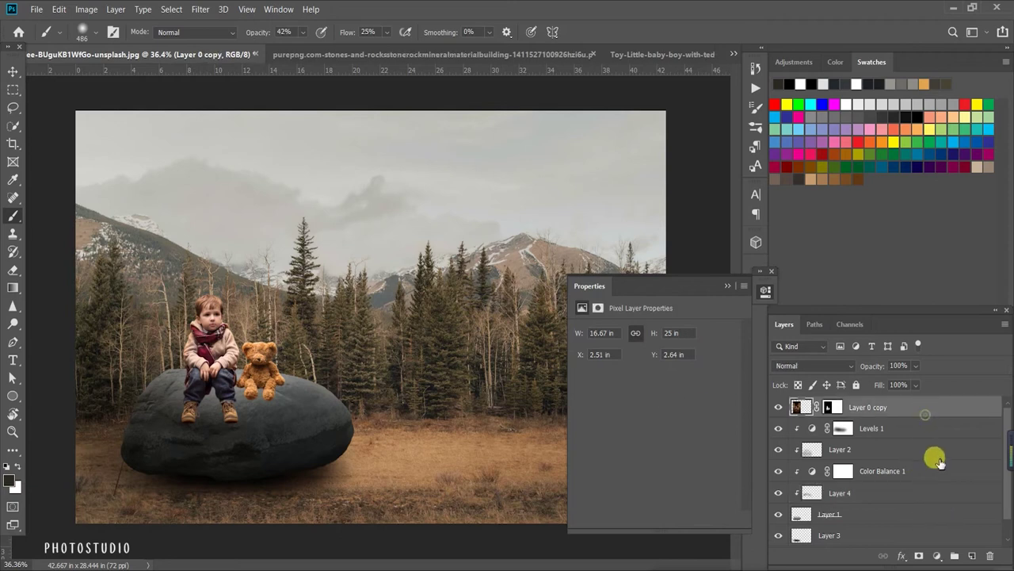
left_click(937, 556)
left_click(947, 367)
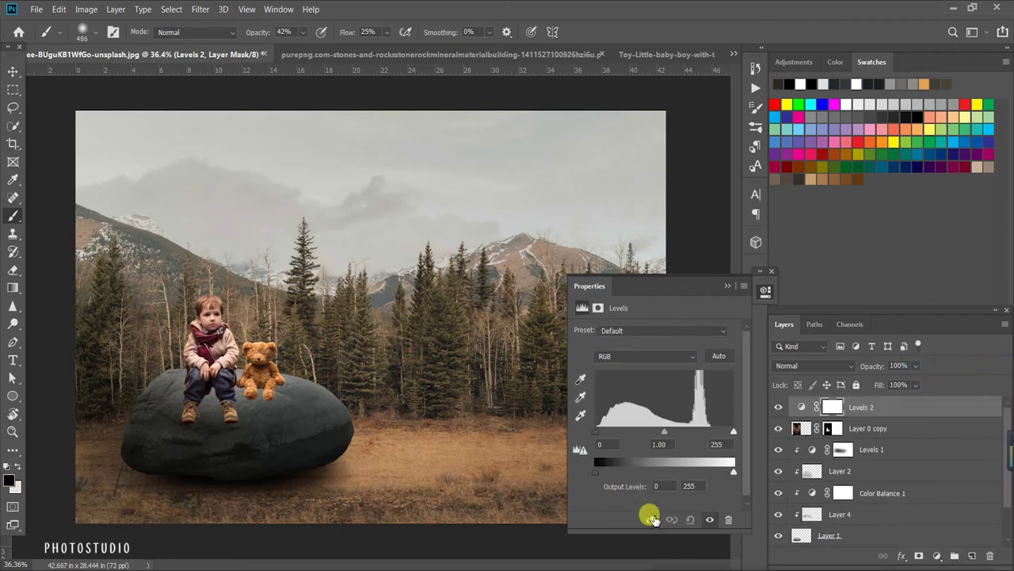
left_click(651, 520)
left_click_drag(734, 472, 691, 471)
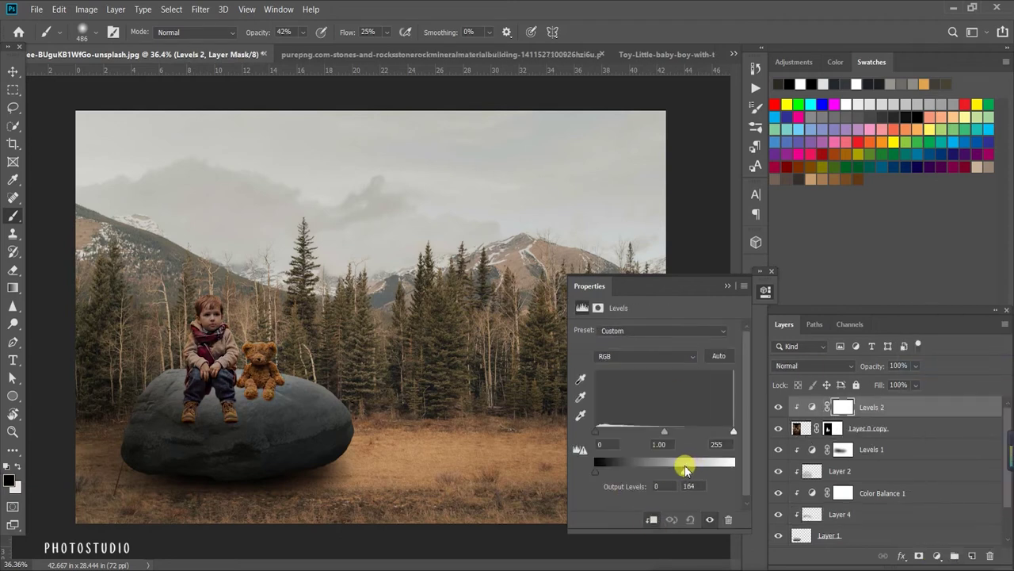
left_click(727, 286)
Brush the new Levels mask over the boy's legs, then select Layer 0 copy.
scroll(246, 341, "up", 2)
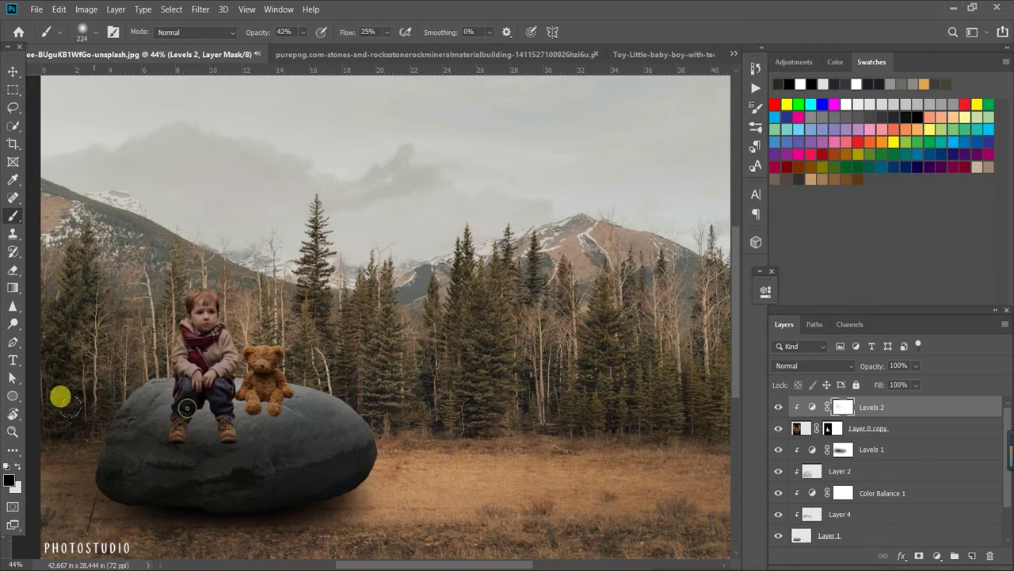
scroll(157, 415, "up", 4)
mouse_move(177, 298)
left_mouse_down()
mouse_move(145, 369)
mouse_move(228, 304)
left_mouse_up()
scroll(288, 301, "down", 2)
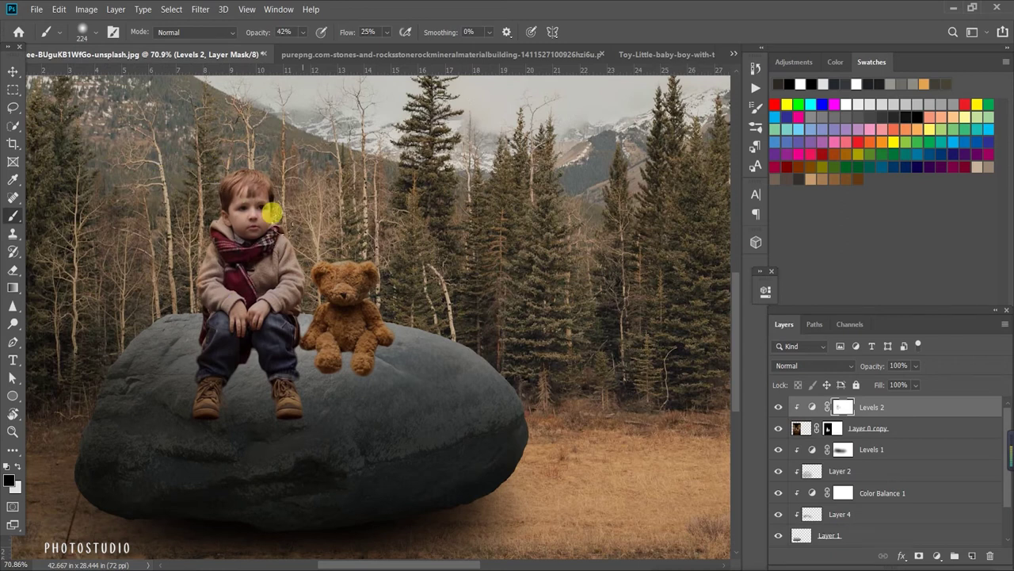
scroll(285, 270, "down", 2)
scroll(898, 464, "down", 1)
scroll(381, 339, "up", 1)
scroll(372, 324, "up", 1)
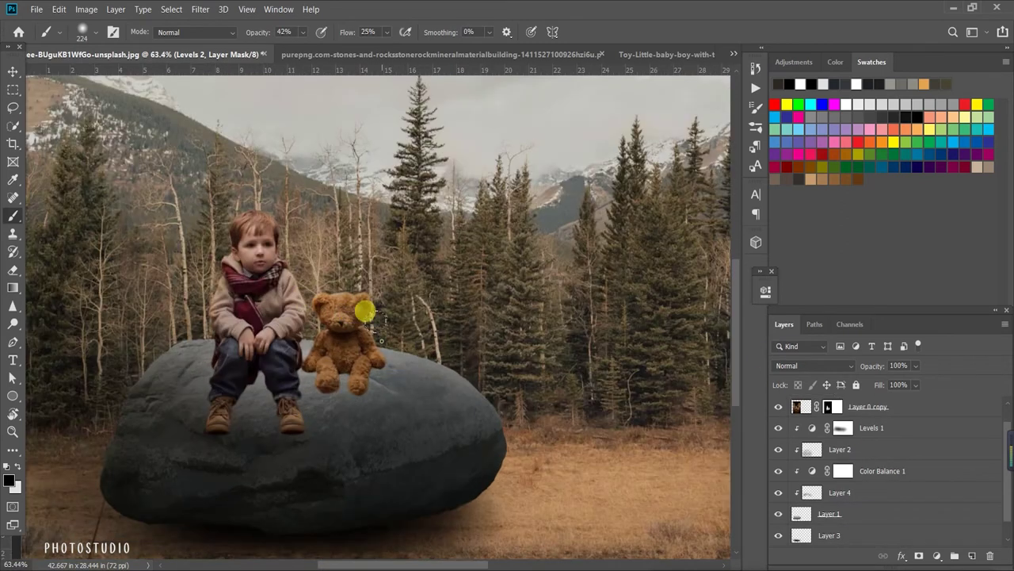
scroll(730, 324, "down", 1)
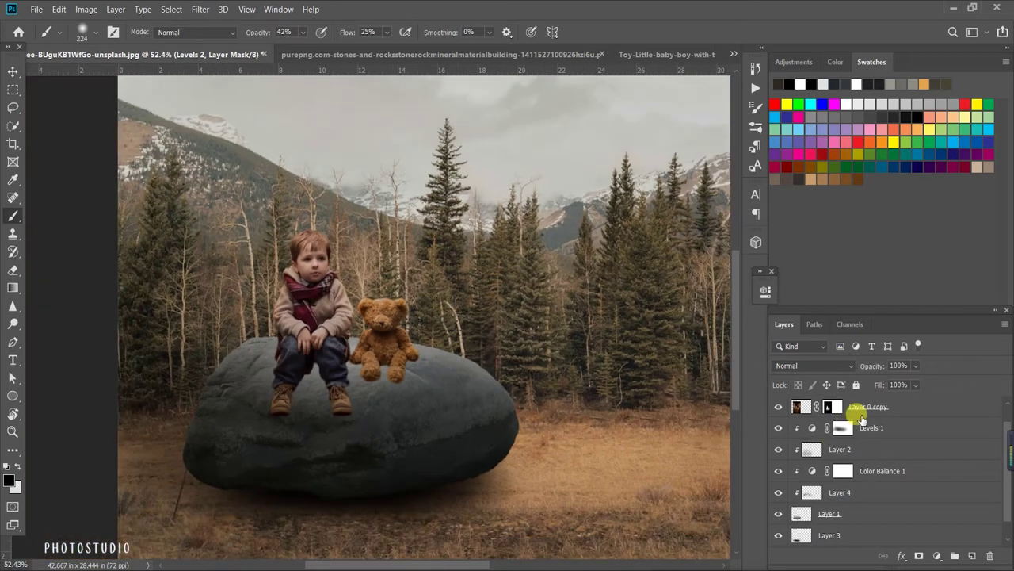
key("alt+bracketleft")
Add a Hue/Saturation adjustment to the cutout with Saturation set to -11.
left_click(935, 557)
left_click(923, 417)
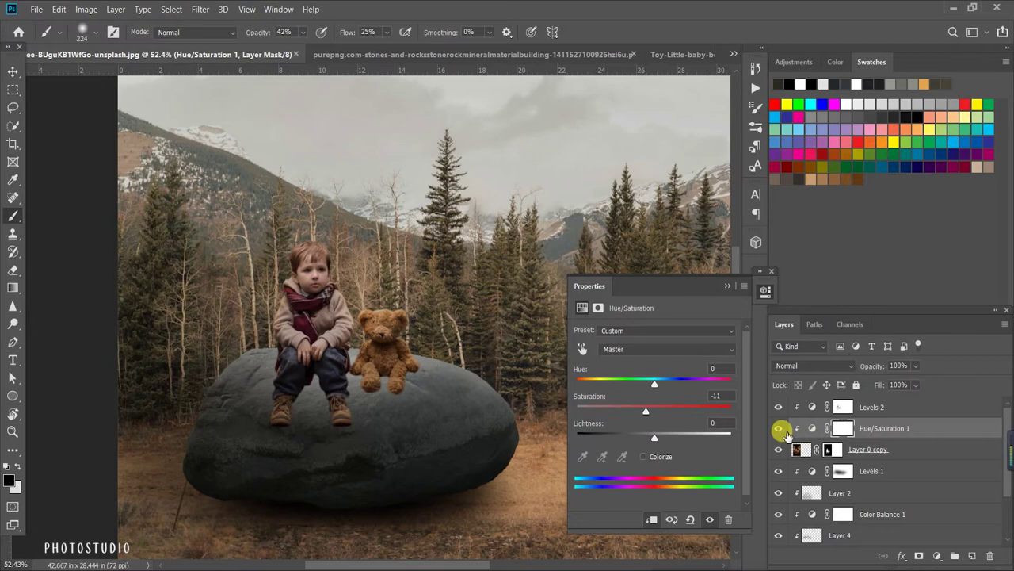
key("ctrl+minus")
key("ctrl+minus")
left_click(728, 285)
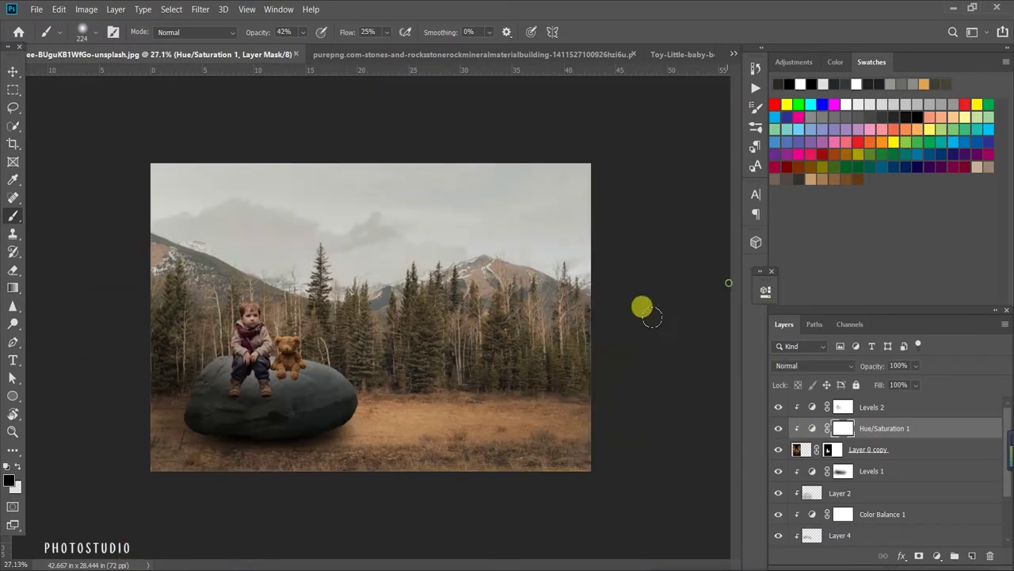
key("ctrl+plus")
scroll(287, 372, "up", 2)
Create a new empty Layer 5 above Layer 0 copy and bring up its Fill options.
left_click(919, 449)
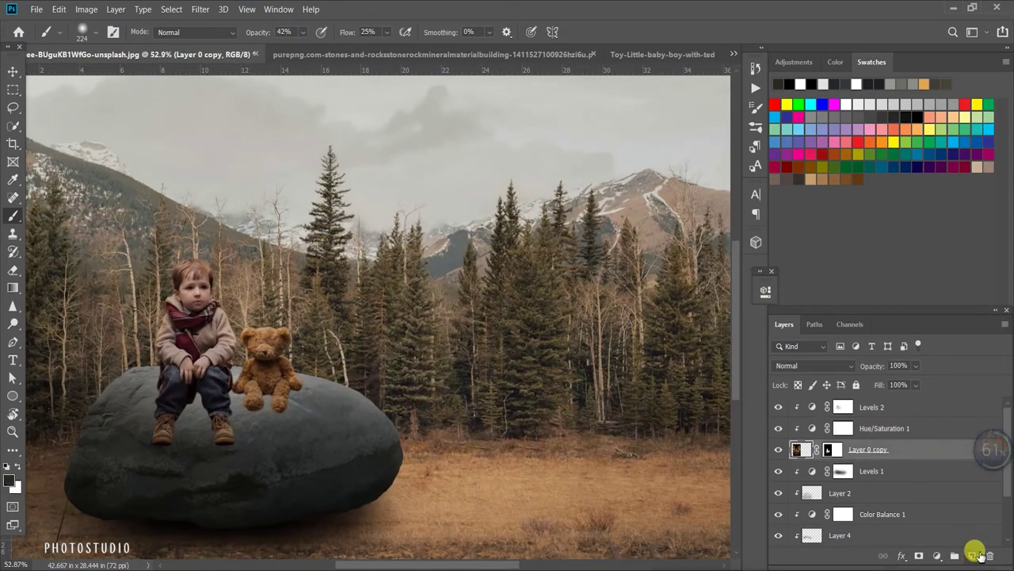
left_click(975, 555)
key("shift+F5")
Fill Layer 5 with 50% gray and set its blend mode to Overlay.
left_click(515, 142)
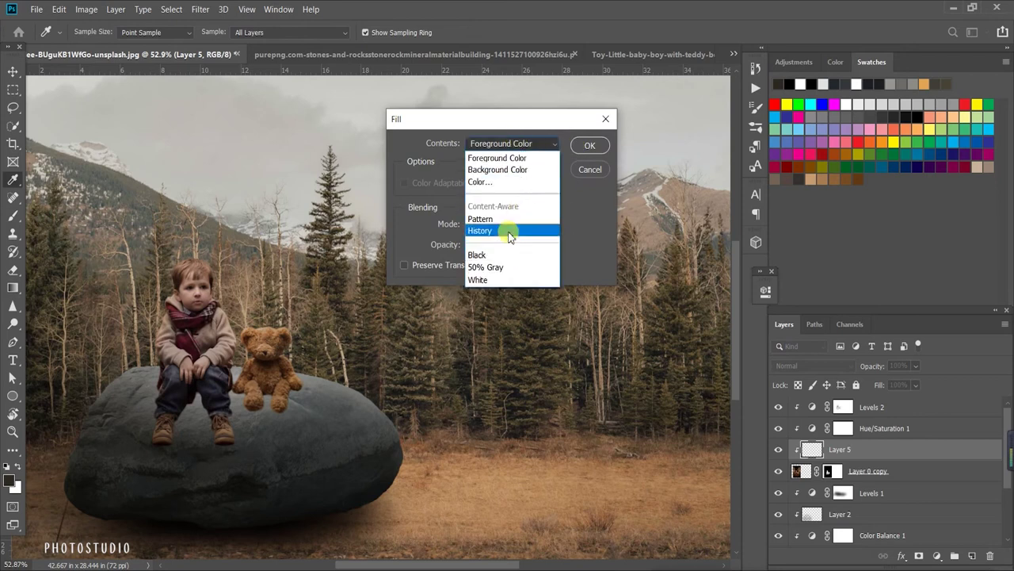
left_click(485, 267)
left_click(589, 145)
key("b")
left_click(814, 365)
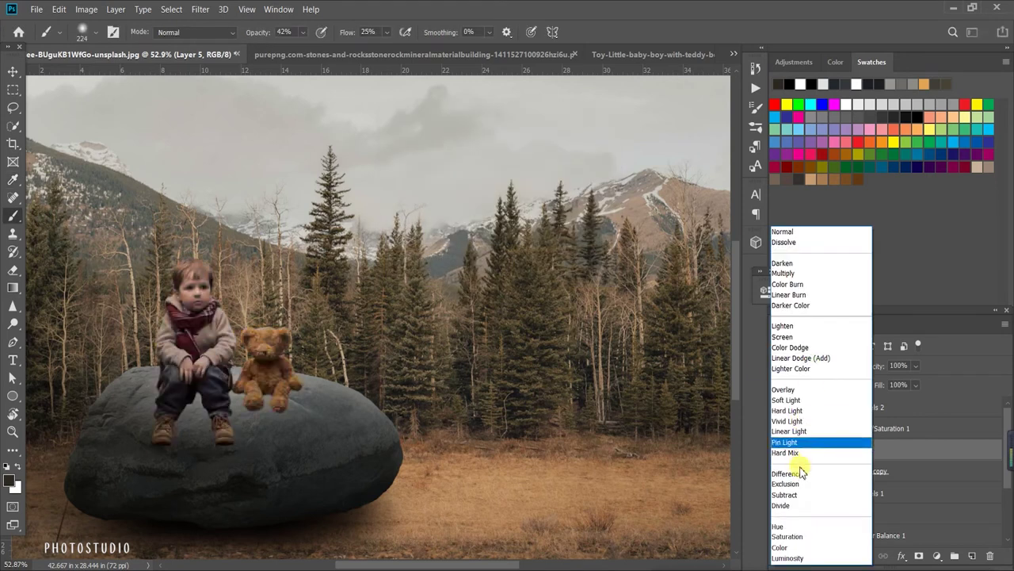
left_click(784, 390)
Dodge the figures, then burn shadows with a 77 px brush on the boy's face, shoulder and teddy's head.
right_click(12, 325)
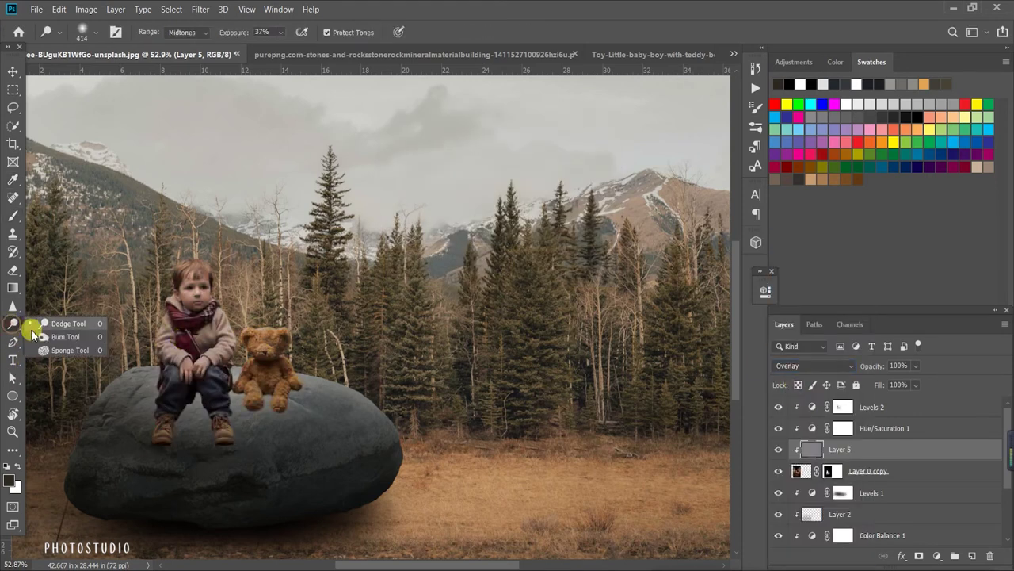
left_click(59, 322)
scroll(47, 337, "up", 2)
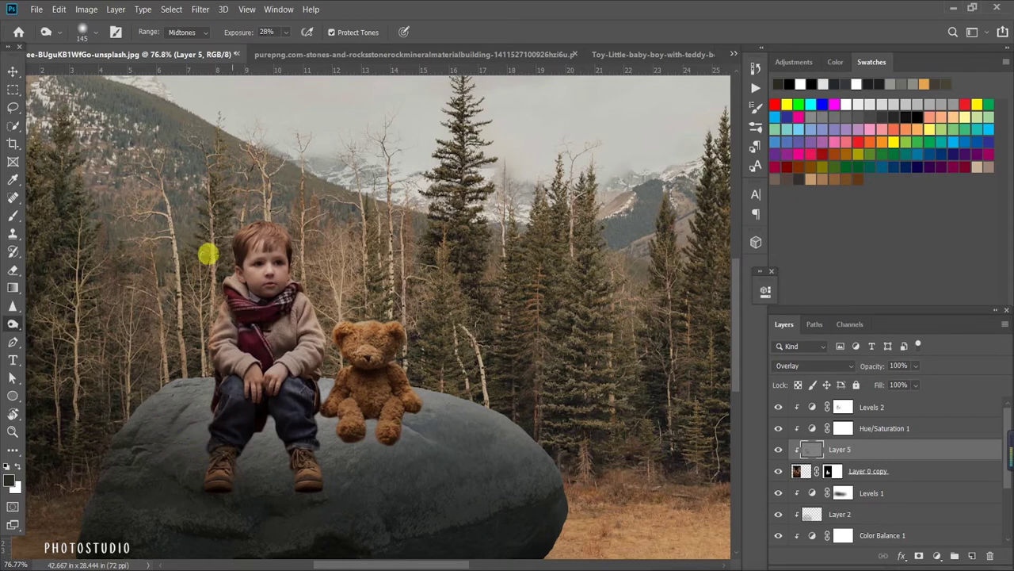
scroll(175, 443, "down", 1)
scroll(178, 456, "down", 1)
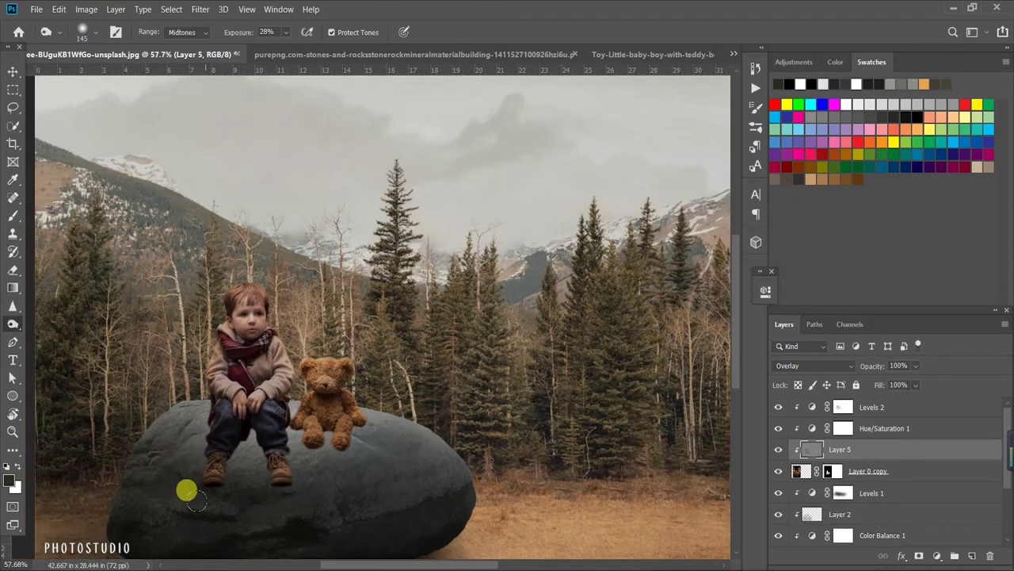
scroll(187, 476, "down", 1)
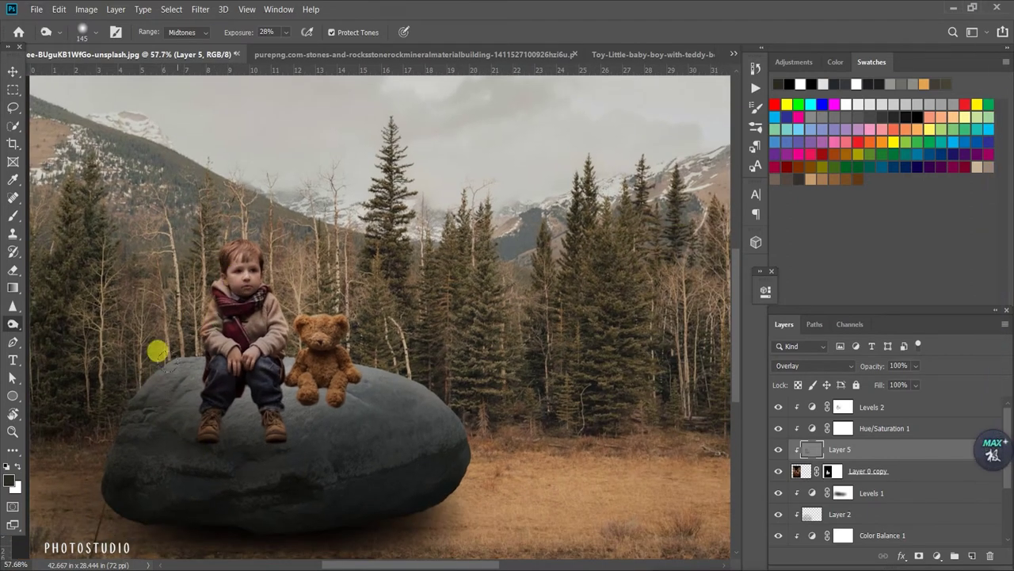
right_click(13, 323)
left_click(55, 334)
scroll(115, 317, "up", 3)
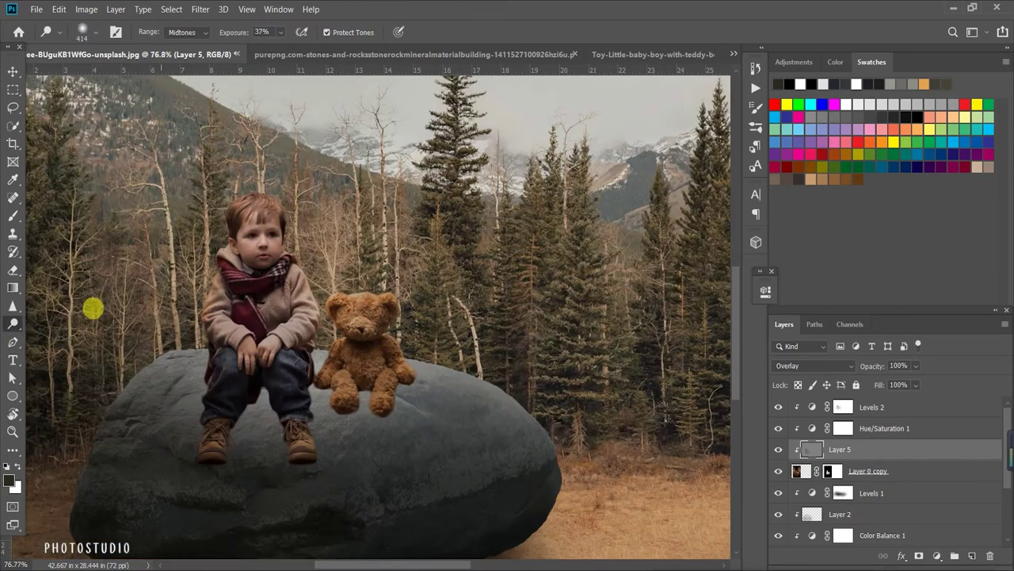
left_click_drag(233, 464, 164, 442)
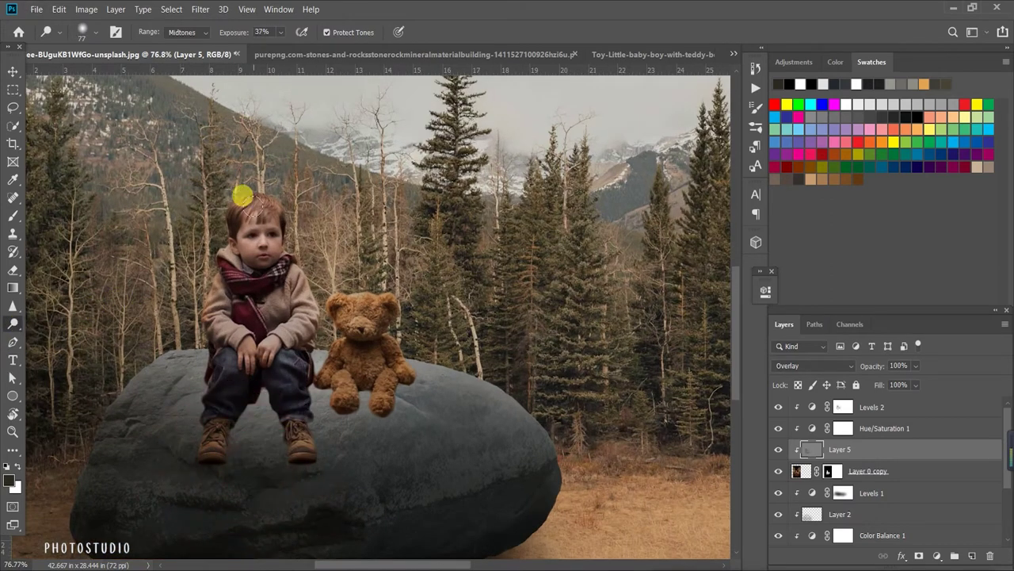
left_click_drag(248, 193, 268, 252)
mouse_move(241, 218)
left_mouse_down()
mouse_move(215, 288)
mouse_move(347, 302)
mouse_move(331, 362)
mouse_move(400, 391)
left_mouse_up()
Compare with the gray layer hidden and shown, then burn darker shading onto the boy's arm and hands.
left_click(777, 448)
left_click(776, 451)
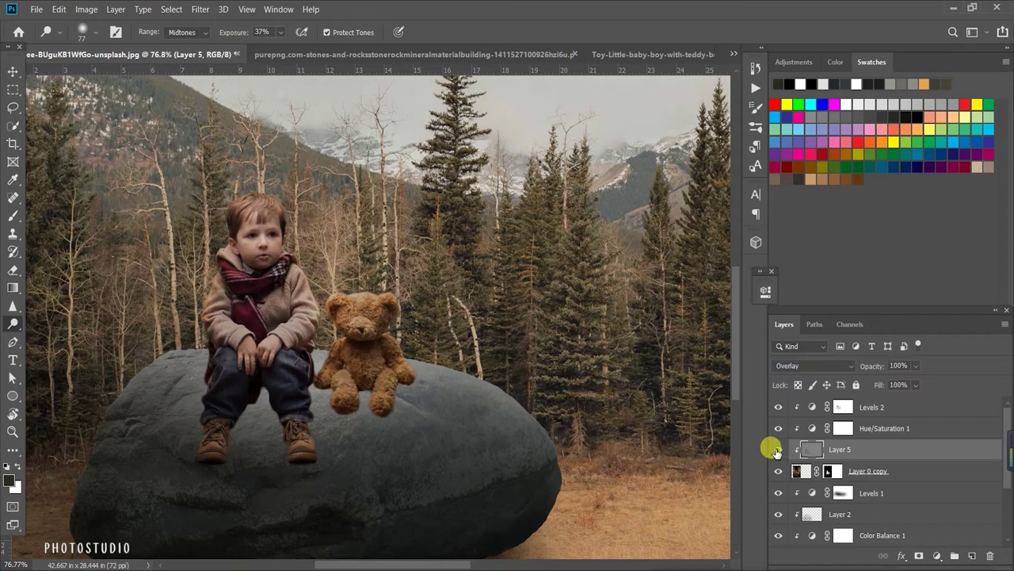
mouse_move(206, 304)
left_mouse_down()
mouse_move(231, 357)
mouse_move(219, 335)
mouse_move(272, 348)
mouse_move(280, 362)
mouse_move(190, 383)
mouse_move(317, 391)
mouse_move(215, 404)
mouse_move(275, 416)
left_mouse_up()
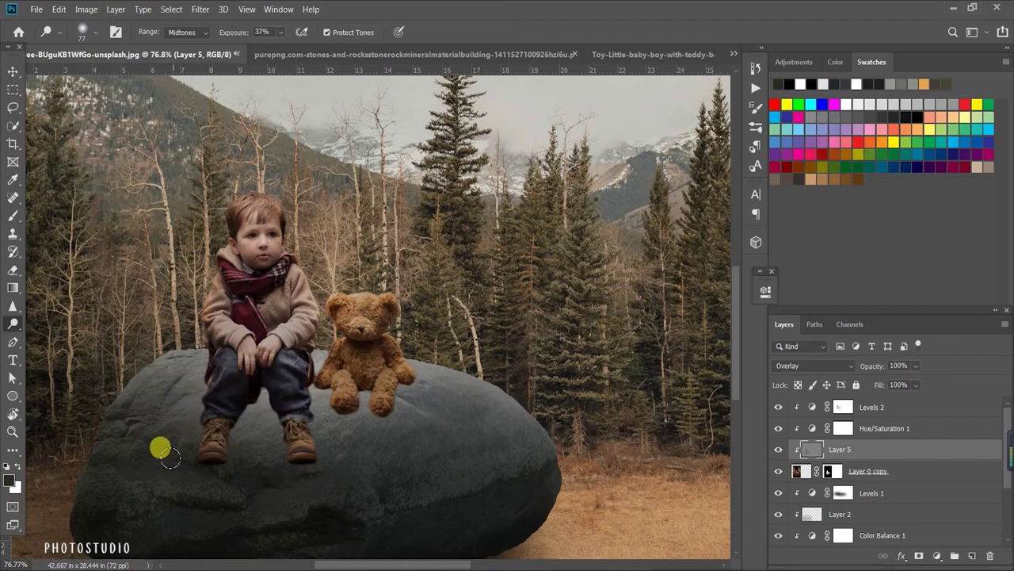
scroll(175, 475, "down", 2)
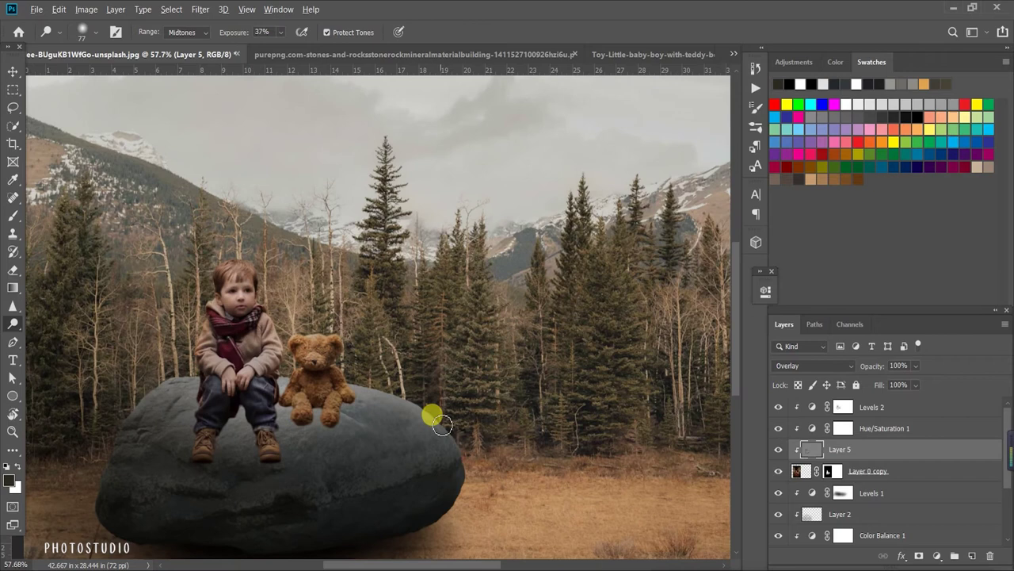
scroll(435, 414, "down", 2)
left_click(13, 71)
scroll(215, 424, "up", 4)
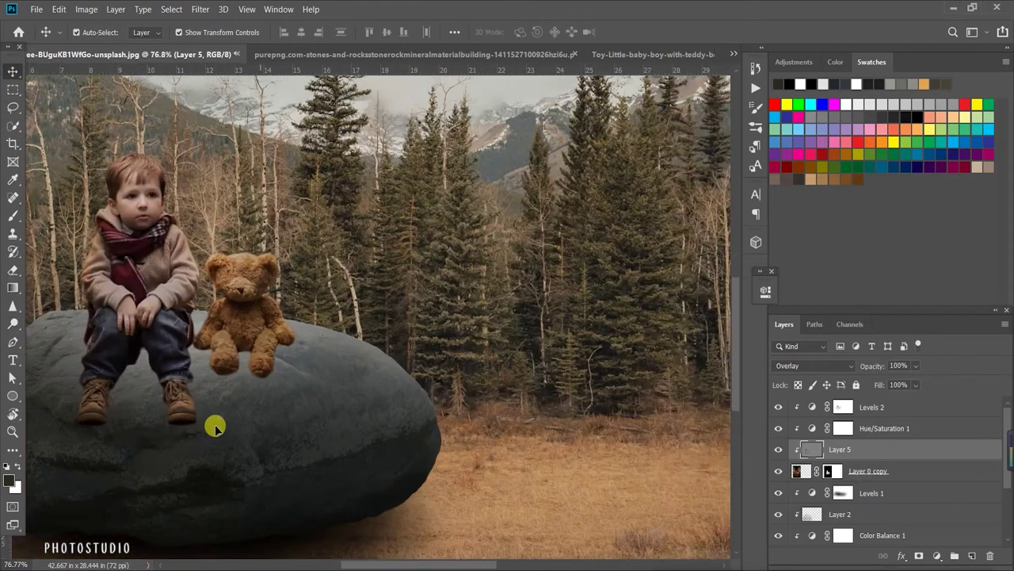
Add Layer 6 above Layer 5 and set up a black brush at 32% opacity.
left_click(975, 557)
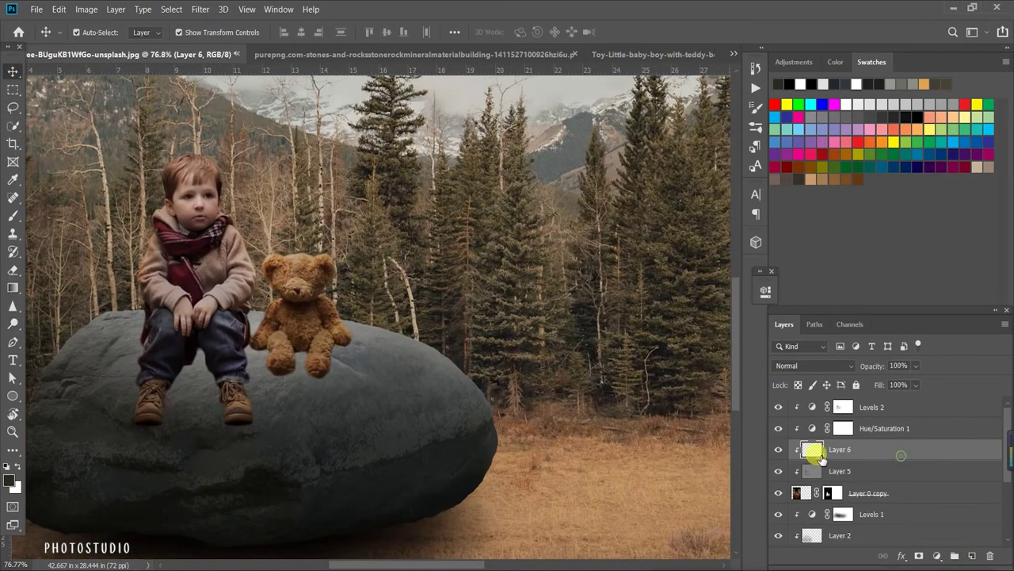
key("b")
left_click(6, 463)
left_click_drag(264, 33, 256, 34)
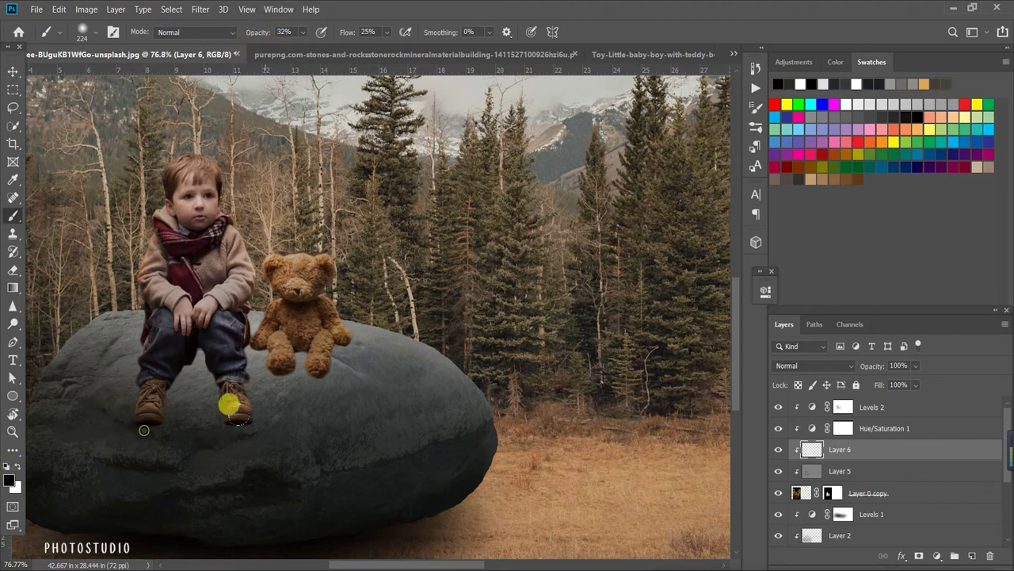
right_click(274, 410)
left_click(230, 374)
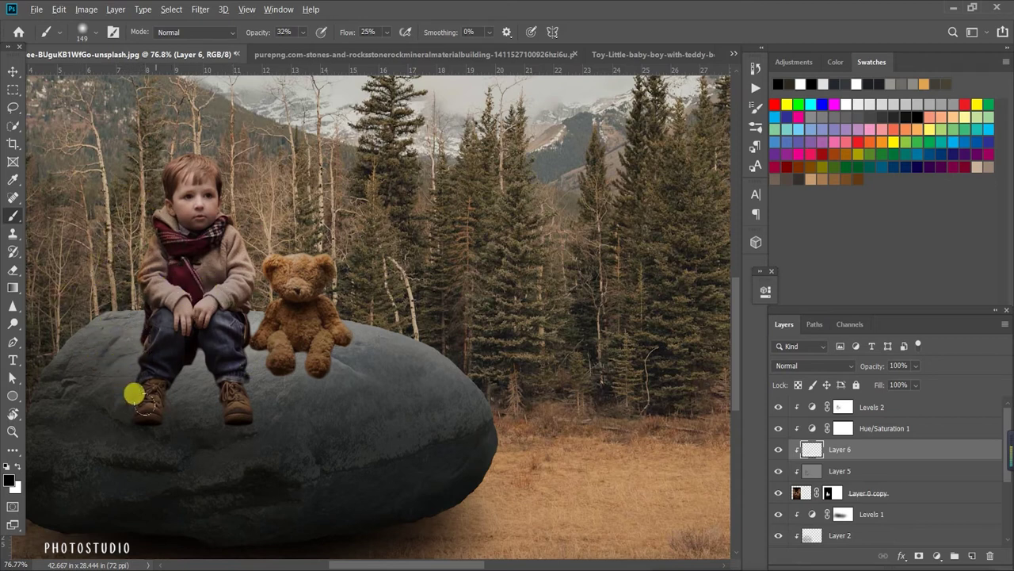
Switch Layer 6 to Multiply blending and target its pixels for painting.
scroll(135, 391, "down", 3)
scroll(176, 347, "down", 2)
scroll(119, 407, "up", 2)
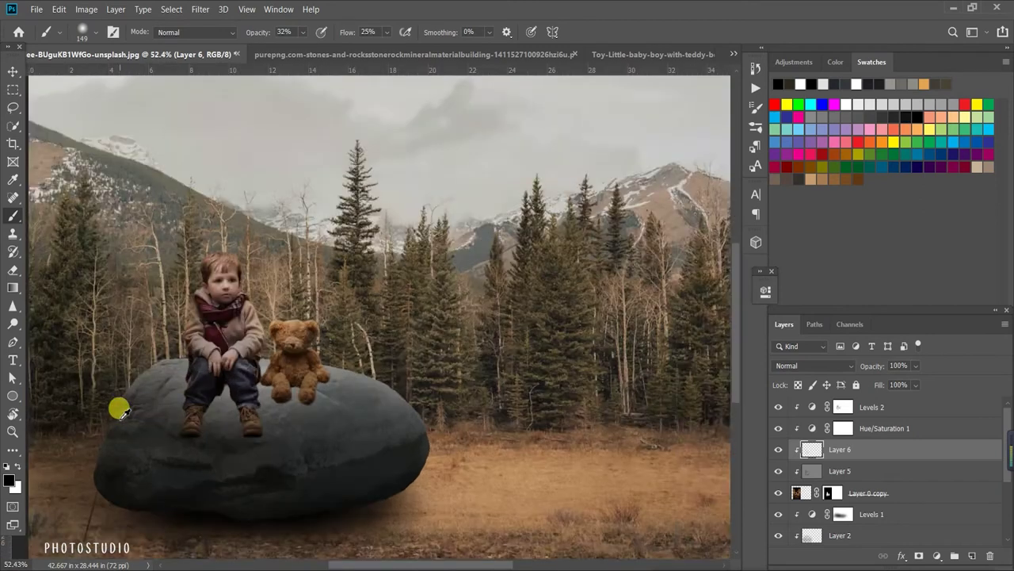
scroll(118, 407, "up", 2)
scroll(211, 410, "down", 1)
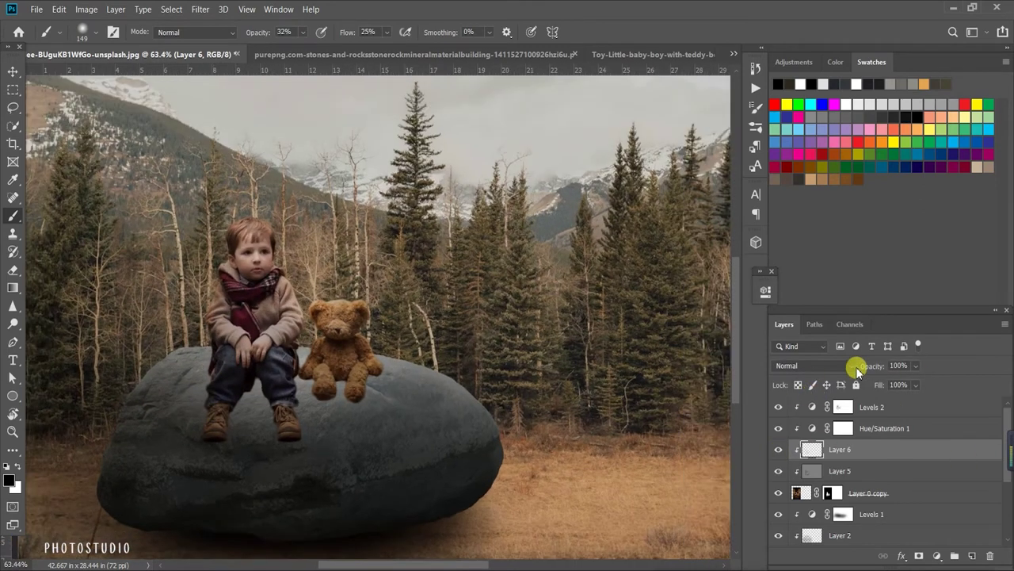
left_click(845, 366)
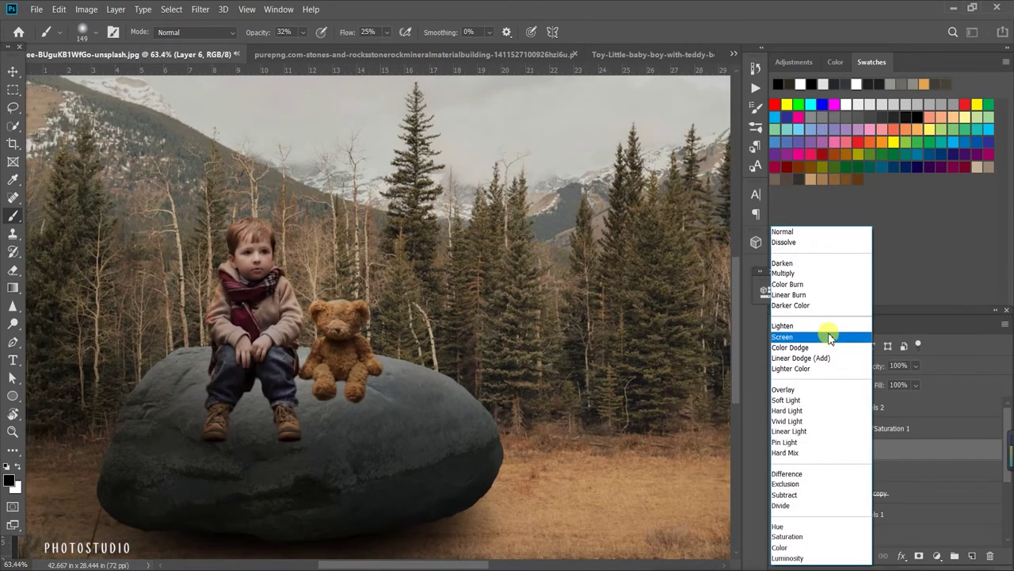
left_click(829, 274)
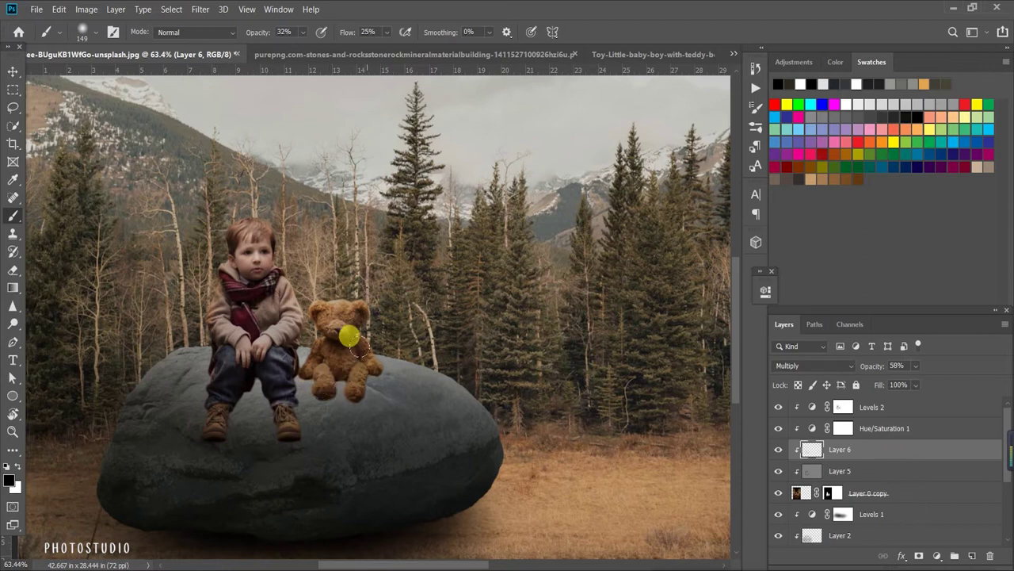
scroll(348, 336, "down", 1)
scroll(372, 372, "down", 1)
left_click(789, 449)
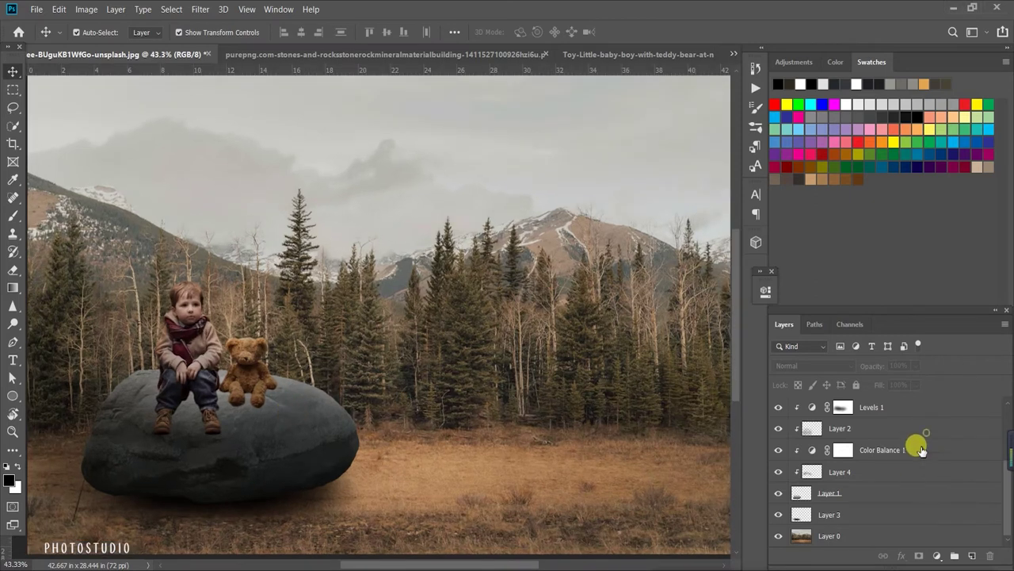
Add a Color Balance adjustment above Layer 0 copy with midtones Cyan–Red -7 and Yellow–Blue -1.
left_click(910, 436)
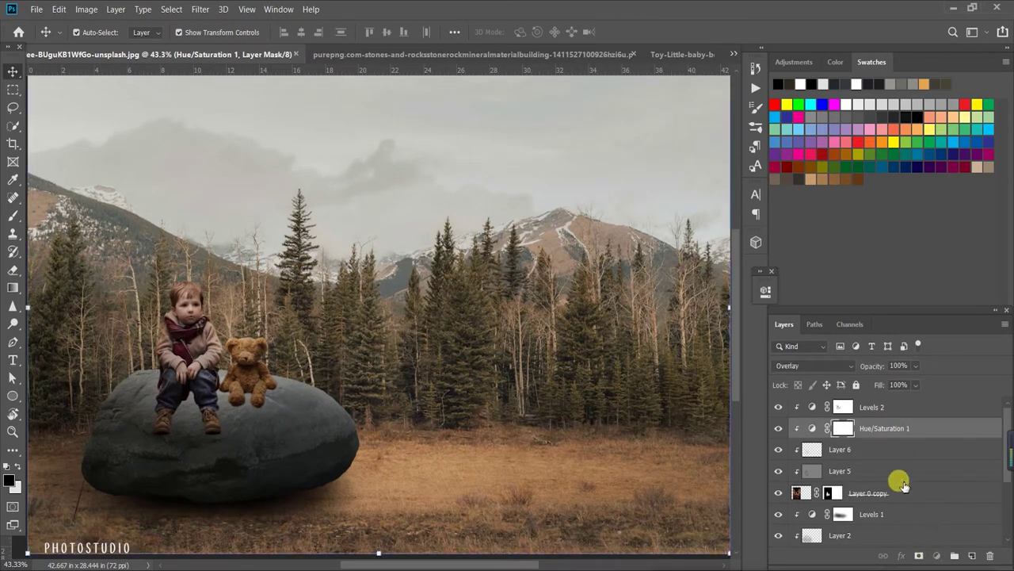
left_click(896, 491)
left_click(937, 555)
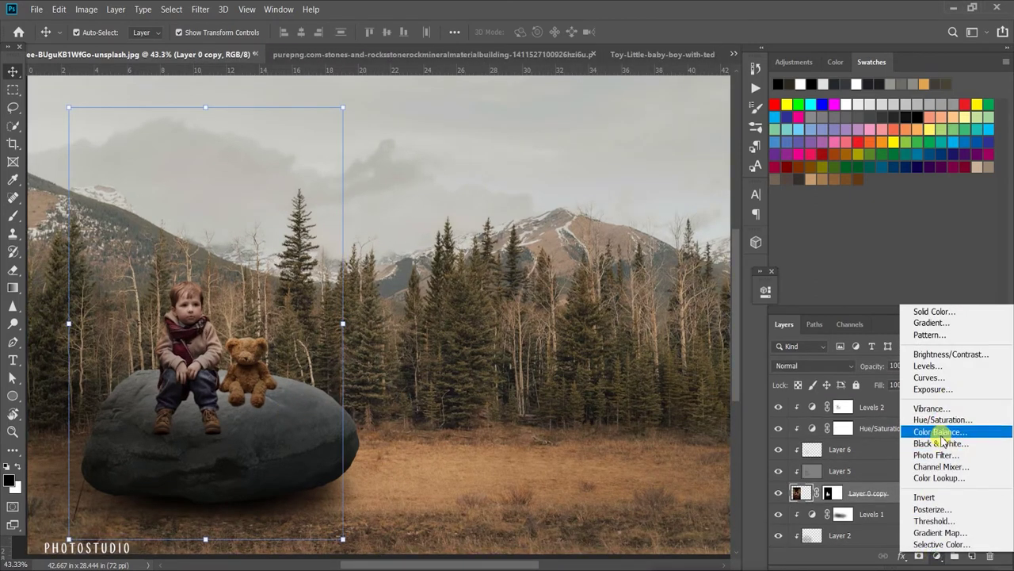
left_click(939, 431)
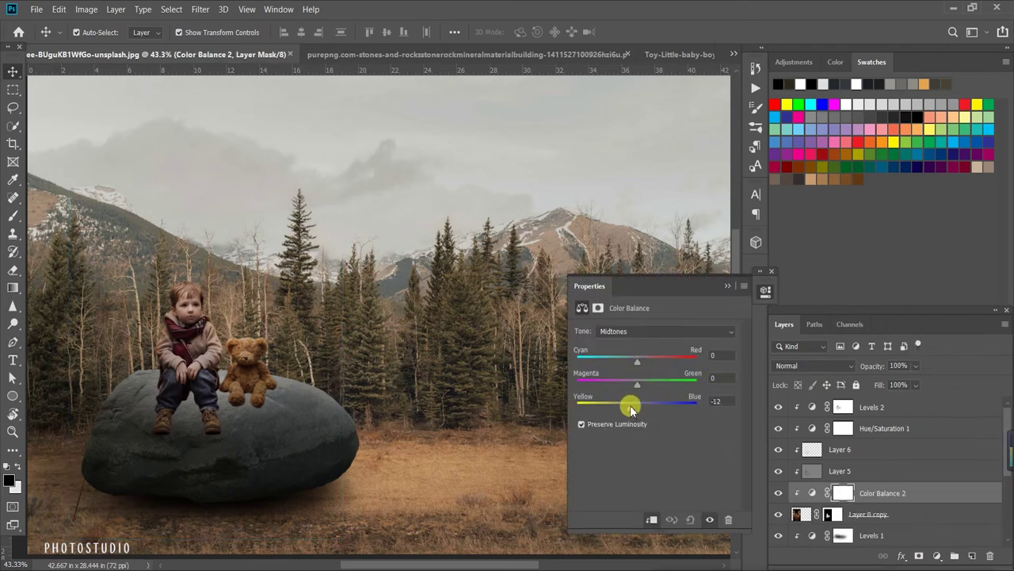
left_click_drag(630, 405, 642, 411)
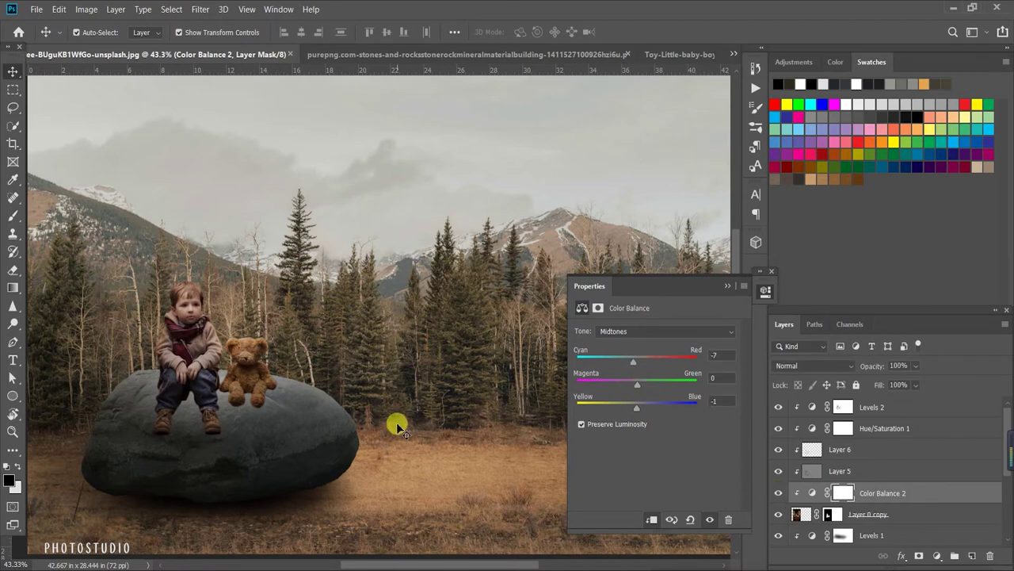
scroll(475, 380, "down", 2, "alt")
left_click(734, 291)
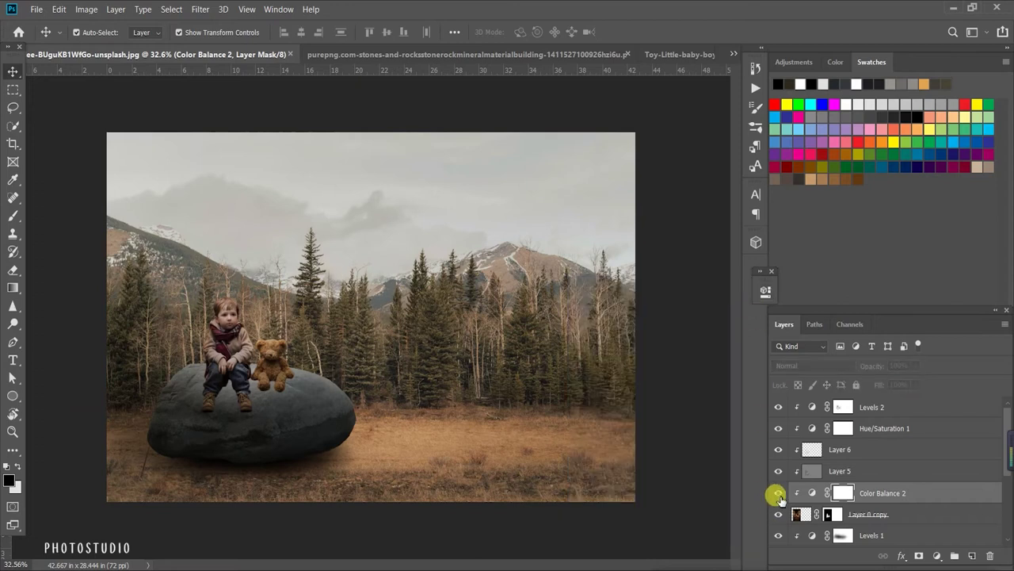
Create a new empty layer for shadows.
scroll(287, 421, "up", 2, "alt")
scroll(286, 420, "up", 1, "alt")
scroll(285, 418, "up", 1, "alt")
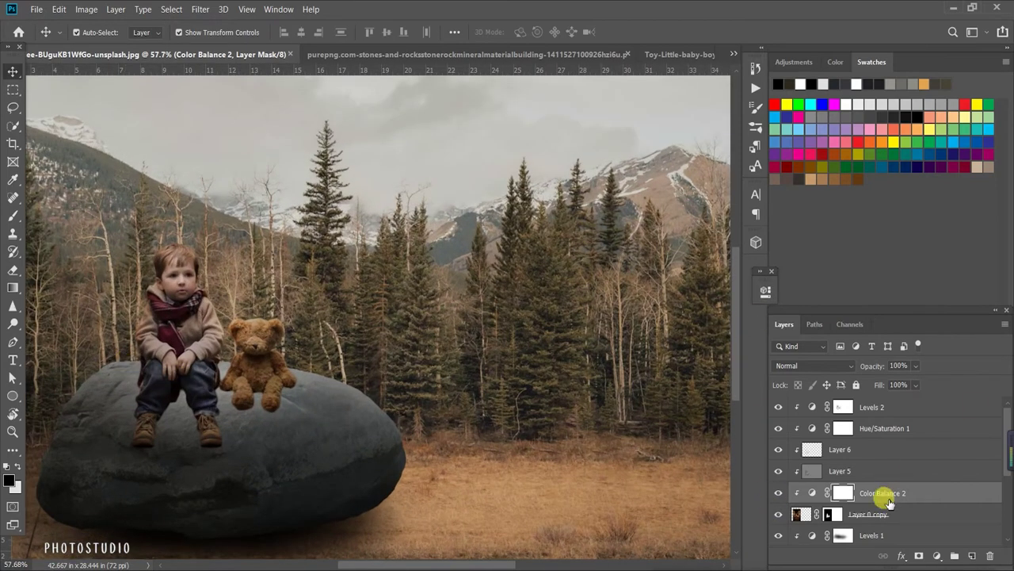
left_click(915, 514)
key("ctrl+shift+alt+n")
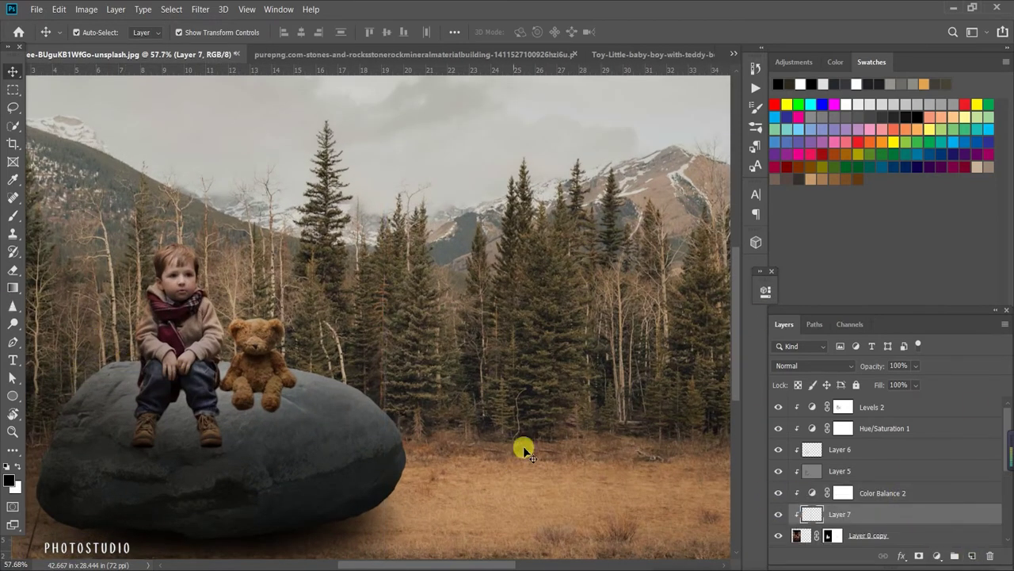
Move Layer 7 below Layer 0 copy, unclipped, and paint faint 45% opacity shadow around the boy's jeans.
left_click_drag(829, 474, 870, 532)
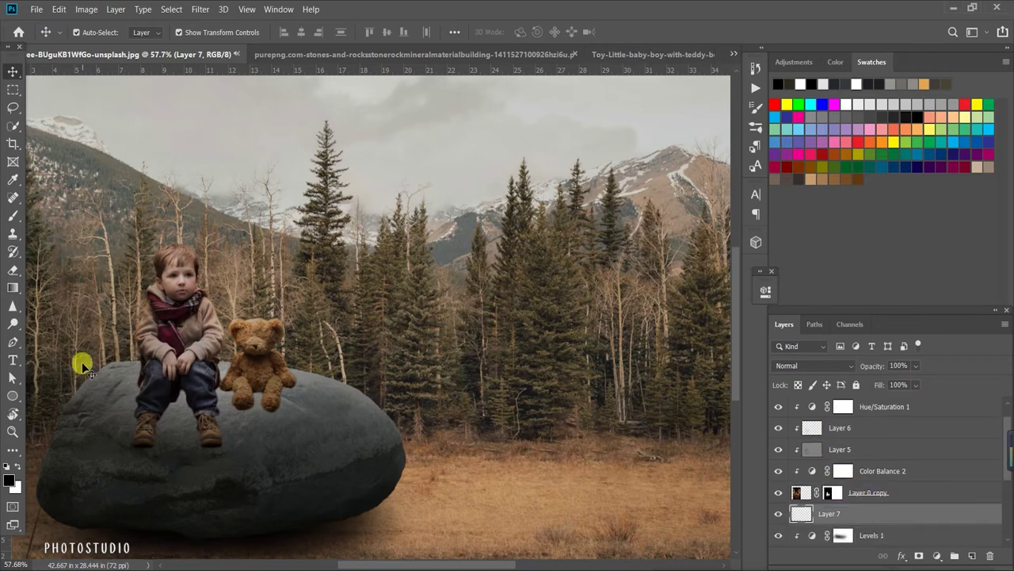
key("b")
scroll(99, 396, "up", 1, "alt")
left_click_drag(162, 377, 194, 388)
left_click_drag(258, 31, 397, 50)
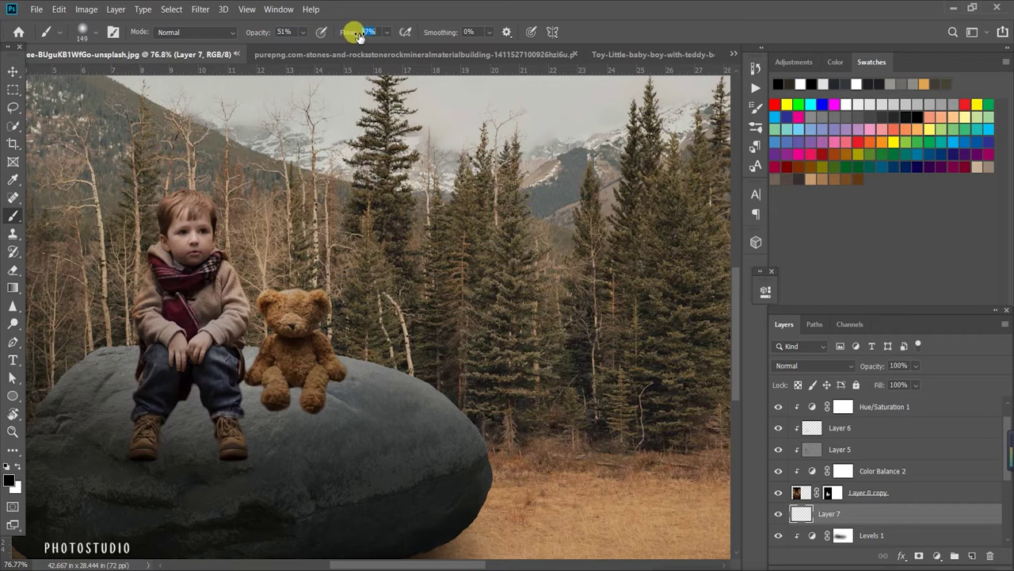
left_click_drag(260, 31, 254, 32)
mouse_move(131, 351)
left_mouse_down()
mouse_move(151, 385)
mouse_move(188, 378)
mouse_move(143, 392)
mouse_move(180, 359)
mouse_move(232, 434)
left_mouse_up()
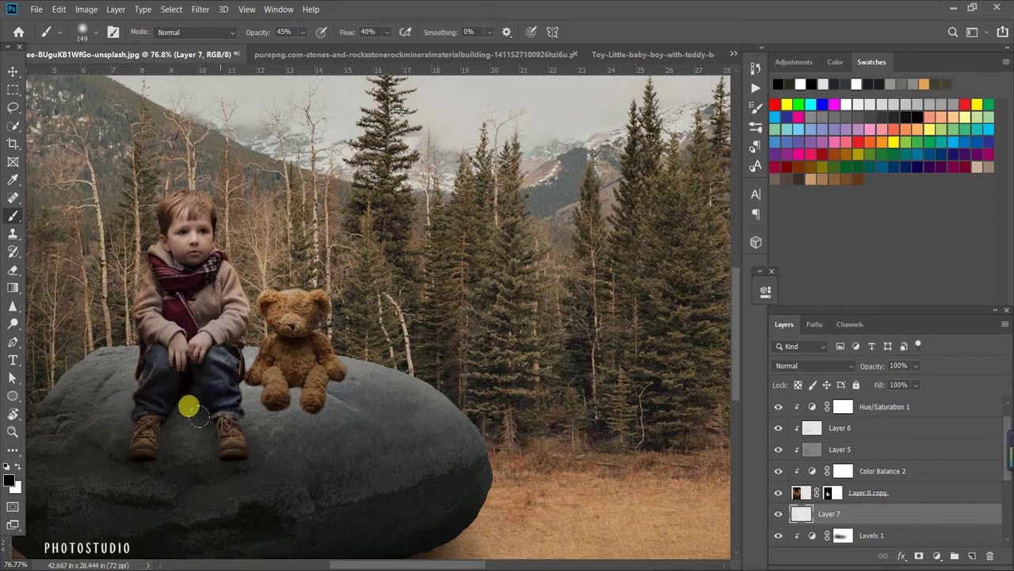
Paint shadow on the rock below the legs, around the teddy, and between knee and teddy's feet.
scroll(218, 420, "down", 1)
mouse_move(147, 432)
left_mouse_down()
mouse_move(230, 434)
mouse_move(90, 444)
left_mouse_up()
scroll(218, 393, "up", 1)
mouse_move(272, 383)
left_mouse_down()
mouse_move(309, 373)
mouse_move(259, 366)
mouse_move(246, 386)
left_mouse_up()
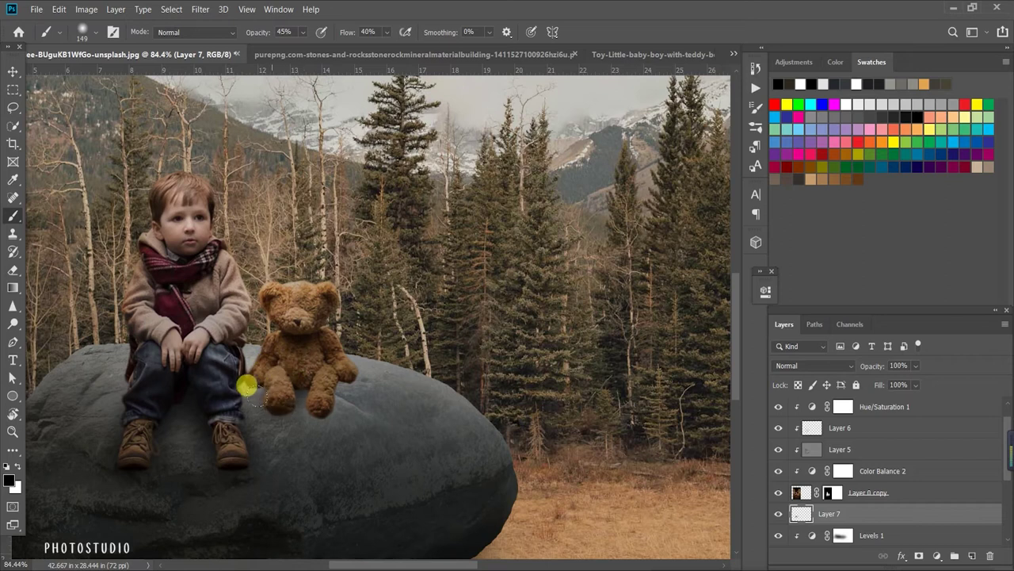
key("bracketleft")
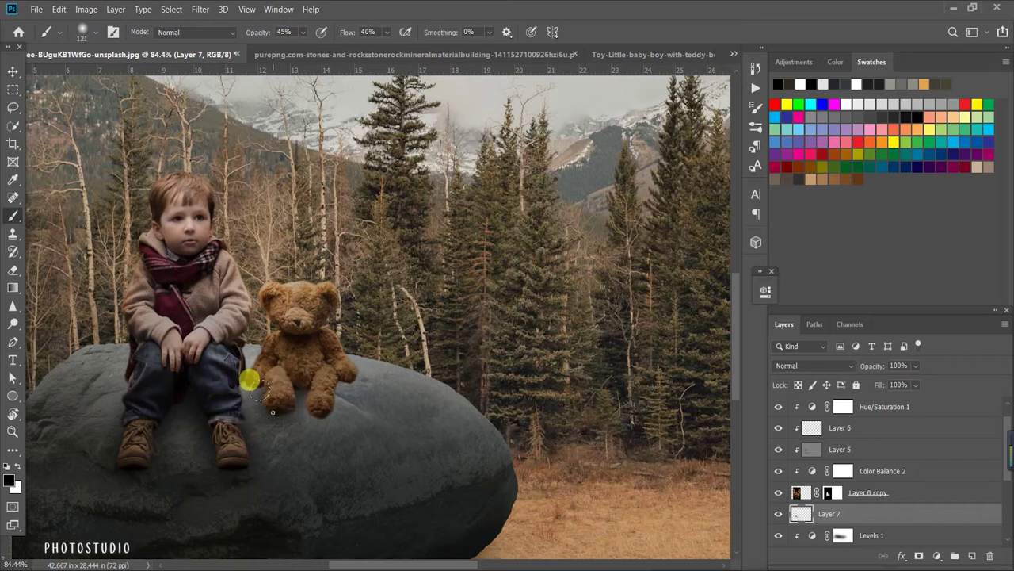
mouse_move(226, 386)
left_mouse_down()
mouse_move(389, 437)
mouse_move(288, 403)
mouse_move(297, 392)
left_mouse_up()
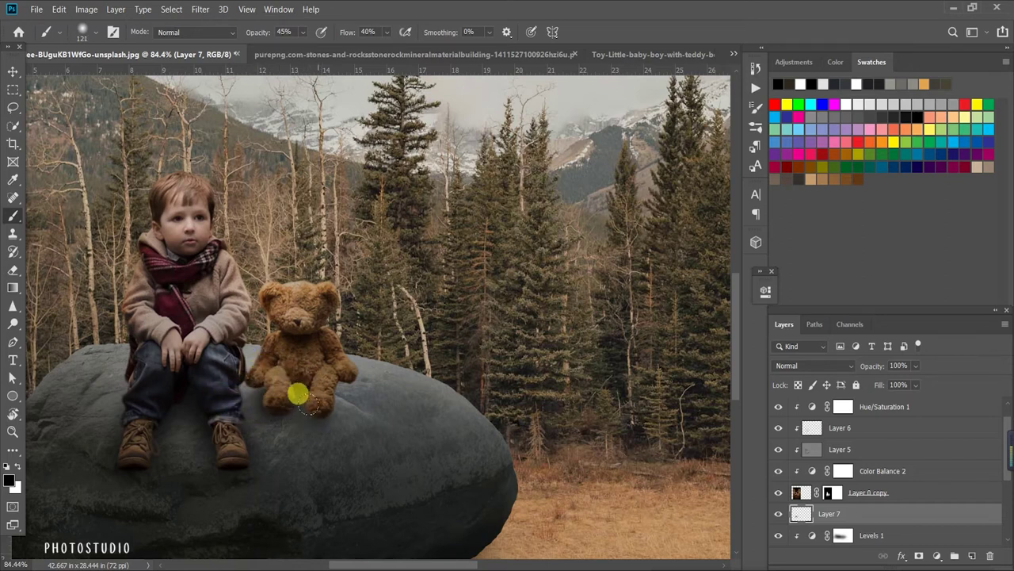
Select Layer 6 and toggle its visibility to compare the shading.
scroll(290, 367, "down", 2)
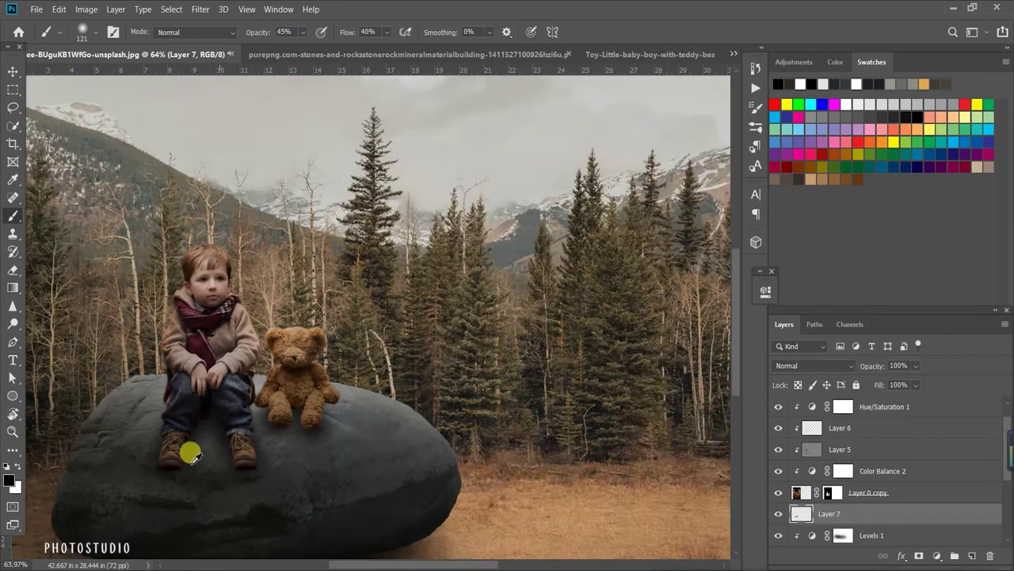
scroll(187, 448, "down", 2)
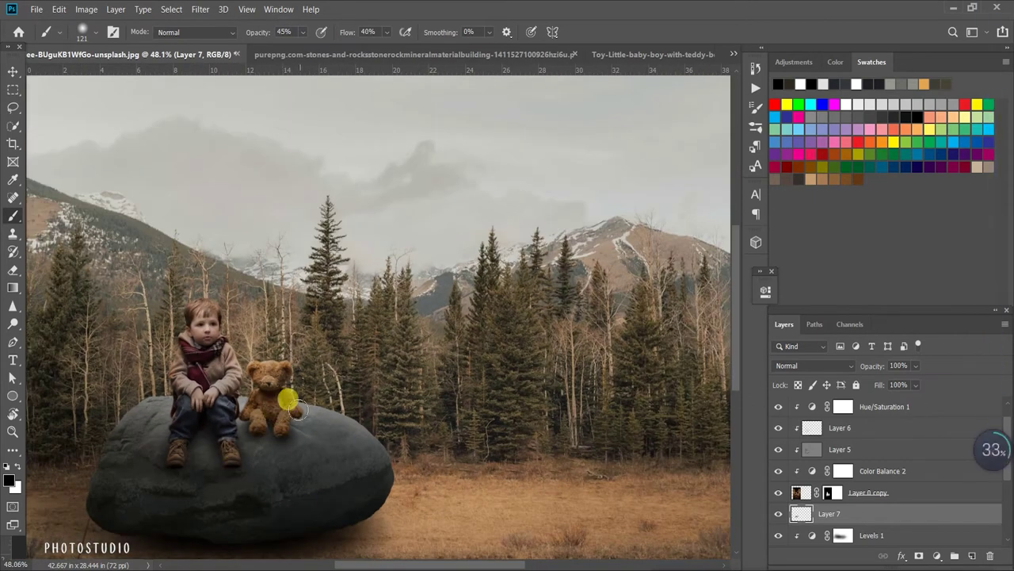
scroll(224, 408, "up", 5)
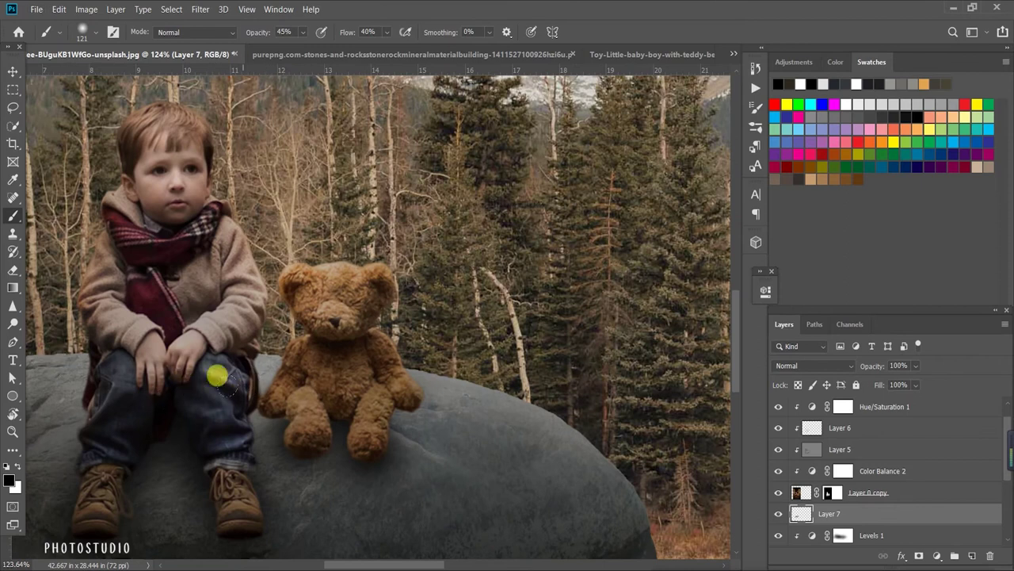
scroll(208, 373, "down", 2)
scroll(182, 420, "down", 1)
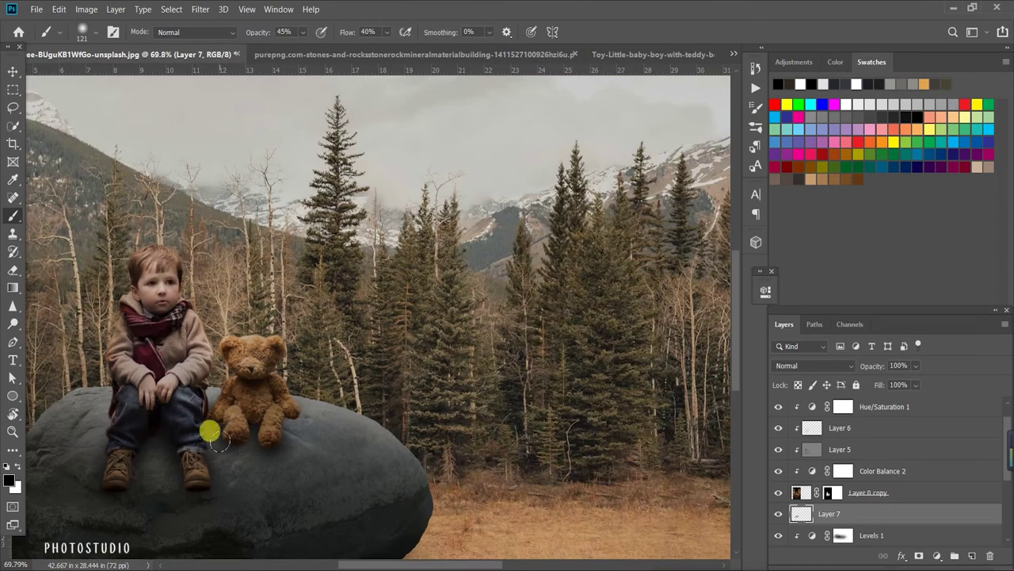
scroll(277, 421, "down", 1)
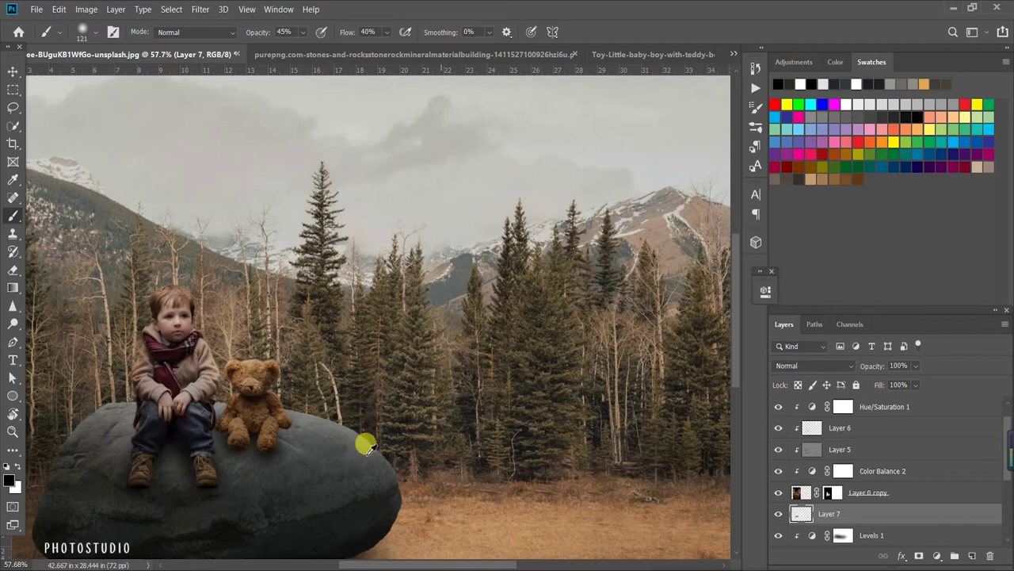
scroll(367, 446, "down", 1)
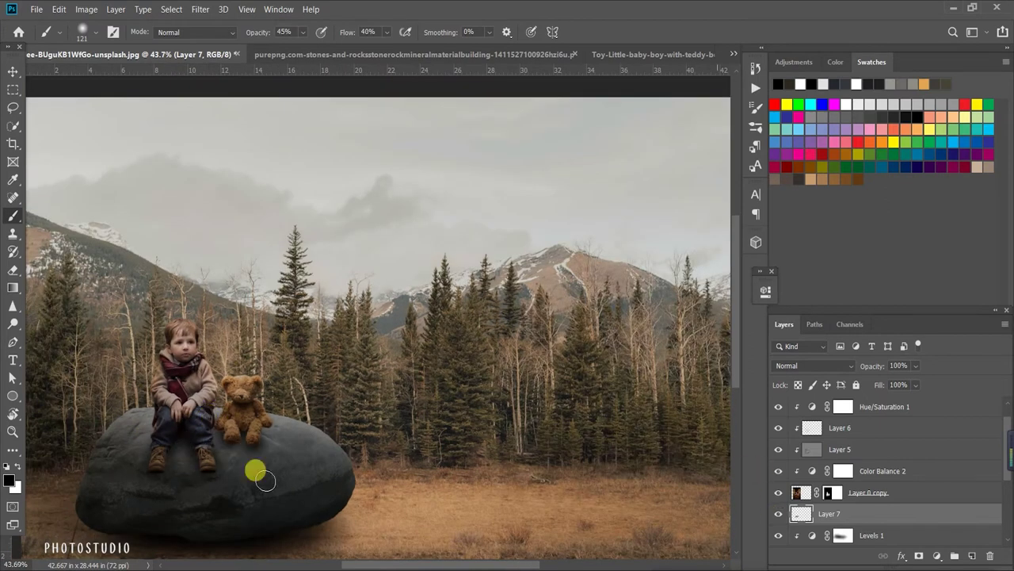
scroll(220, 468, "up", 1)
scroll(236, 394, "up", 1)
scroll(248, 452, "down", 1)
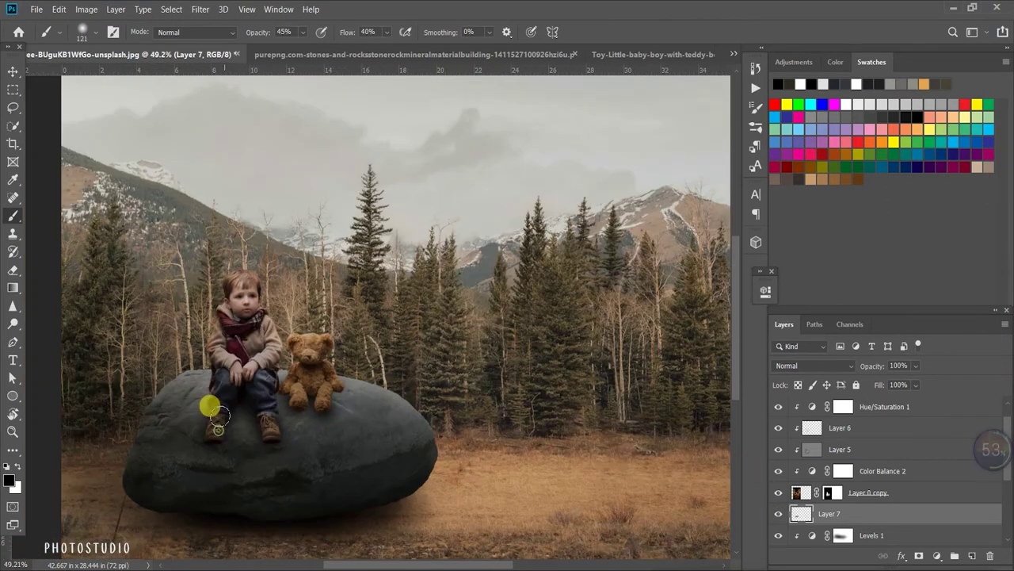
scroll(216, 428, "down", 1)
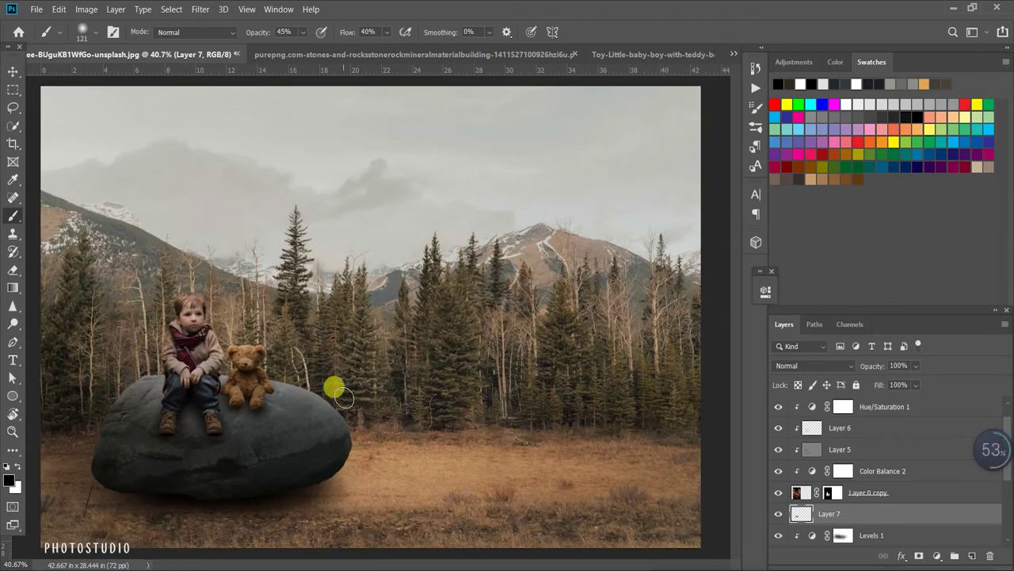
scroll(335, 385, "down", 1)
scroll(209, 368, "up", 1)
scroll(214, 382, "up", 1)
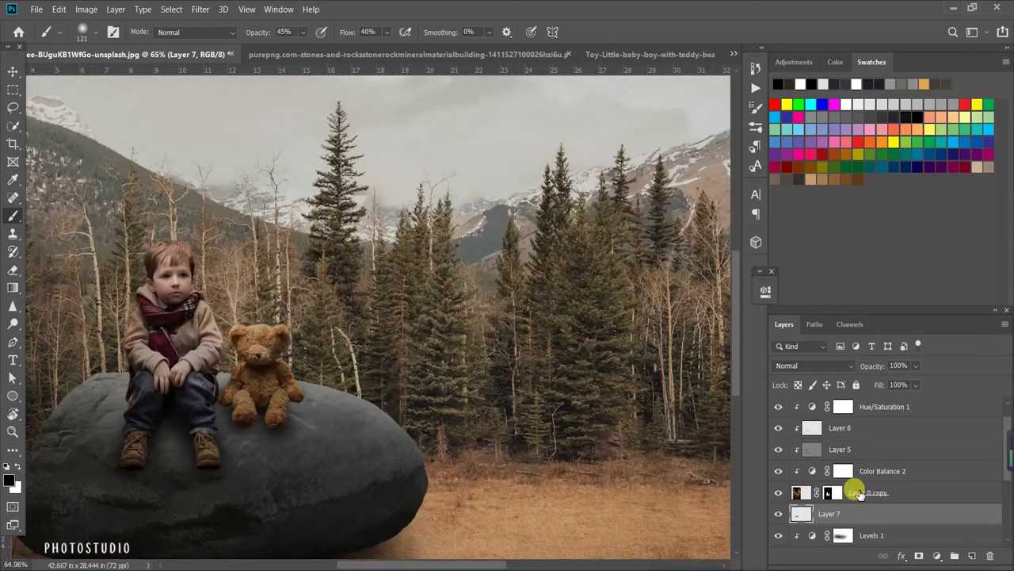
left_click(872, 476)
left_click(856, 428)
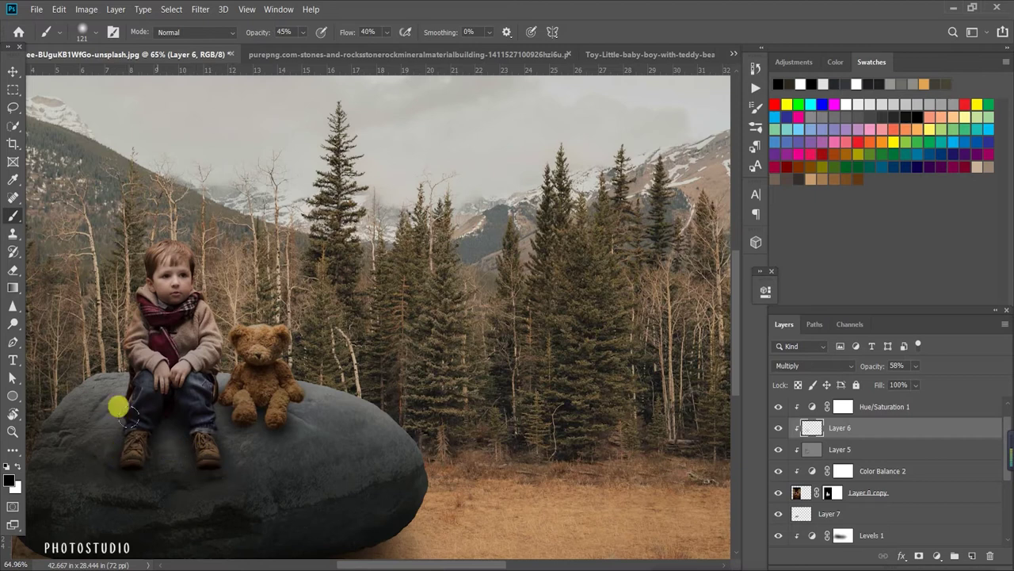
scroll(147, 432, "down", 1)
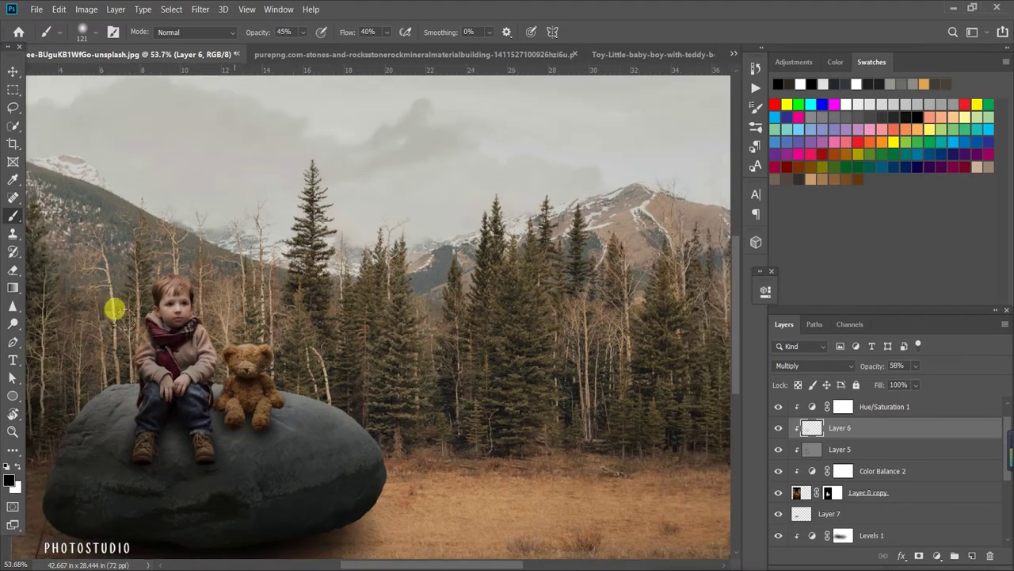
scroll(235, 441, "up", 1, "alt")
scroll(202, 376, "down", 2, "alt")
scroll(306, 420, "down", 2, "alt")
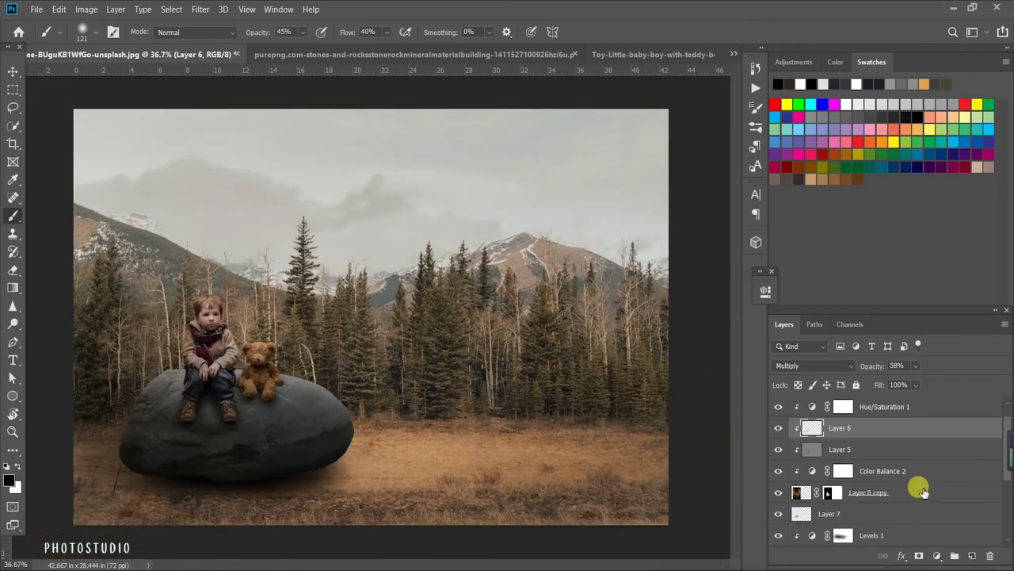
left_click(777, 429)
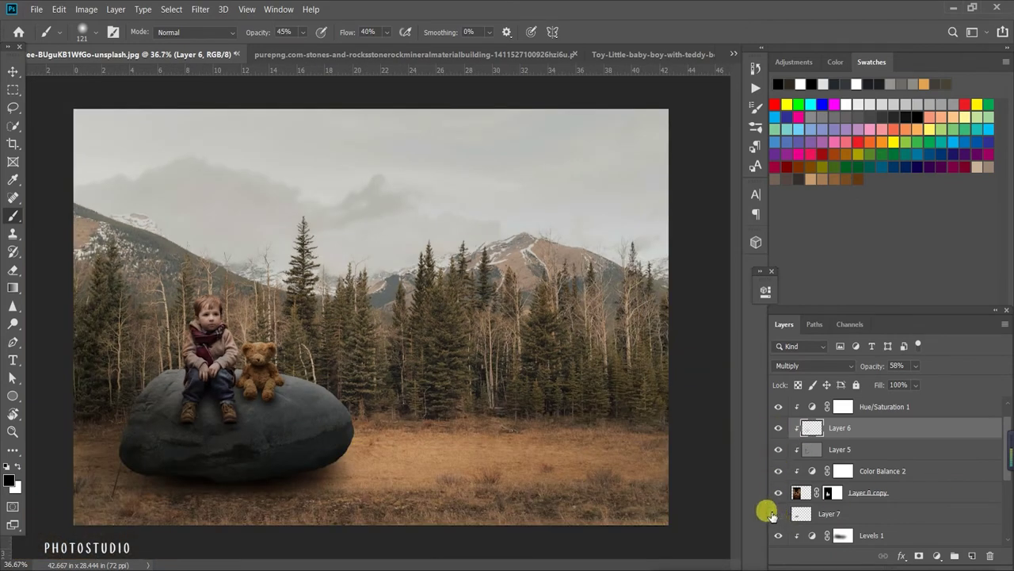
Hide and show the Levels 1 adjustment to compare the rock.
scroll(381, 423, "down", 1, "alt")
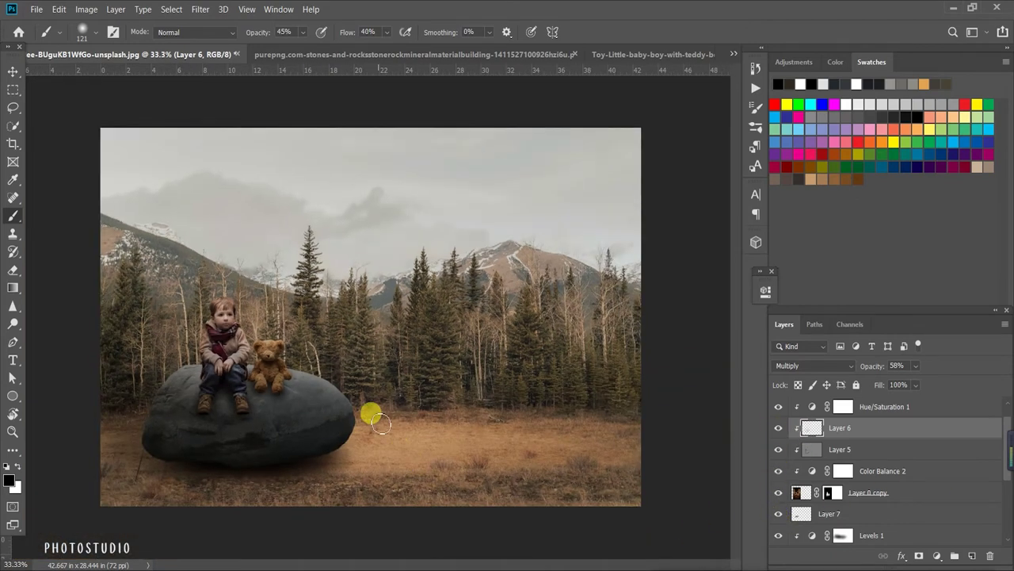
scroll(421, 410, "up", 1, "alt")
scroll(863, 464, "down", 3)
left_click(842, 449)
left_click(777, 449)
left_click(777, 449)
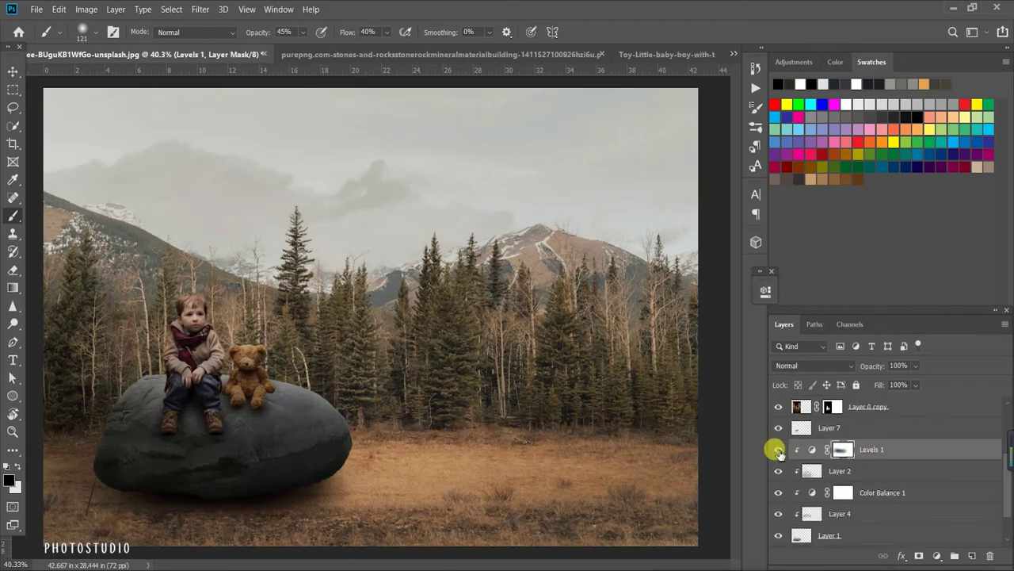
left_click(776, 474)
left_click(776, 474)
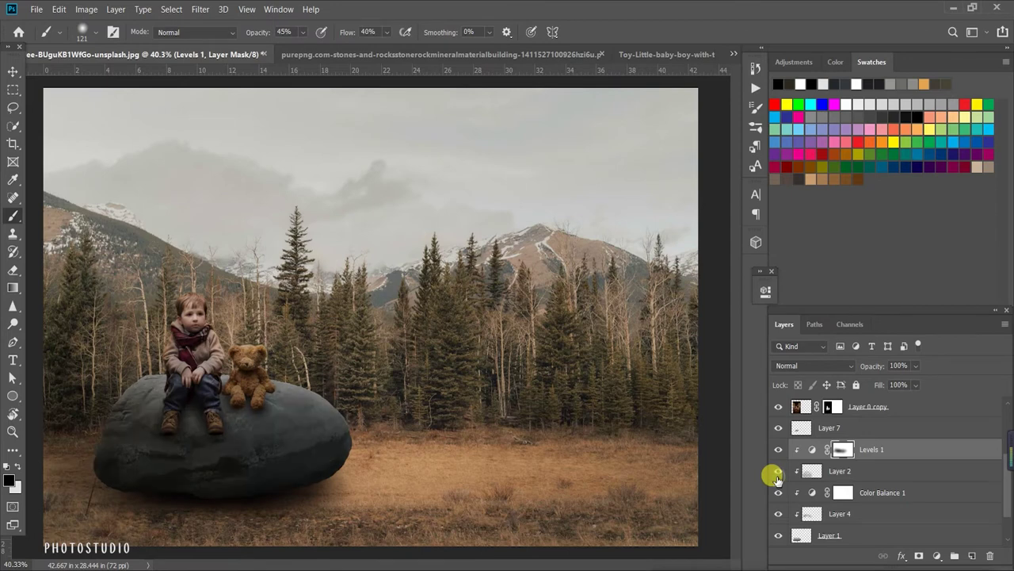
left_click(809, 474)
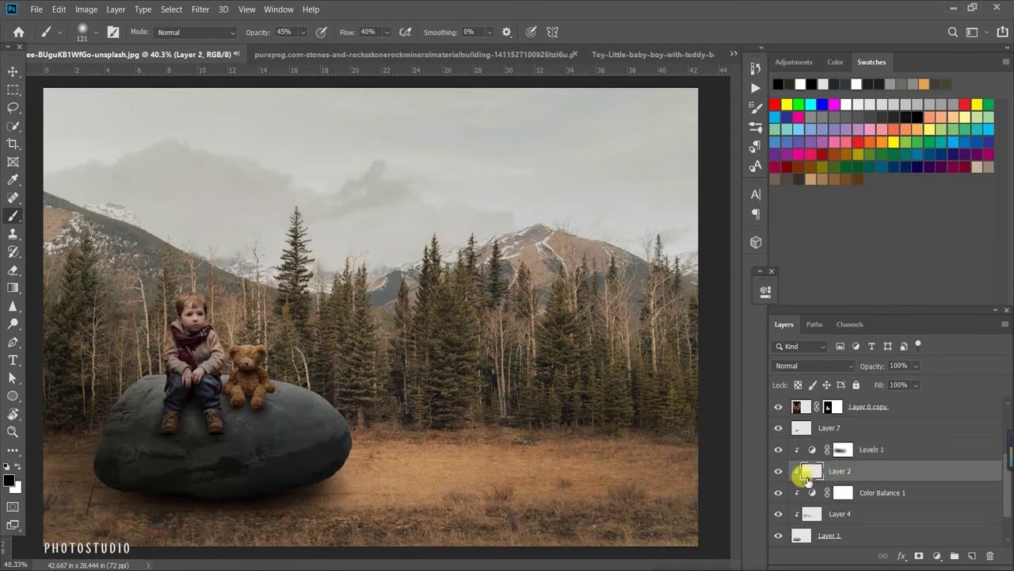
left_click(13, 269)
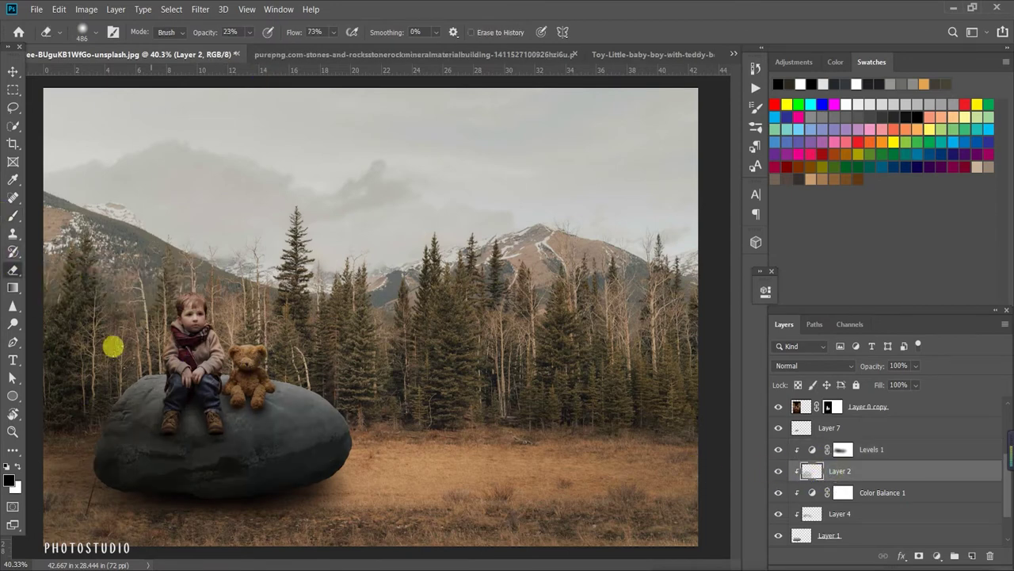
scroll(323, 408, "down", 1)
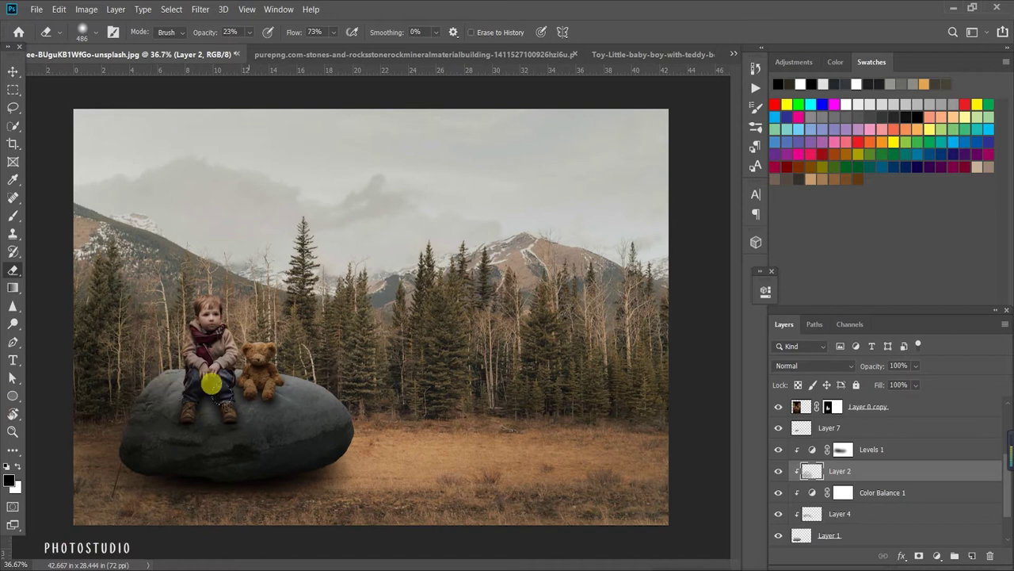
scroll(87, 382, "down", 1)
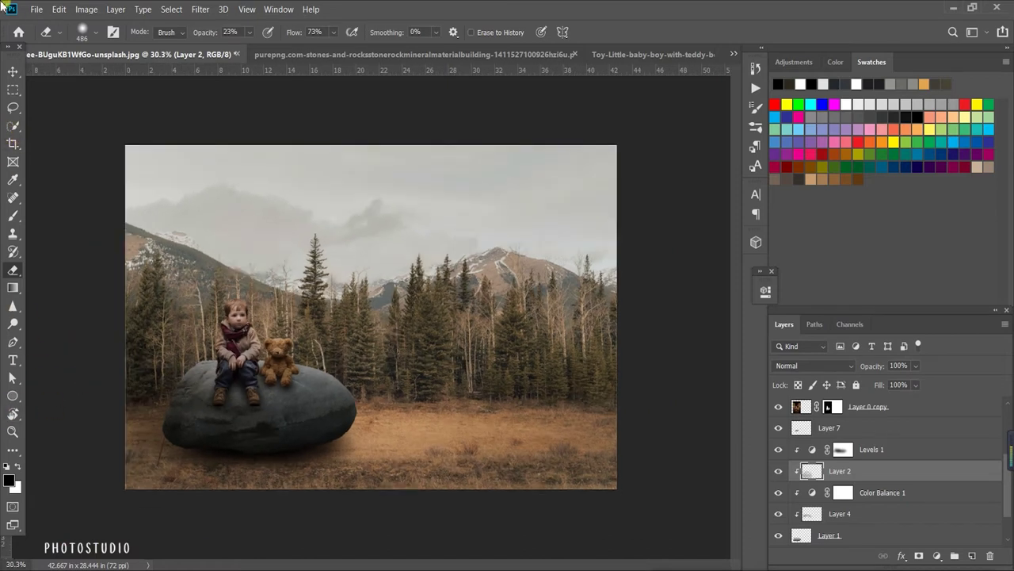
key("v")
scroll(616, 374, "up", 1)
left_click(618, 378)
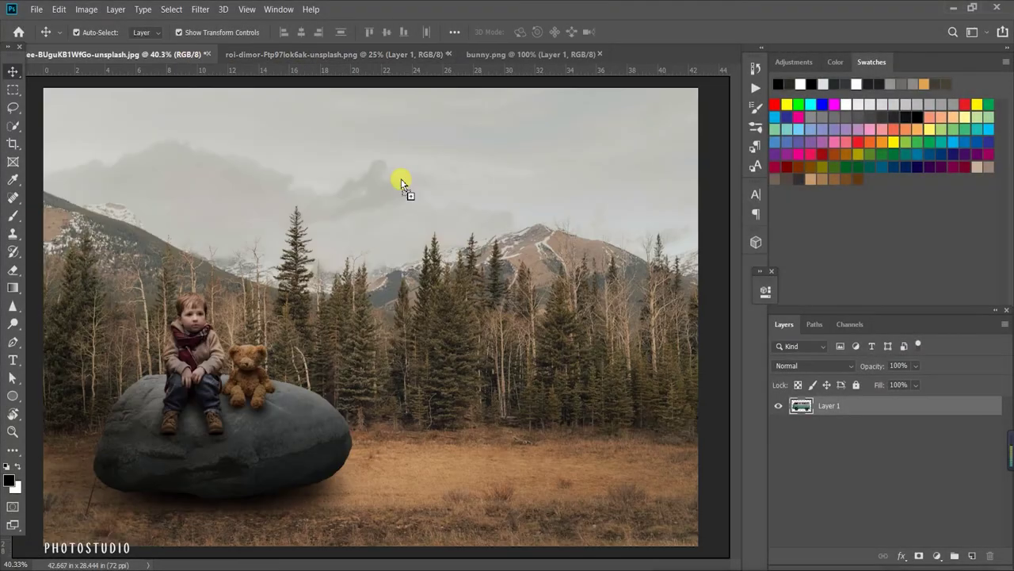
Drag the van into the meadow document, then scale and position it right of the boulder.
left_click_drag(432, 338, 616, 385)
key("ctrl+t")
mouse_move(534, 356)
left_mouse_down()
mouse_move(519, 319)
mouse_move(525, 303)
left_mouse_up()
left_click_drag(497, 342, 487, 340)
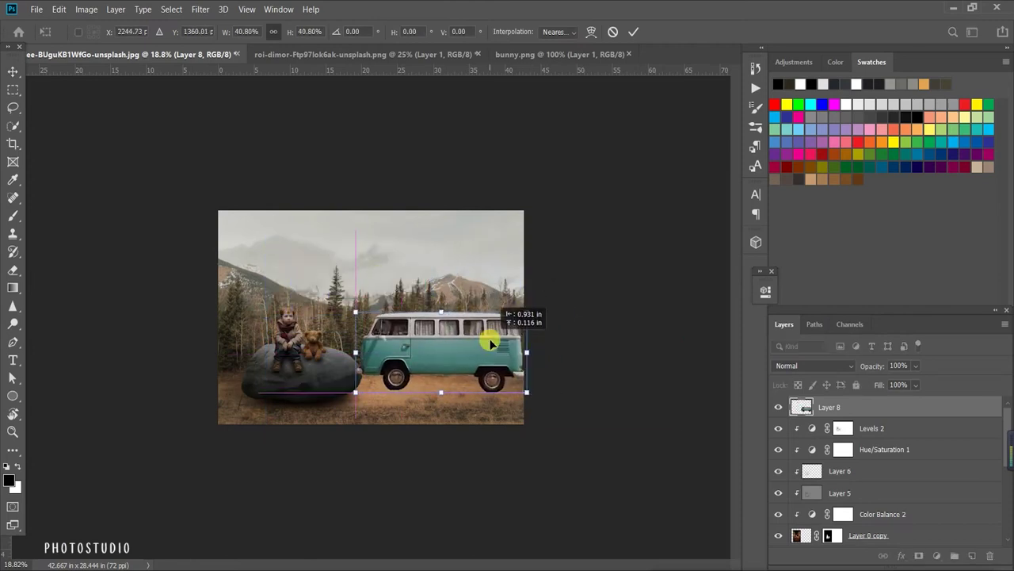
scroll(458, 370, "up", 4)
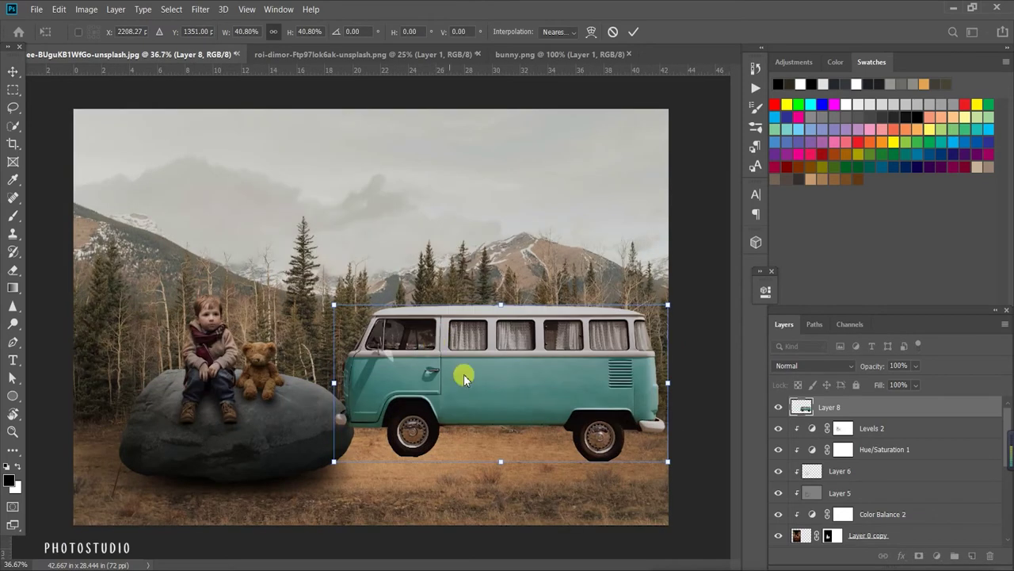
left_click_drag(668, 466, 603, 421)
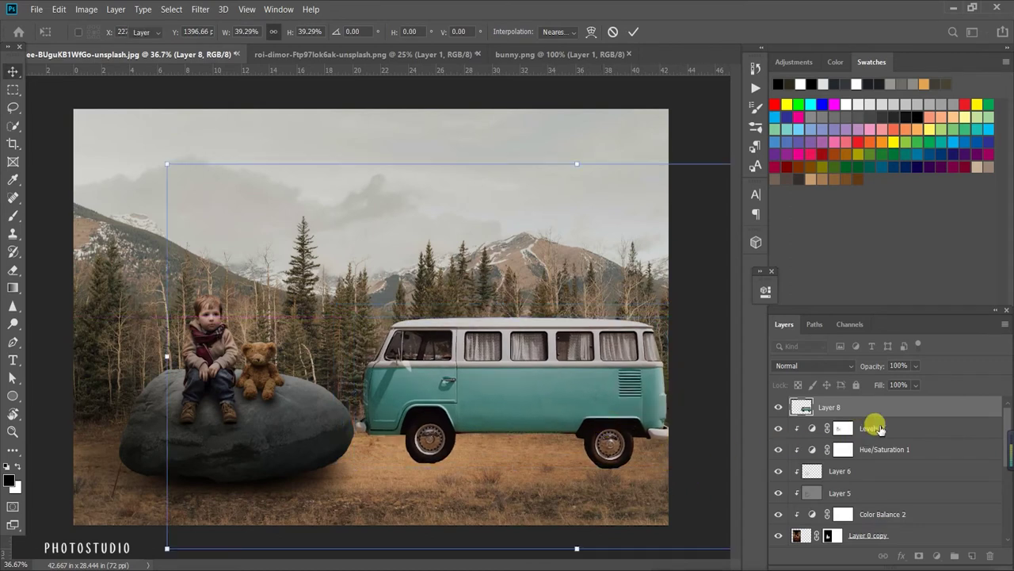
left_click(880, 429)
Select the boy's layers from Levels 2 to Layer 7 and undo an accidental change.
scroll(882, 483, "down", 5)
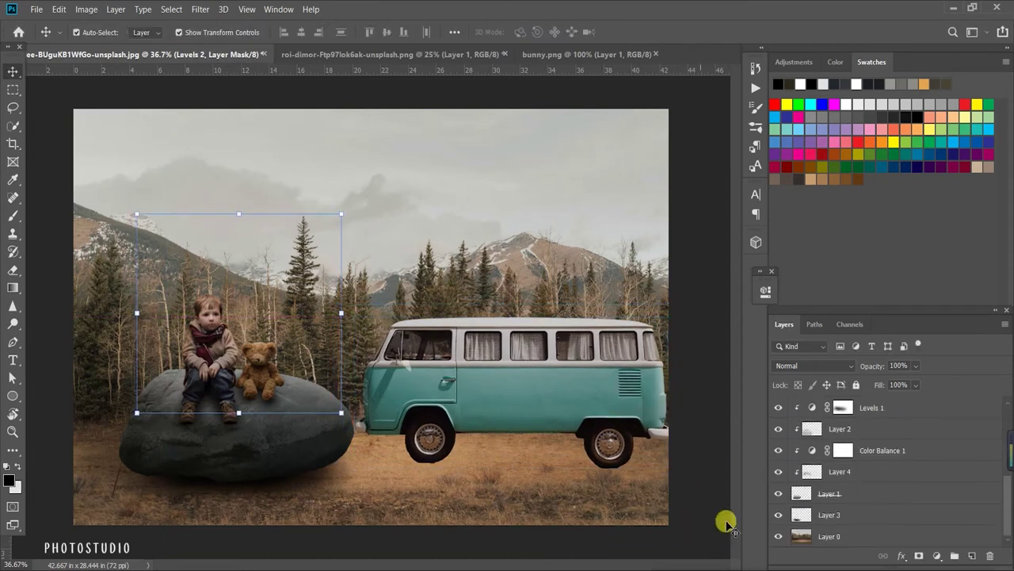
left_click(856, 526, "shift")
left_click_drag(243, 415, 246, 426)
key("ctrl+v")
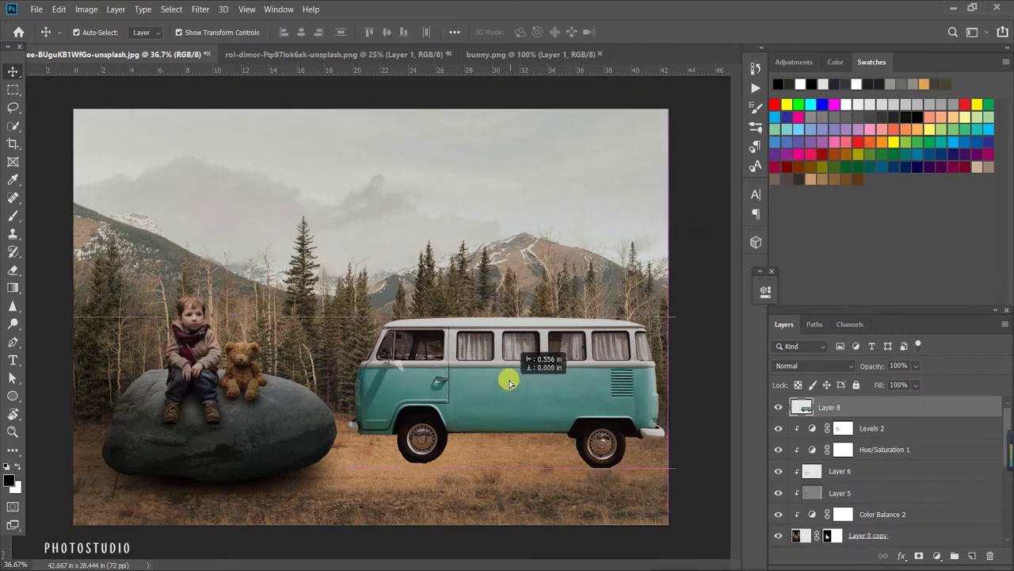
Re-transform the van, settling at about 104% scale beside the rock.
left_click_drag(507, 378, 495, 366)
left_click_drag(647, 317, 680, 295)
left_click_drag(568, 361, 559, 365)
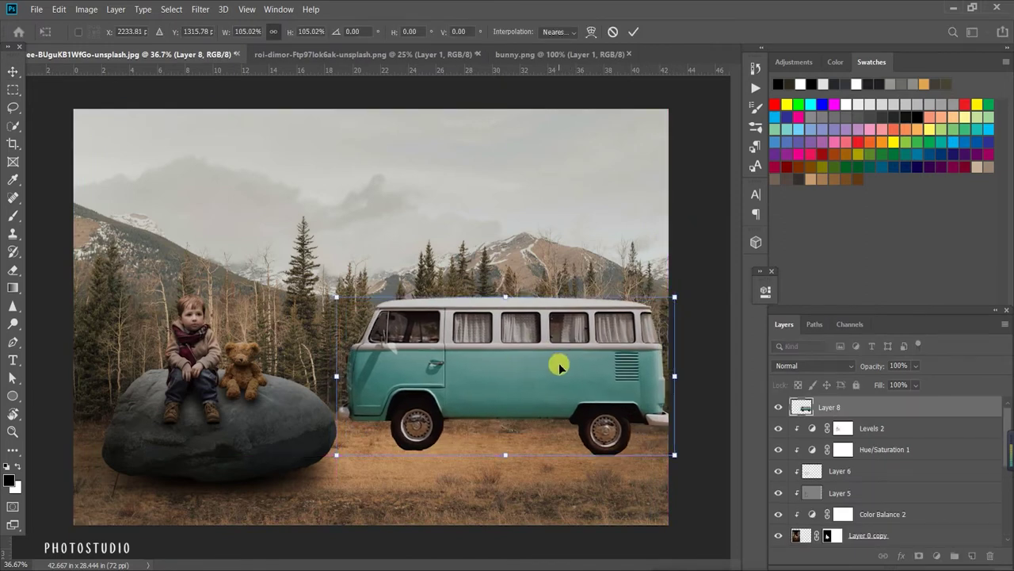
left_click_drag(672, 288, 688, 281)
left_click_drag(584, 330, 567, 336)
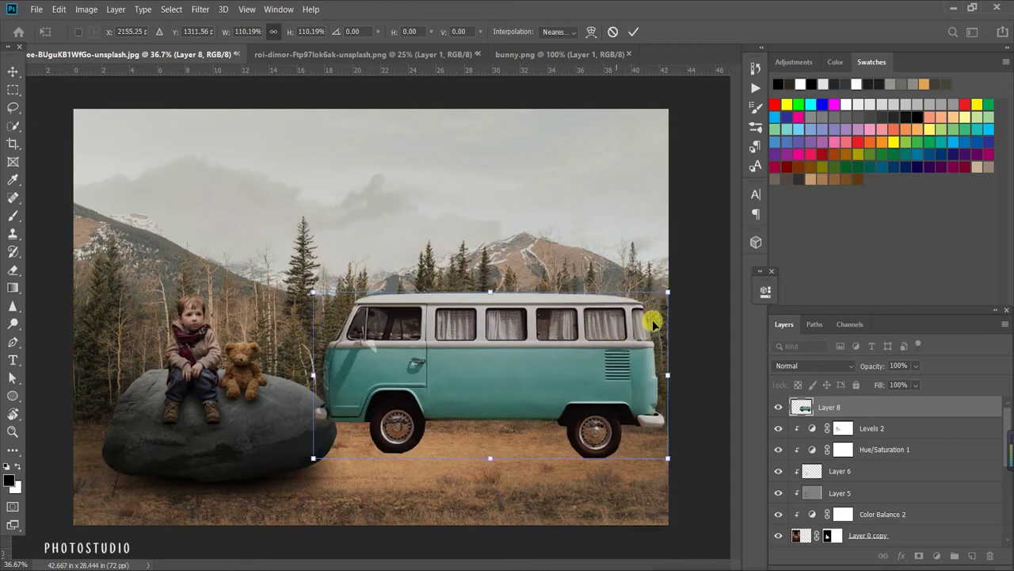
left_click_drag(668, 292, 649, 301)
left_click_drag(590, 354, 609, 351)
left_click(868, 429)
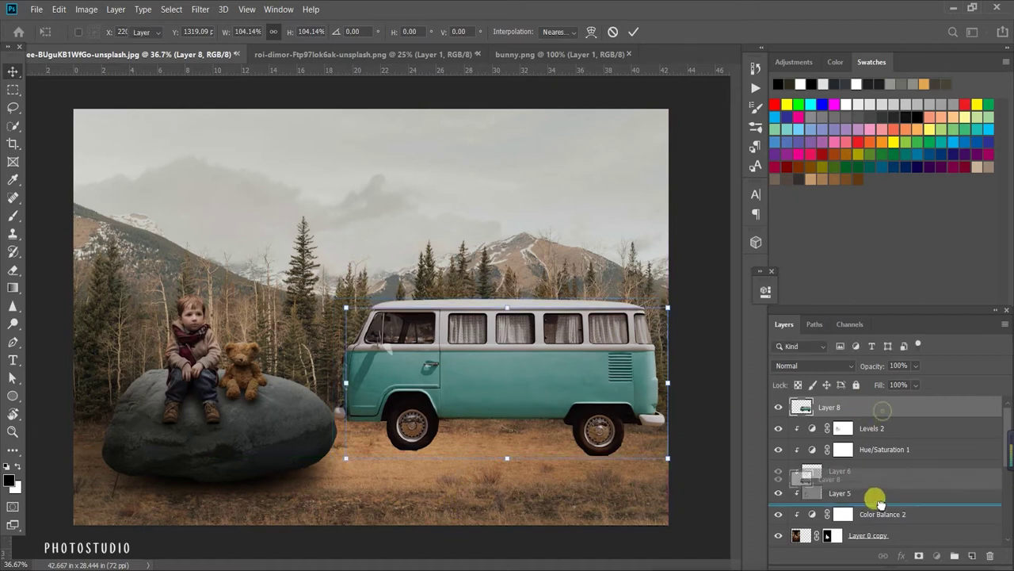
scroll(893, 484, "down", 2)
left_click(871, 495)
scroll(871, 483, "up", 2)
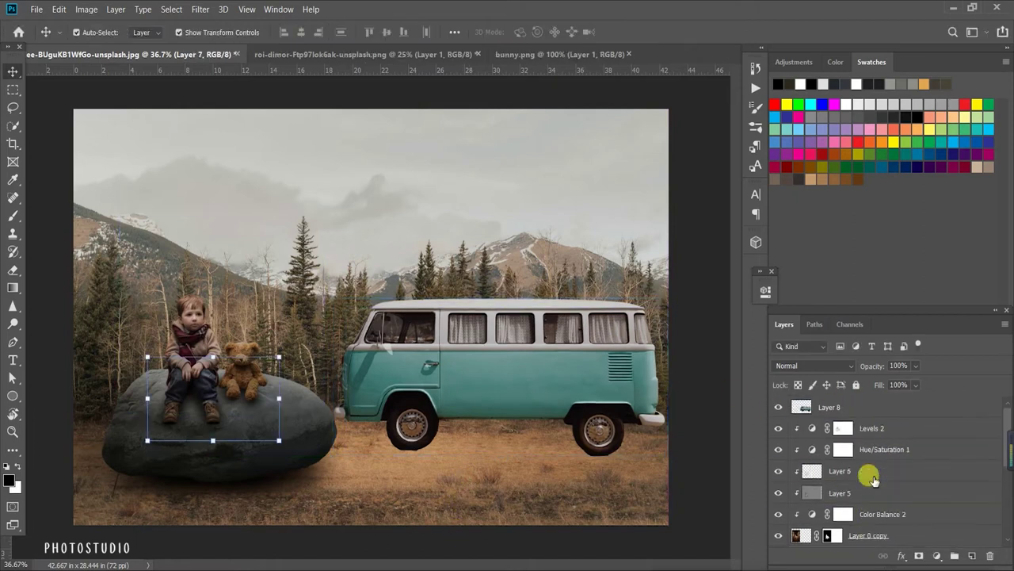
Group the boy's layers, Levels 2 through Layer 7, into a group named boy.
left_click(862, 428, "shift")
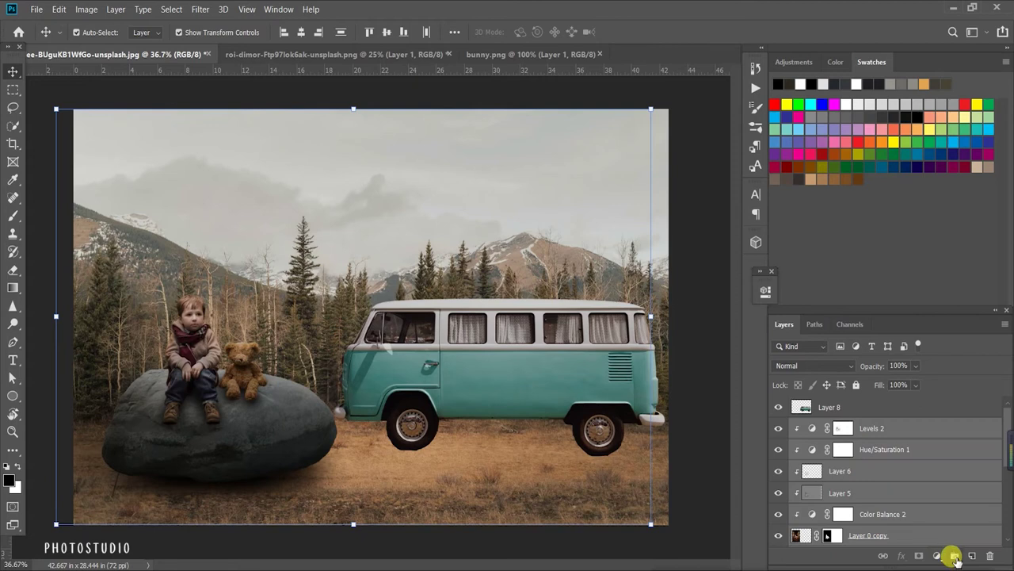
left_click(956, 558)
left_click(831, 427)
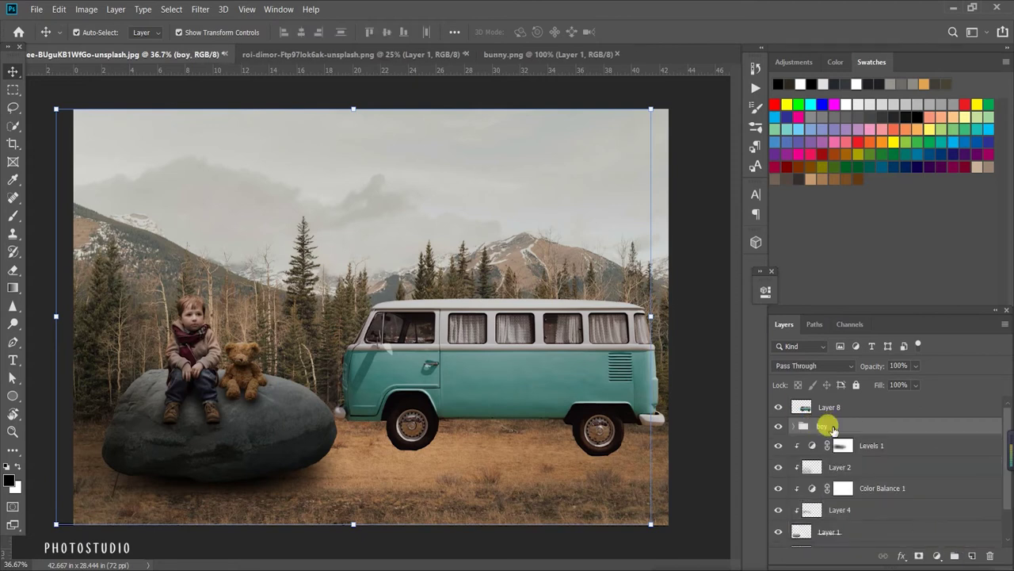
Group Levels 1 through Layer 3 as rock, and move Layer 8 beneath it.
left_click(872, 445)
scroll(871, 491, "down", 2)
left_click(863, 514, "shift")
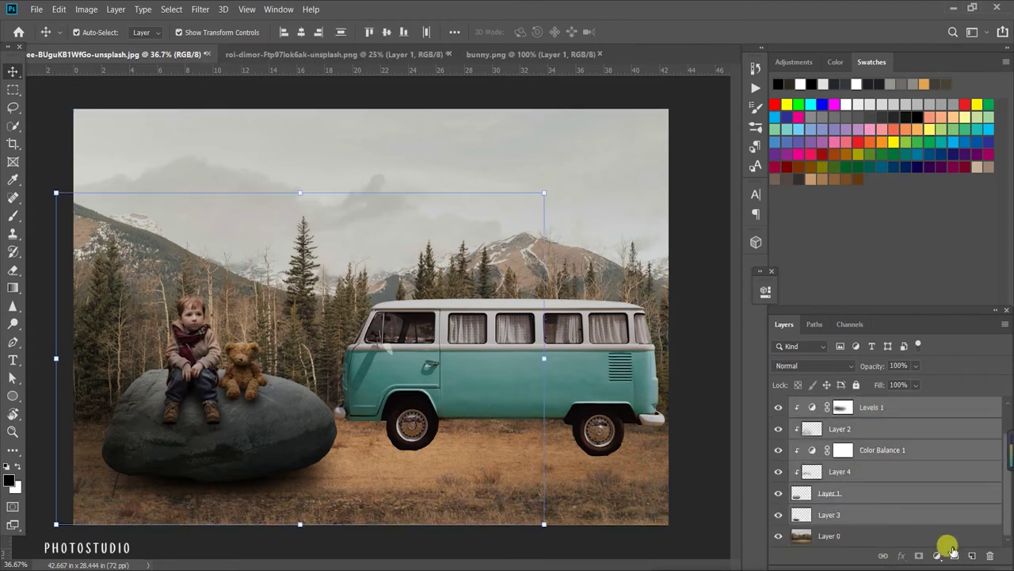
left_click(951, 557)
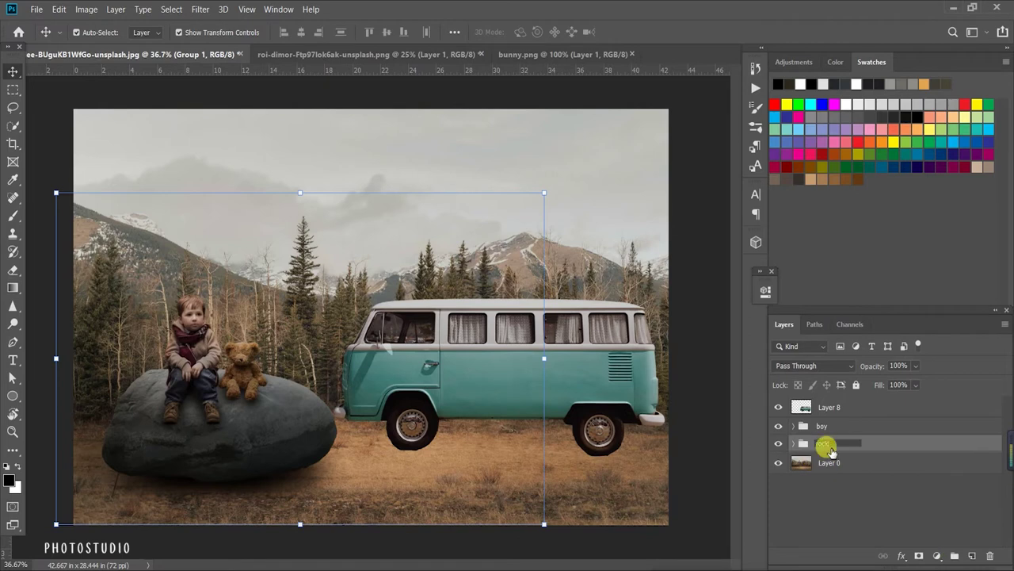
left_click(831, 451)
left_click_drag(844, 412, 851, 454)
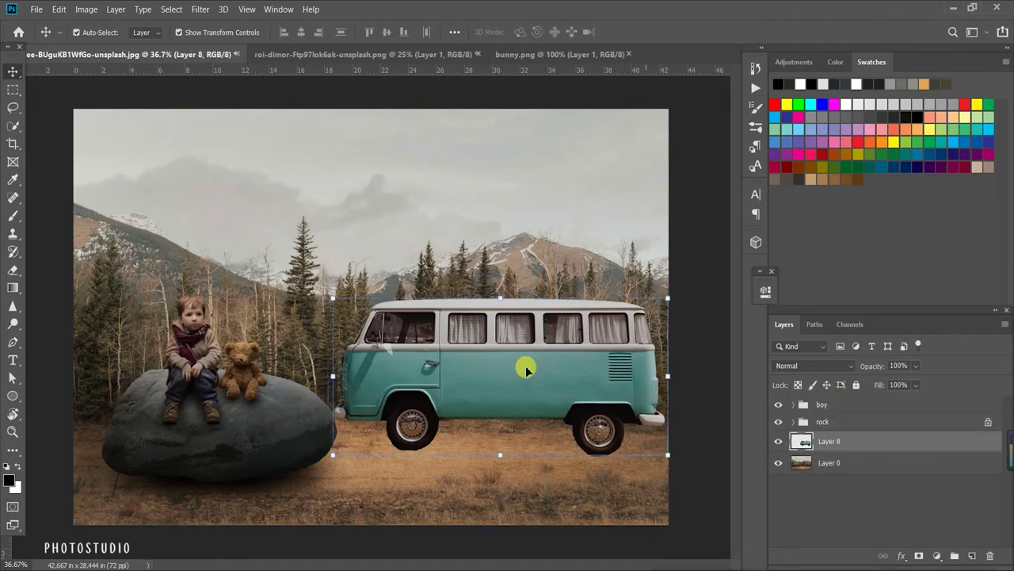
scroll(579, 460, "down", 2)
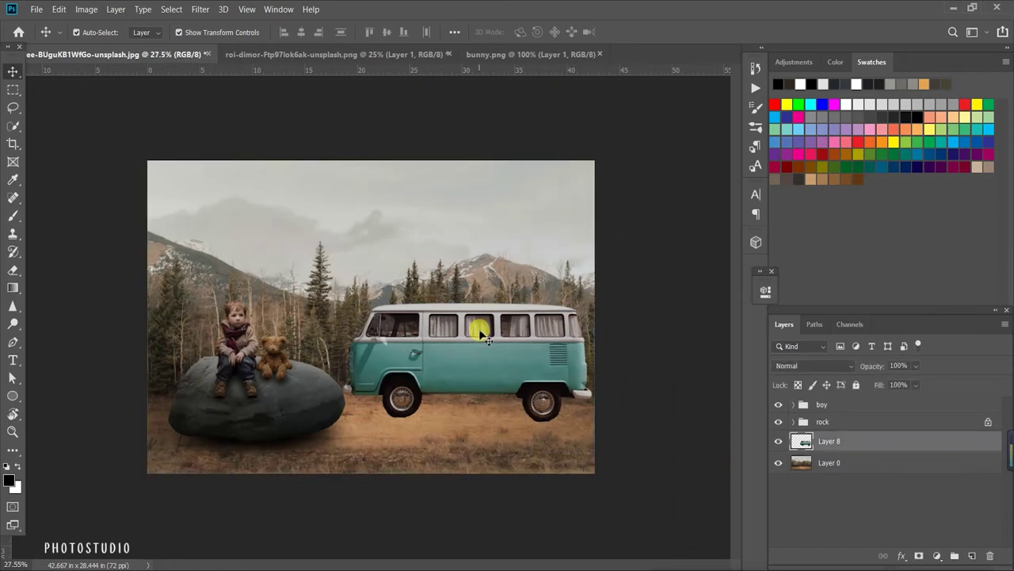
Add a Levels adjustment clipped to the van with output whites lowered to 175.
left_click(937, 556)
left_click(863, 372)
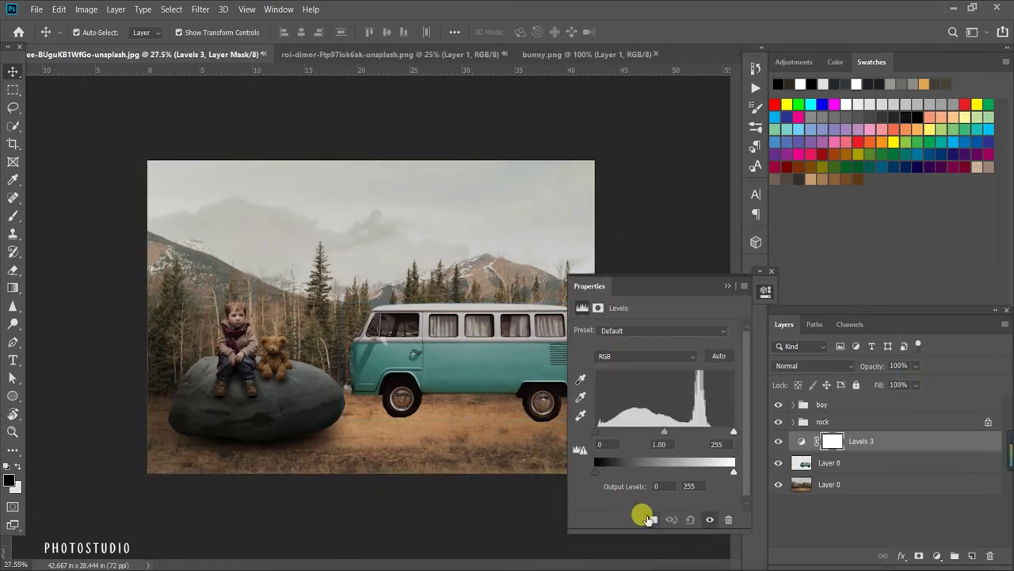
left_click_drag(733, 471, 692, 471)
left_click(728, 285)
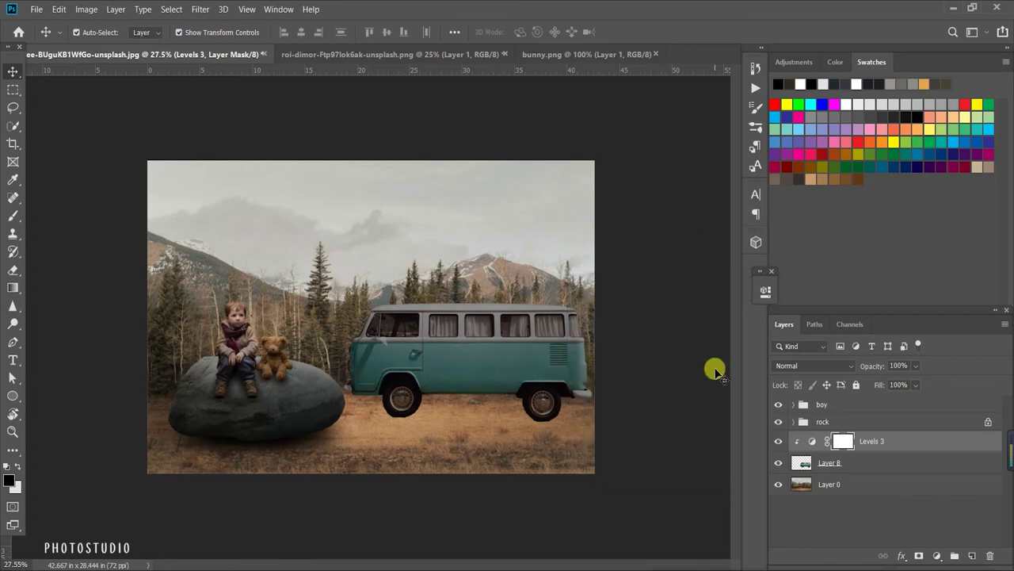
left_click(507, 374)
Paint the Levels 3 mask with a 383 px brush, then add a Hue/Saturation adjustment.
left_click(842, 441)
key("b")
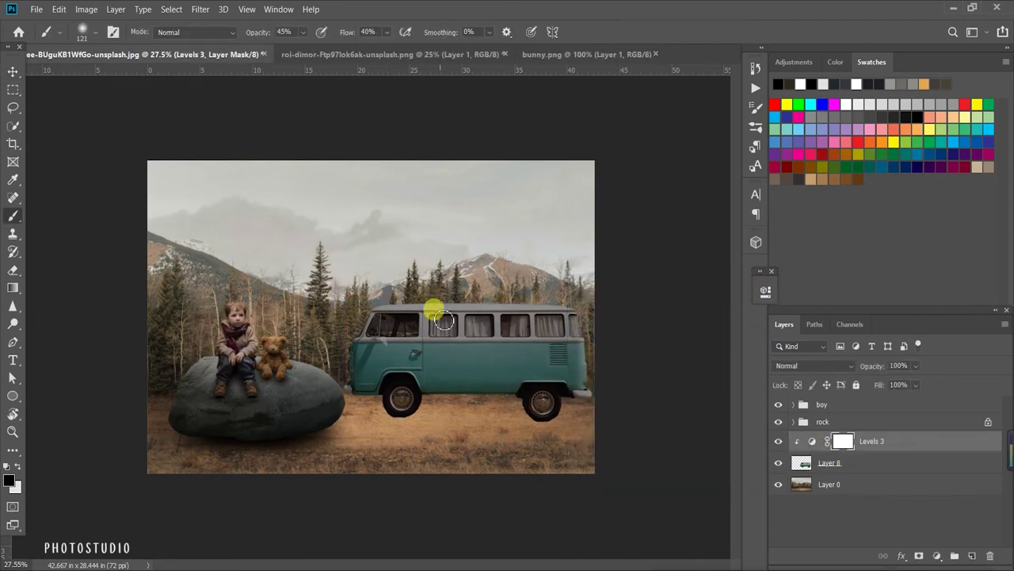
key("ctrl+plus")
key("bracketright")
key("bracketright")
key("bracketright")
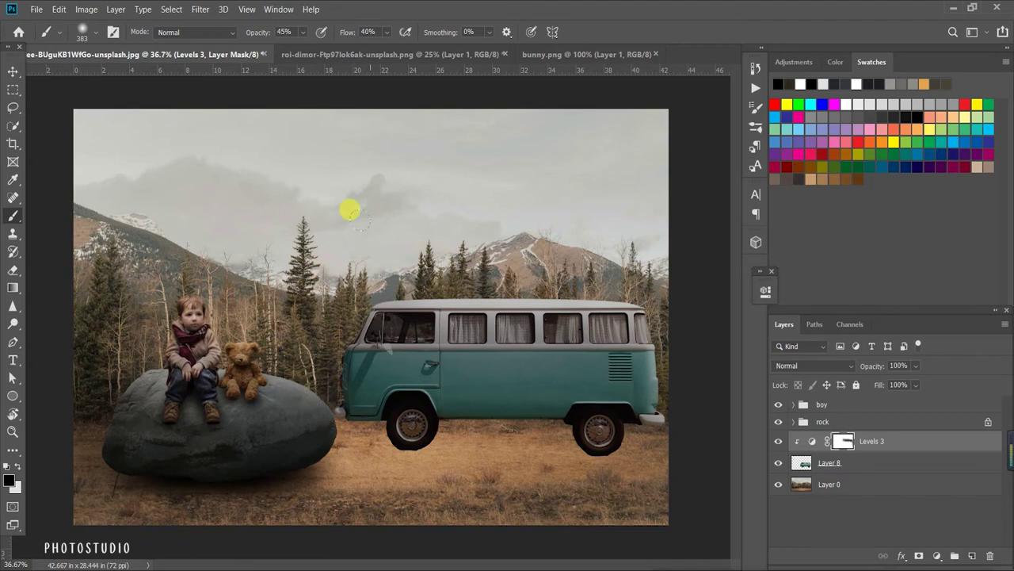
key("ctrl+plus")
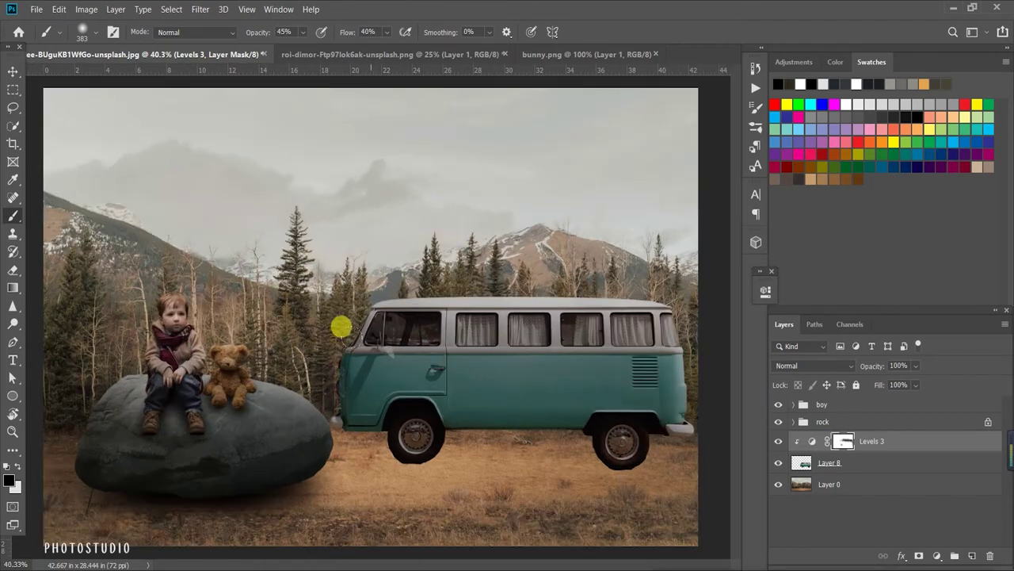
key("ctrl+minus")
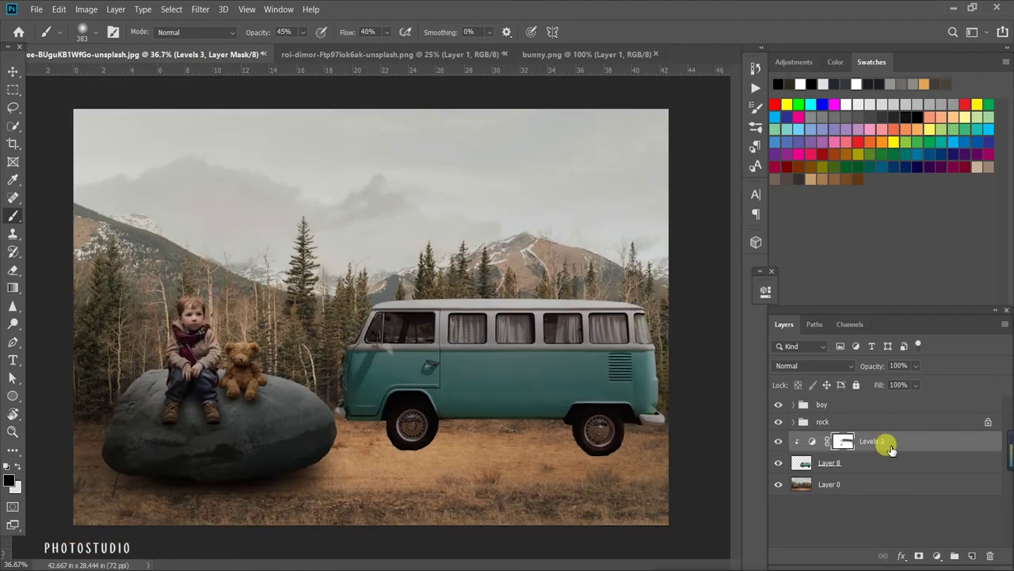
left_click(937, 555)
left_click(941, 420)
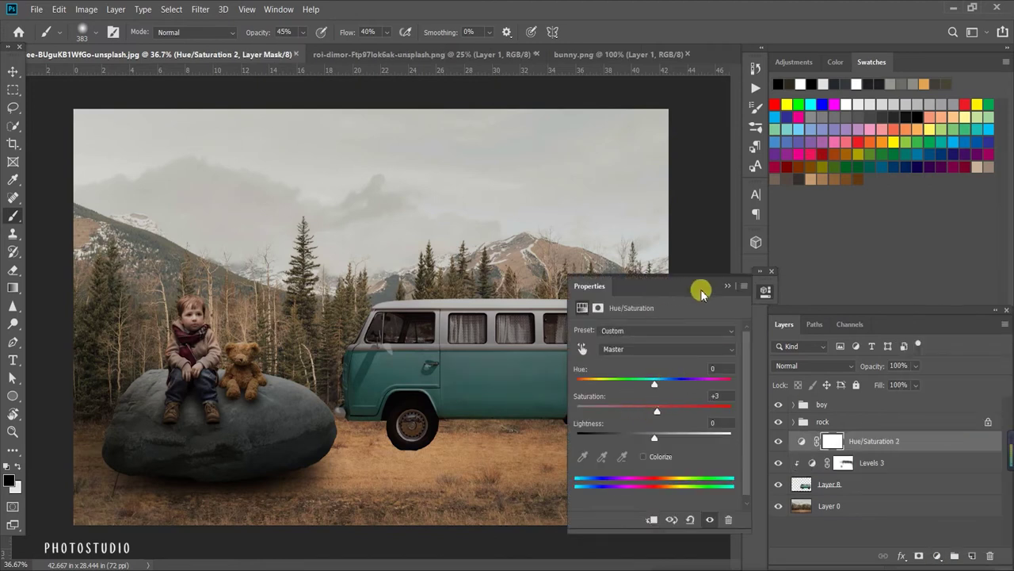
Delete Hue/Saturation 2 and add a new Layer 10 above the van's Layer 8.
left_click(727, 285)
left_click_drag(901, 440, 988, 554)
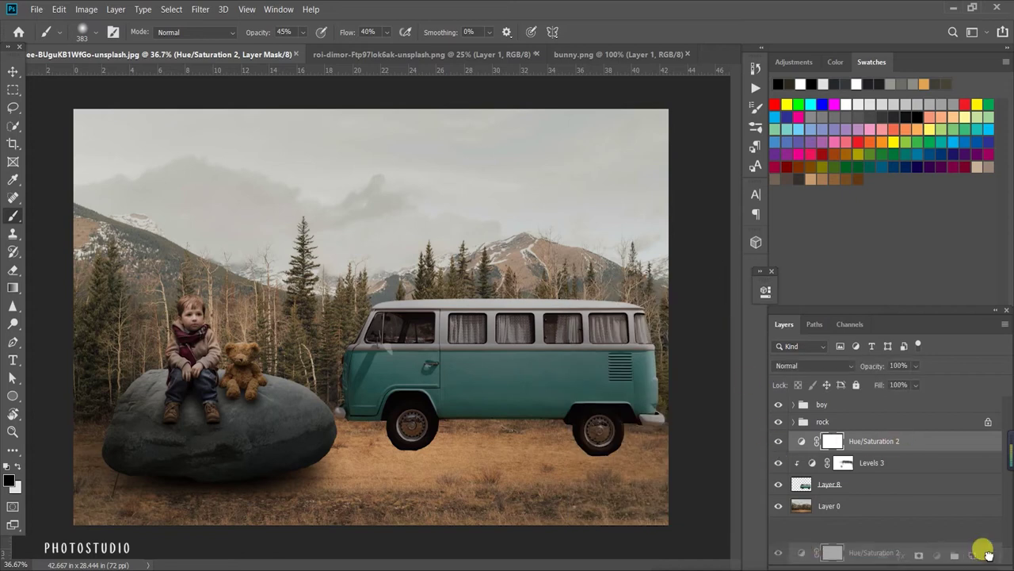
left_click(937, 555)
left_click(846, 473)
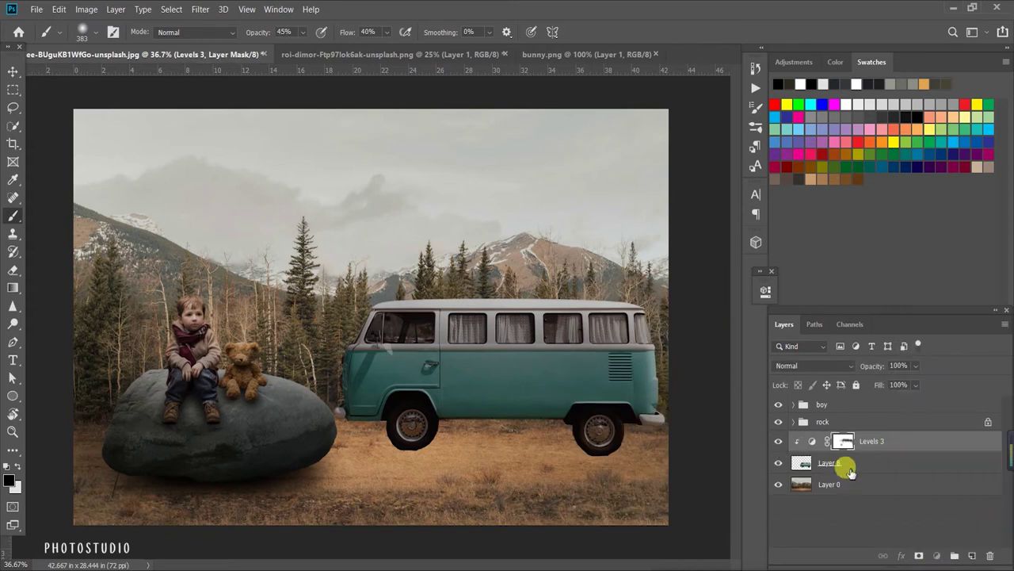
left_click(848, 471)
left_click(970, 555)
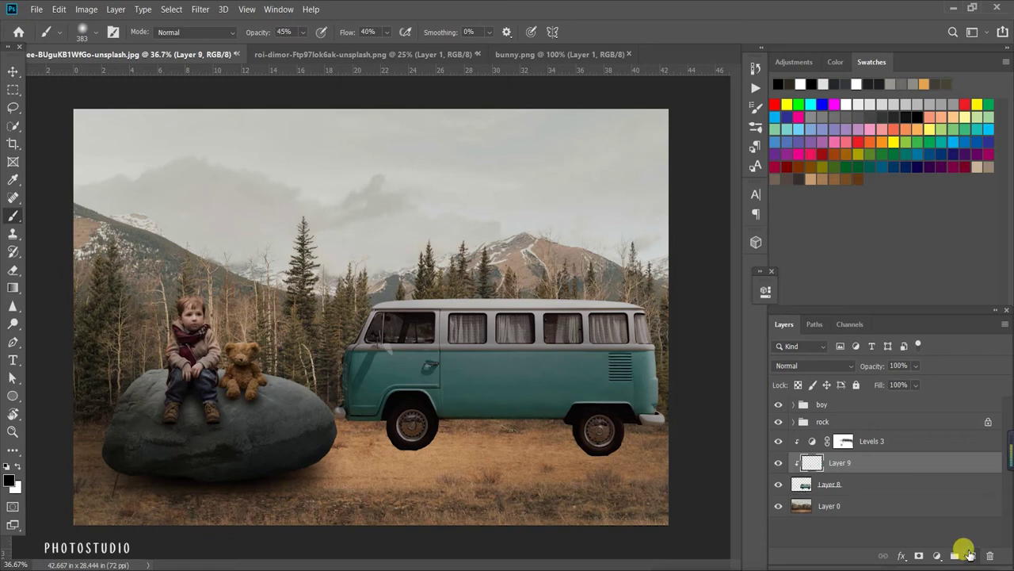
left_click(970, 555)
left_click_drag(838, 482, 990, 558)
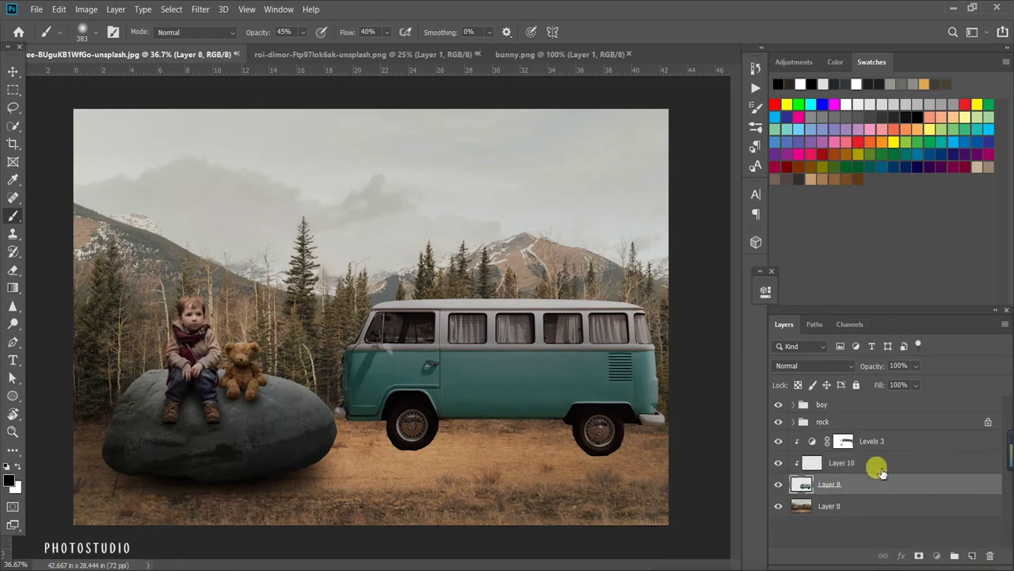
left_click(872, 465)
Fill Layer 10 with 50% gray and set its blend mode to Overlay.
key("shift+F5")
key("Return")
key("b")
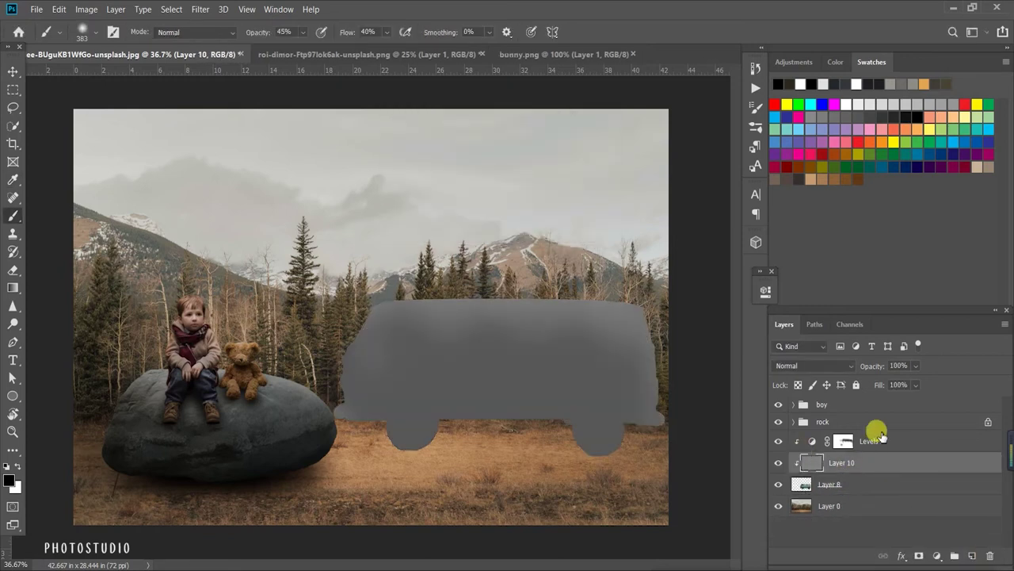
left_click(802, 363)
Burn the van's front roof corner, roof edge, rear side and window area.
left_click(795, 398)
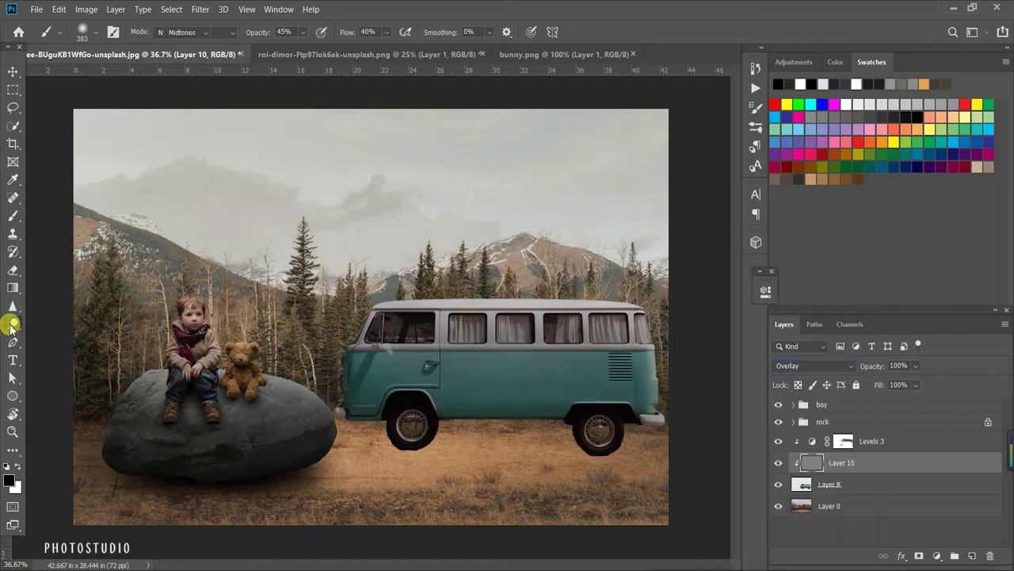
left_click(13, 323)
left_click(30, 337)
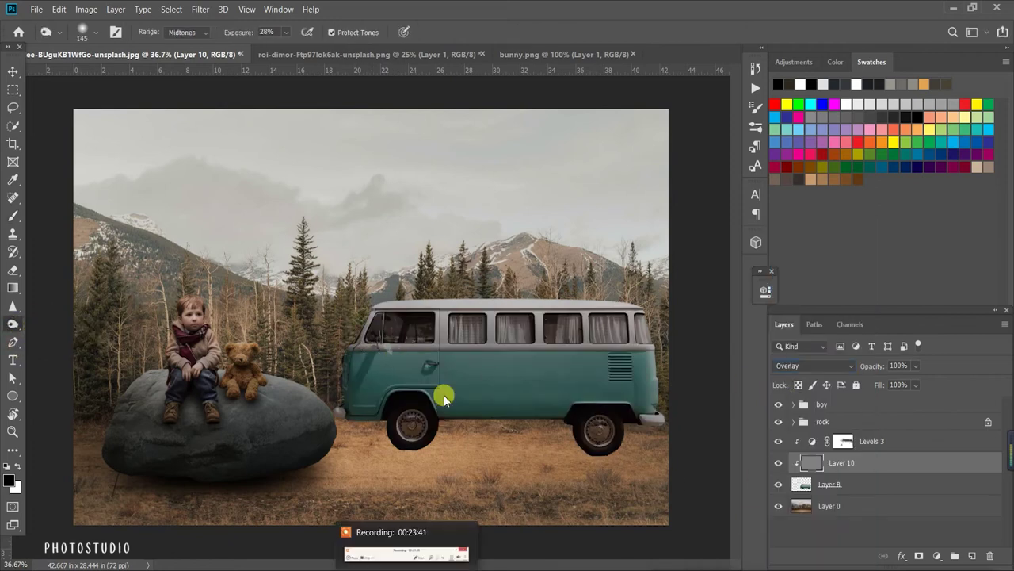
scroll(365, 361, "up", 2)
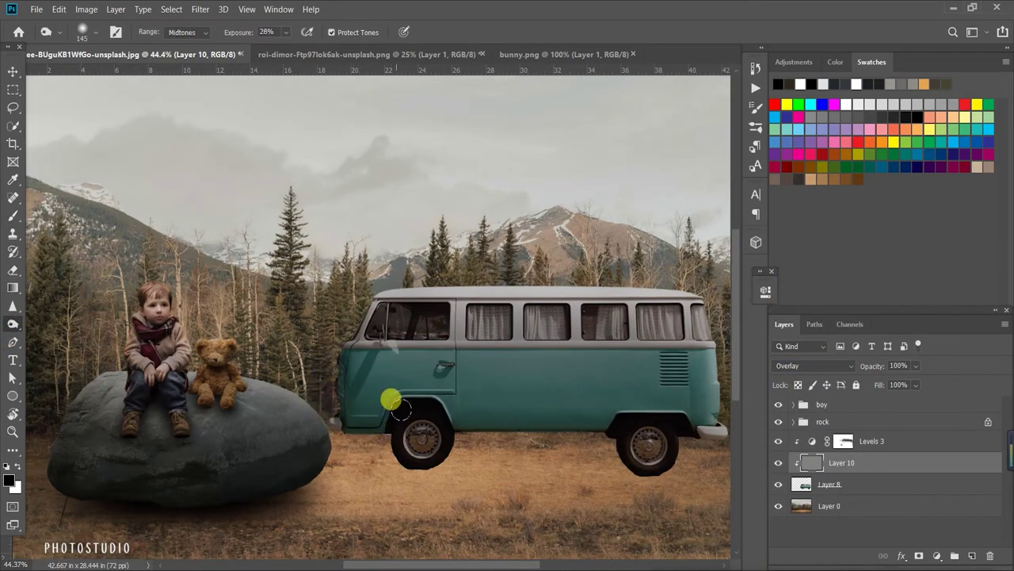
left_click_drag(450, 328, 381, 294)
mouse_move(412, 258)
left_mouse_down()
mouse_move(701, 434)
mouse_move(693, 418)
mouse_move(404, 430)
mouse_move(628, 439)
mouse_move(389, 391)
mouse_move(317, 438)
mouse_move(310, 406)
mouse_move(335, 330)
mouse_move(437, 298)
left_mouse_up()
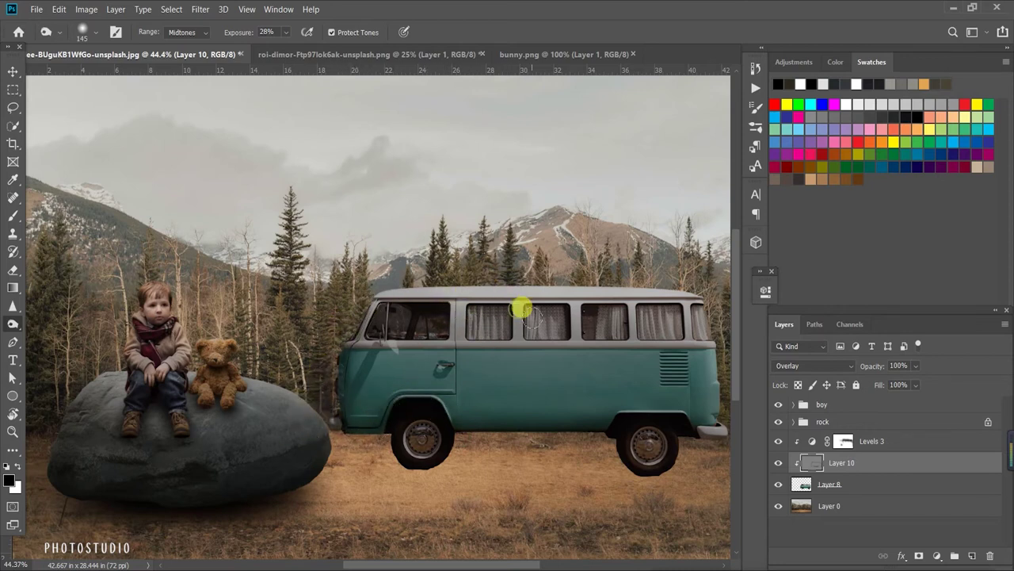
mouse_move(554, 331)
left_mouse_down()
mouse_move(599, 303)
mouse_move(613, 326)
mouse_move(556, 327)
mouse_move(473, 306)
mouse_move(659, 319)
mouse_move(670, 376)
left_mouse_up()
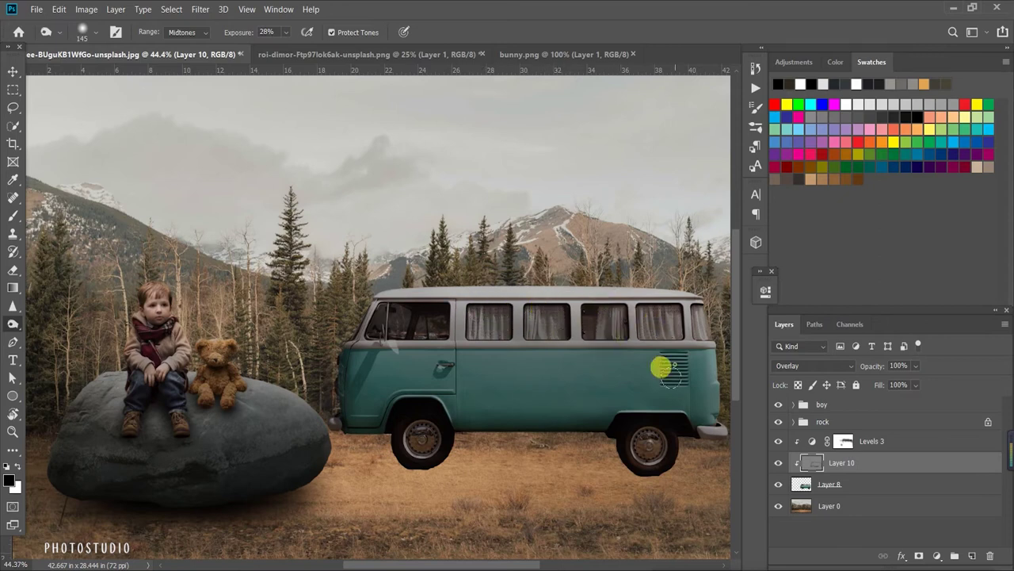
Compare with Layer 10 hidden, then burn the front windows and lower body near the wheels.
key("ctrl+0")
left_click(778, 462)
left_click(779, 462)
scroll(403, 323, "up", 3)
mouse_move(414, 324)
left_mouse_down()
mouse_move(426, 297)
mouse_move(430, 424)
left_mouse_up()
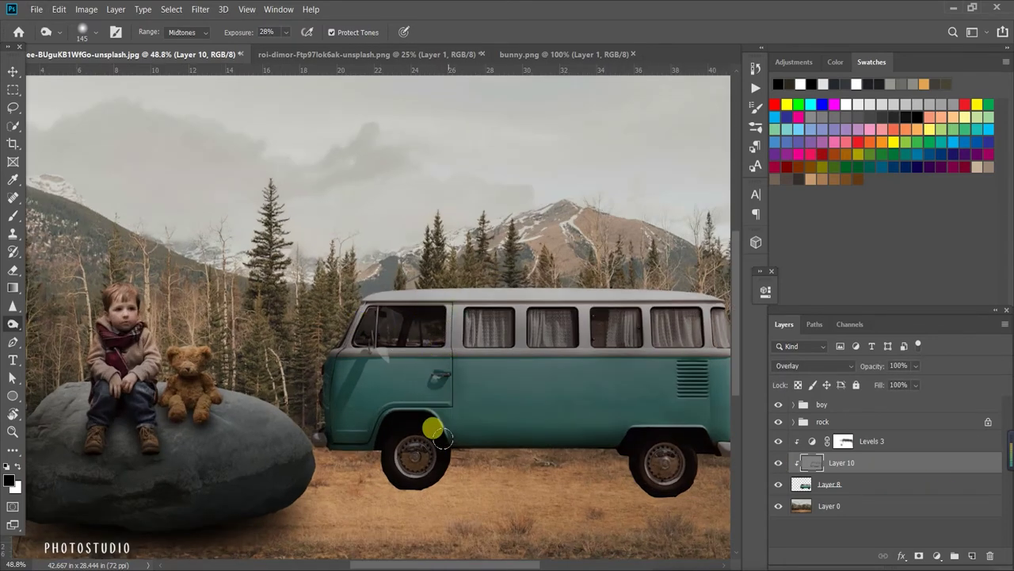
key("ctrl+0")
scroll(333, 392, "up", 2)
mouse_move(622, 411)
left_mouse_down()
mouse_move(684, 407)
mouse_move(719, 437)
mouse_move(611, 408)
mouse_move(378, 464)
mouse_move(339, 423)
left_mouse_up()
Burn along the roof edge, front and side, comparing with Layer 10 and Levels 3 toggled.
scroll(341, 428, "down", 1)
mouse_move(358, 296)
left_mouse_down()
mouse_move(569, 294)
mouse_move(611, 324)
mouse_move(640, 409)
mouse_move(593, 289)
left_mouse_up()
left_click_drag(329, 289, 279, 339)
scroll(278, 339, "up", 1)
left_click(778, 462)
left_click(778, 462)
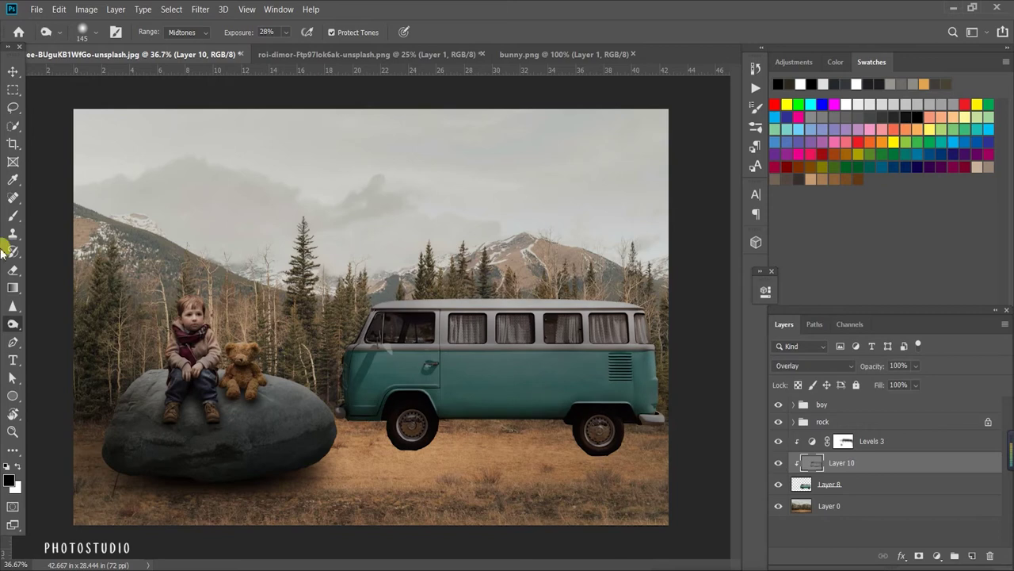
left_click(469, 401)
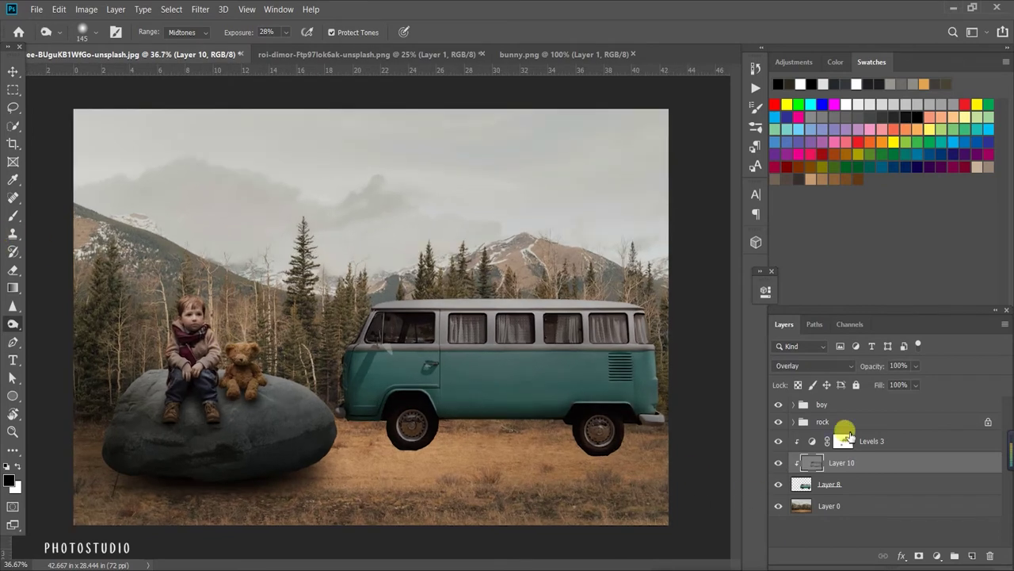
left_click(871, 443)
left_click(779, 440)
left_click(778, 441)
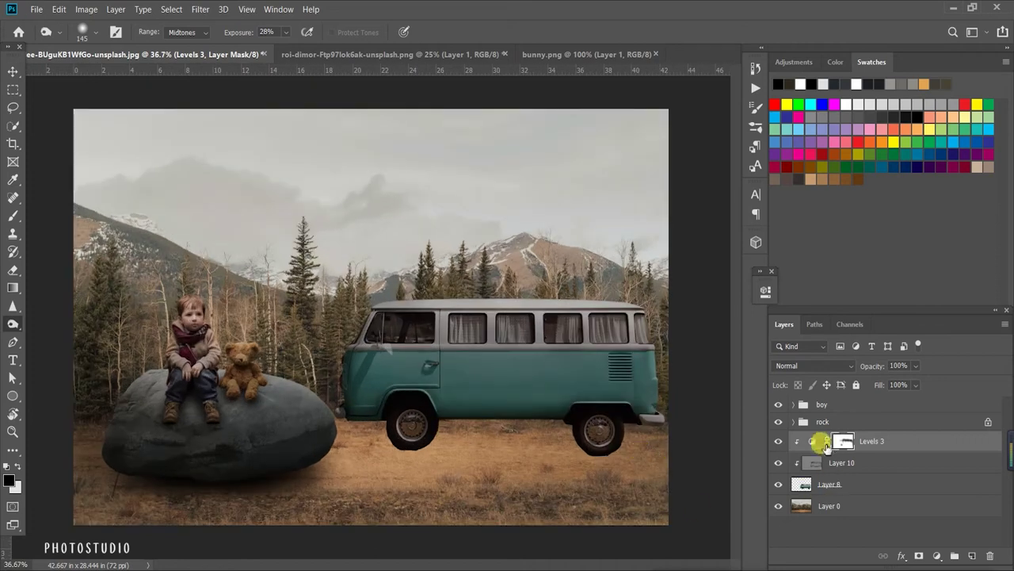
Set the brush to 34% opacity and compare the van with Levels 3 hidden and shown.
key("b")
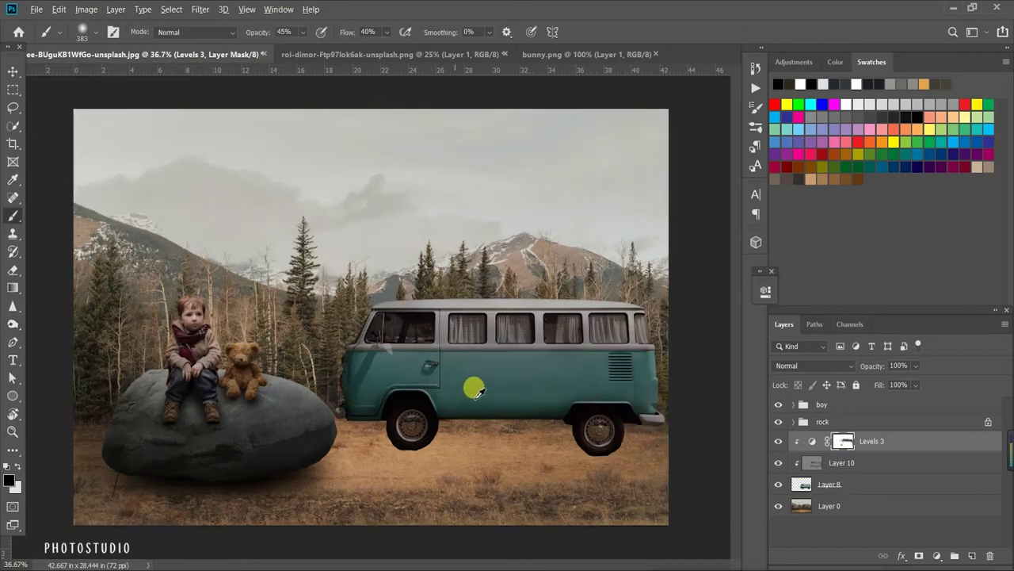
left_click_drag(261, 33, 253, 34)
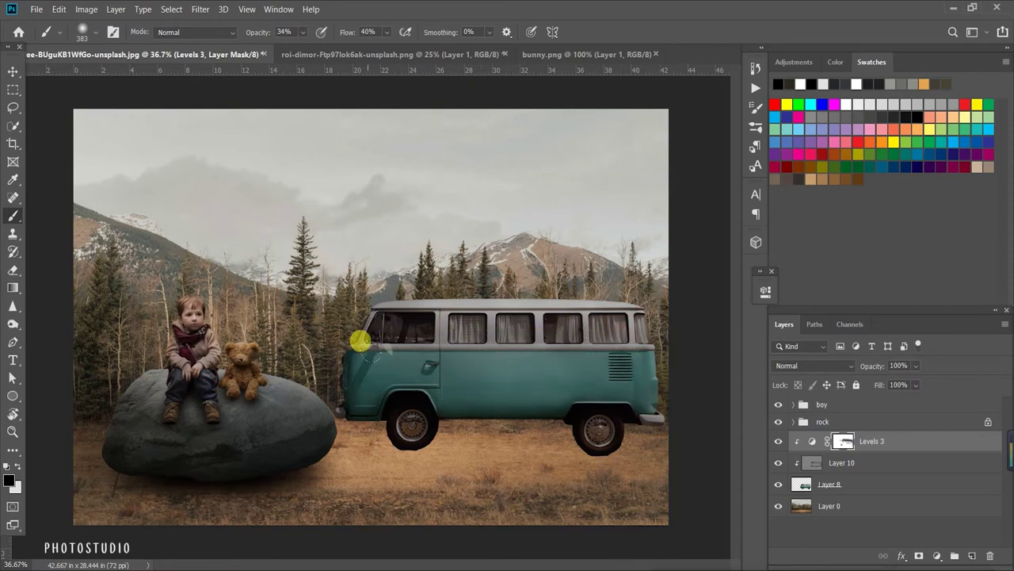
key("ctrl+minus")
left_click(778, 440)
left_click(778, 440)
scroll(394, 374, "down", 1)
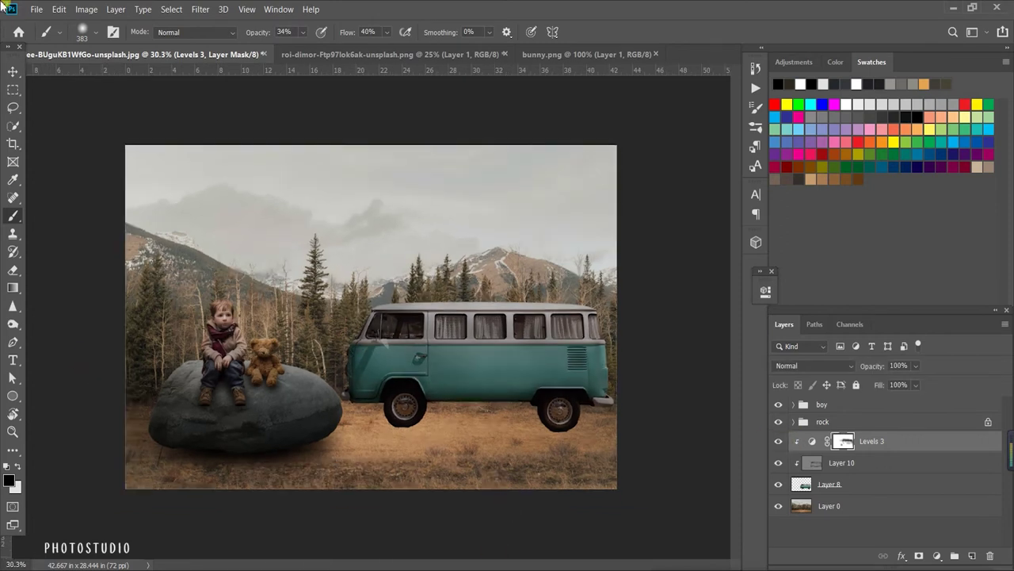
Add Color Balance 3 clipped to the van, with midtones at -1, 0, -8.
left_click(13, 71)
left_click(937, 555)
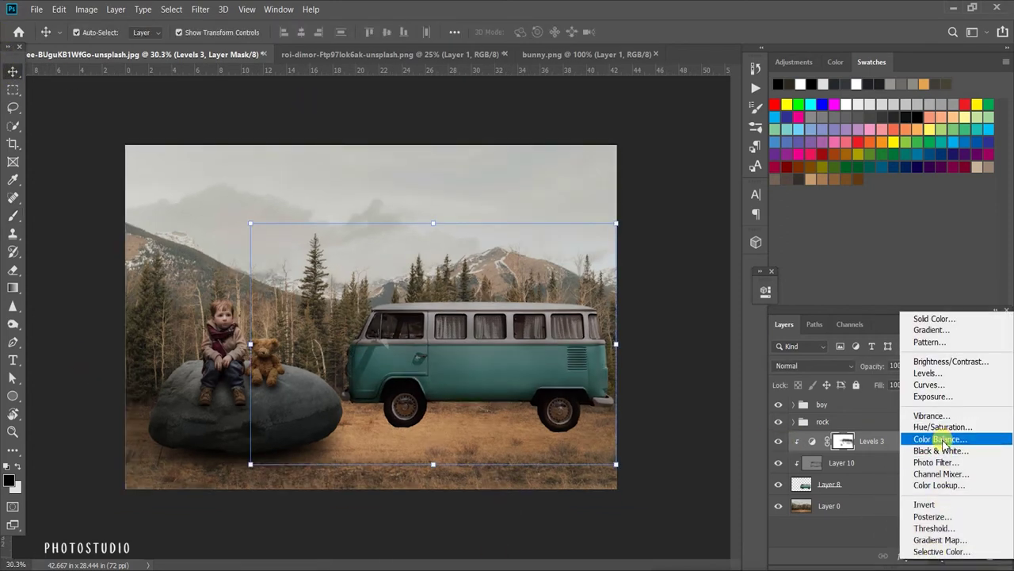
left_click(940, 439)
left_click(650, 520)
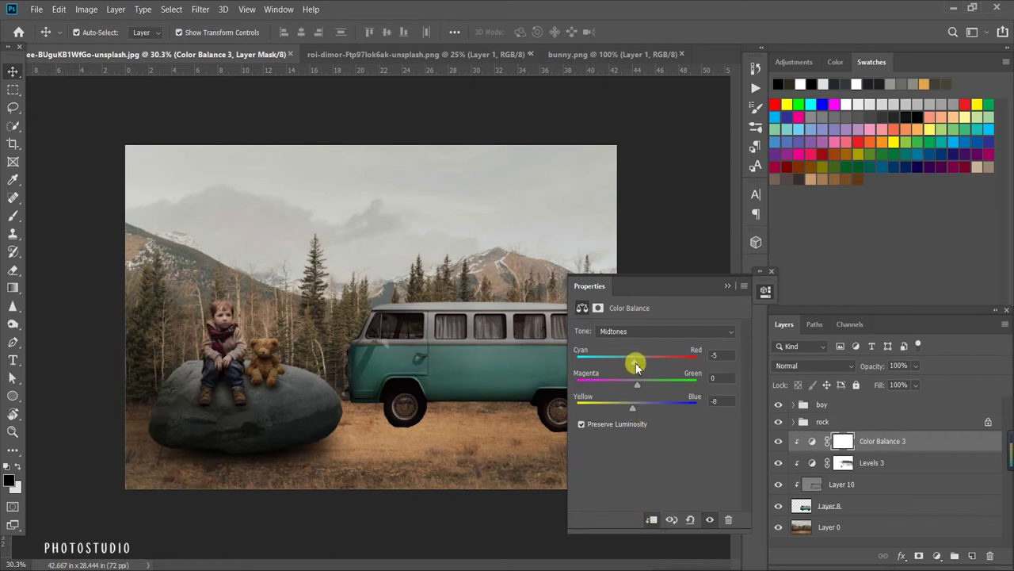
left_click(779, 441)
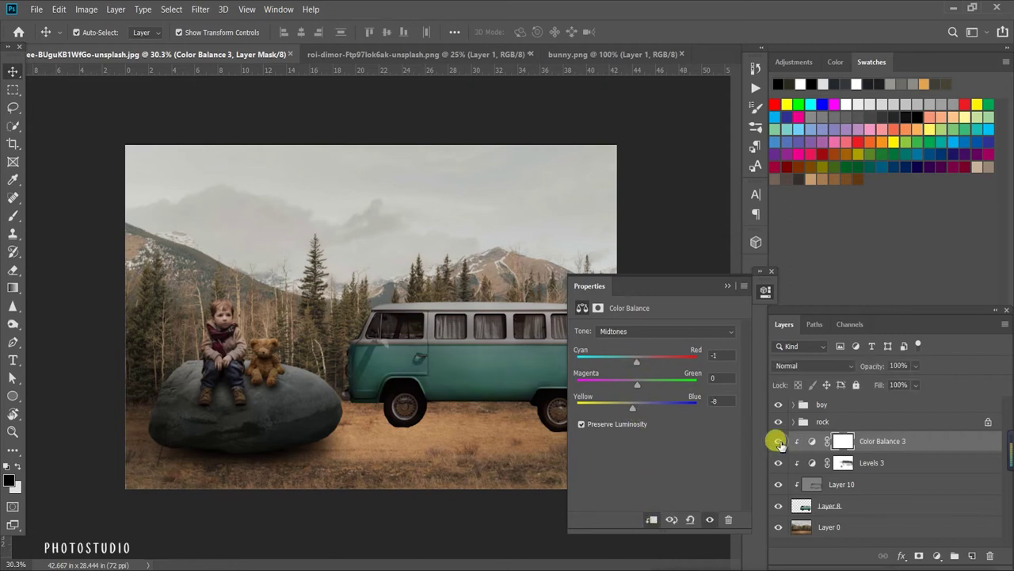
left_click(727, 285)
key("ctrl+plus")
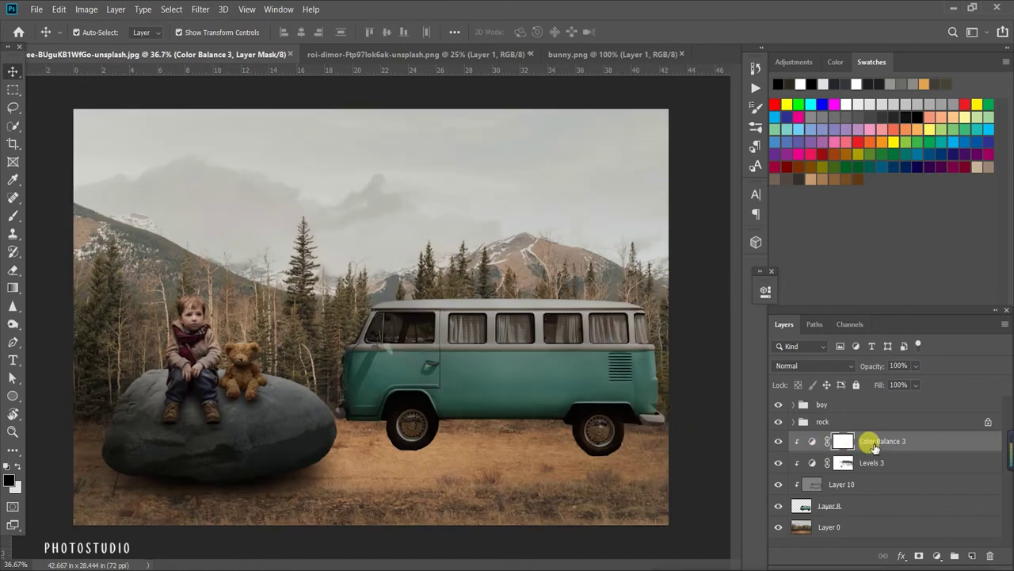
Dodge the van's front, side and windows on the gray overlay Layer 10.
left_click(842, 484)
left_click(13, 323)
left_click(41, 325)
mouse_move(345, 355)
left_mouse_down()
mouse_move(454, 315)
mouse_move(641, 328)
mouse_move(645, 378)
mouse_move(675, 415)
mouse_move(657, 385)
mouse_move(340, 385)
mouse_move(394, 417)
mouse_move(450, 323)
mouse_move(526, 296)
mouse_move(638, 298)
mouse_move(552, 325)
mouse_move(585, 353)
mouse_move(638, 347)
left_mouse_up()
mouse_move(638, 348)
left_mouse_down()
mouse_move(533, 349)
mouse_move(597, 350)
left_mouse_up()
left_click_drag(598, 349, 476, 365)
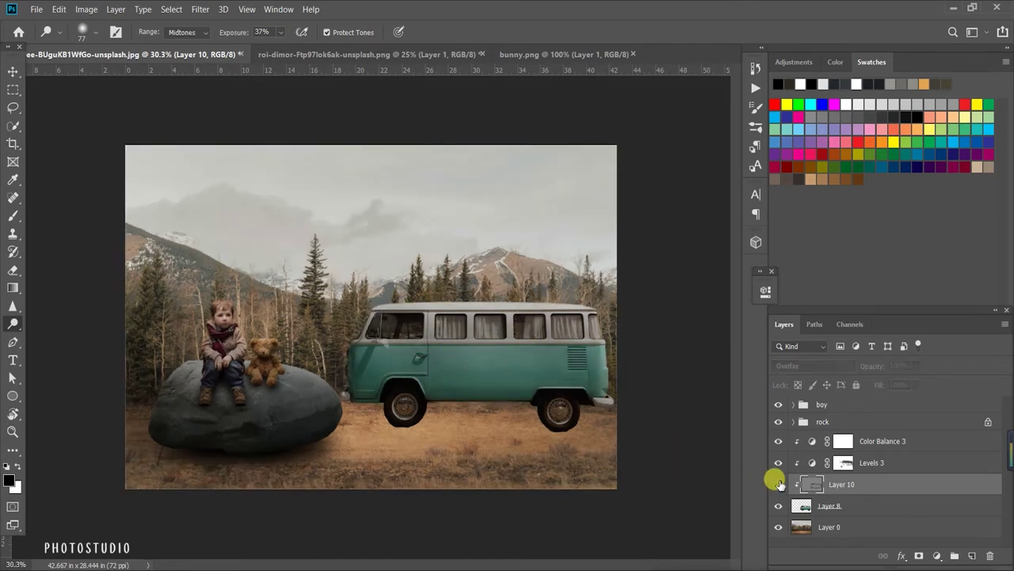
key("ctrl+plus")
left_click(13, 71)
left_click(119, 103)
key("ctrl+plus")
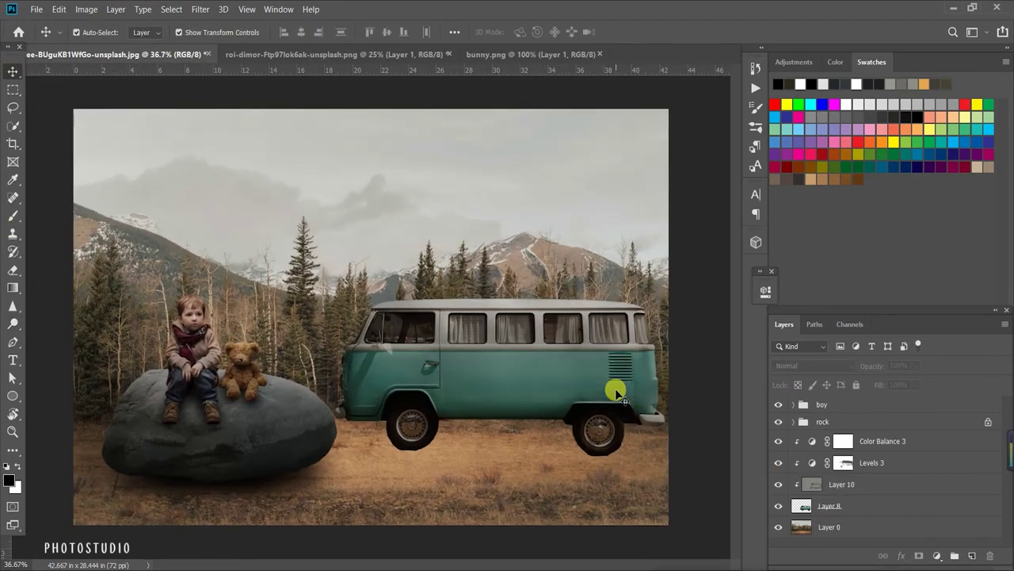
left_click(926, 484)
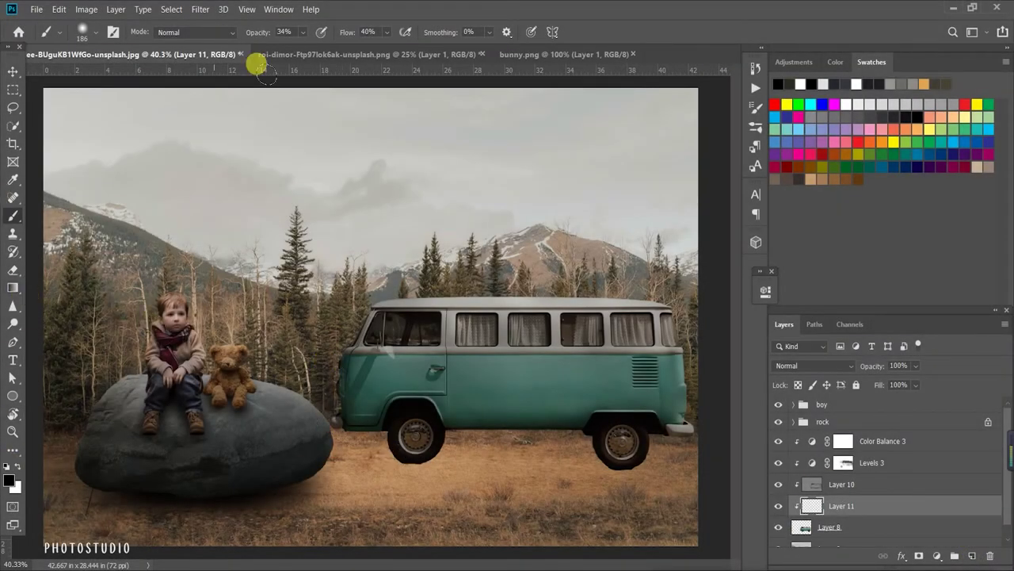
Enlarge the brush to 527 px and move Layer 11 below the van's Layer 8.
left_click_drag(373, 430, 456, 436)
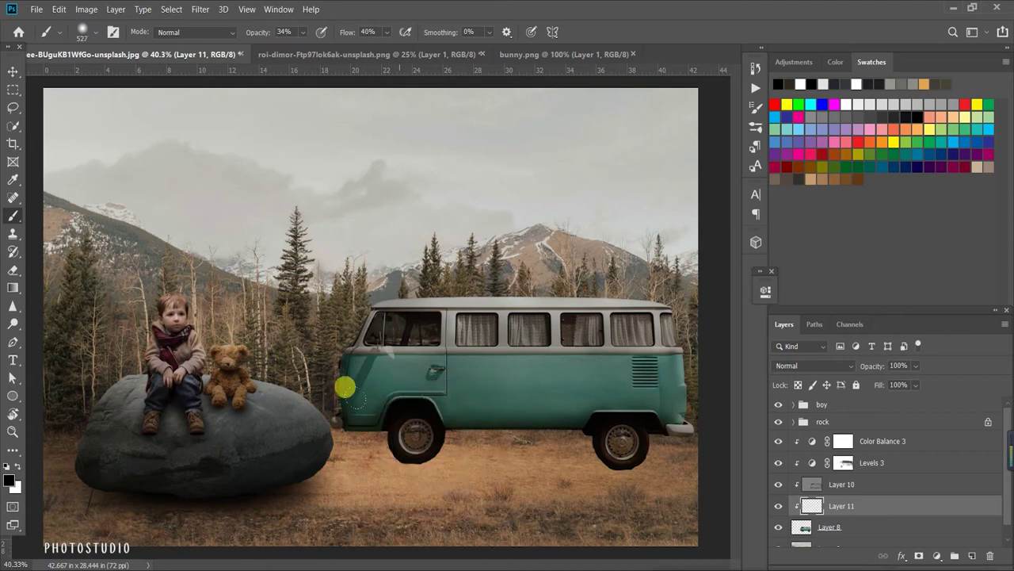
left_click(781, 463)
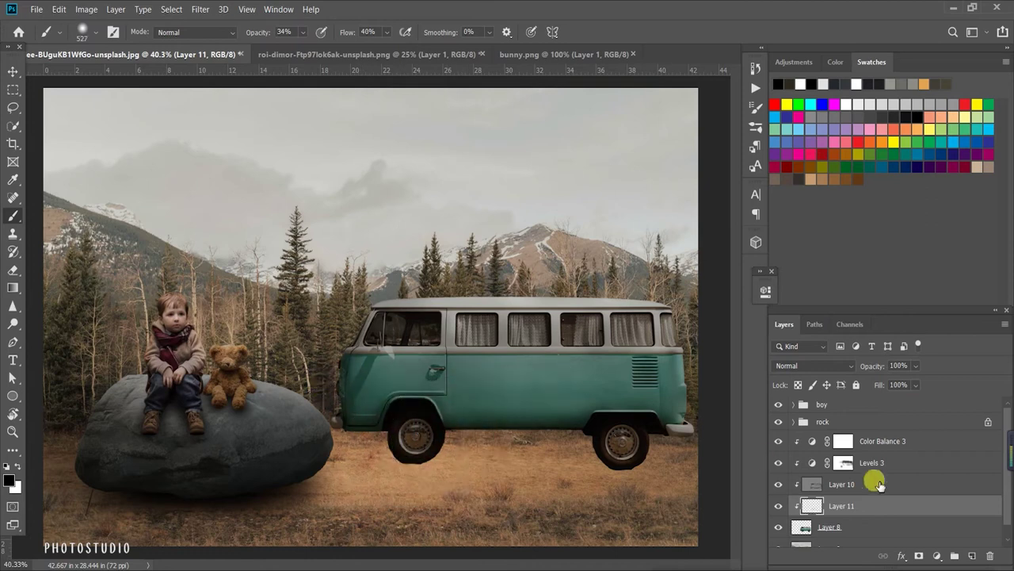
left_click(884, 521)
left_click(867, 491)
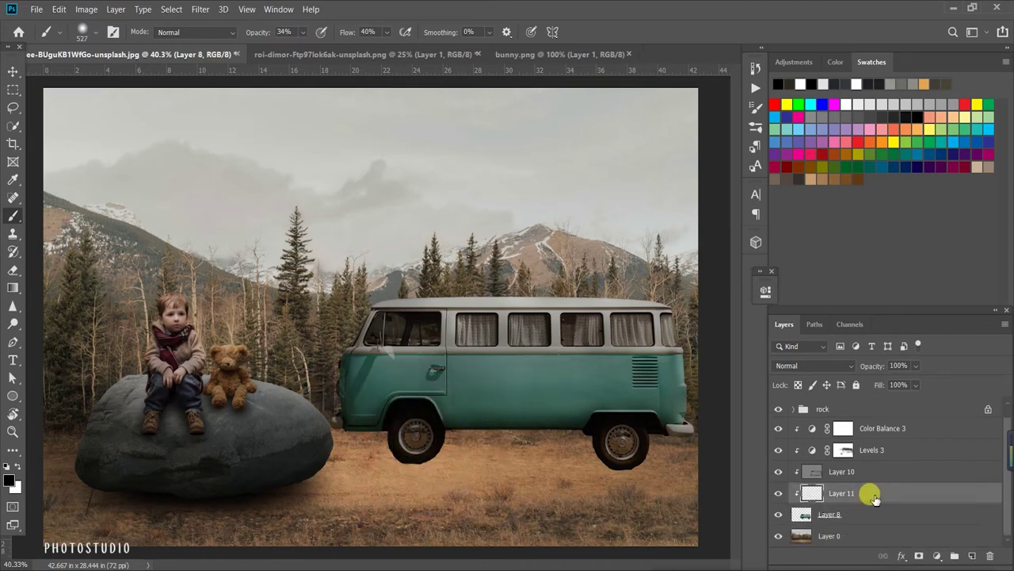
left_click_drag(831, 490, 854, 523)
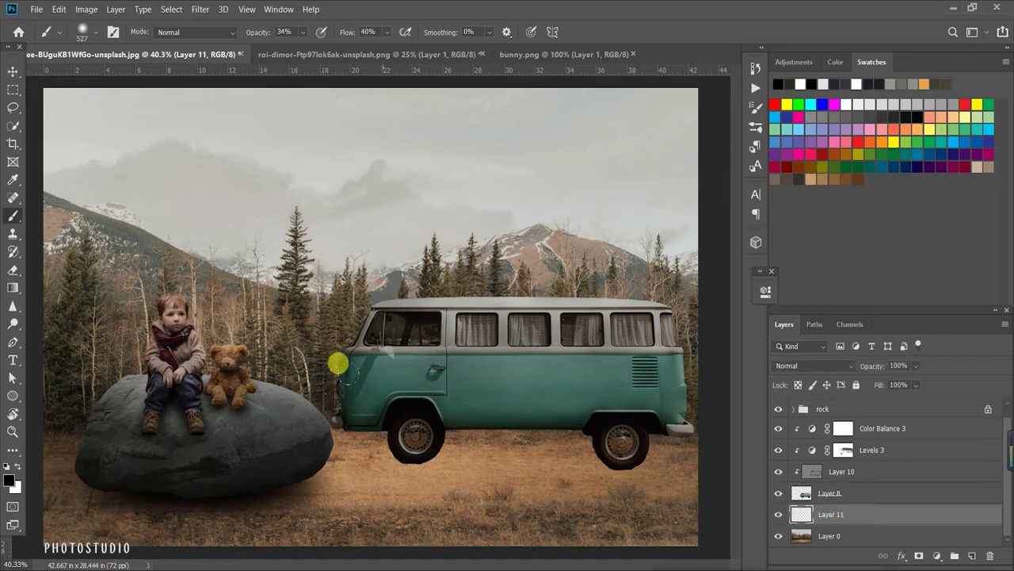
Paint a ground shadow under the van, darkening between the wheels with a 491 px brush.
mouse_move(601, 375)
left_mouse_down()
mouse_move(333, 380)
mouse_move(595, 376)
mouse_move(308, 358)
mouse_move(600, 367)
mouse_move(607, 381)
mouse_move(340, 385)
mouse_move(375, 384)
left_mouse_up()
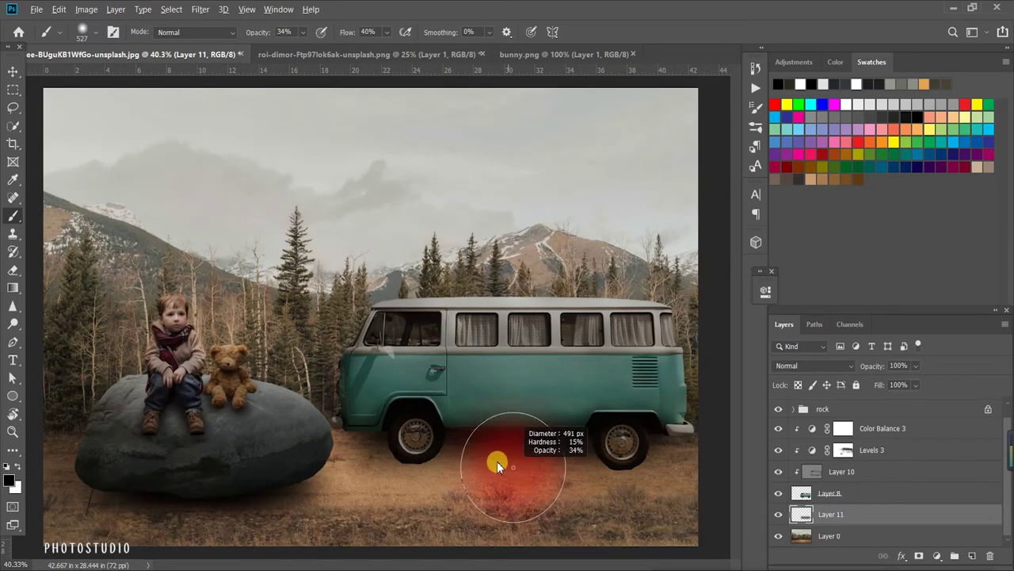
mouse_move(496, 461)
left_mouse_down()
mouse_move(399, 456)
mouse_move(385, 444)
mouse_move(444, 439)
mouse_move(372, 439)
mouse_move(604, 431)
mouse_move(649, 452)
mouse_move(561, 455)
mouse_move(640, 456)
mouse_move(469, 430)
mouse_move(384, 441)
left_mouse_up()
left_click_drag(383, 441, 525, 457)
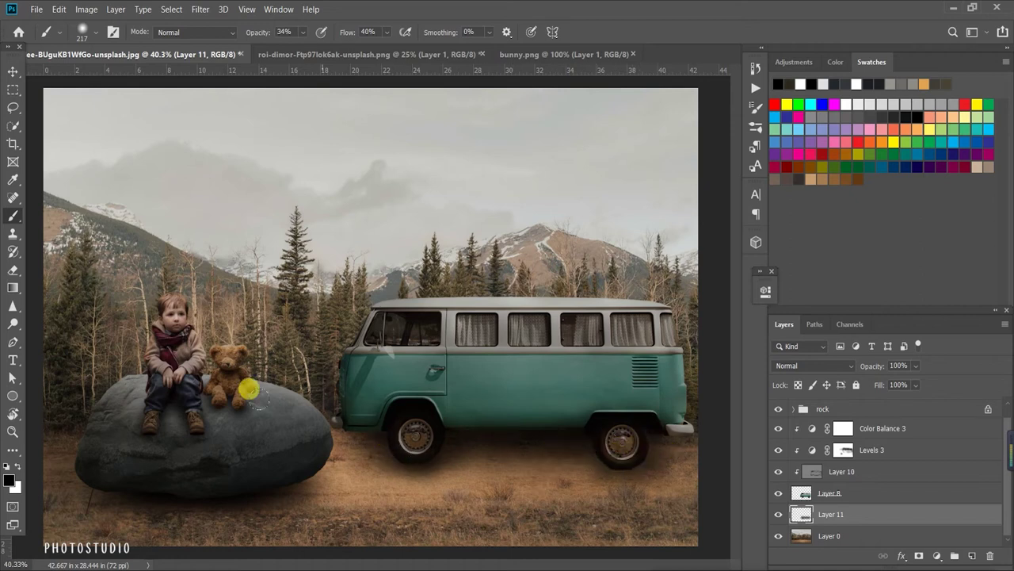
key("ctrl+minus")
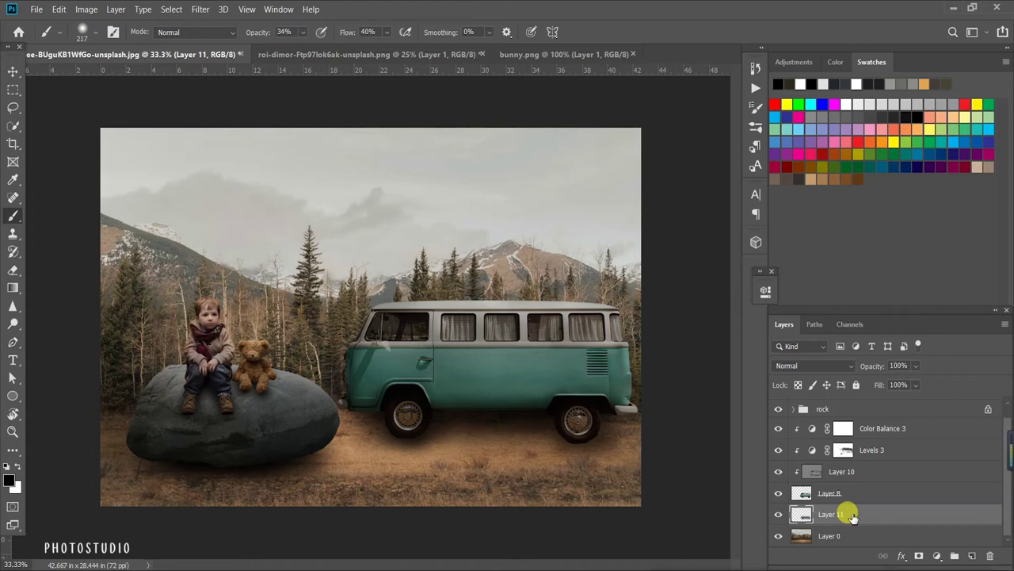
Switch to the Eraser and compare the scene with the ground shadow hidden and shown.
key("e")
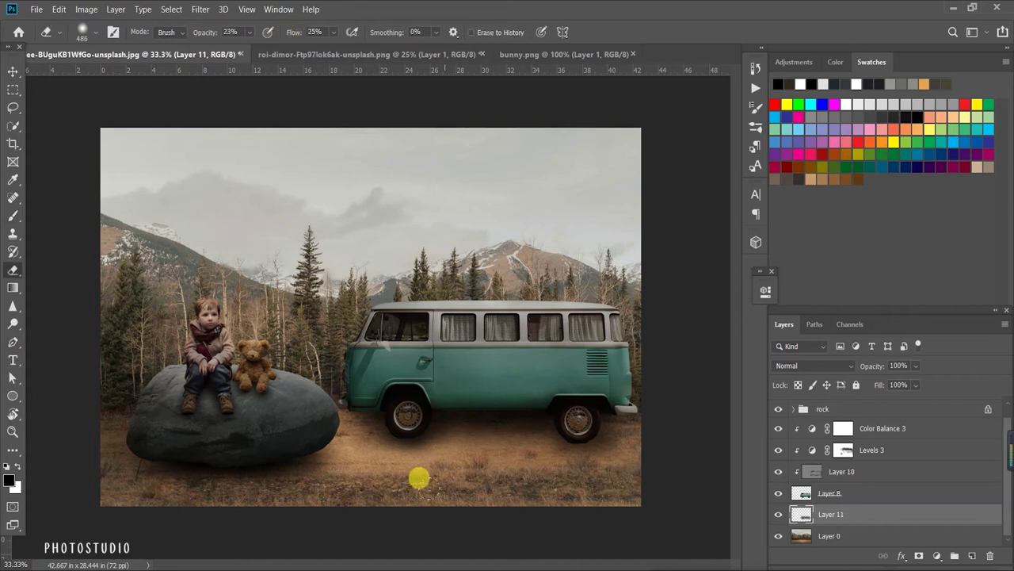
key("ctrl+plus")
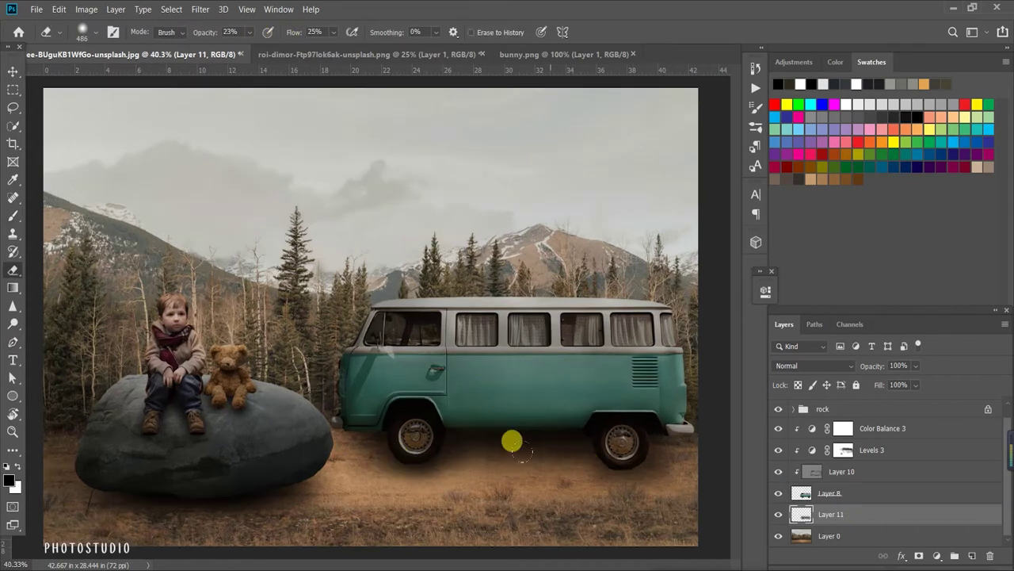
key("ctrl+minus")
key("ctrl+minus")
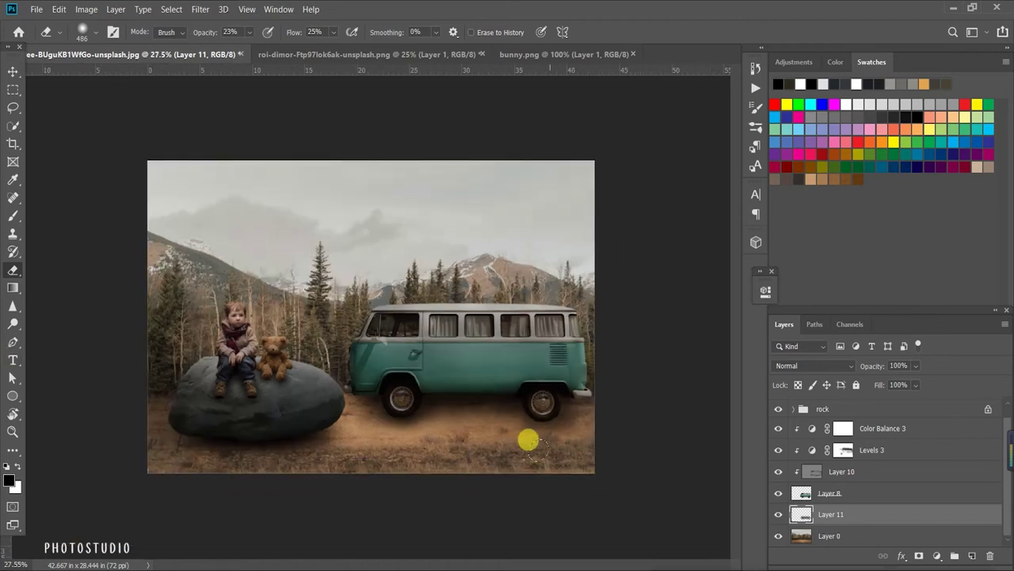
left_click(778, 514)
left_click(778, 515)
key("ctrl+plus")
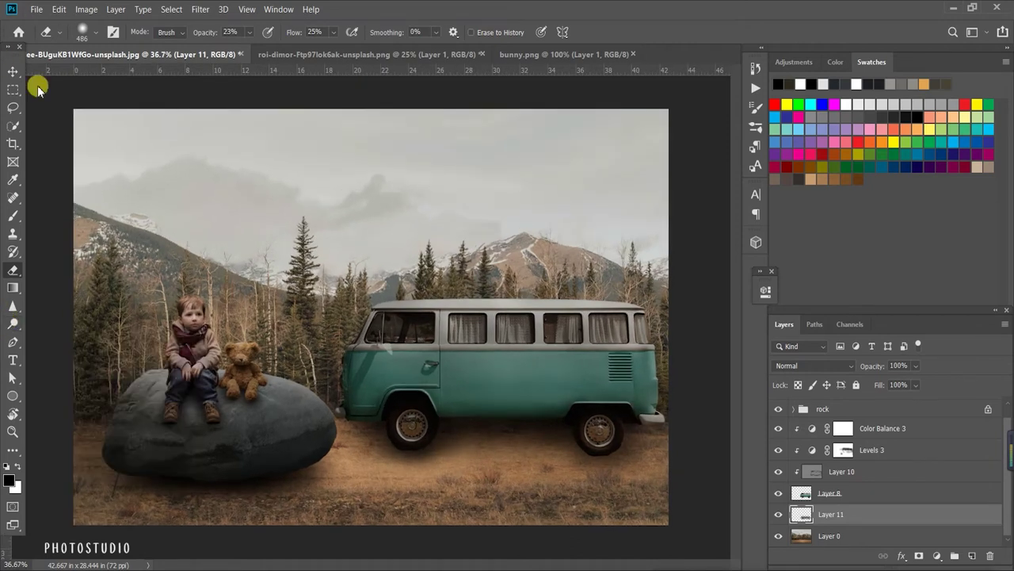
left_click(11, 72)
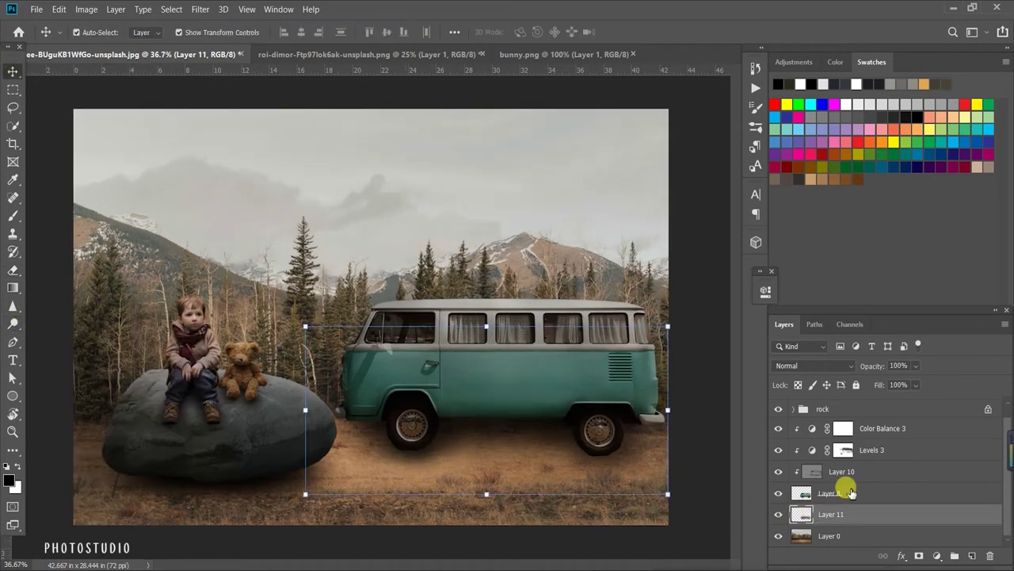
Add a white layer mask to the van's Layer 8.
left_click(850, 493)
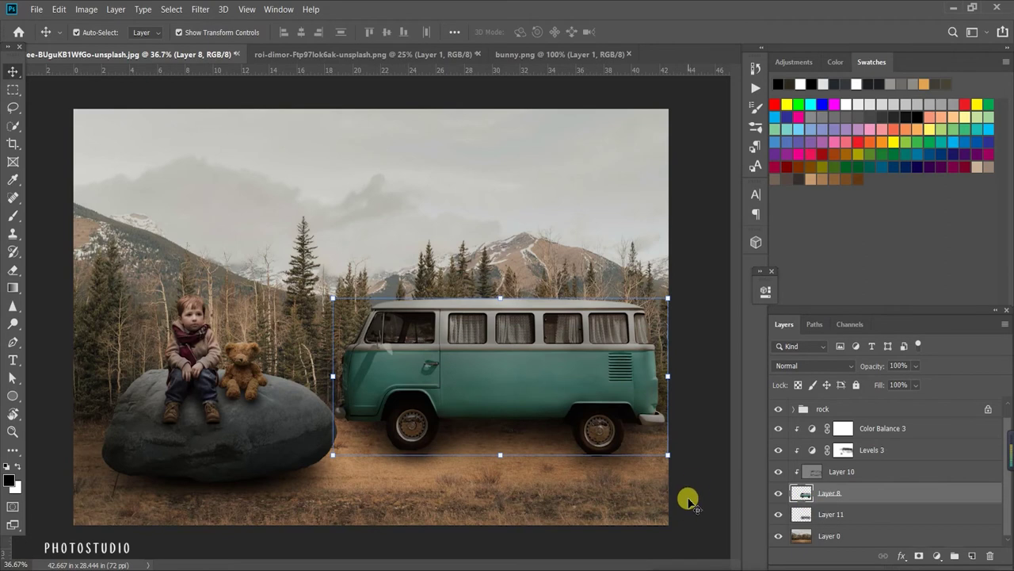
scroll(688, 502, "up", 1)
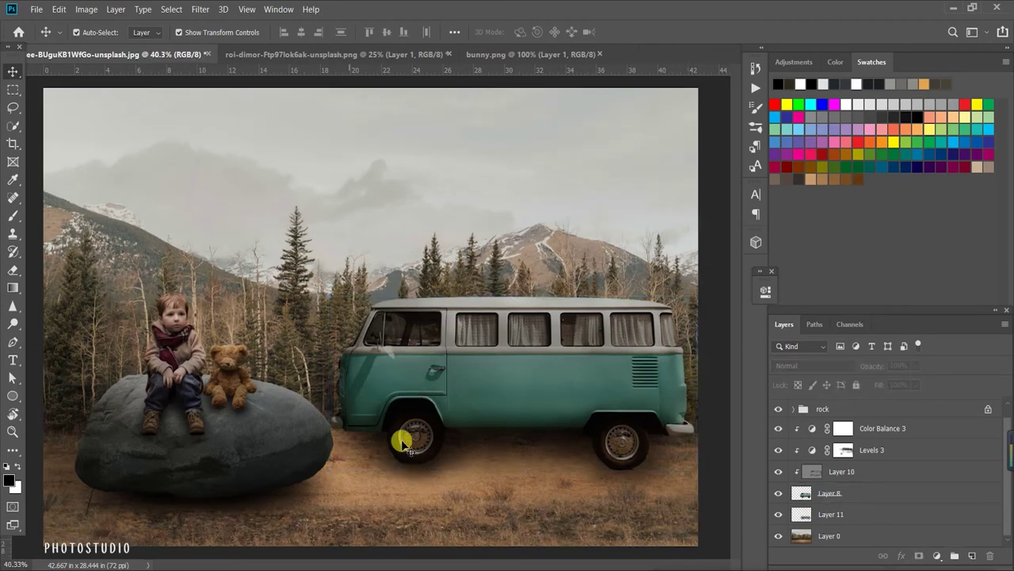
left_click(919, 555)
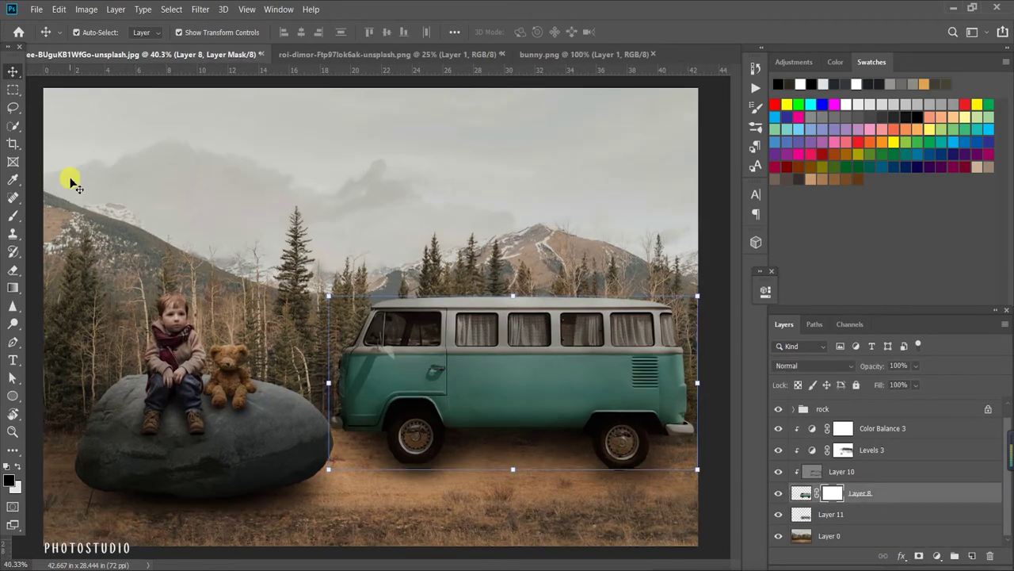
Set up the brush with the Hard Round preset.
key("b")
left_click(89, 33)
key("Escape")
scroll(361, 454, "up", 2, "alt")
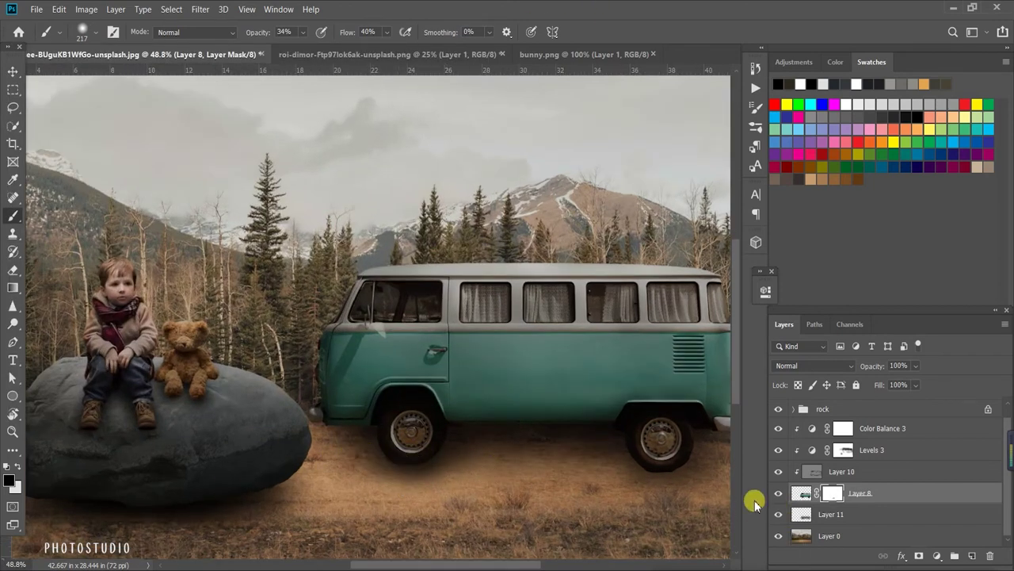
left_click(101, 33)
key("Escape")
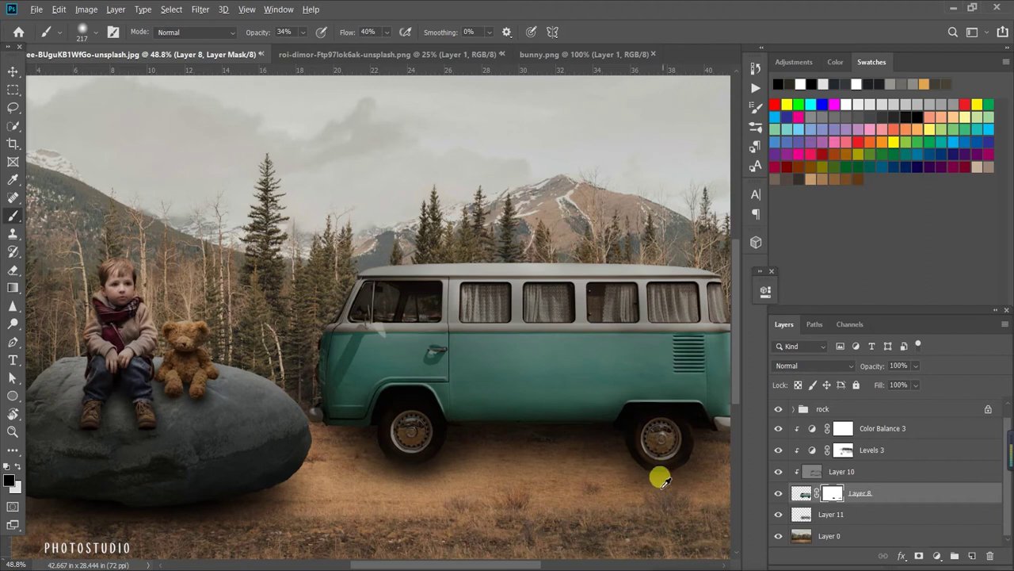
scroll(281, 459, "down", 2)
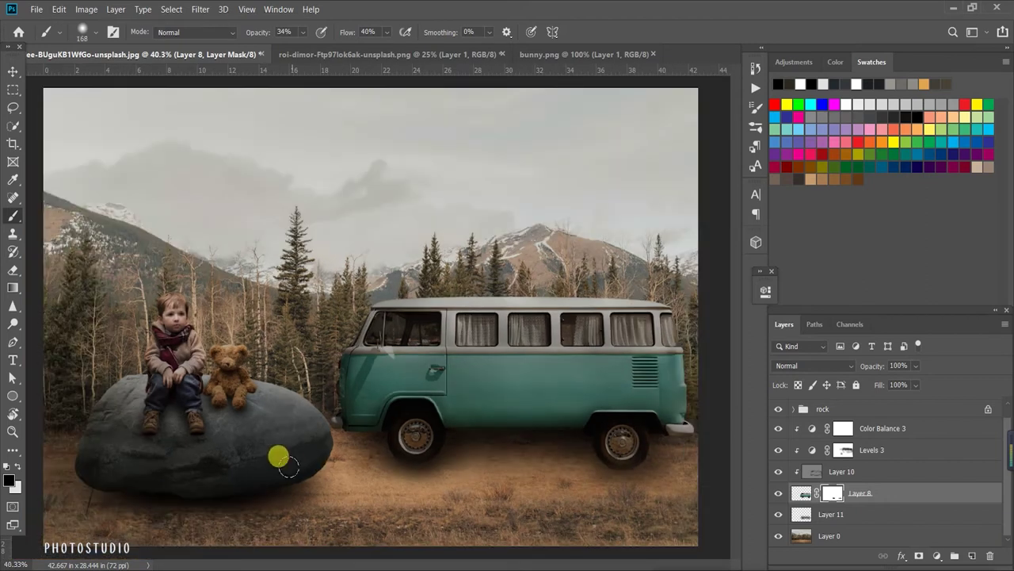
left_click(96, 34)
key("Return")
left_click(95, 33)
left_click(194, 185)
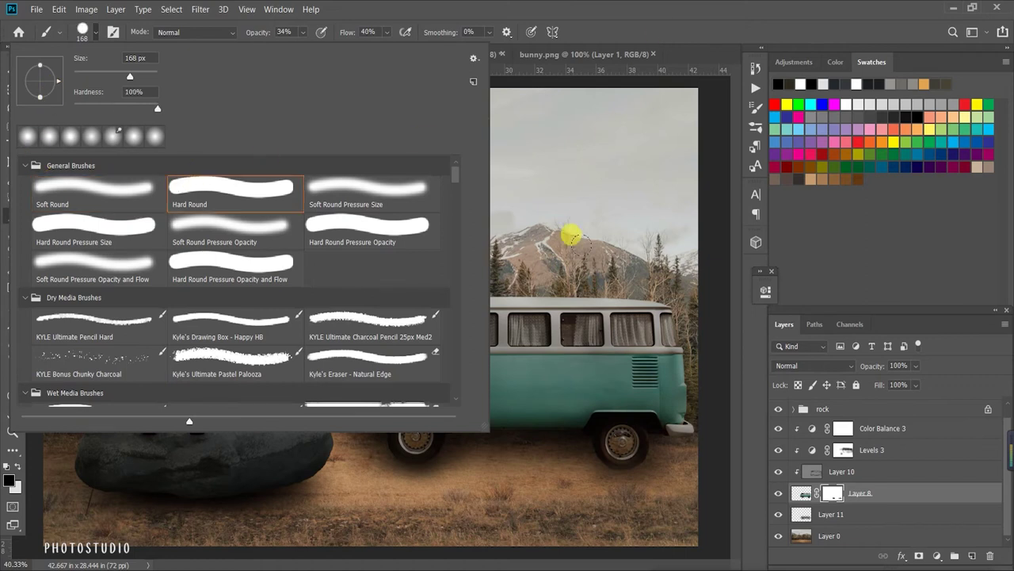
key("Return")
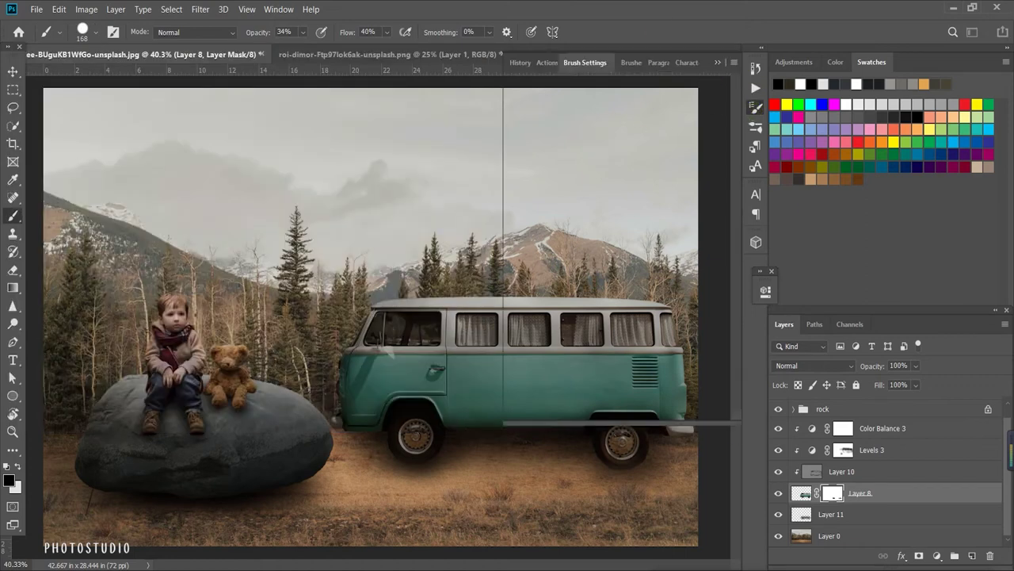
Paint on the van's mask between the front wheel and the rock.
scroll(655, 476, "up", 1)
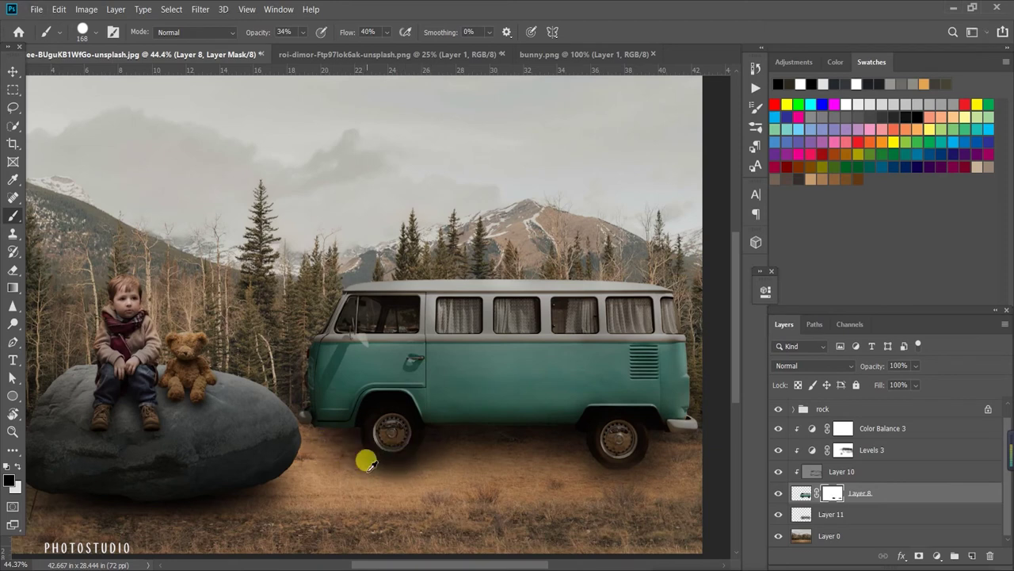
scroll(366, 462, "left", 2)
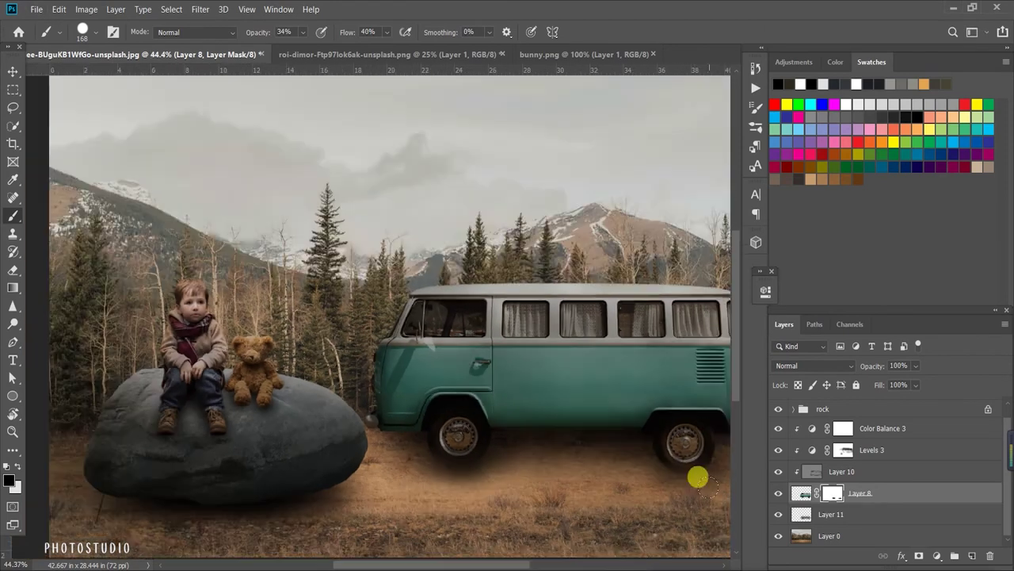
scroll(609, 470, "down", 2)
left_click_drag(426, 450, 341, 446)
key("ctrl+minus")
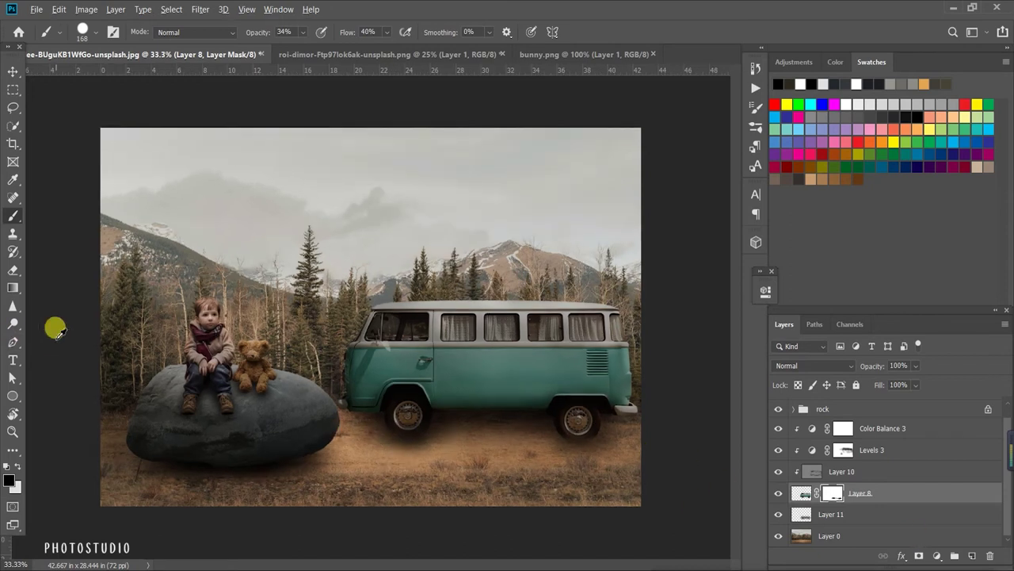
Erase back Layer 11's ground shadow with a 181 px eraser.
key("v")
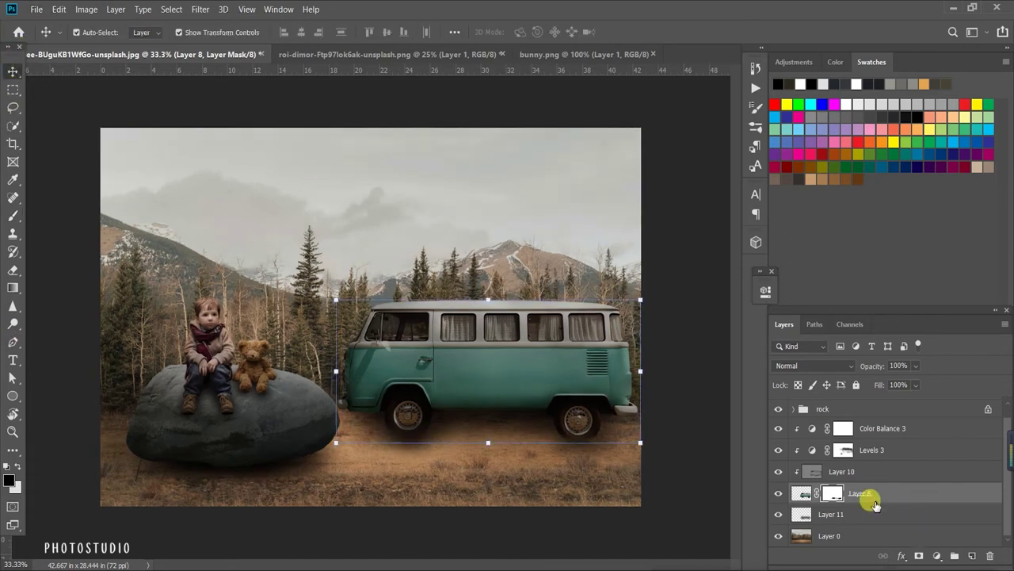
left_click(840, 513)
key("e")
scroll(371, 447, "up", 2)
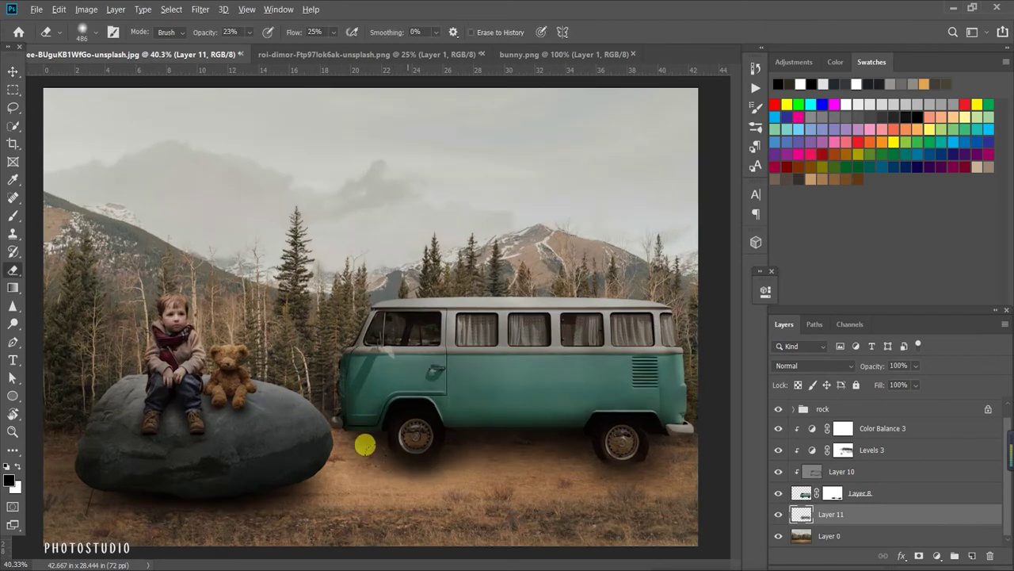
key("bracketleft")
key("bracketleft")
key("bracketleft")
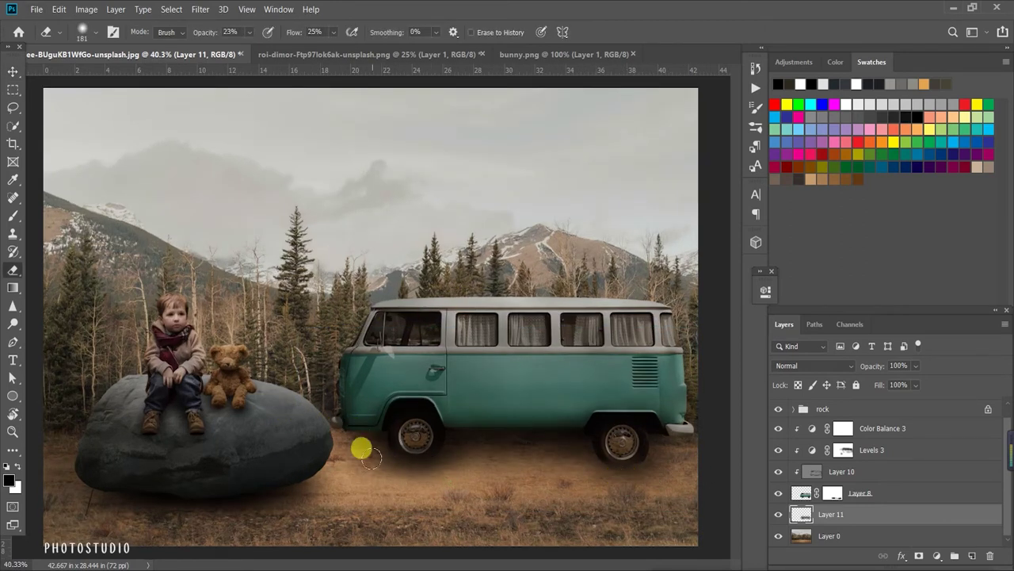
key("ctrl+minus")
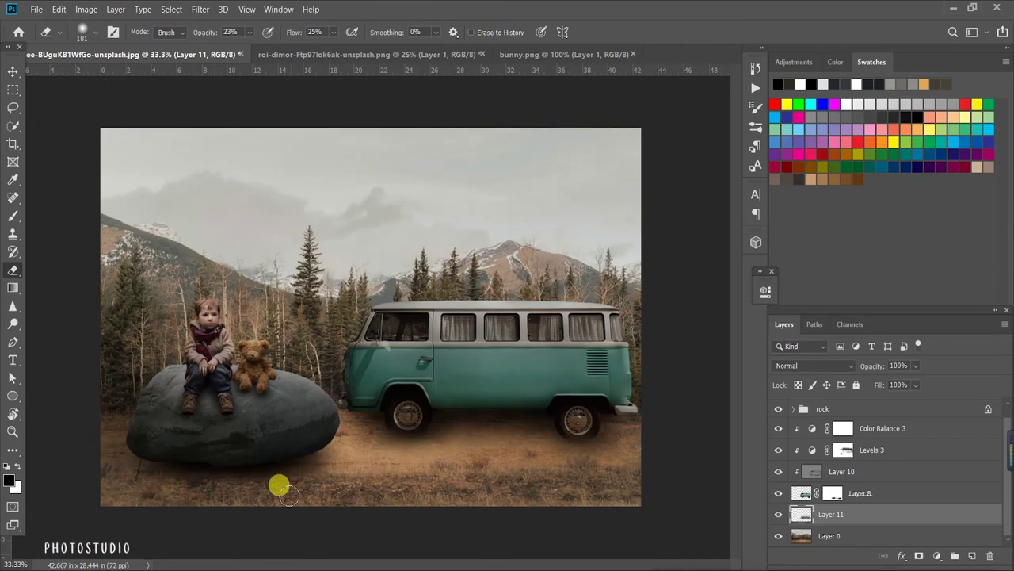
left_click(14, 73)
left_click(634, 446)
scroll(642, 447, "up", 2)
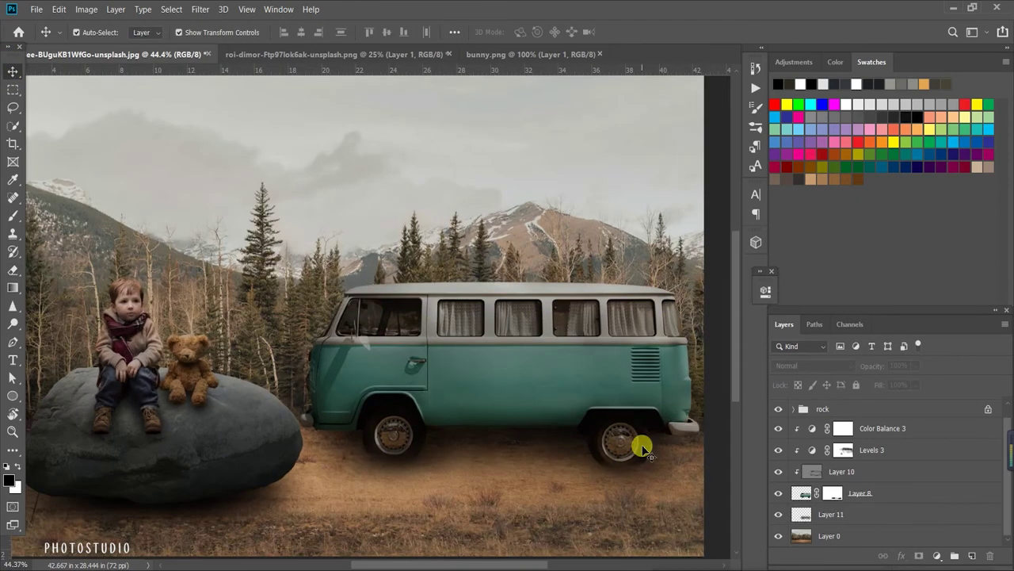
Pick the char_grass36 grass brush from the brush presets.
key("b")
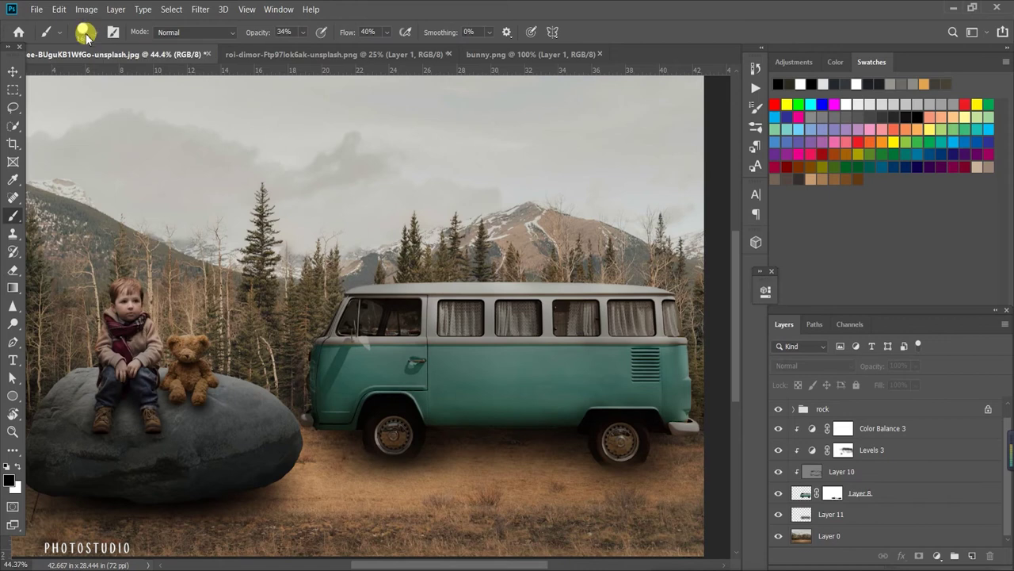
left_click(113, 32)
left_click(83, 33)
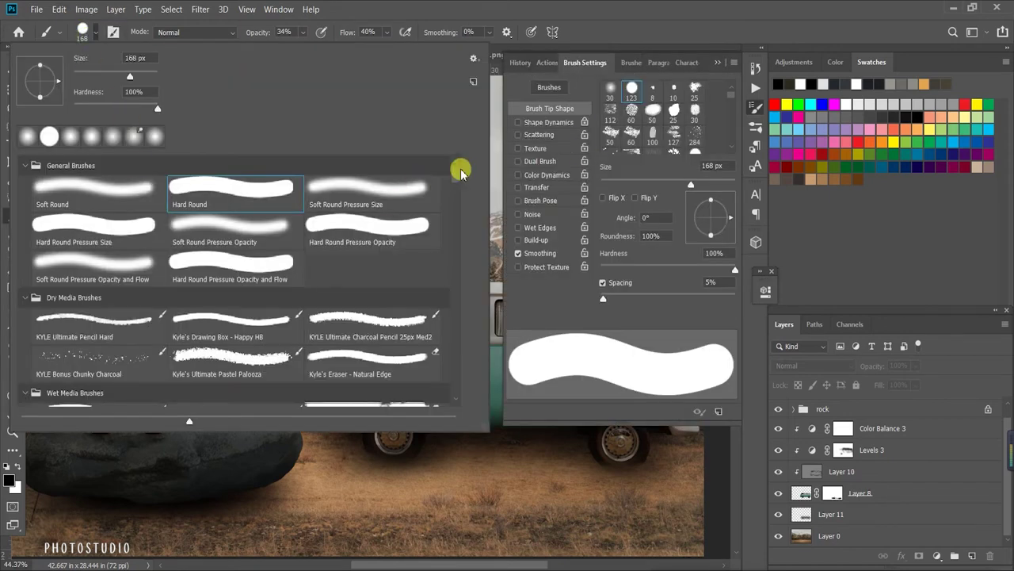
scroll(458, 179, "down", 5)
scroll(460, 340, "down", 5)
scroll(456, 355, "down", 5)
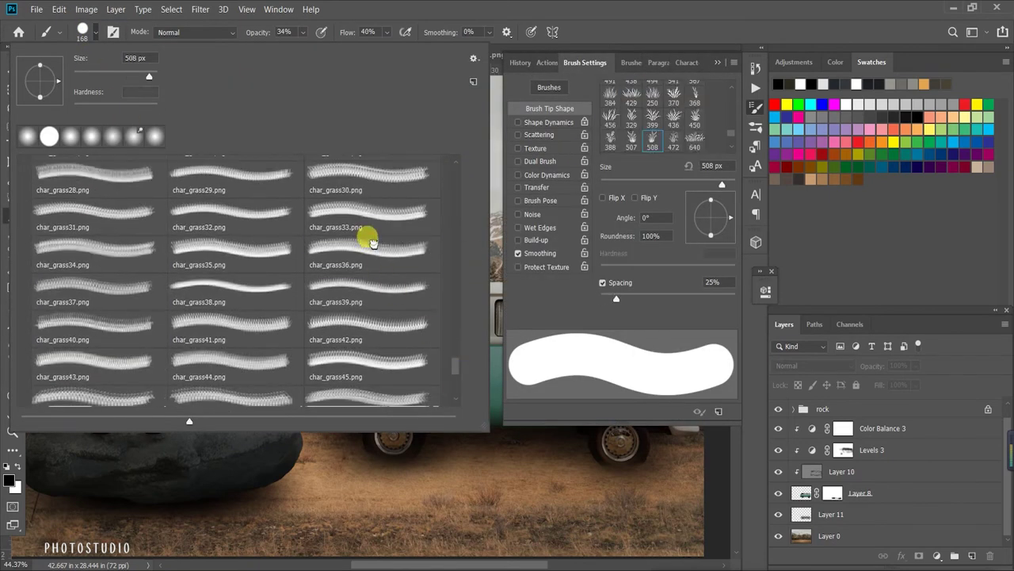
left_click(369, 252)
scroll(452, 483, "down", 2)
Add a new empty Layer 12 above Color Balance 3 for the grass.
left_click(872, 516)
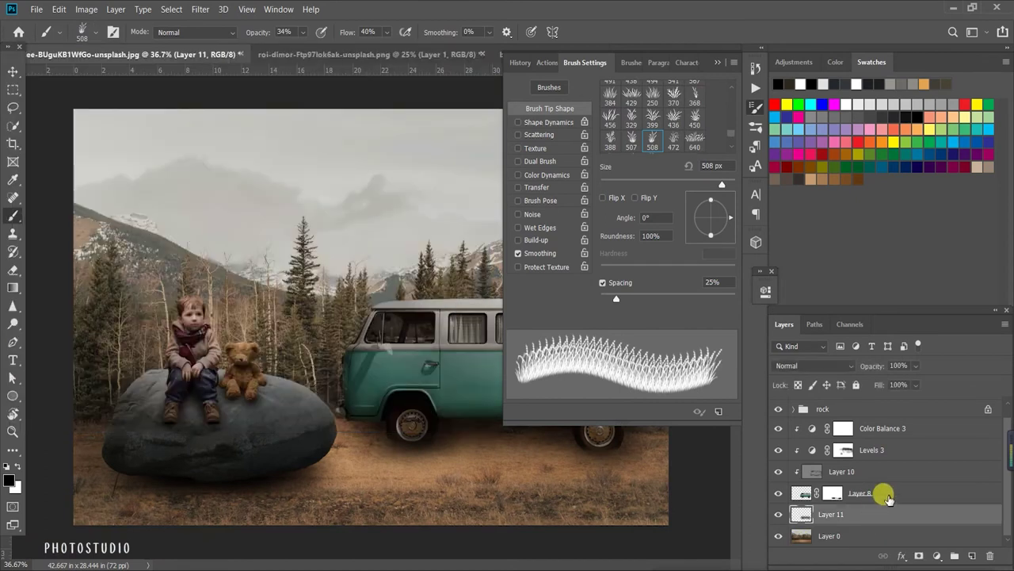
scroll(883, 494, "up", 1)
left_click(870, 438)
left_click(972, 555)
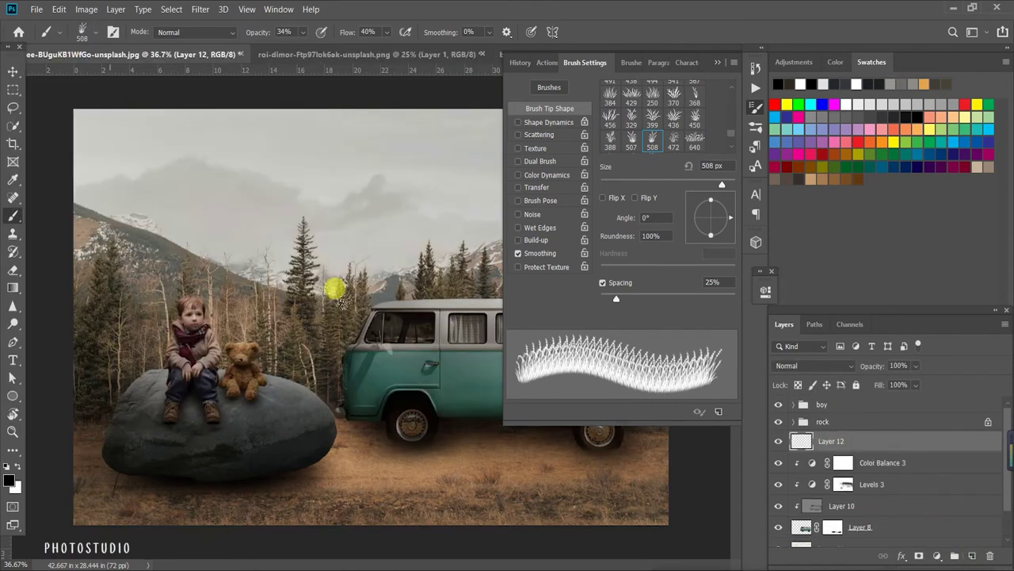
Try char_grass34 and char_grass29, settling on the char_grass50 brush.
left_click(85, 32)
left_click(131, 258)
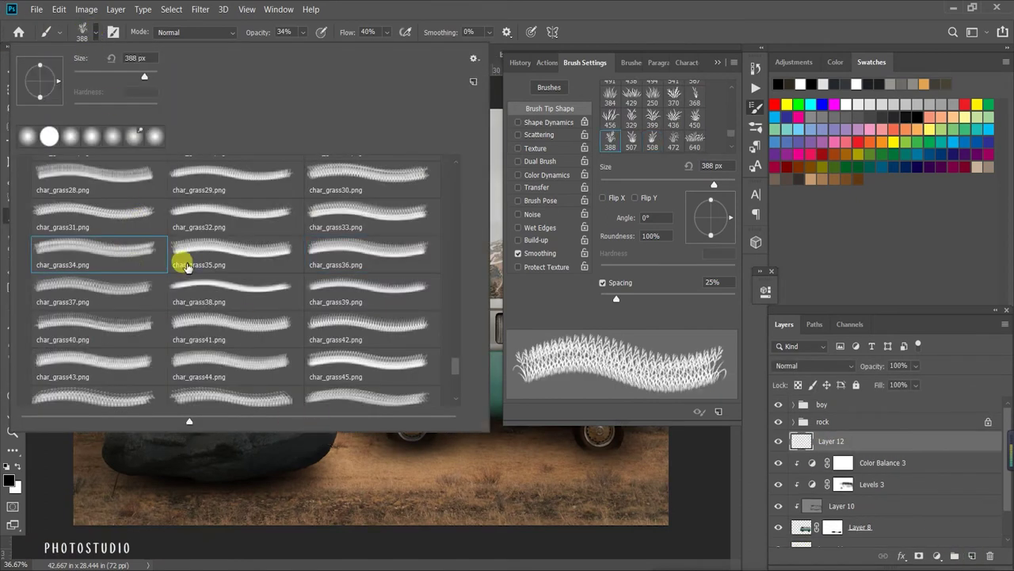
left_click(202, 187)
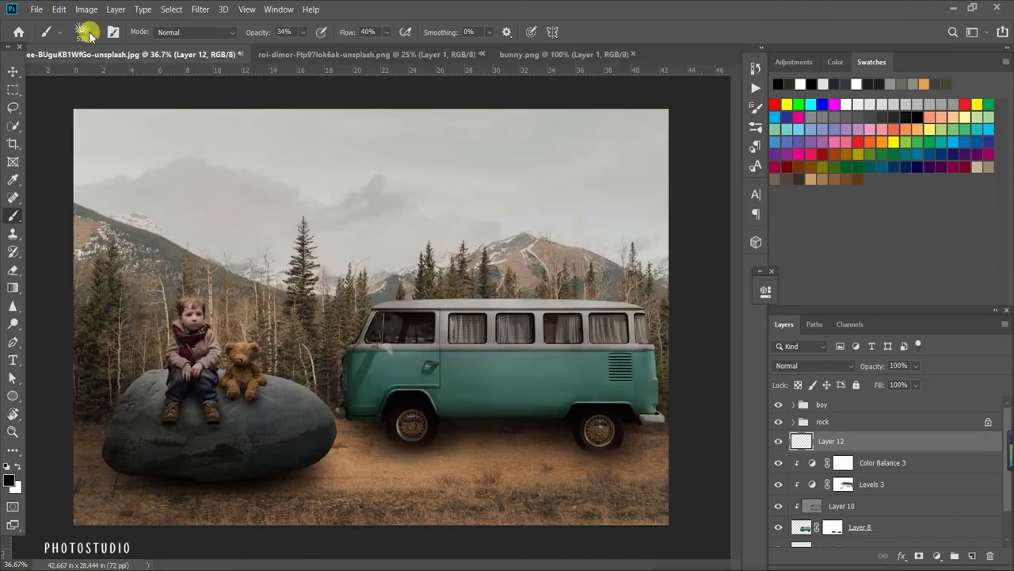
left_click(88, 34)
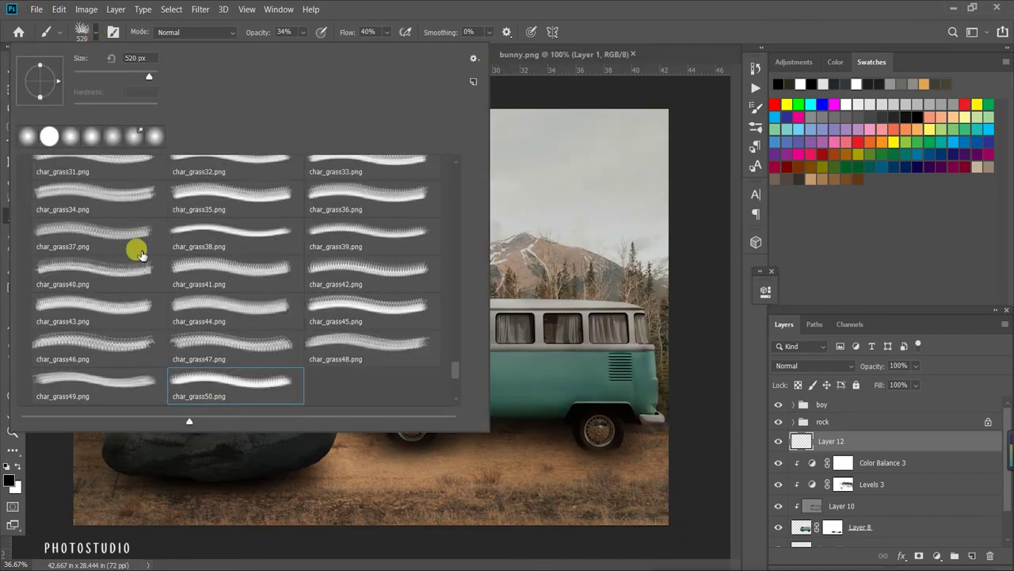
left_click(424, 351)
scroll(423, 351, "up", 3)
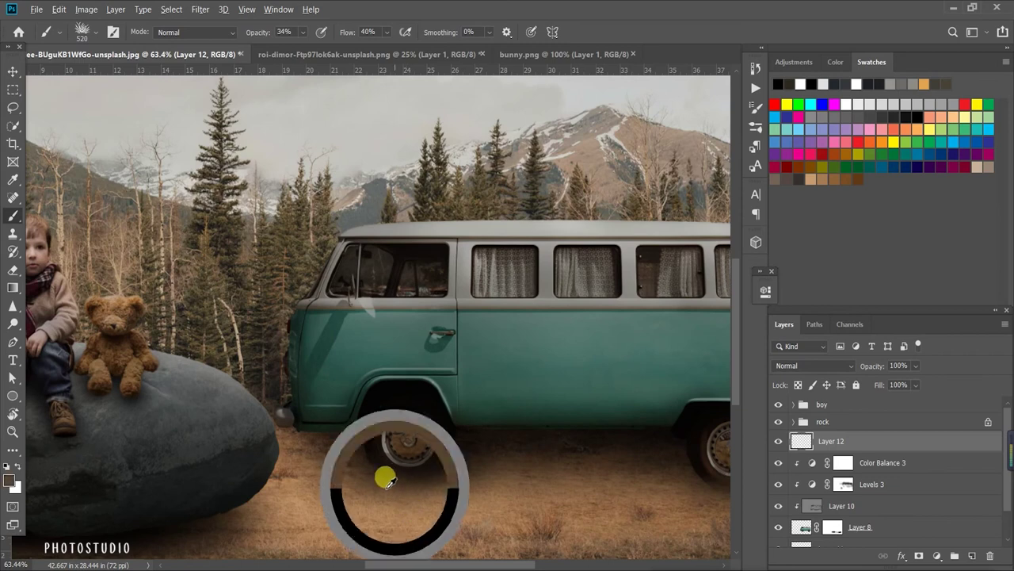
Shrink the brush to about 187 px with 77% opacity and 67% flow.
left_click_drag(413, 413, 317, 407)
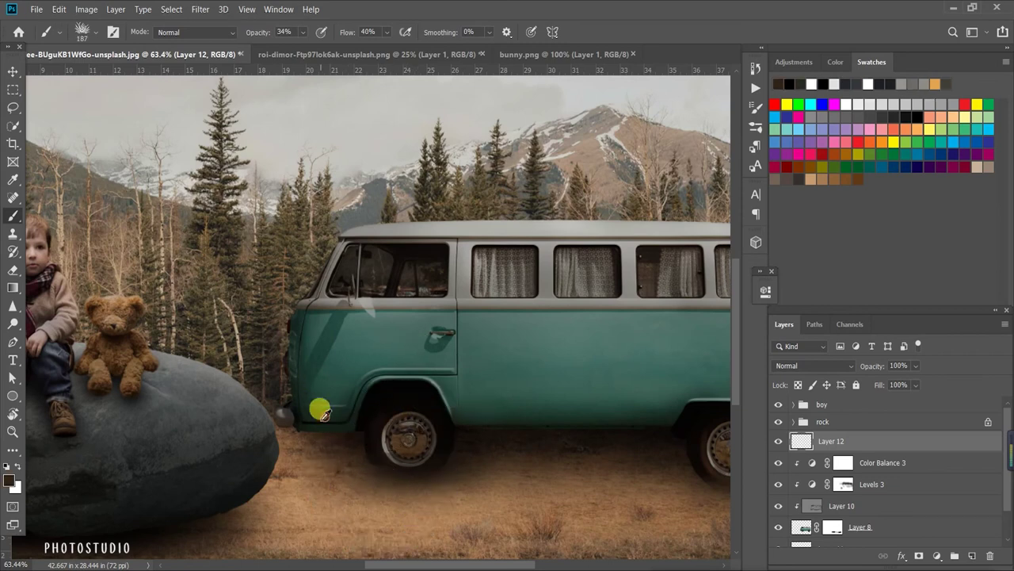
scroll(420, 511, "up", 2)
left_click_drag(256, 31, 277, 32)
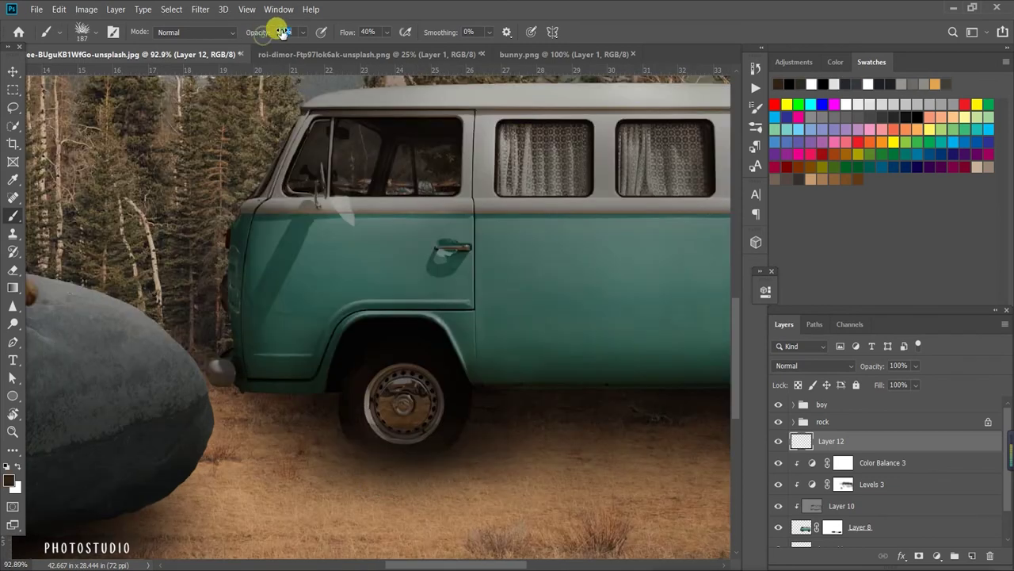
left_click_drag(341, 31, 359, 32)
left_click_drag(256, 32, 268, 31)
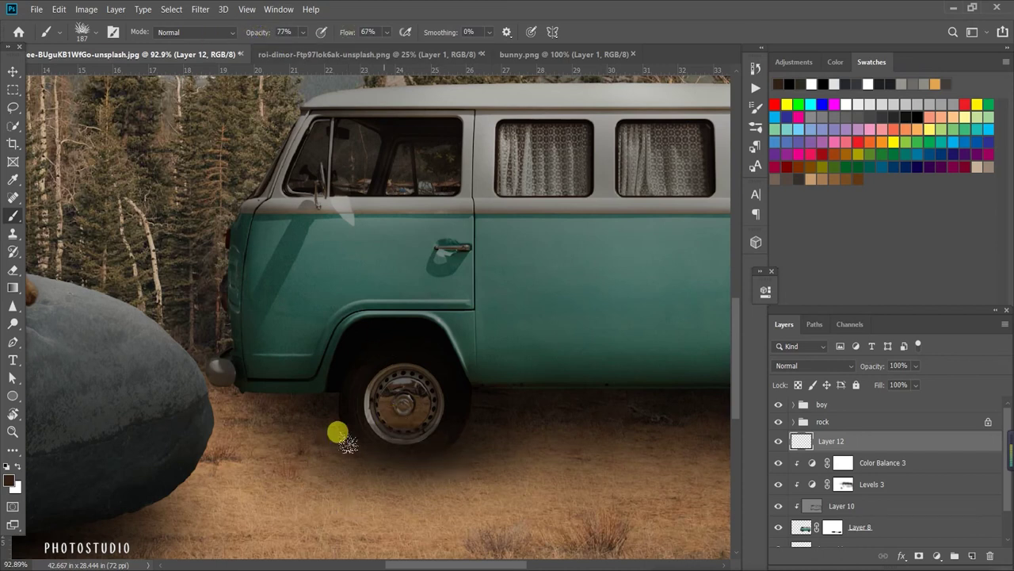
Paint dark strokes on the ground under the front wheel, then slightly shrink the brush.
left_click_drag(379, 453, 343, 427)
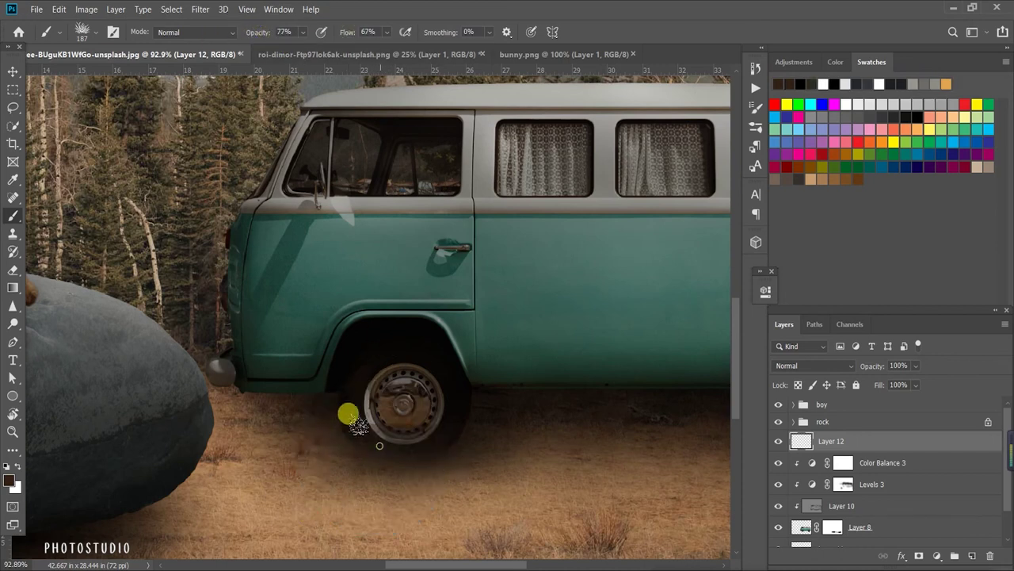
scroll(198, 455, "down", 3)
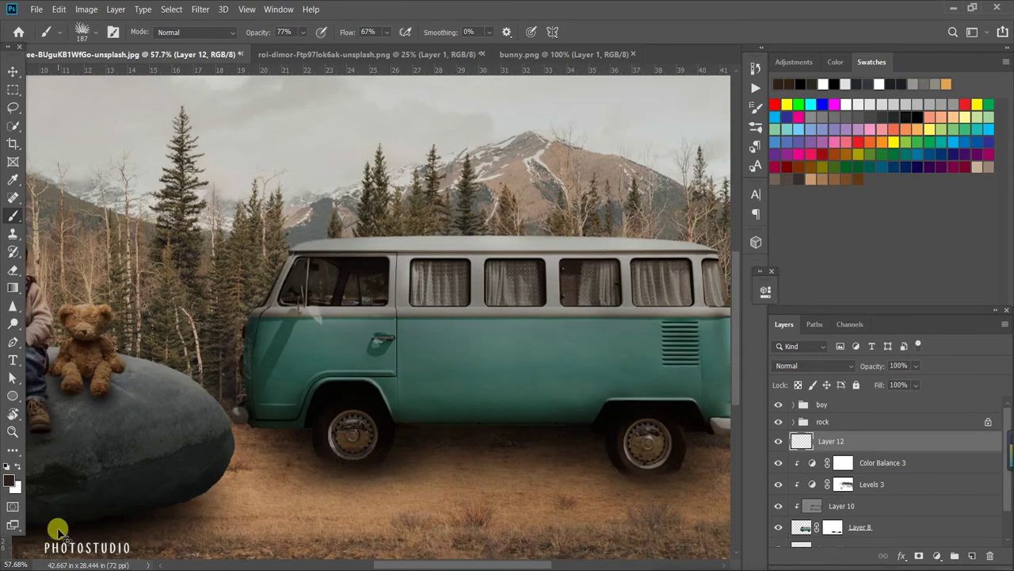
scroll(283, 486, "up", 3)
key("bracketleft")
key("bracketleft")
key("bracketleft")
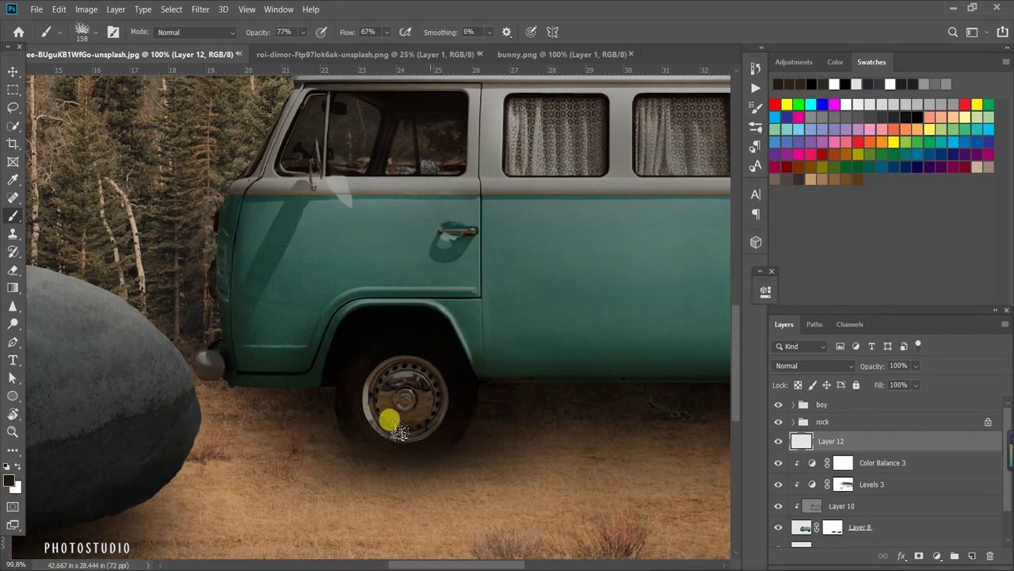
scroll(592, 421, "down", 4)
scroll(607, 428, "up", 2)
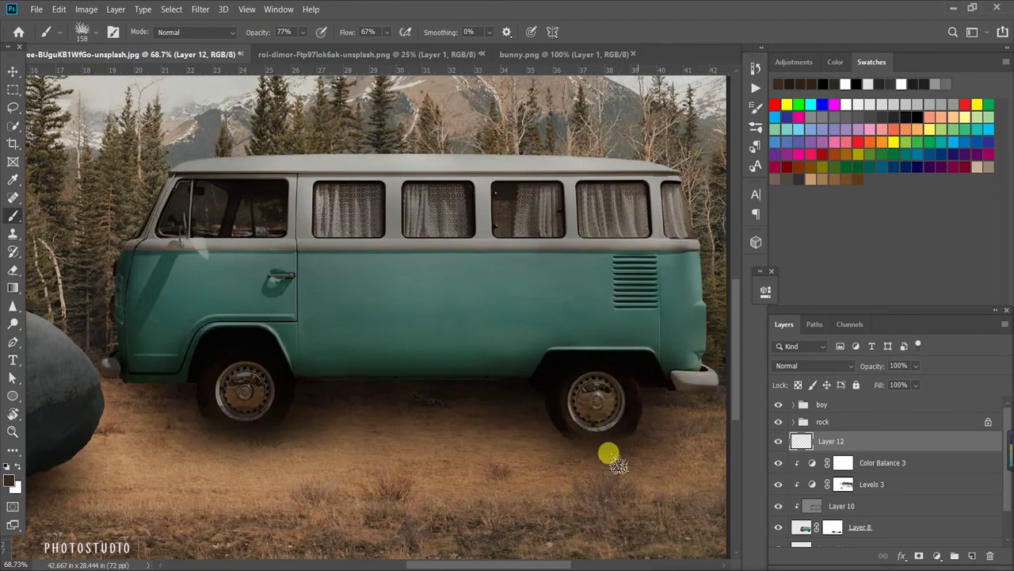
scroll(448, 509, "down", 1)
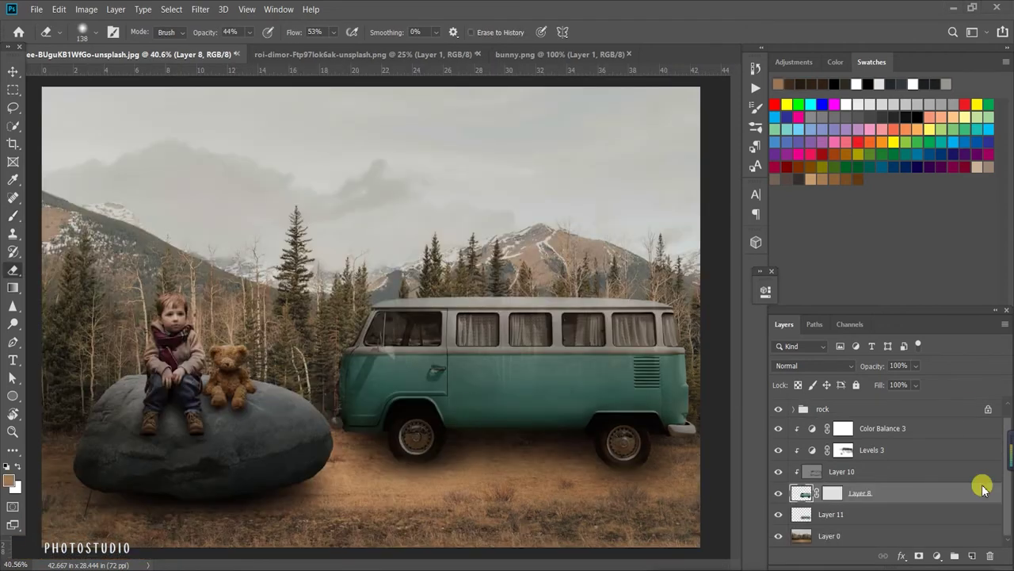
Add a new empty layer above the Color Balance 3 layer.
left_click(919, 515)
scroll(933, 503, "up", 1)
left_click(894, 422)
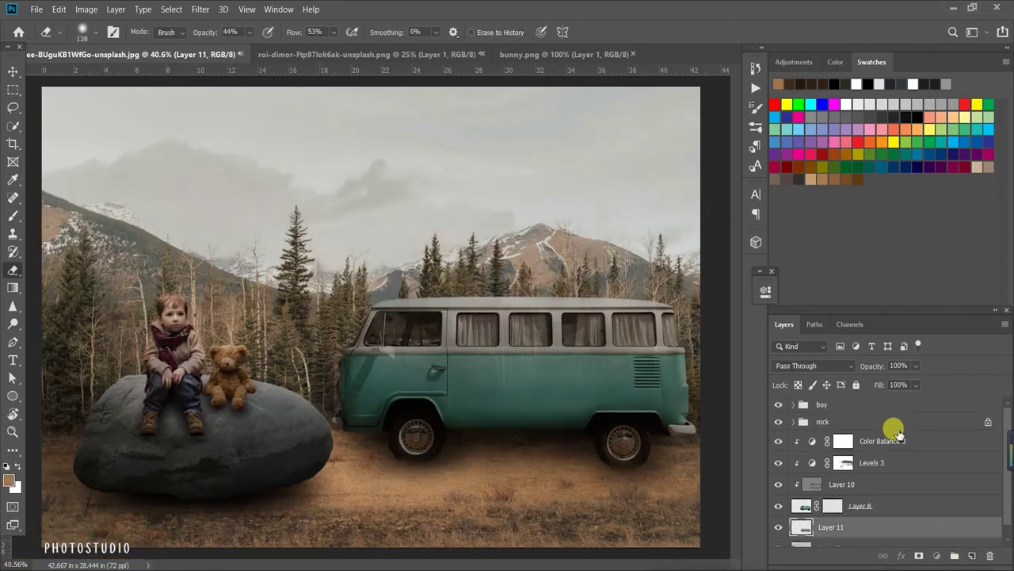
left_click(903, 441)
left_click(972, 557)
Choose the 97 px grass brush from the brush presets.
left_click(54, 32)
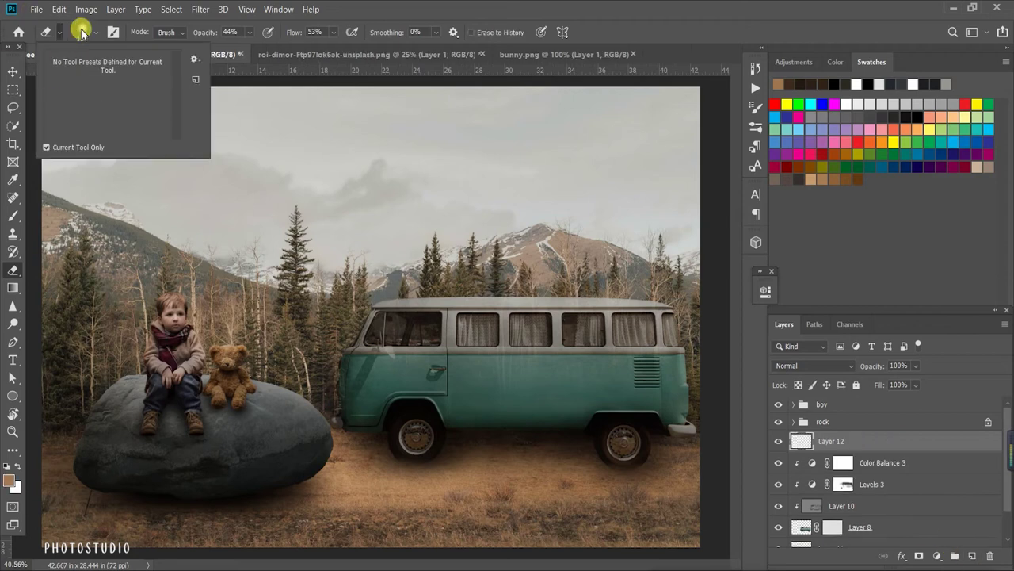
left_click(84, 32)
left_click(70, 136)
key("Return")
scroll(388, 454, "up", 4, "alt")
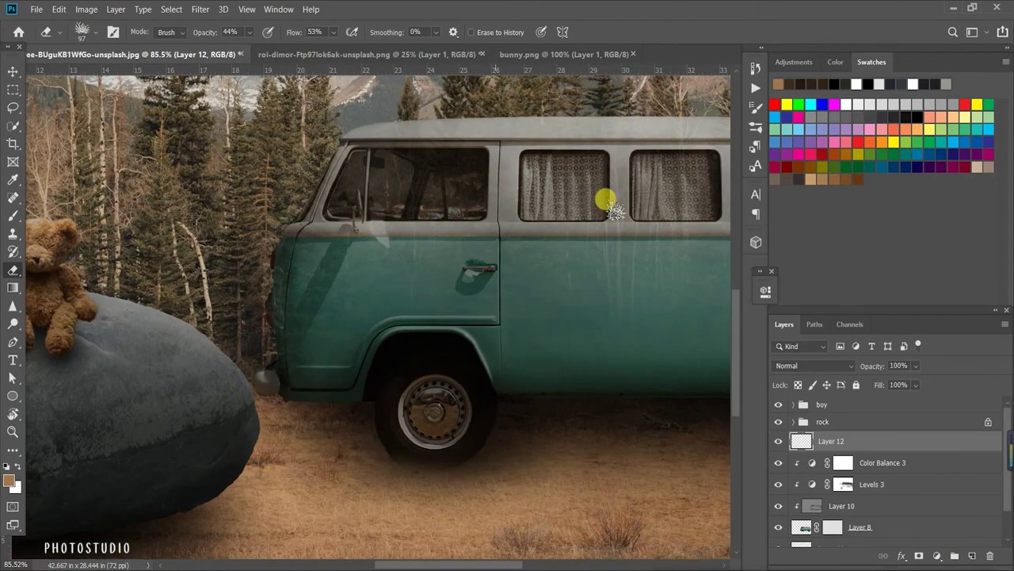
Enable Shape Dynamics: Size Jitter 3%, Minimum Diameter 0%, Angle Jitter 10%, Roundness Jitter 13%.
left_click(754, 105)
left_click(519, 122)
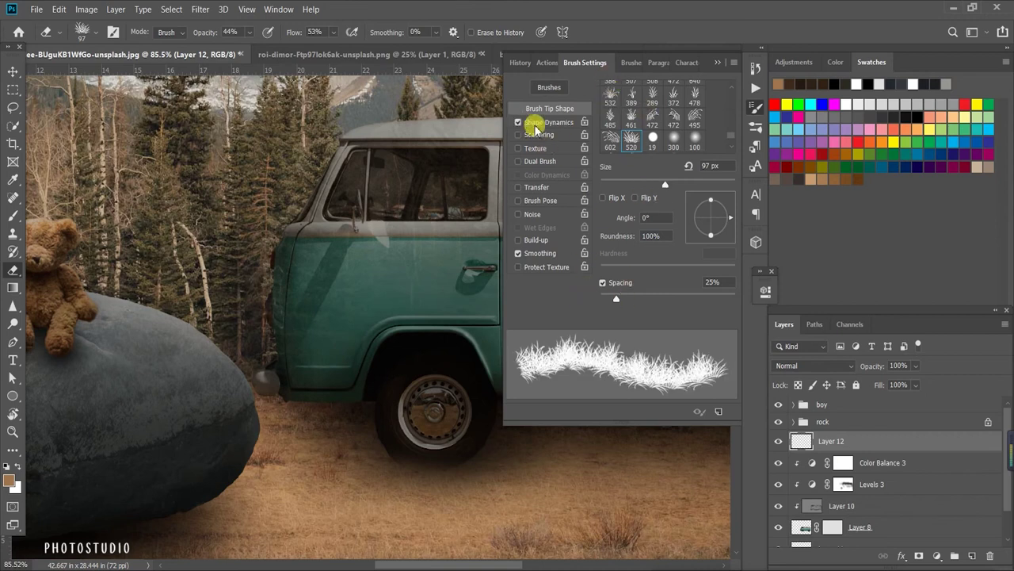
left_click(536, 124)
left_click_drag(625, 114, 606, 103)
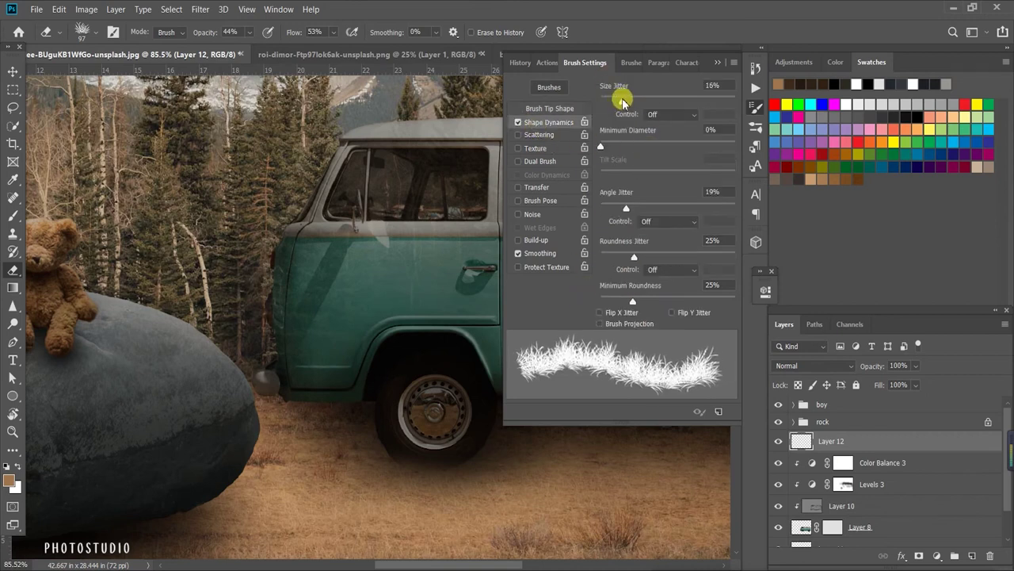
left_click_drag(616, 146, 572, 142)
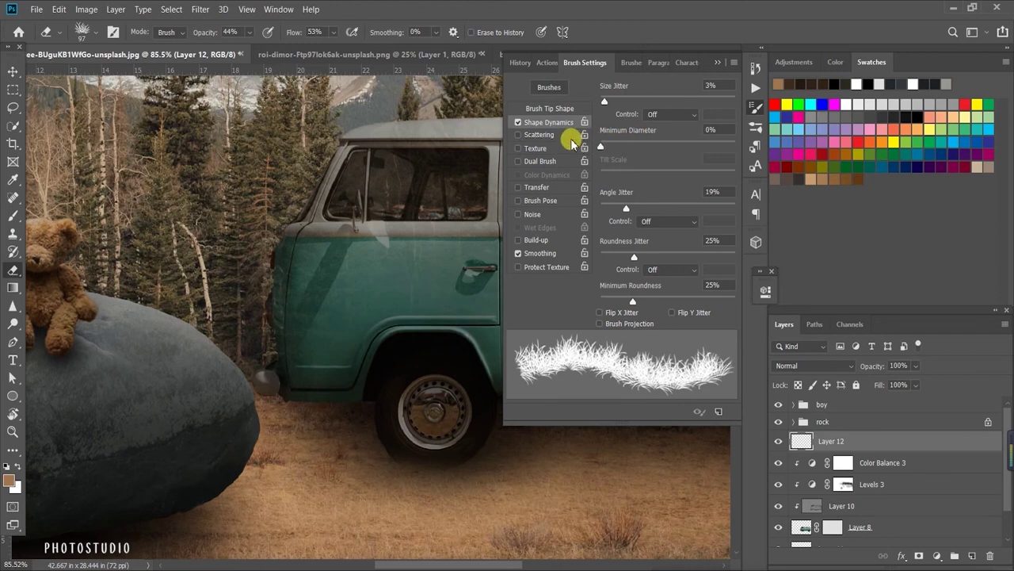
left_click_drag(627, 208, 615, 211)
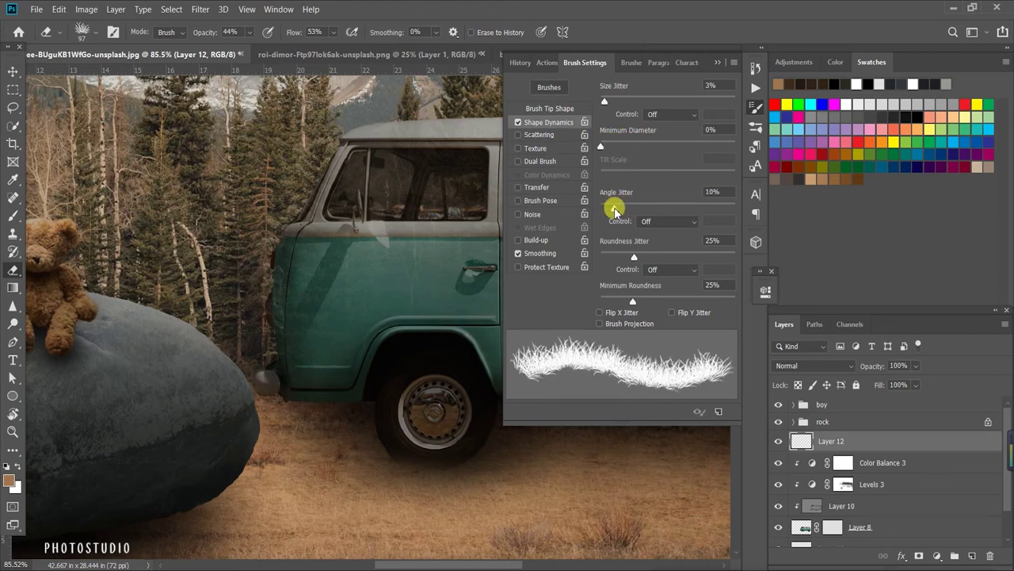
left_click_drag(633, 257, 621, 271)
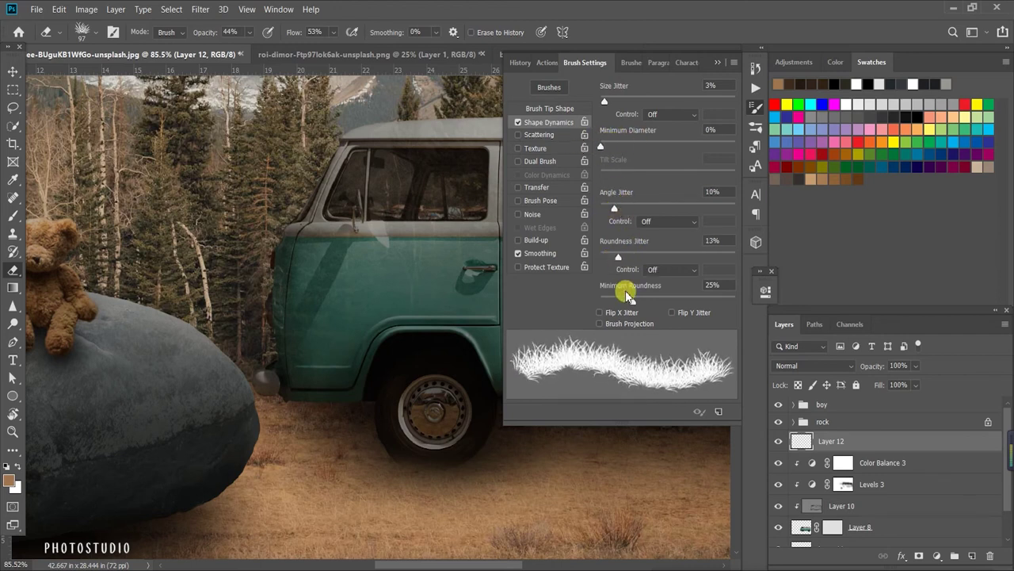
left_click(718, 63)
scroll(381, 456, "up", 2)
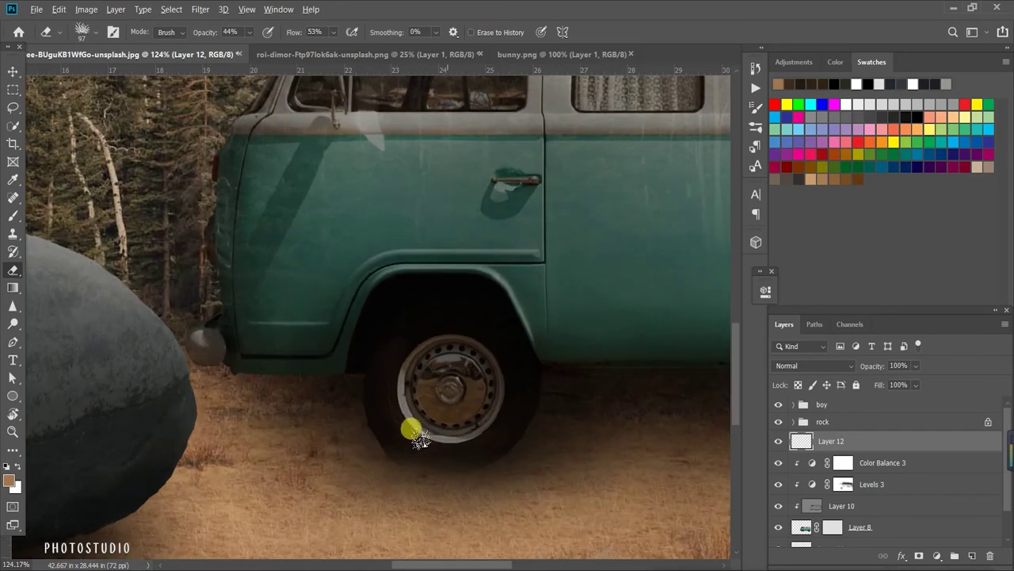
With the Brush tool, sample dark brown from the ground near the wheel.
key("b")
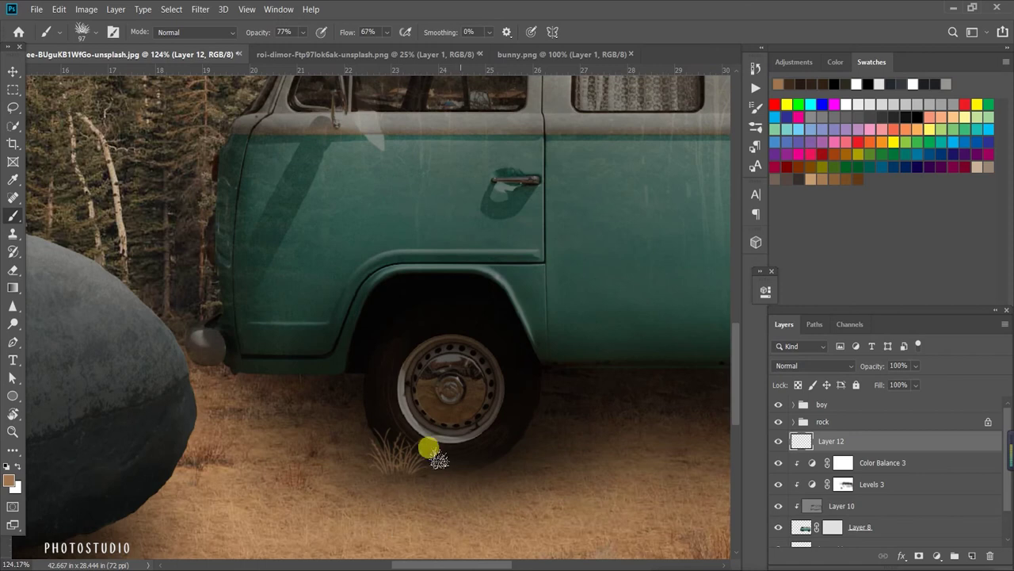
scroll(500, 519, "down", 5)
scroll(480, 453, "up", 2)
scroll(430, 462, "up", 2)
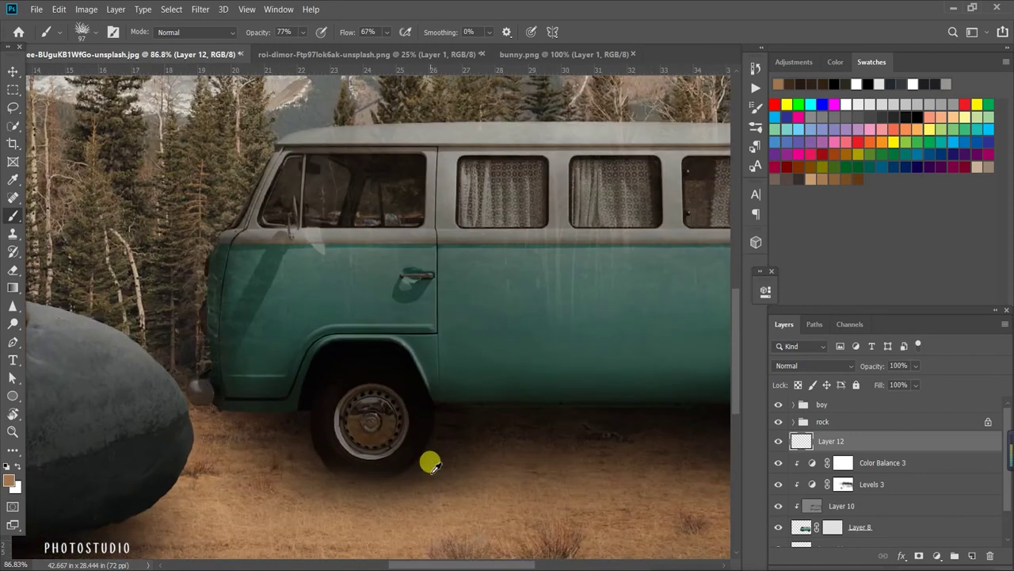
left_click(294, 468, "alt")
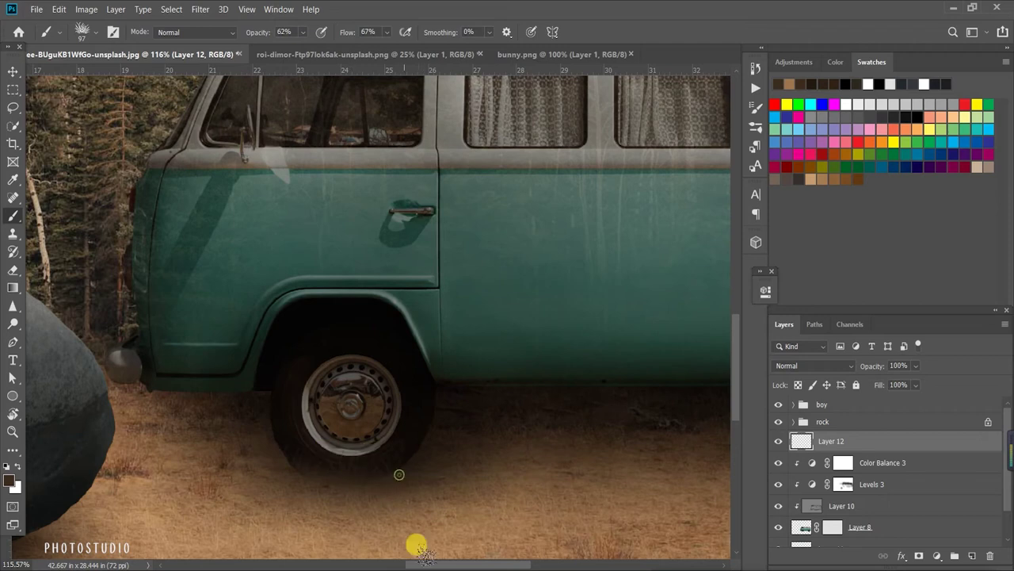
Enlarge the brush slightly and paint grass around the rear wheel's base.
scroll(436, 407, "down", 3)
scroll(437, 408, "right", 5)
key("bracketright")
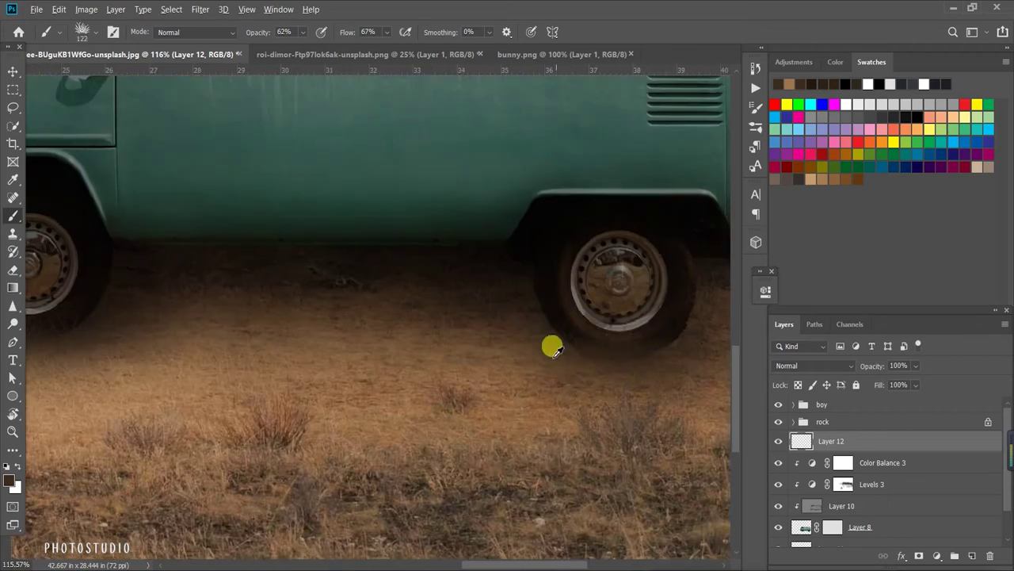
left_click_drag(554, 340, 514, 312)
scroll(602, 485, "down", 3)
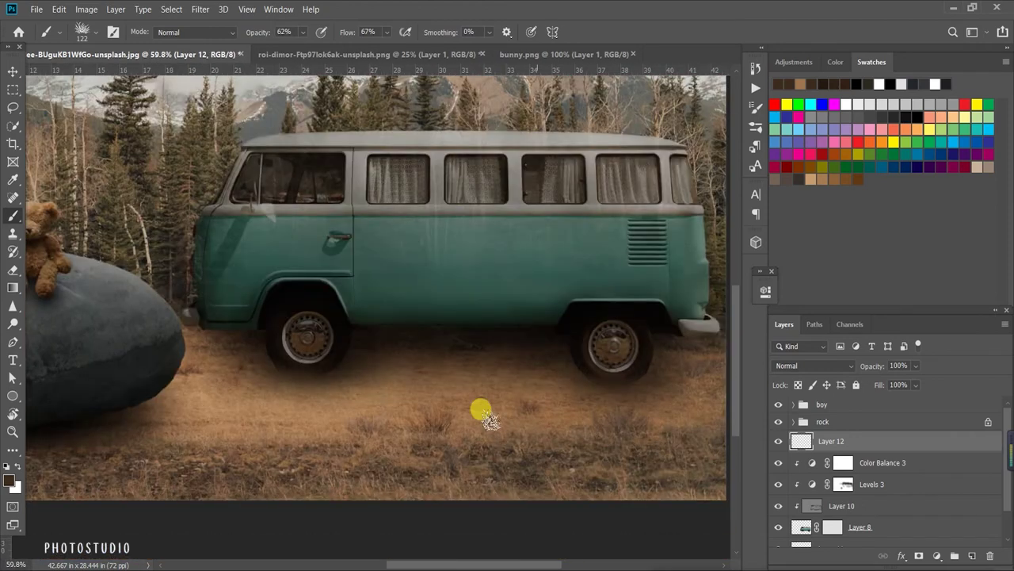
scroll(525, 451, "down", 1)
scroll(276, 404, "down", 1)
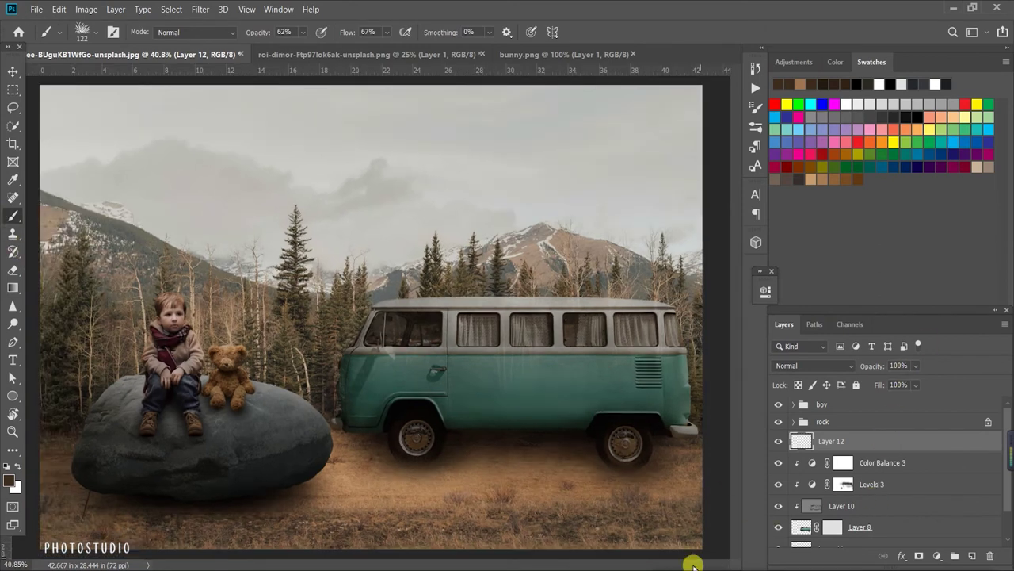
On the Levels 3 layer mask, use a soft round brush at 53% opacity and 49% flow.
key("b")
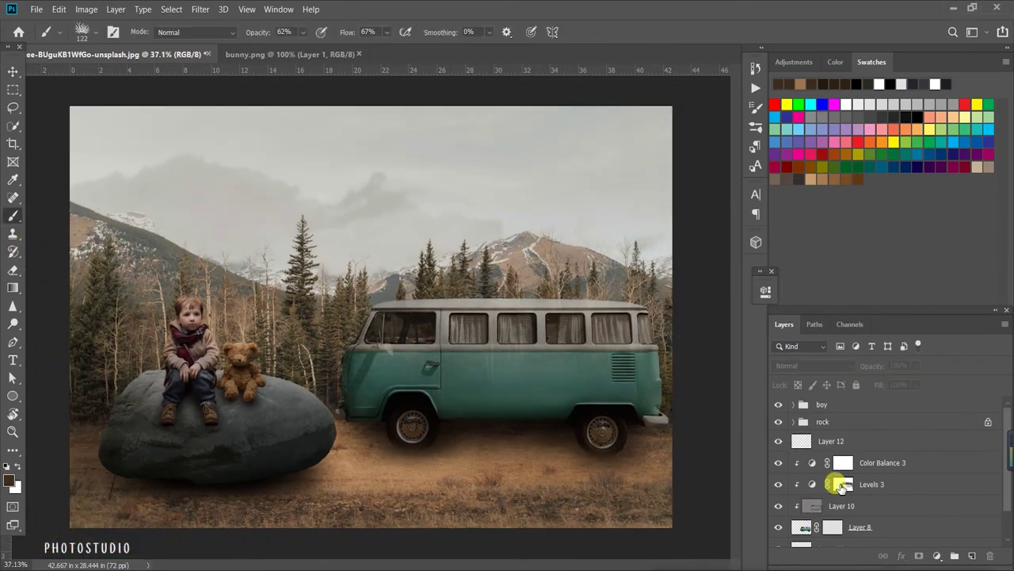
left_click(843, 485)
left_click(88, 32)
left_click(87, 127)
left_click(644, 32)
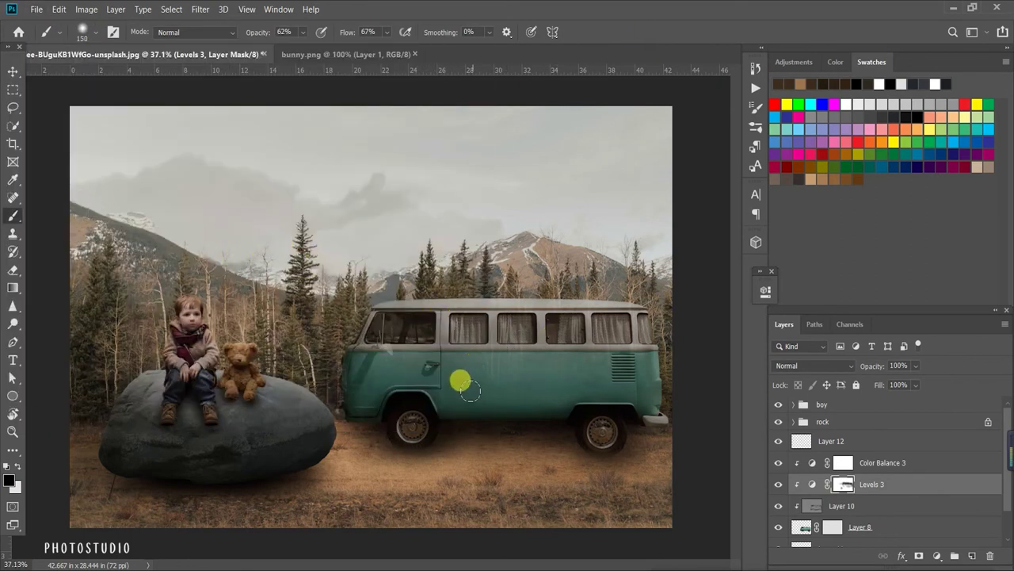
left_click_drag(349, 32, 339, 31)
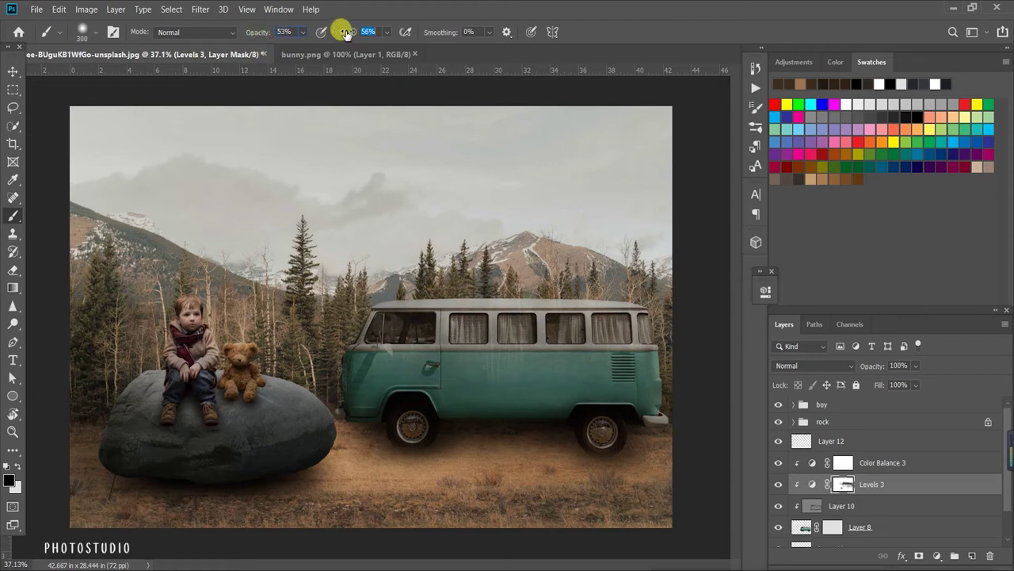
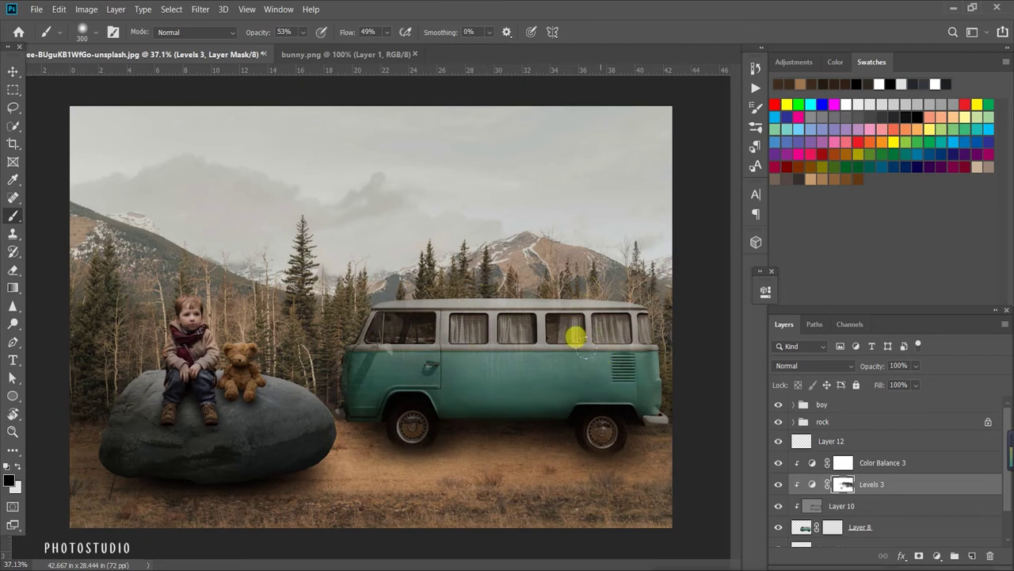
Drag the bunny from bunny.png into the landscape as Layer 13, stack it above Layer 12, and set it on the van roof.
scroll(343, 294, "down", 1)
scroll(388, 373, "down", 1)
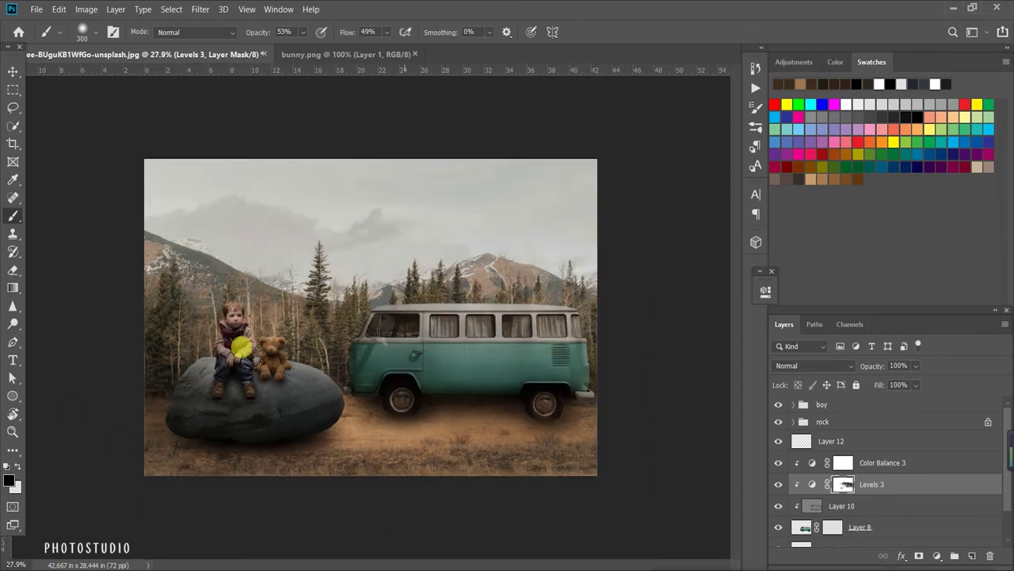
scroll(165, 232, "down", 1)
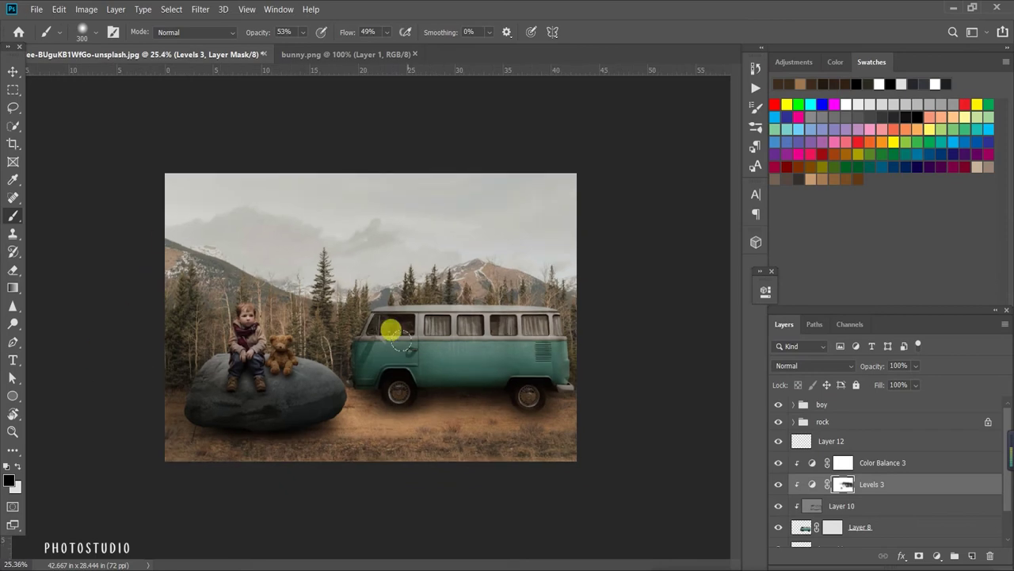
scroll(550, 306, "up", 1)
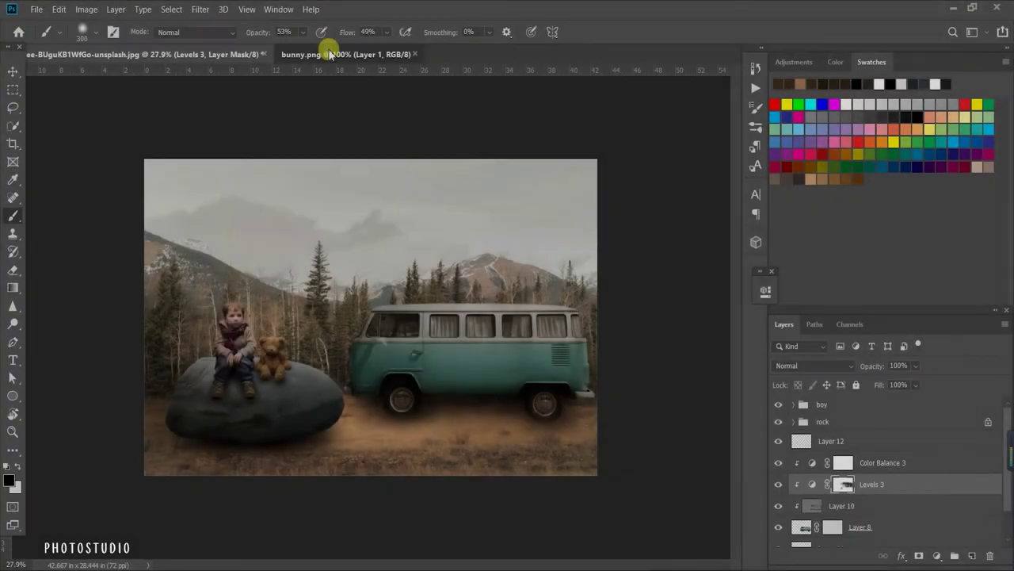
left_click(330, 54)
left_click(13, 71)
mouse_move(317, 302)
left_mouse_down()
mouse_move(261, 181)
mouse_move(140, 54)
mouse_move(392, 215)
left_mouse_up()
mouse_move(872, 485)
left_mouse_down()
mouse_move(871, 401)
mouse_move(861, 441)
mouse_move(815, 427)
left_mouse_up()
mouse_move(431, 222)
left_mouse_down()
mouse_move(460, 231)
mouse_move(495, 270)
left_mouse_up()
Group Layers 12 through 8 plus Layer 11 into a group named car.
left_click(878, 465)
scroll(883, 492, "down", 2)
left_click(878, 497, "shift")
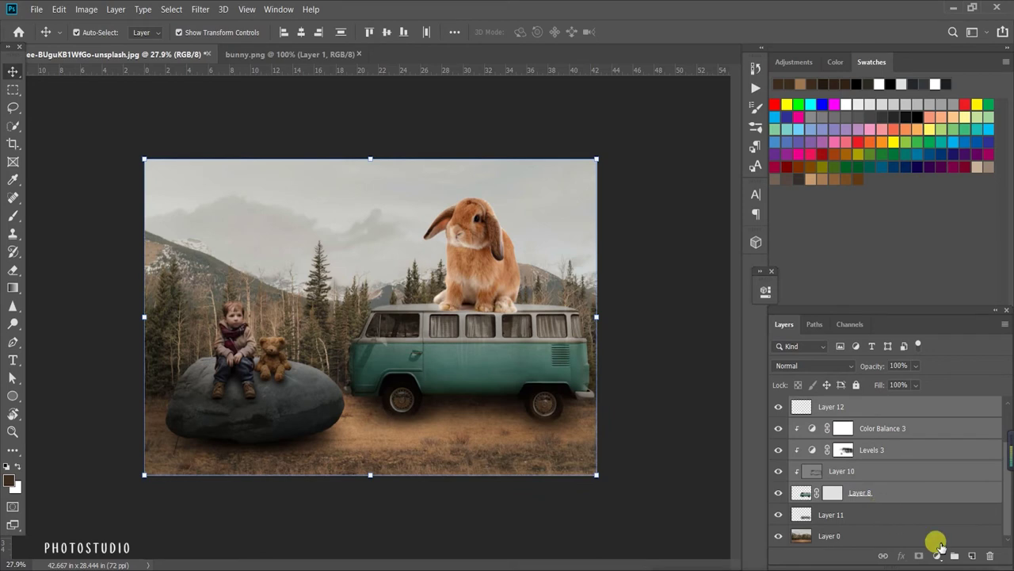
left_click(904, 519, "shift")
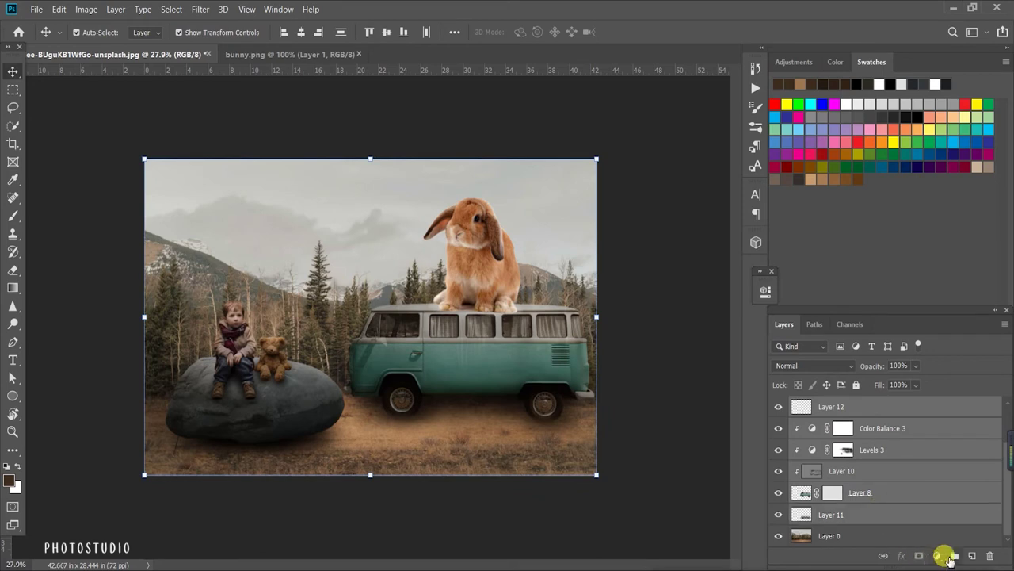
left_click(951, 557)
type("car")
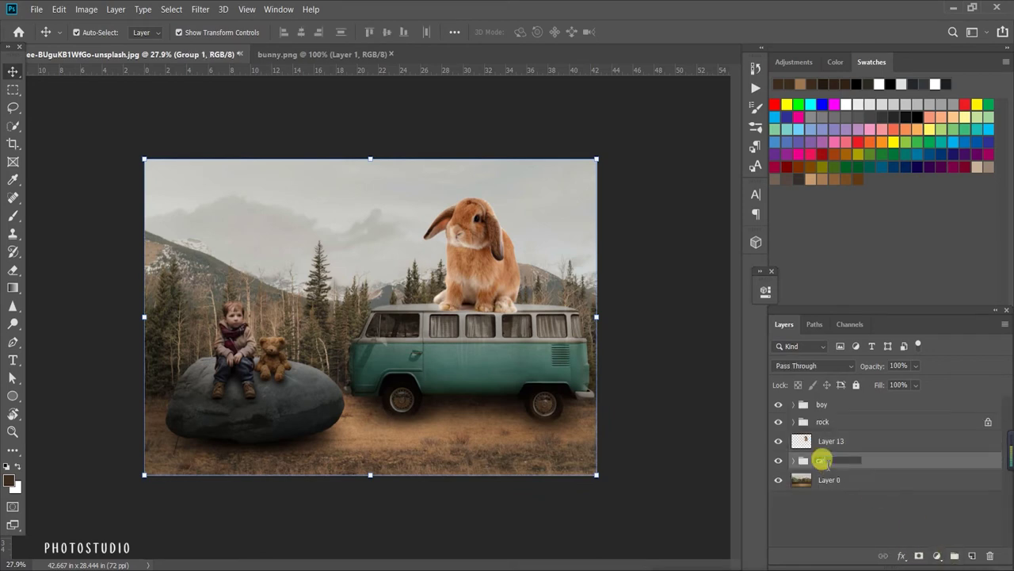
Nudge the bunny slightly lower on the van roof.
left_click(832, 441)
left_click_drag(514, 211, 481, 266)
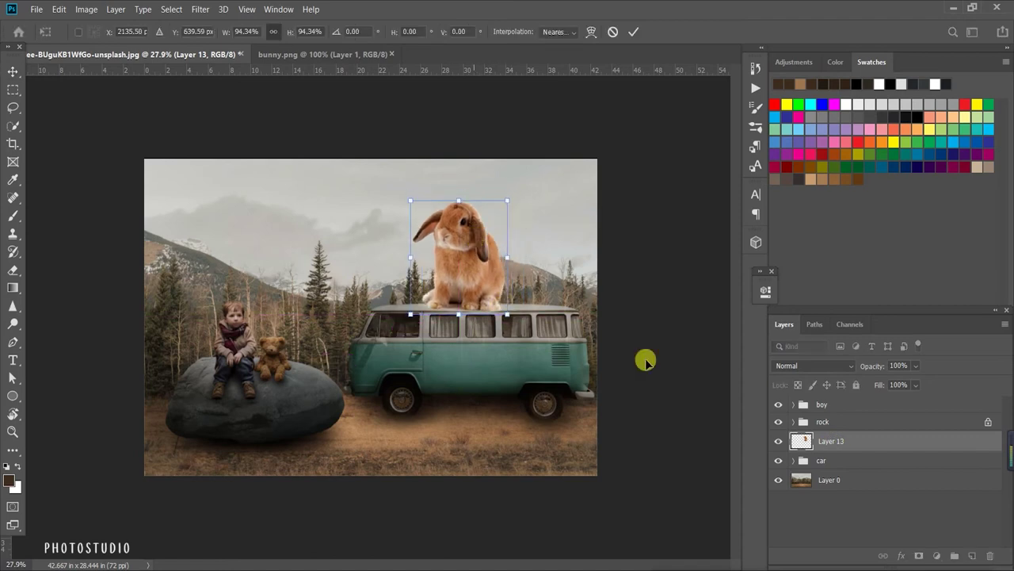
left_click(658, 400)
scroll(441, 245, "up", 2)
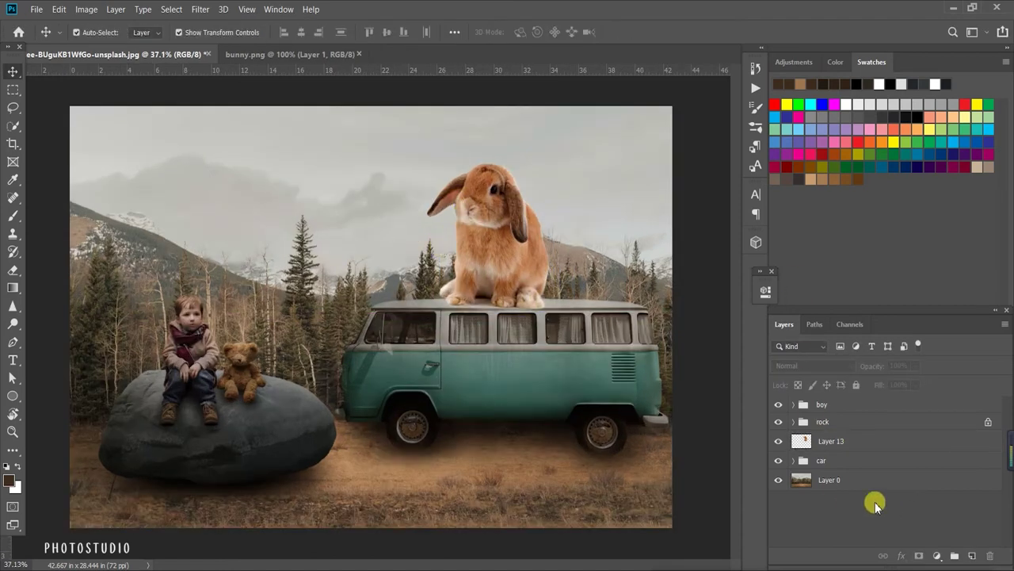
Add a Levels adjustment clipped to the bunny, lowering output white to darken it.
left_click(935, 559)
left_click(927, 380)
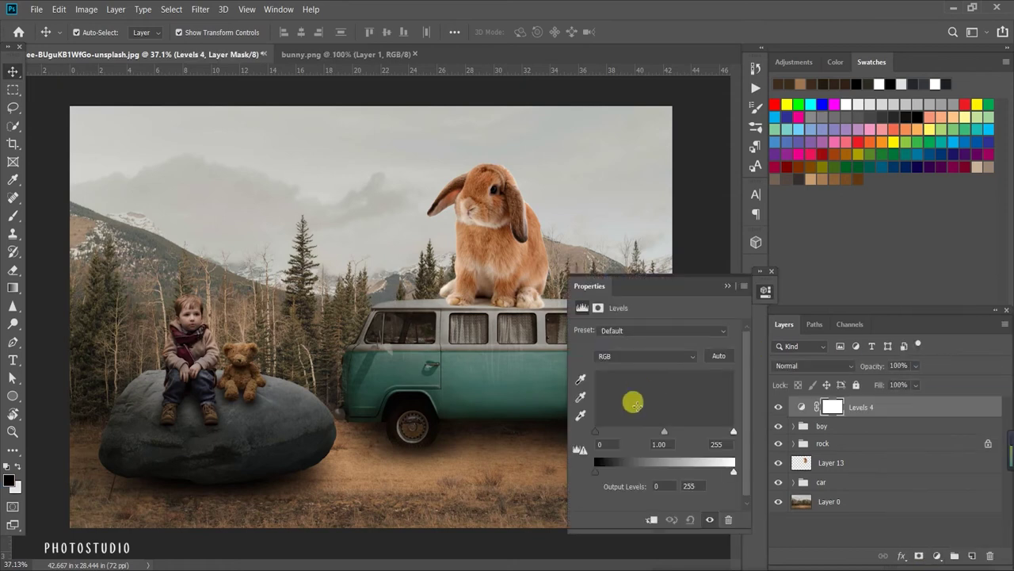
left_click_drag(909, 422, 891, 452)
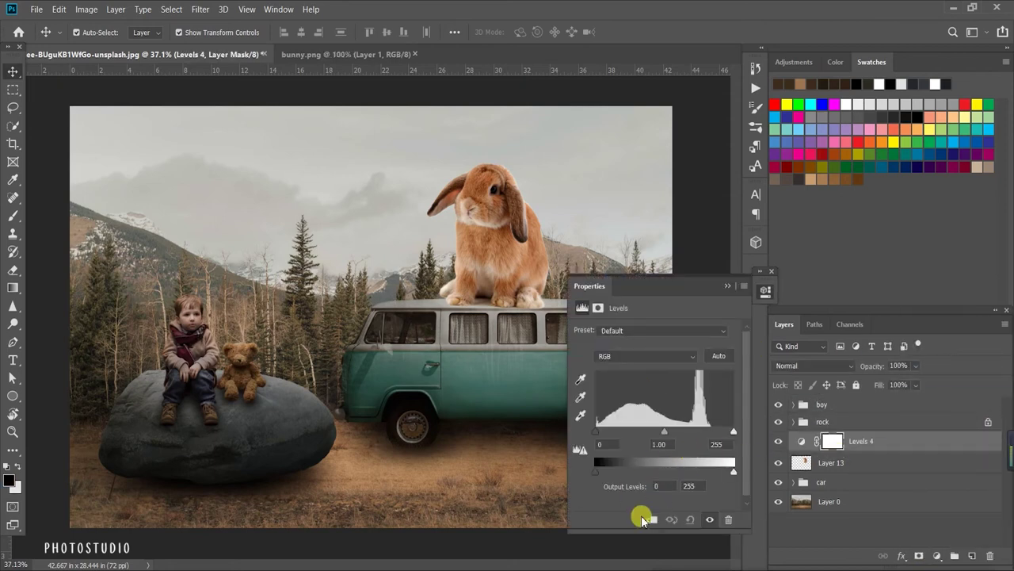
left_click(651, 519)
mouse_move(691, 473)
left_mouse_down()
mouse_move(702, 469)
mouse_move(691, 473)
left_mouse_up()
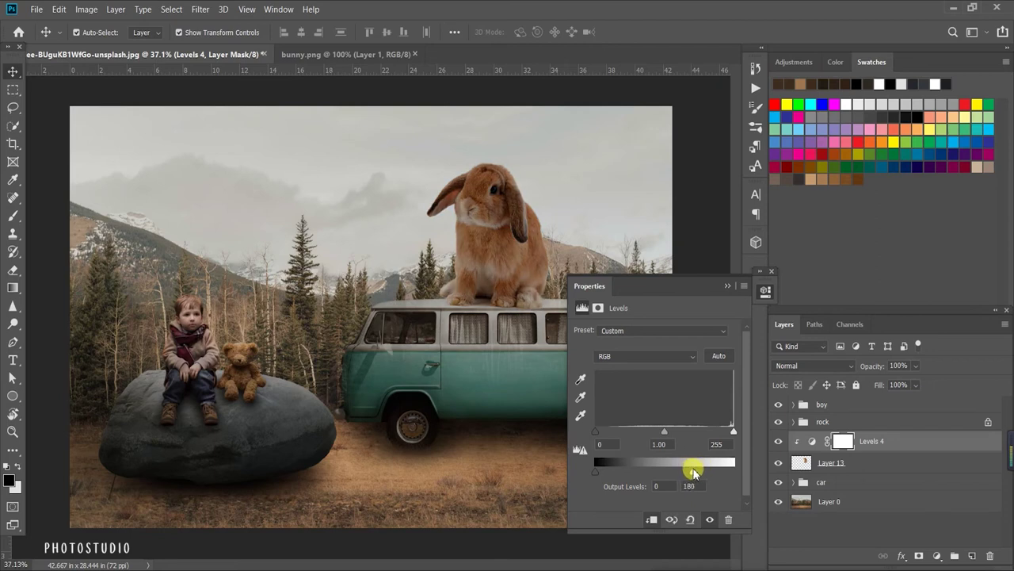
left_click(727, 285)
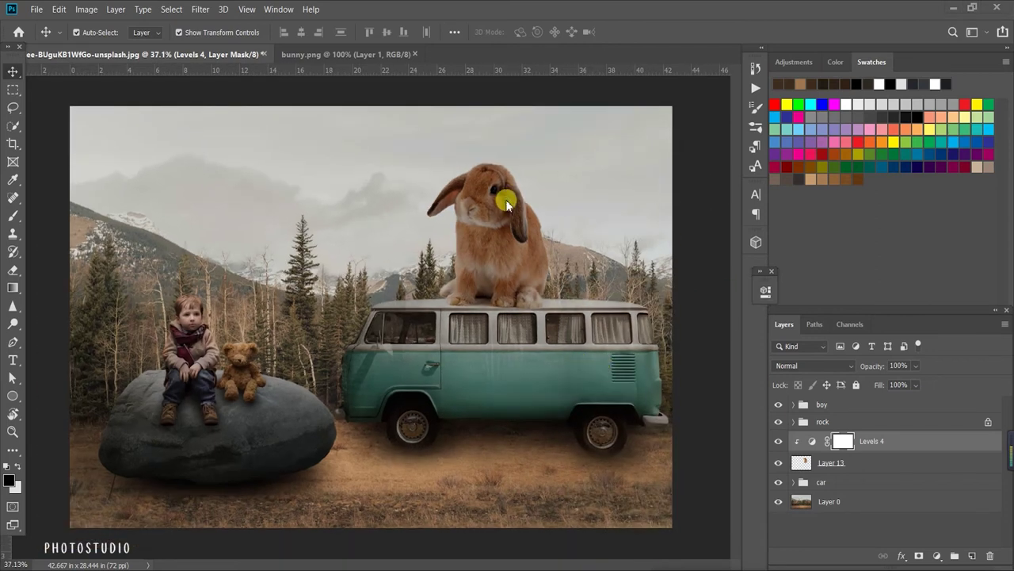
left_click(868, 422)
left_click(870, 443)
Add a Hue/Saturation adjustment clipped to the bunny with Saturation -9.
left_click(937, 556)
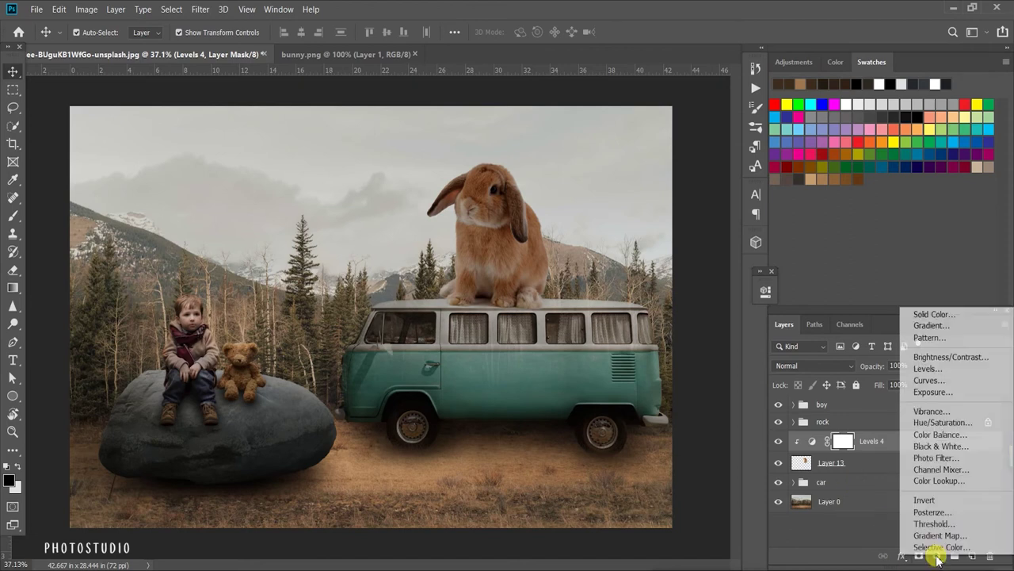
left_click(931, 422)
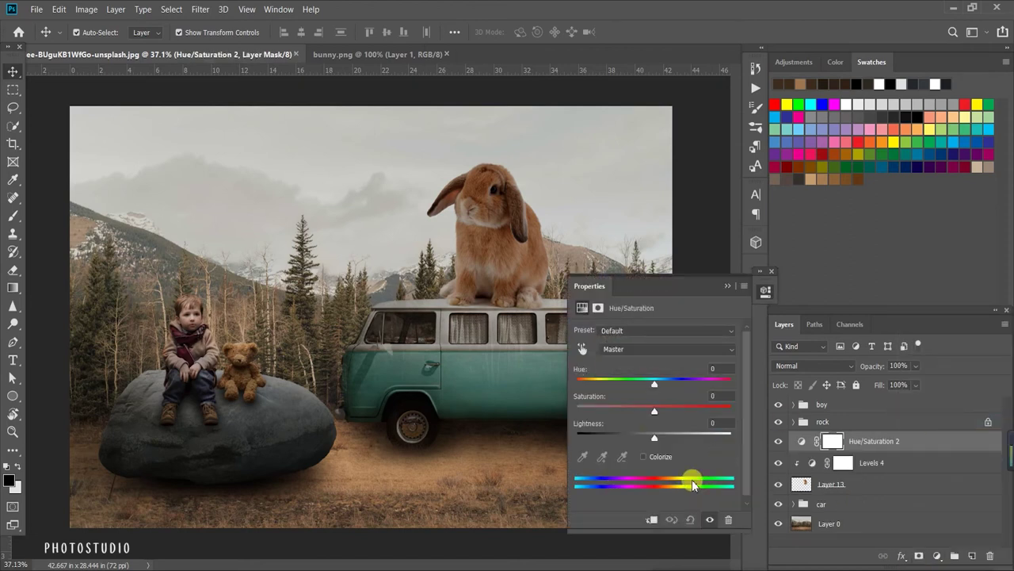
left_click(650, 519)
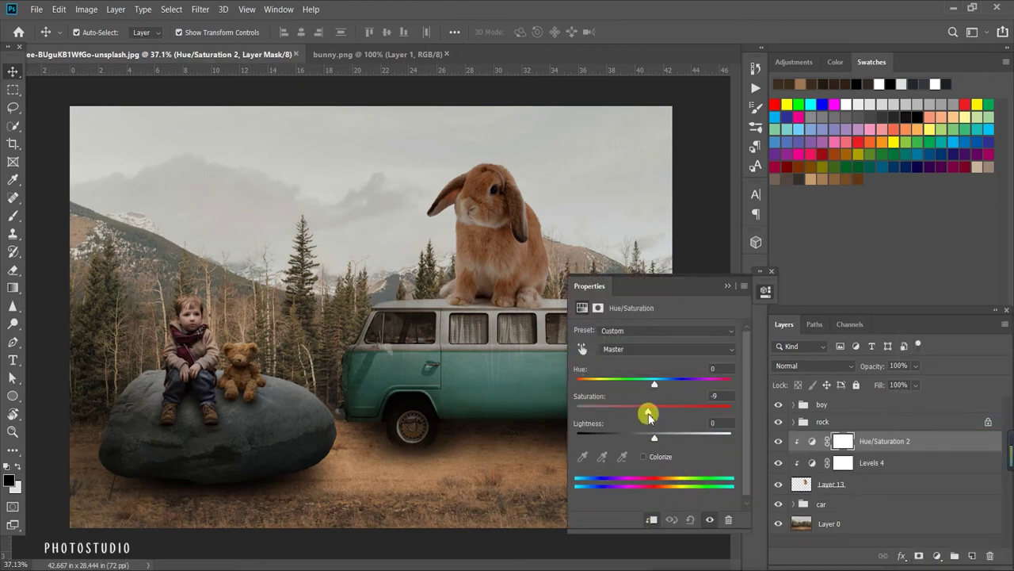
left_click(649, 412)
left_click(852, 462)
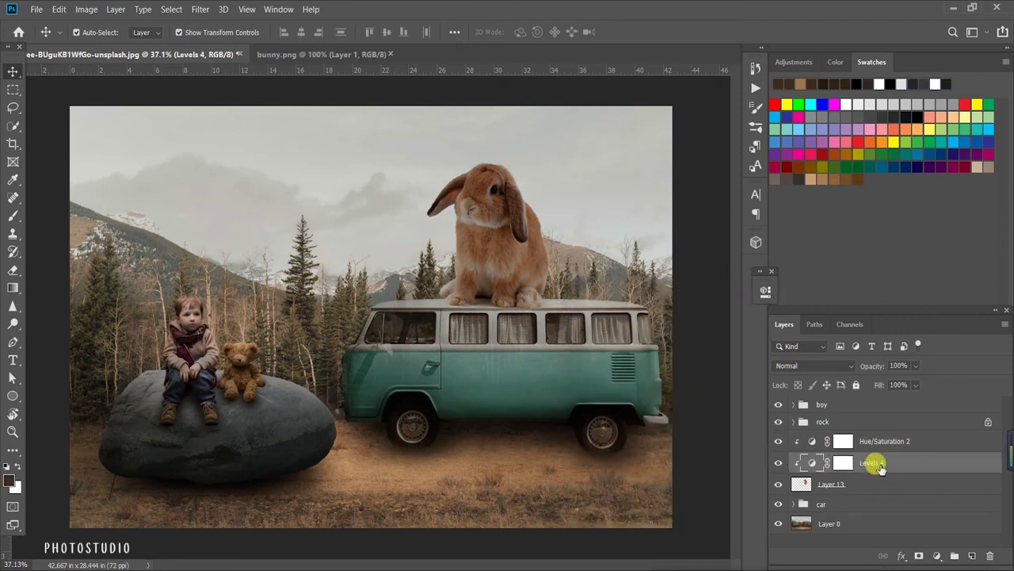
left_click(843, 462)
With a 171 px brush, paint the Levels 4 mask over the bunny's face, ear and chest.
key("b")
scroll(471, 159, "up", 2)
scroll(516, 215, "up", 2)
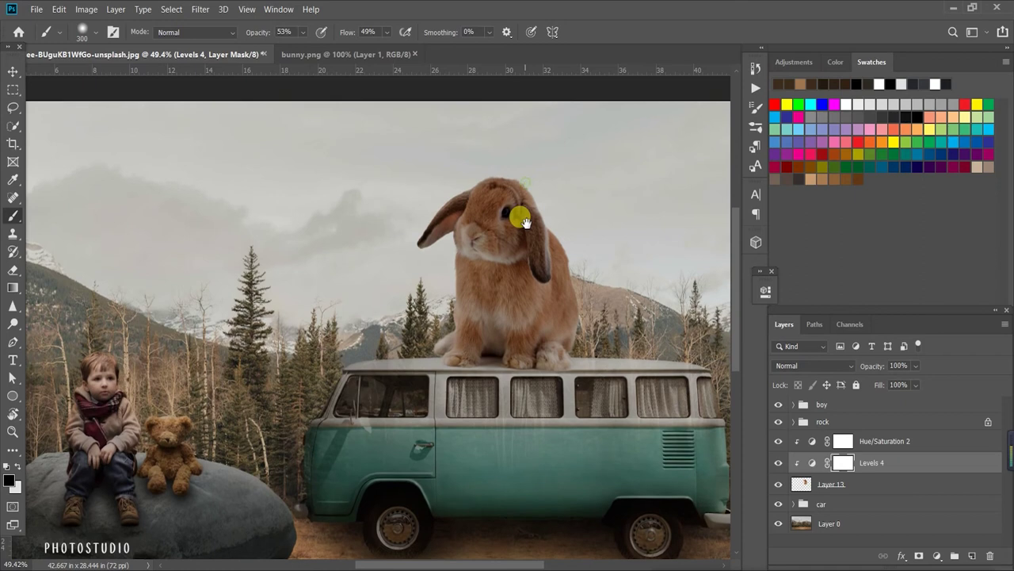
left_click_drag(508, 190, 498, 207)
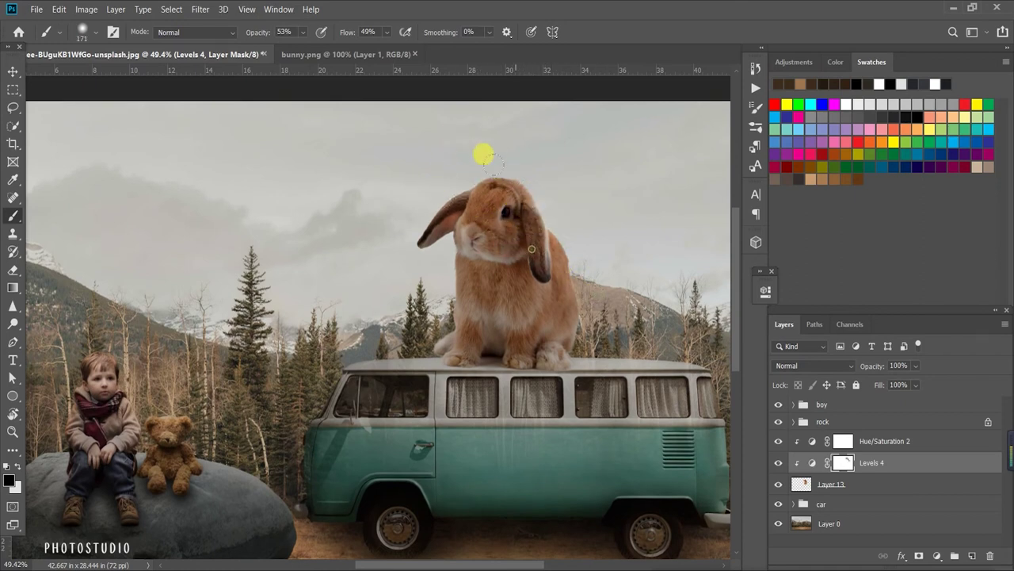
left_click_drag(441, 216, 445, 192)
mouse_move(457, 298)
left_mouse_down()
mouse_move(503, 294)
mouse_move(514, 335)
mouse_move(550, 249)
mouse_move(527, 266)
left_mouse_up()
Extend the mask around the bunny's left ear and chest, and add a new layer above the bunny.
mouse_move(510, 197)
left_mouse_down()
mouse_move(430, 215)
mouse_move(441, 176)
left_mouse_up()
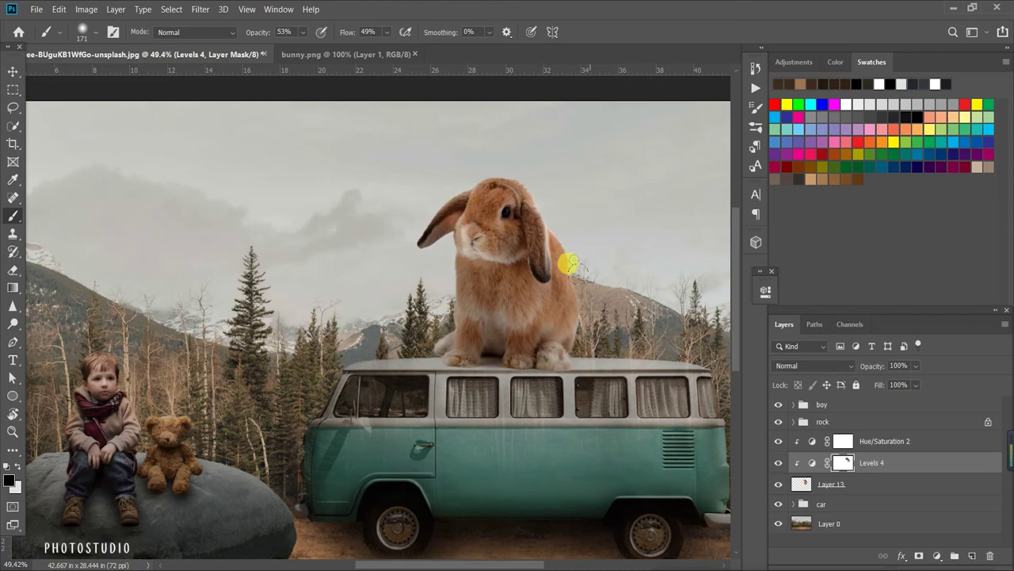
mouse_move(433, 251)
left_mouse_down()
mouse_move(415, 324)
mouse_move(430, 328)
mouse_move(412, 275)
left_mouse_up()
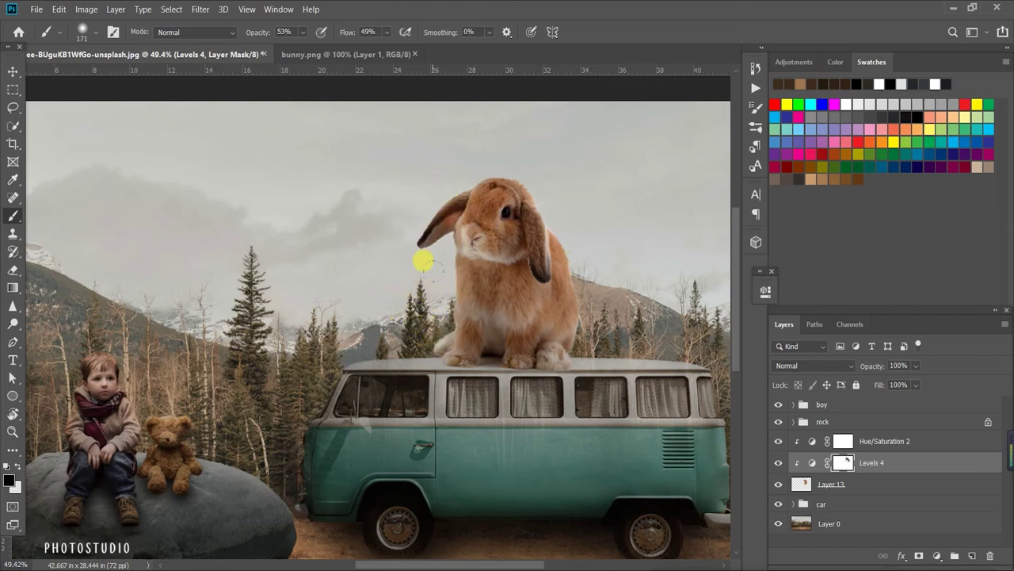
left_click_drag(485, 299, 474, 308)
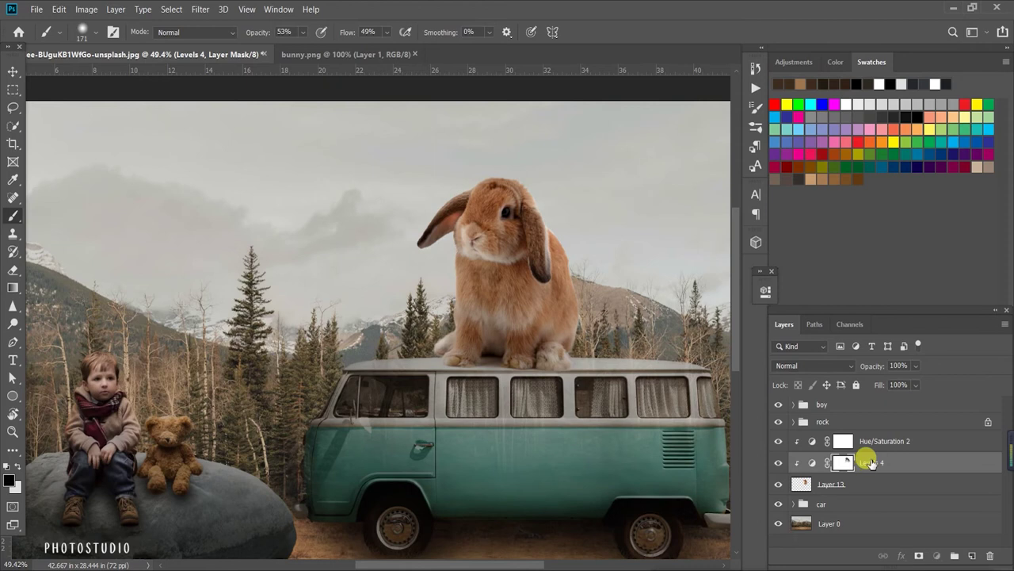
left_click(838, 484)
left_click(971, 560)
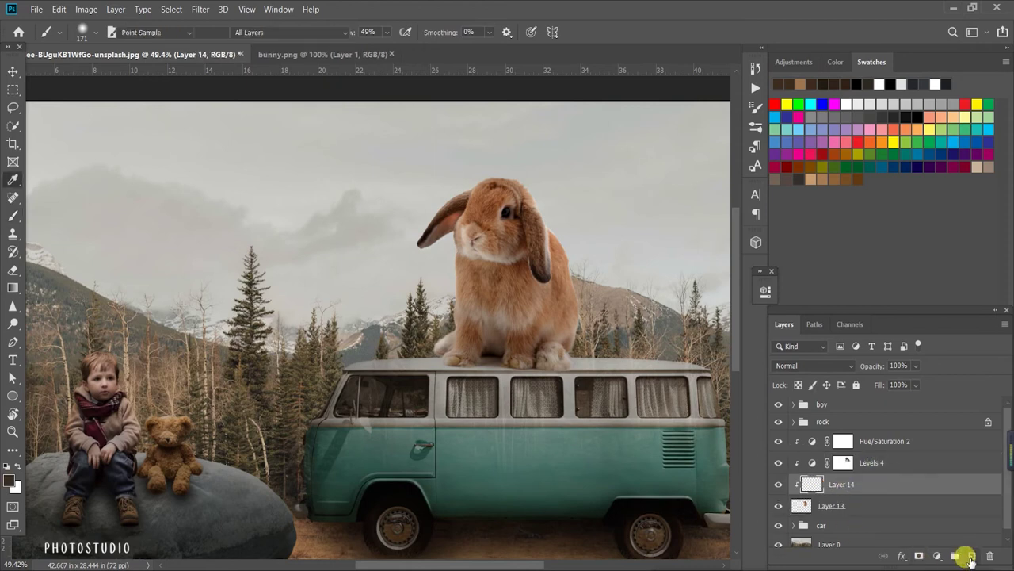
Fill the new layer with 50% gray in Overlay mode and burn the edge of the bunny's head and ear.
key("shift+F5")
key("Return")
left_click(814, 366)
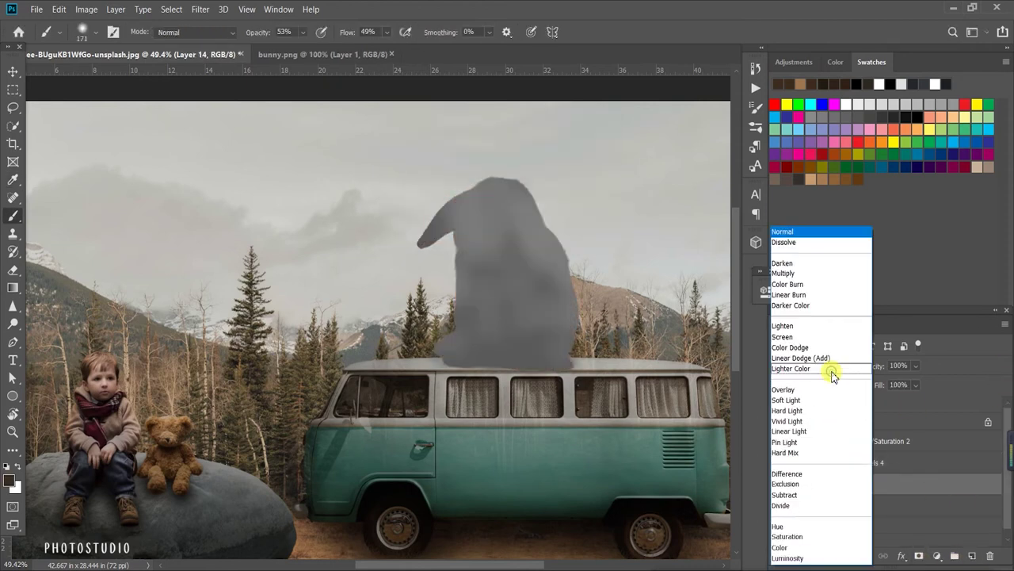
left_click(813, 390)
right_click(13, 323)
left_click(60, 325)
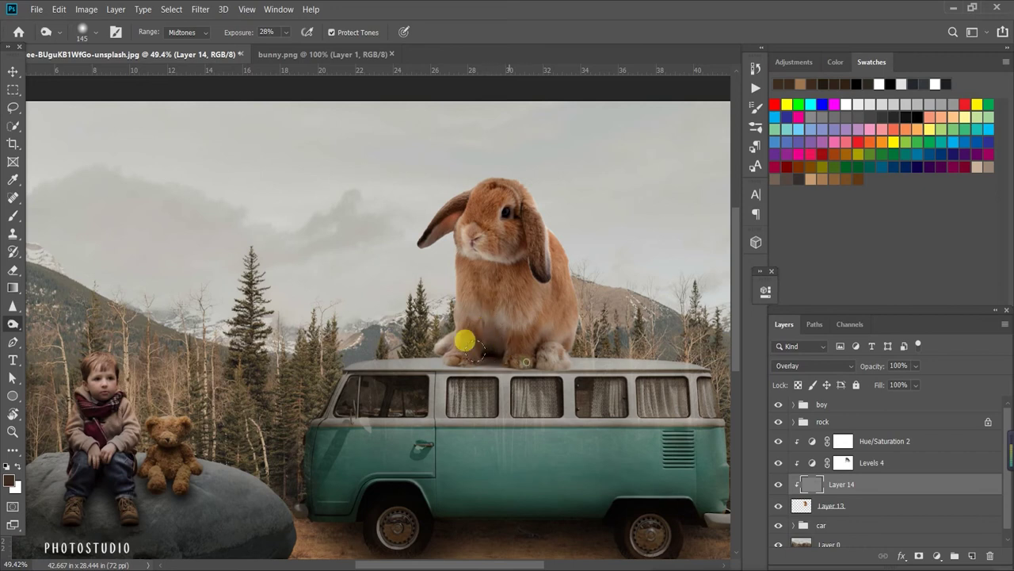
left_click_drag(511, 229, 516, 193)
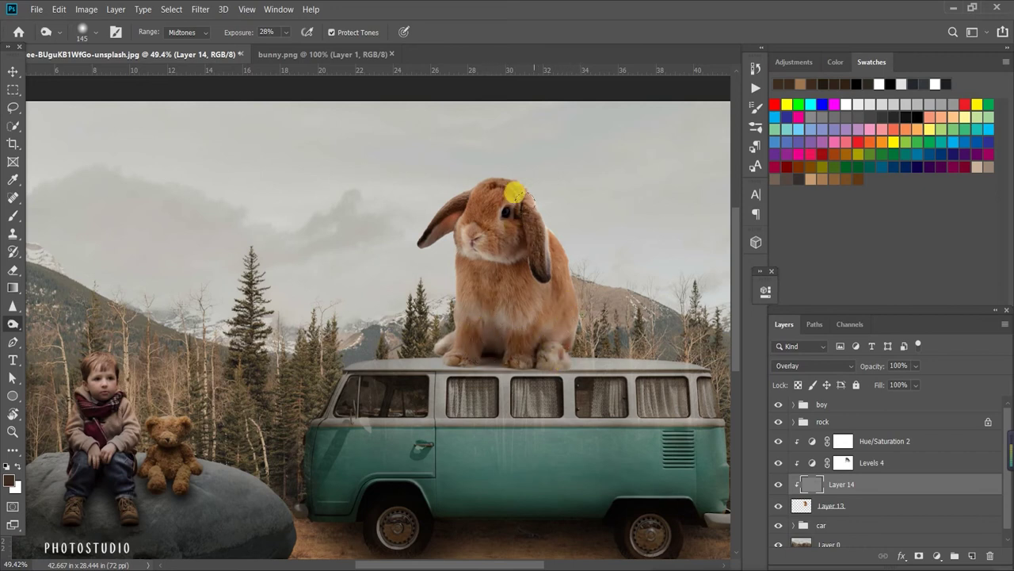
Add another layer above Layer 14 and sample a beige-brown colour from the scene.
scroll(440, 270, "up", 1, "alt")
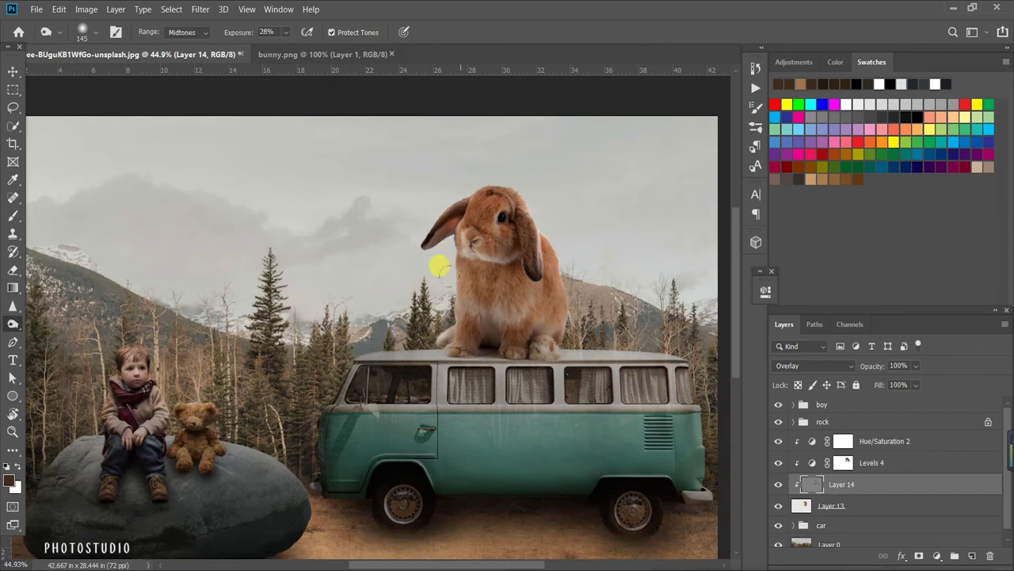
left_click(971, 560)
scroll(584, 301, "up", 2, "alt")
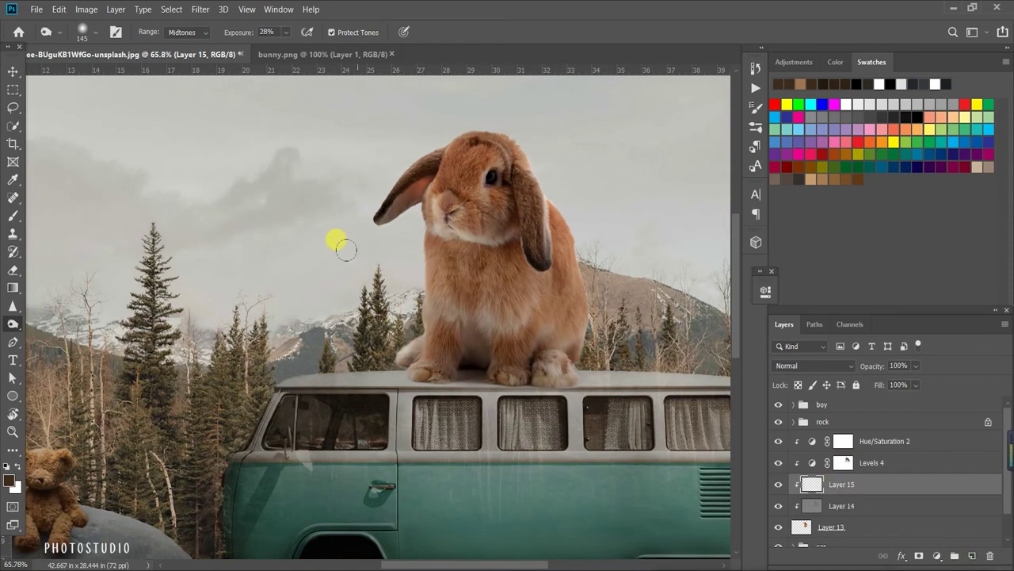
key("b")
scroll(212, 246, "down", 1, "alt")
left_click(285, 233, "alt")
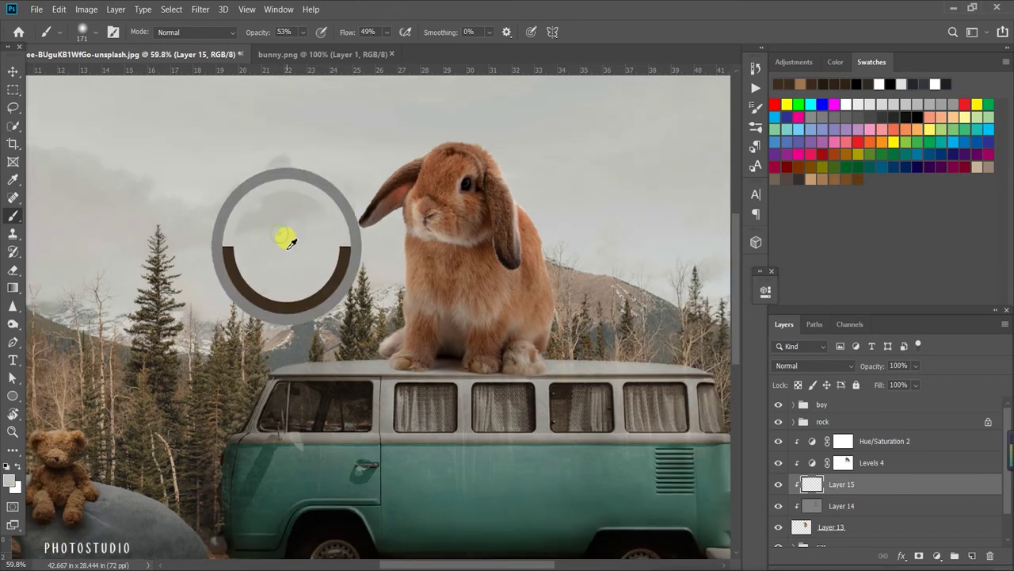
mouse_move(380, 276)
left_mouse_down("alt")
mouse_move(382, 311)
mouse_move(367, 315)
left_mouse_up("alt")
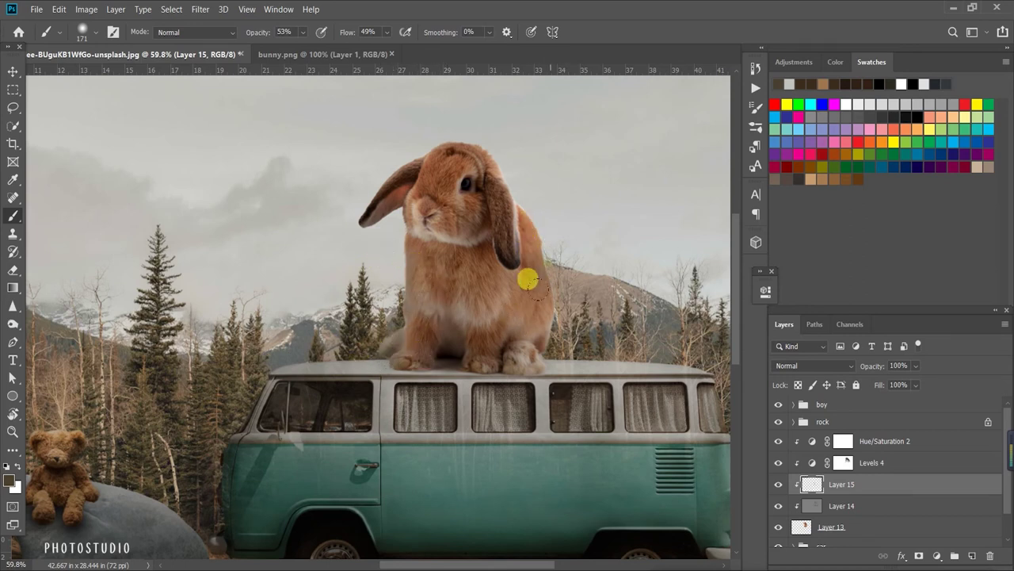
Softly paint beige-brown shading over the bunny's chest, legs, body and head.
mouse_move(495, 332)
left_mouse_down()
mouse_move(423, 340)
mouse_move(423, 276)
mouse_move(402, 351)
mouse_move(378, 347)
mouse_move(439, 354)
mouse_move(516, 334)
left_mouse_up()
left_click_drag(480, 281, 465, 339)
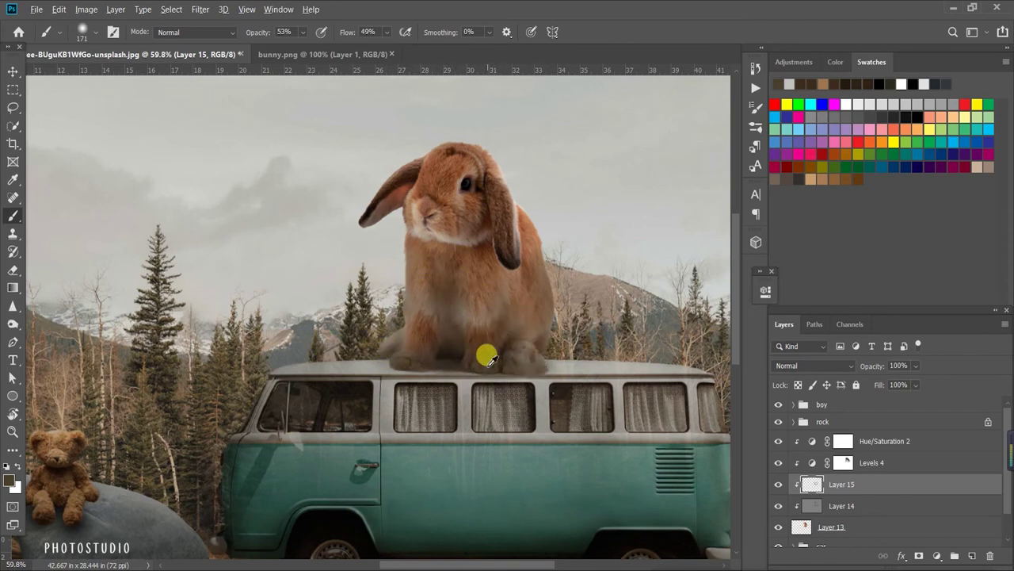
scroll(465, 339, "down", 2)
mouse_move(487, 268)
left_mouse_down()
mouse_move(489, 197)
mouse_move(482, 255)
left_mouse_up()
left_click(919, 477)
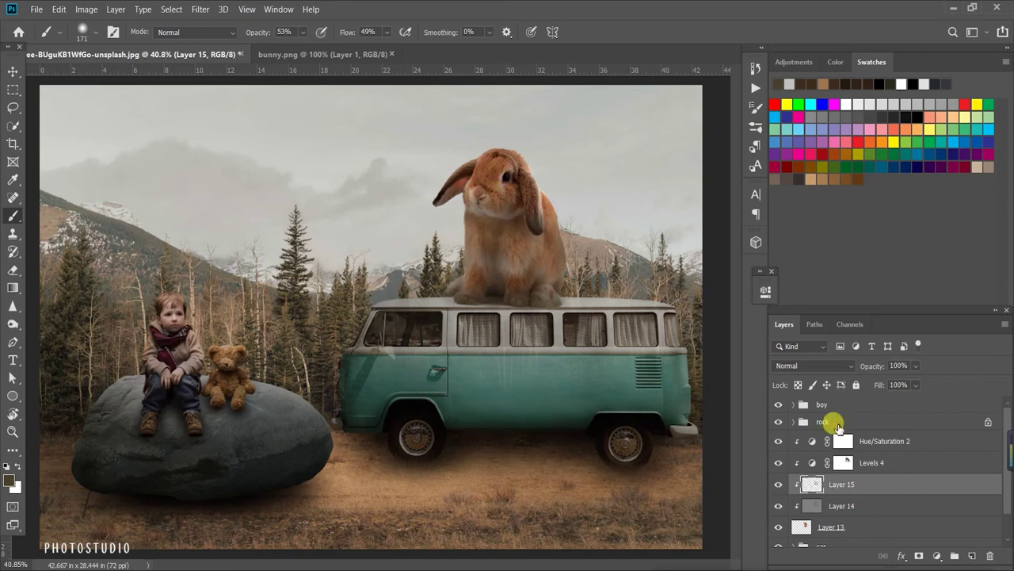
Set Layer 15 to Multiply blend mode at 77% opacity.
left_click(848, 365)
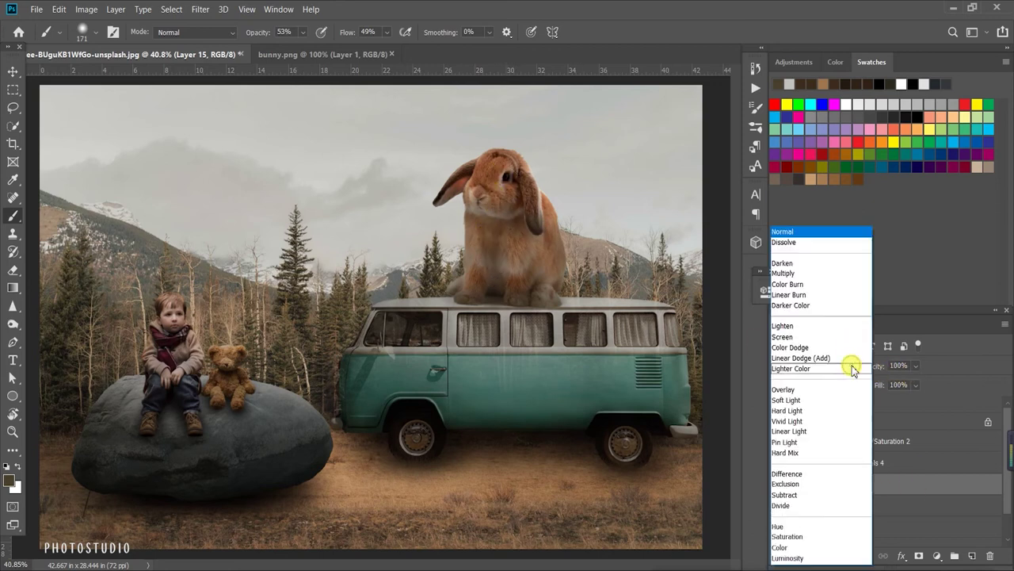
left_click(831, 274)
left_click_drag(916, 380, 916, 382)
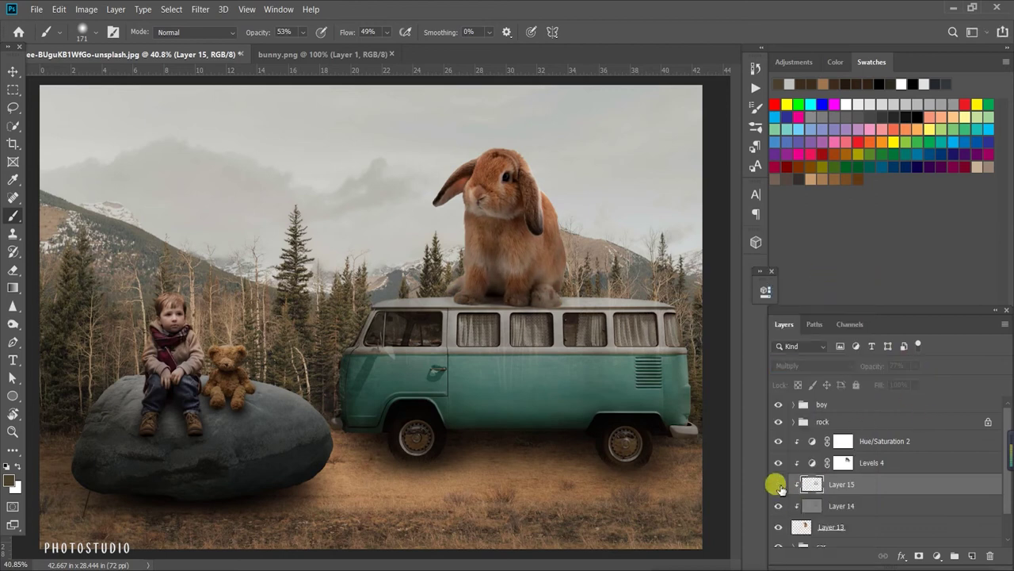
Lower the brush opacity to 37% and select Layer 13.
scroll(555, 341, "down", 1)
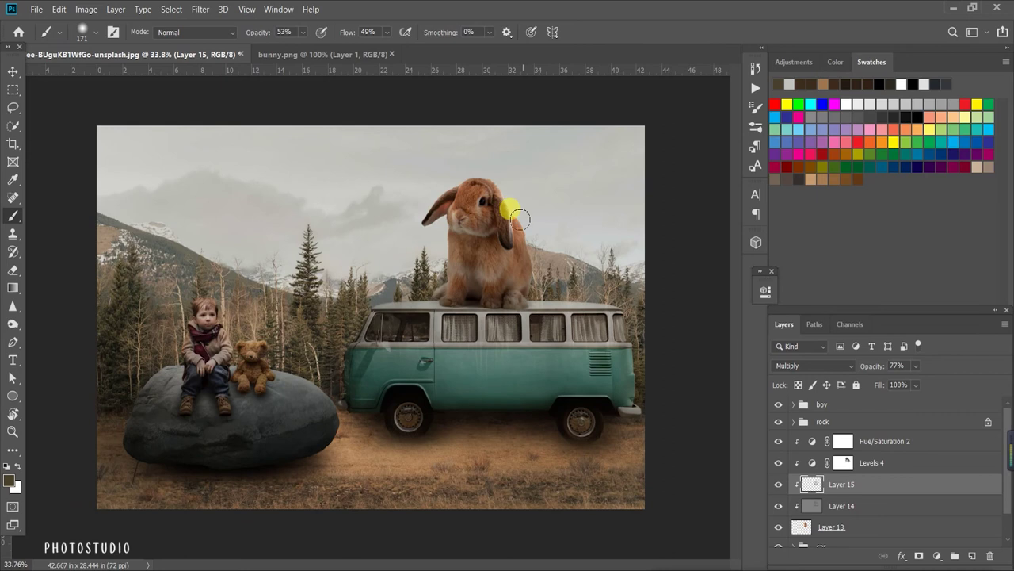
scroll(356, 229, "up", 1)
scroll(380, 230, "up", 1)
scroll(428, 198, "up", 1)
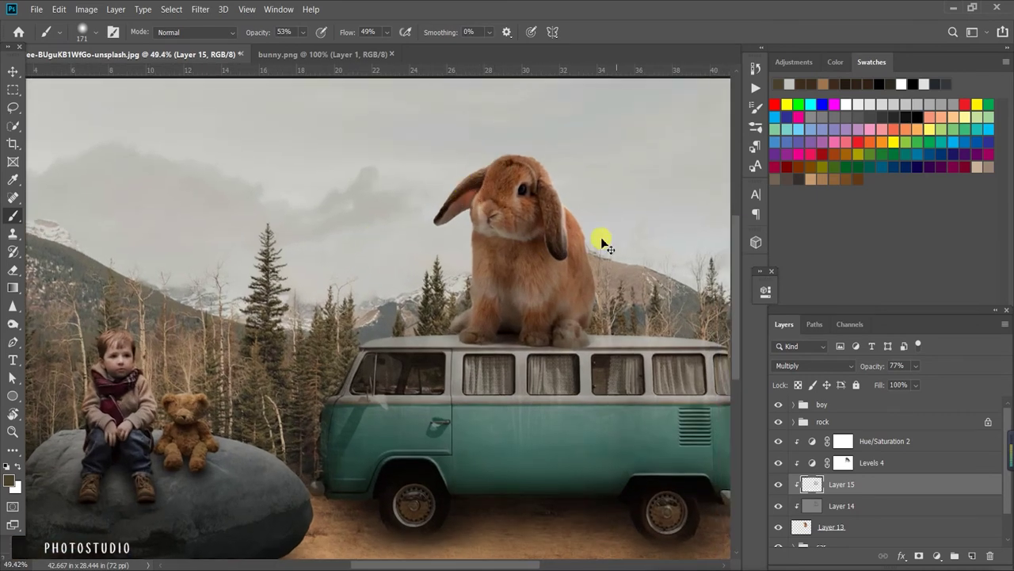
left_click_drag(250, 32, 247, 32)
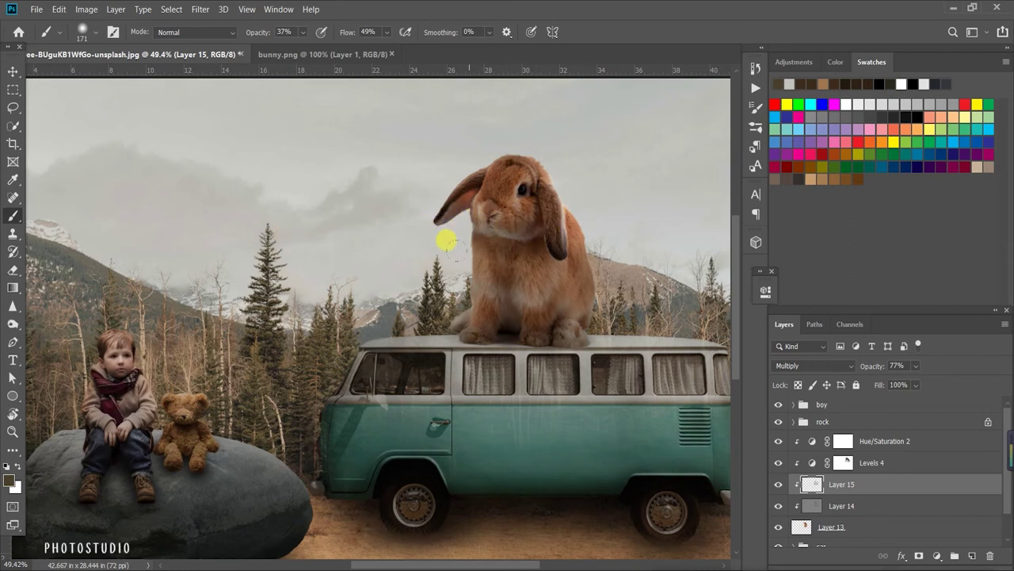
scroll(454, 281, "down", 1)
scroll(429, 246, "down", 1)
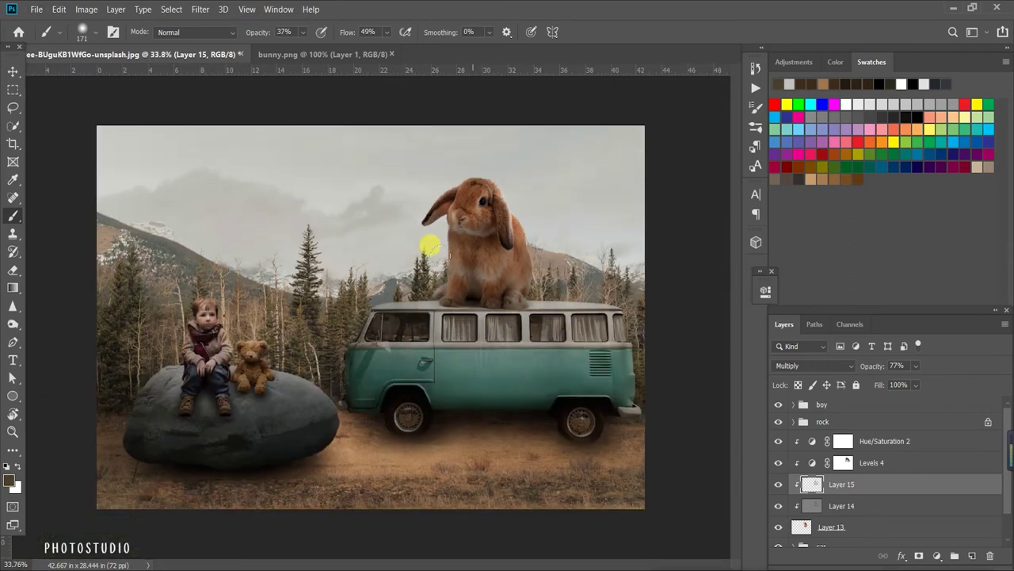
scroll(492, 301, "up", 1)
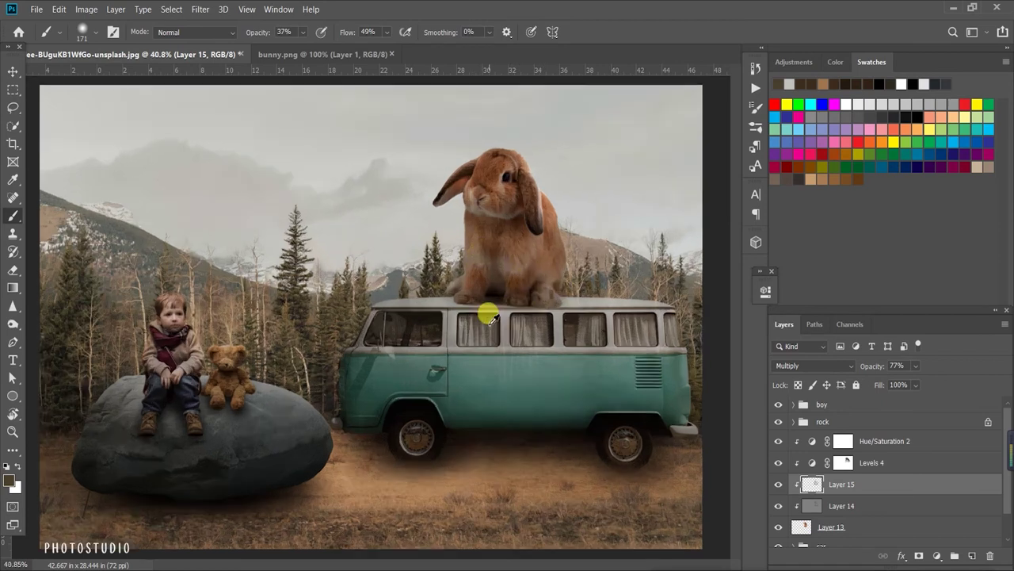
scroll(495, 333, "up", 2)
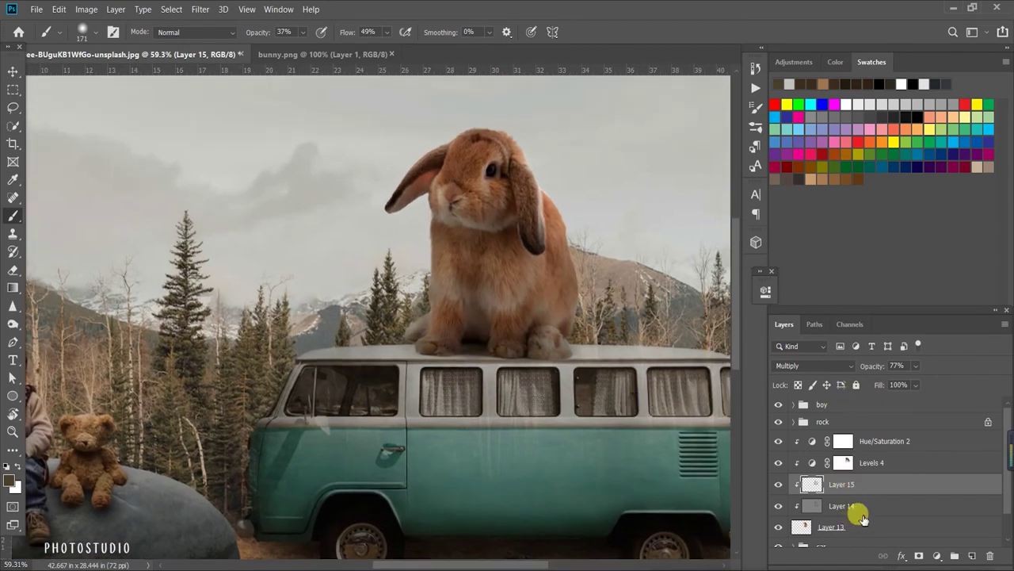
scroll(862, 516, "down", 1)
left_click(871, 515)
On a new layer below the bunny, paint a black shadow under its feet at 48% brush opacity.
left_click(904, 531)
left_click(972, 556)
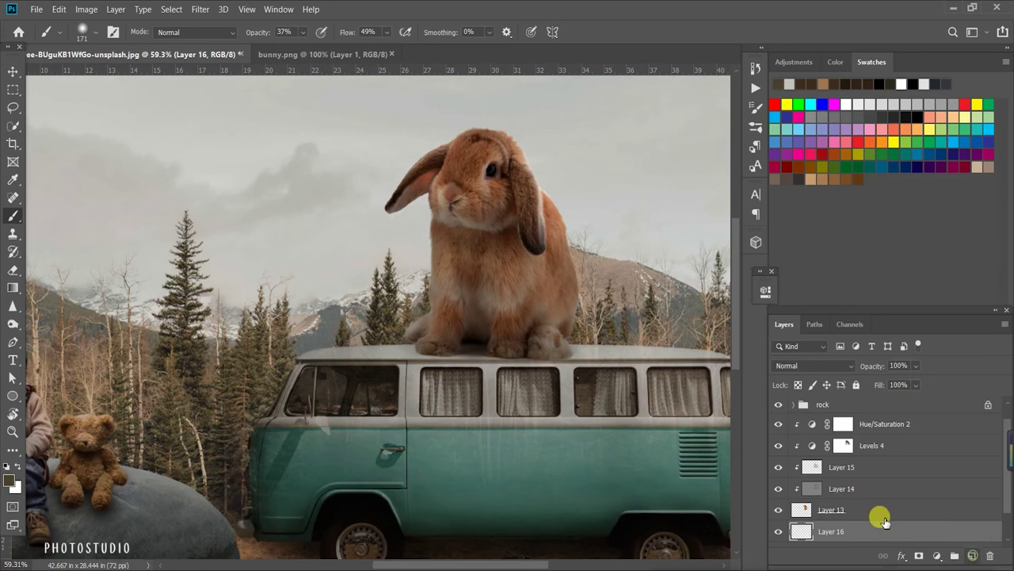
left_click(7, 466)
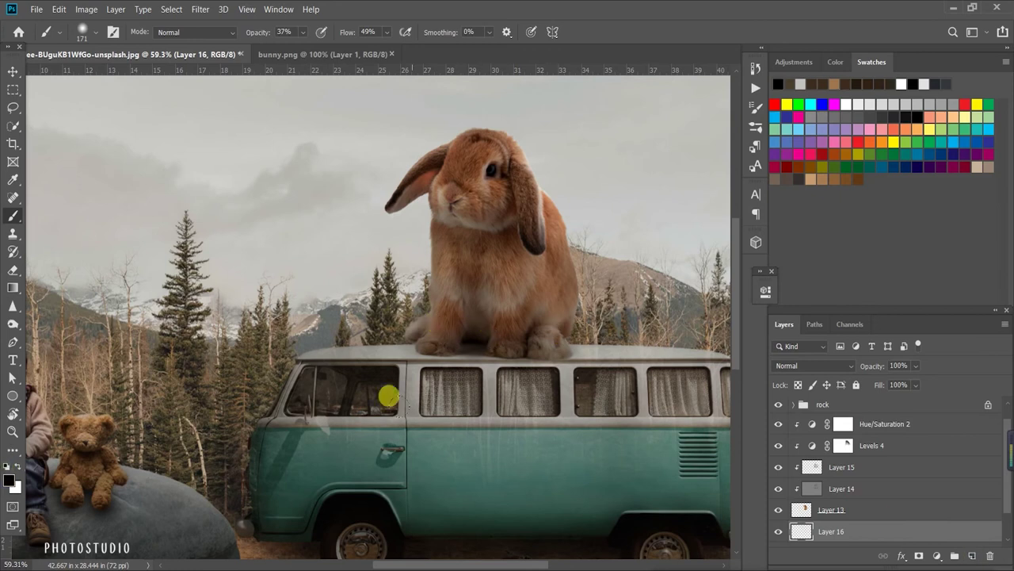
left_click_drag(262, 35, 270, 37)
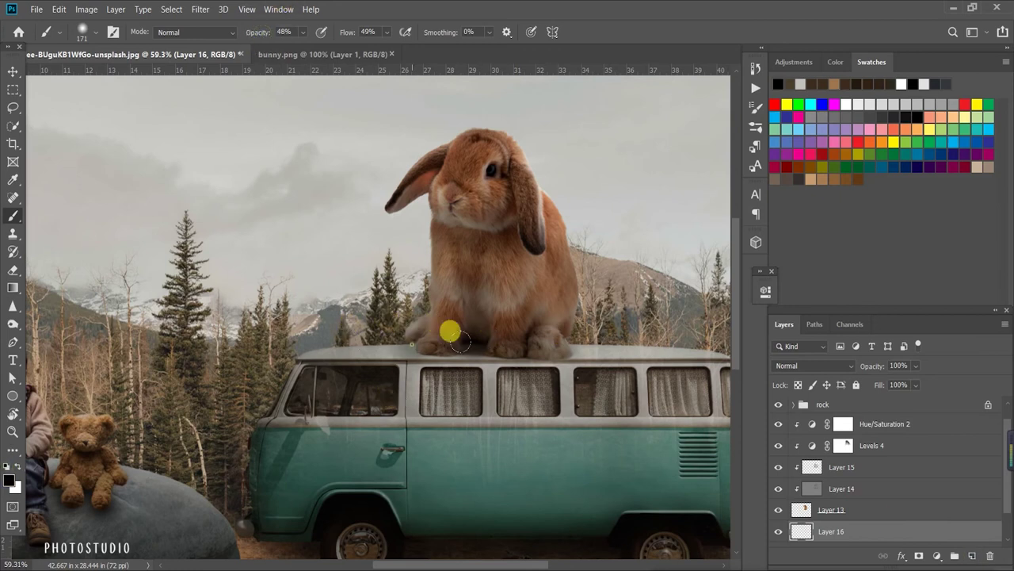
left_click(95, 33)
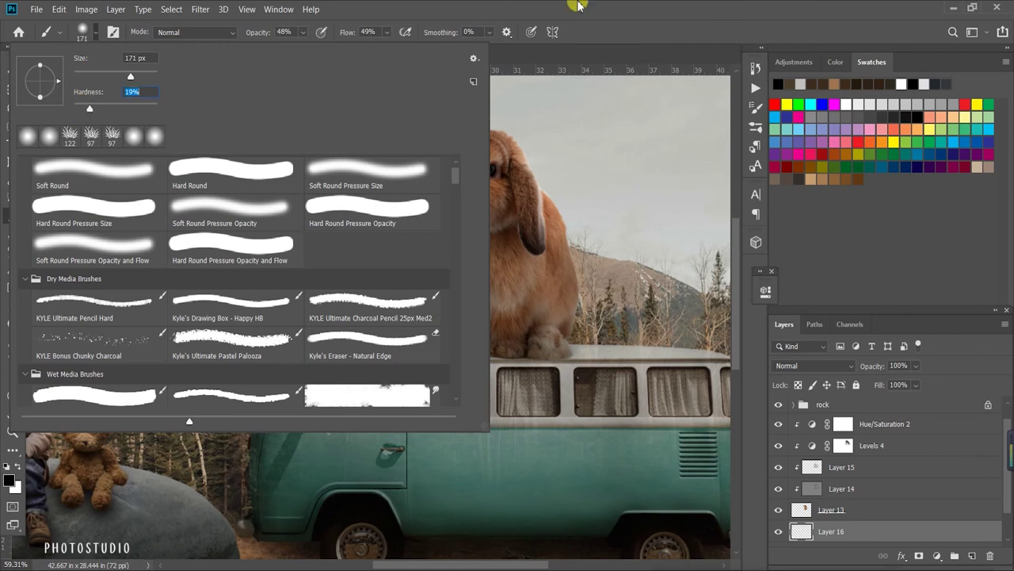
left_click(495, 18)
mouse_move(546, 333)
left_mouse_down()
mouse_move(424, 331)
mouse_move(458, 329)
mouse_move(414, 319)
mouse_move(512, 315)
mouse_move(446, 297)
mouse_move(519, 321)
left_mouse_up()
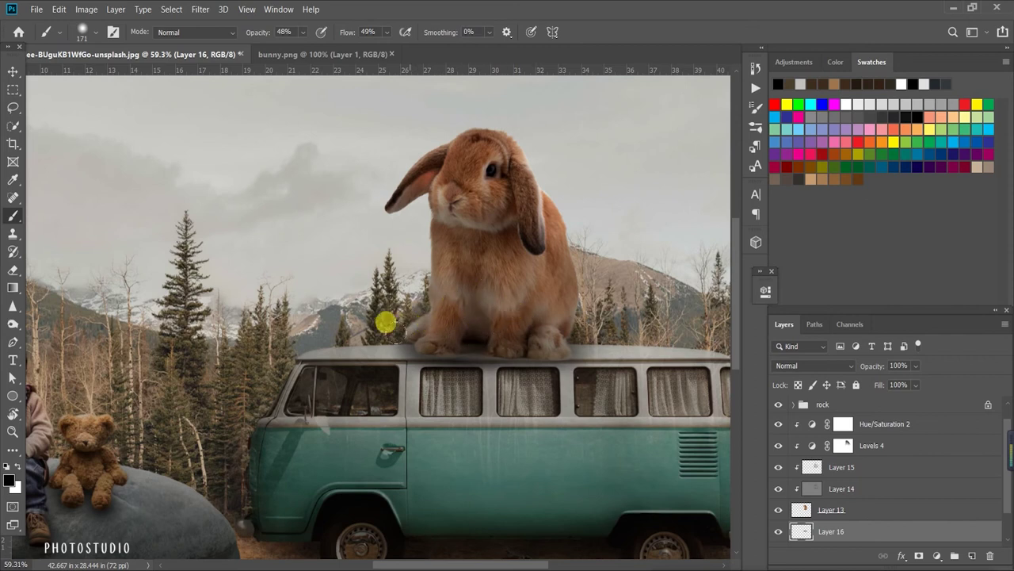
mouse_move(396, 318)
left_mouse_down()
mouse_move(539, 310)
mouse_move(425, 324)
mouse_move(369, 314)
left_mouse_up()
Set the shadow layer to Multiply at 96% opacity.
key("ctrl+0")
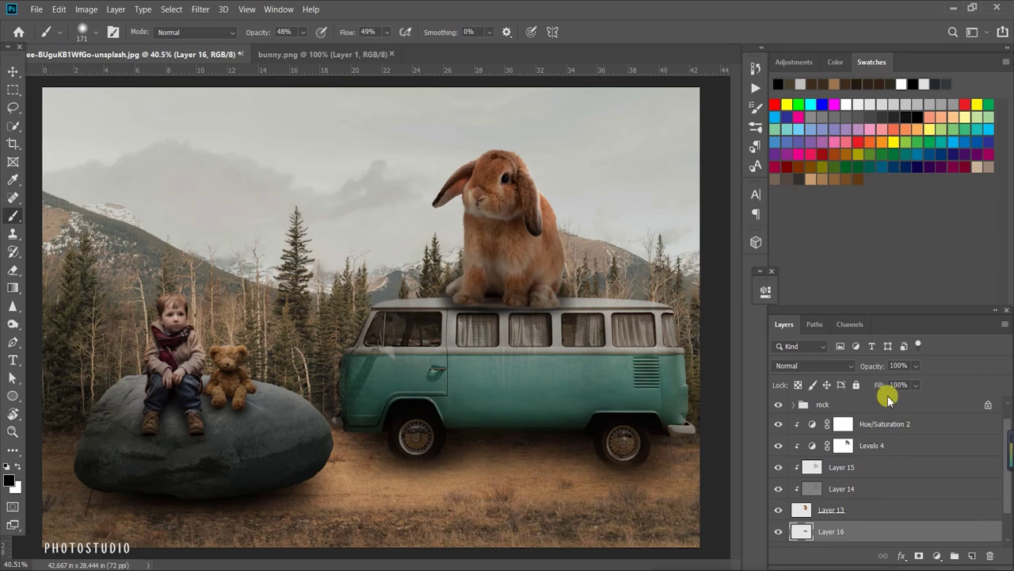
left_click(832, 365)
left_click(821, 275)
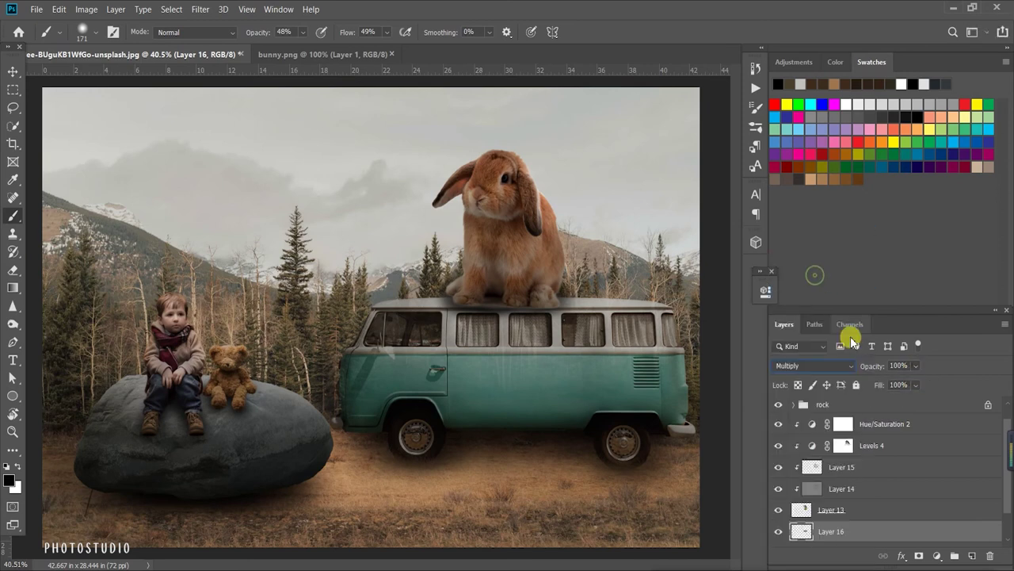
left_click_drag(910, 386, 926, 382)
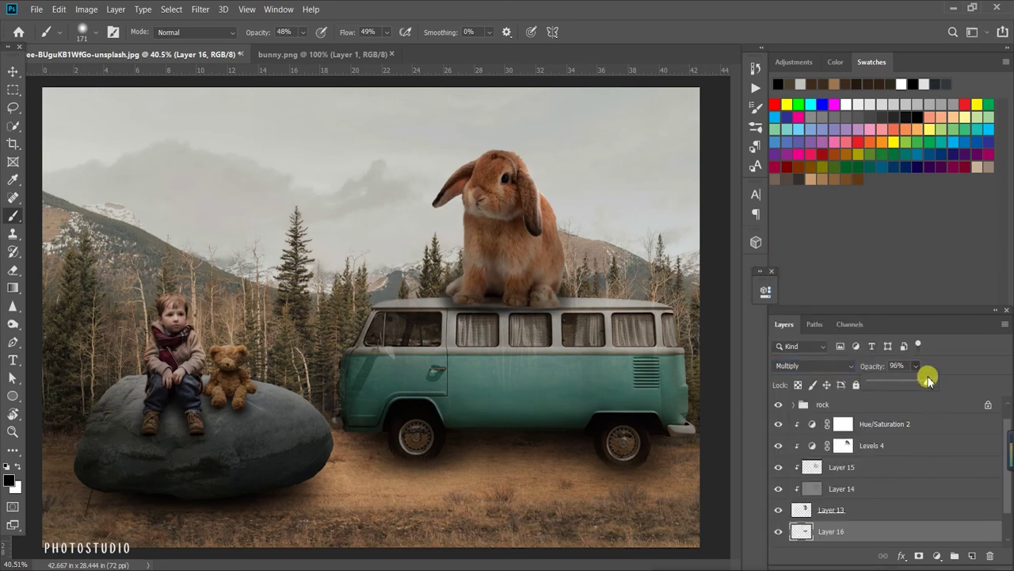
scroll(547, 242, "up", 3)
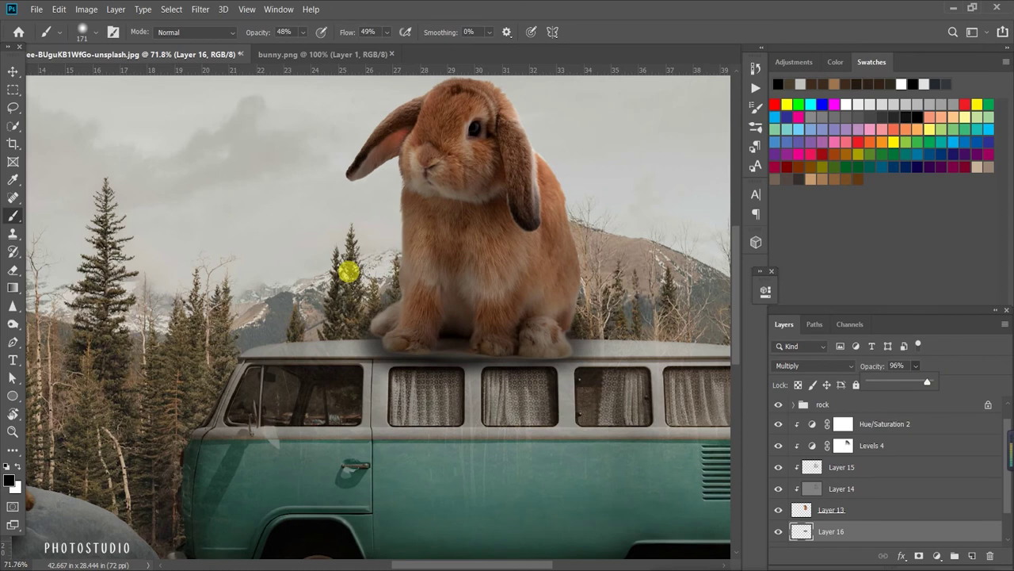
Choose a soft round eraser and toggle the shadow layer's visibility to compare.
key("e")
left_click(93, 33)
left_click(30, 137)
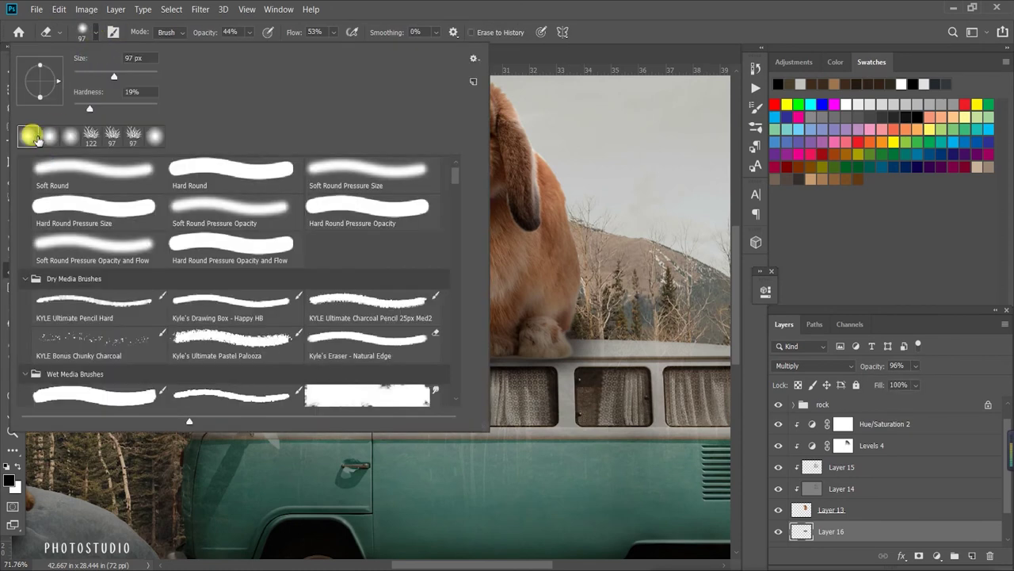
left_click(600, 6)
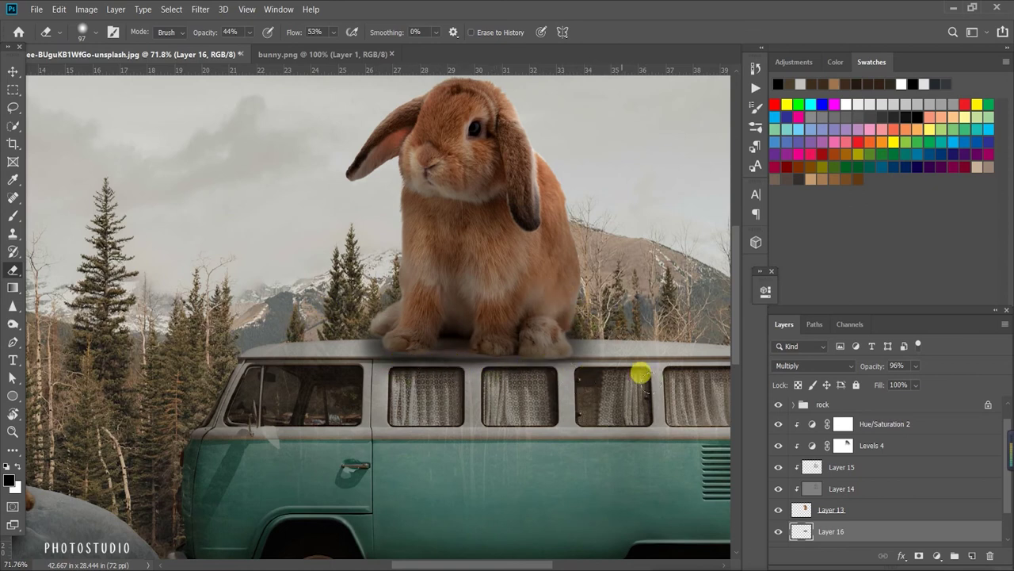
scroll(388, 380, "down", 3)
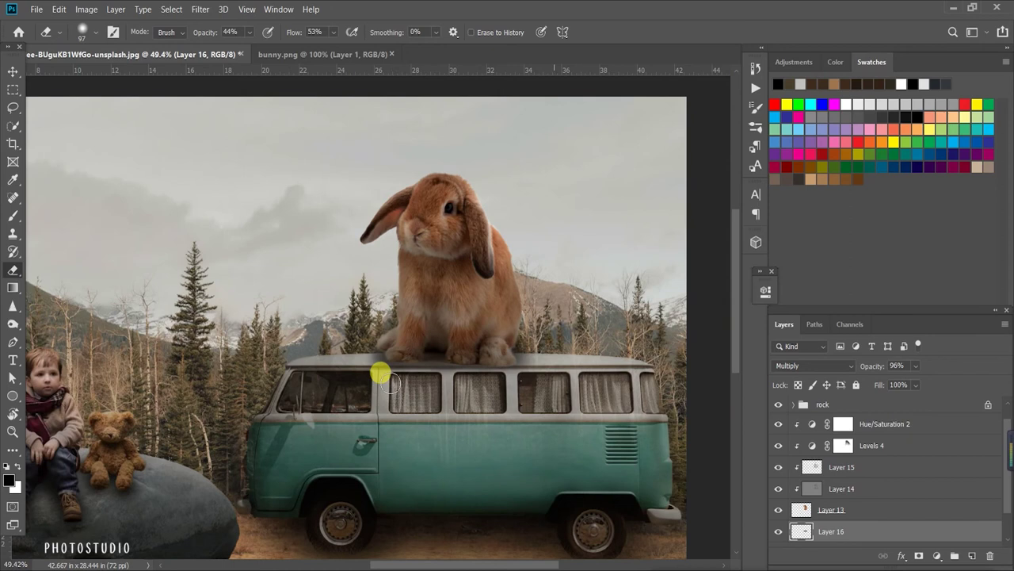
scroll(364, 341, "down", 2)
scroll(339, 290, "down", 1)
left_click(12, 71)
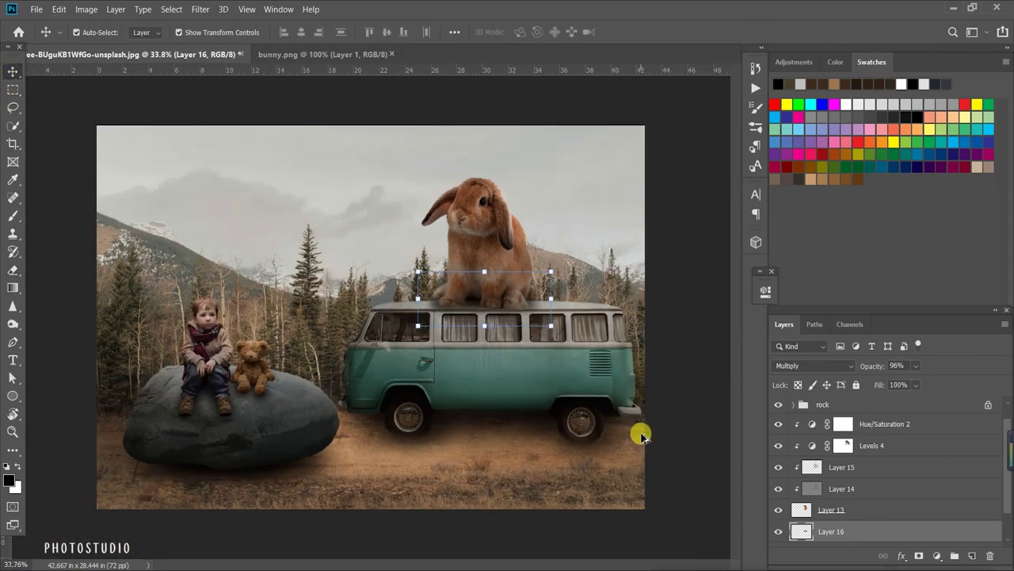
left_click(777, 531)
left_click(777, 531)
scroll(615, 374, "up", 3)
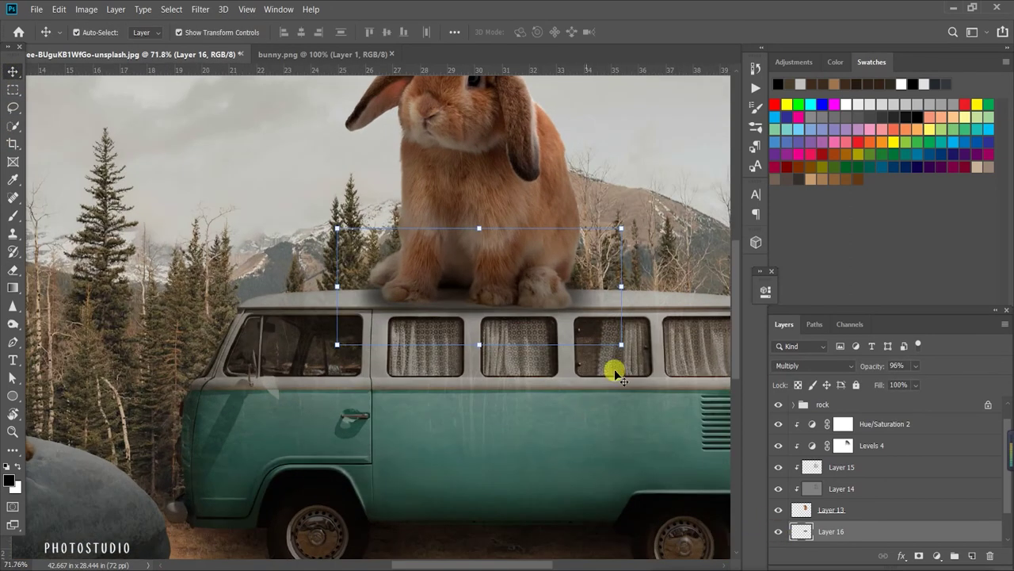
Return to the eraser, then select Layer 14 and bring up the toning tools.
key("e")
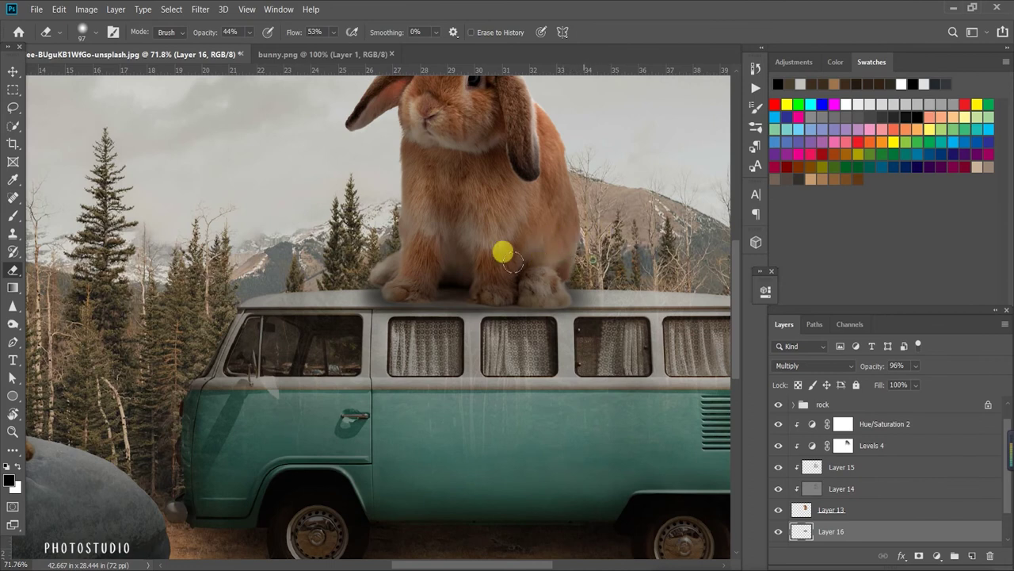
scroll(262, 238, "down", 3)
scroll(254, 222, "up", 1)
scroll(254, 221, "down", 1)
left_click(871, 485)
scroll(535, 329, "up", 1)
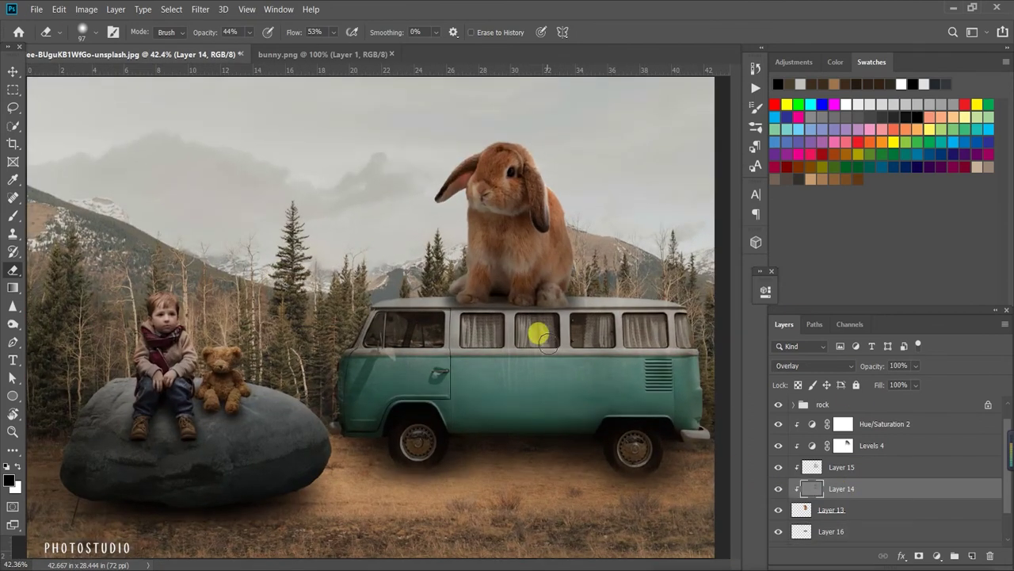
left_click(13, 324)
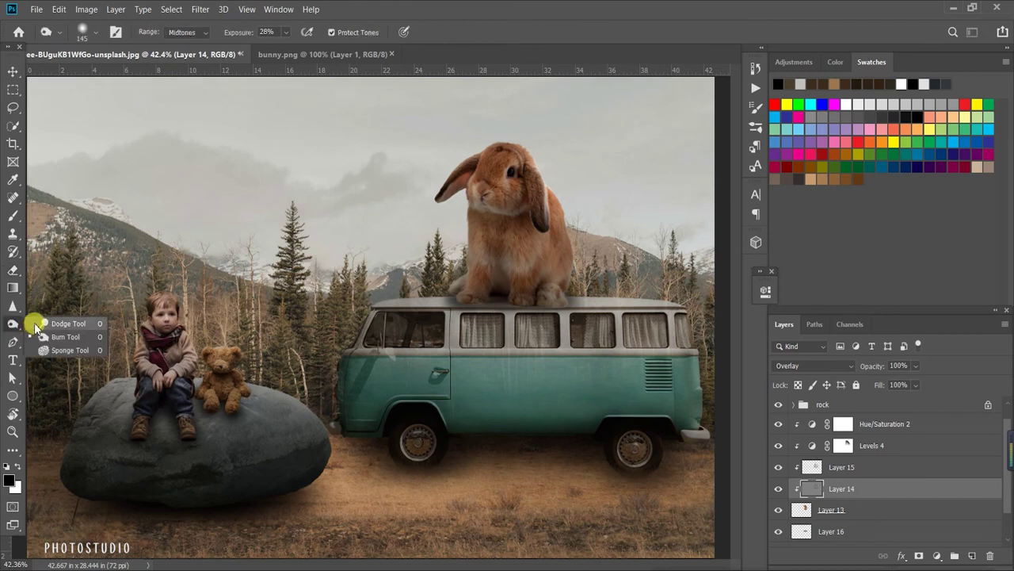
Dodge midtones on Layer 14, then open 1200px-FullMoon2010.jpg and dead-grass-png-5.png as new documents.
left_click(48, 324)
scroll(497, 156, "up", 3)
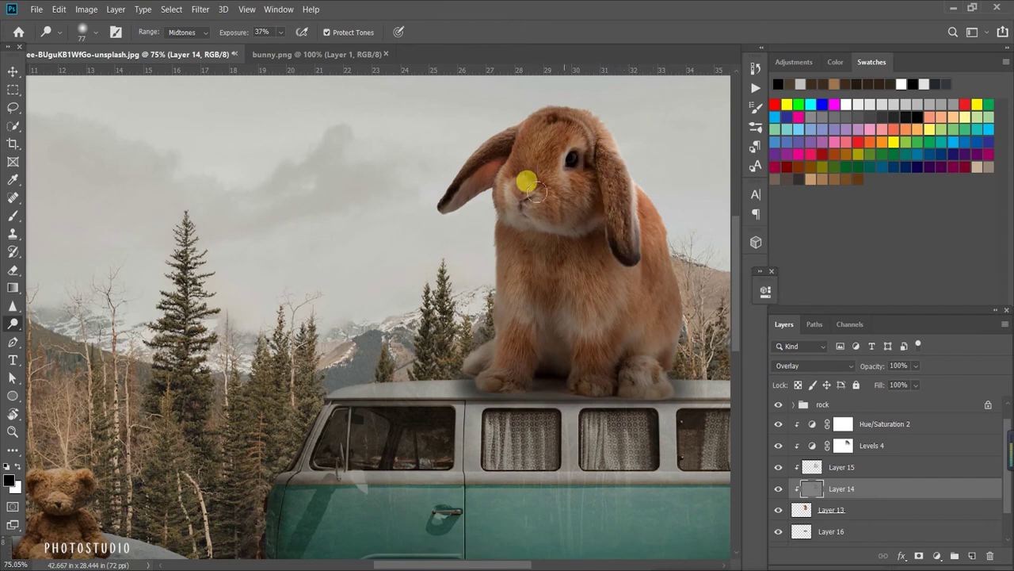
key("ctrl+0")
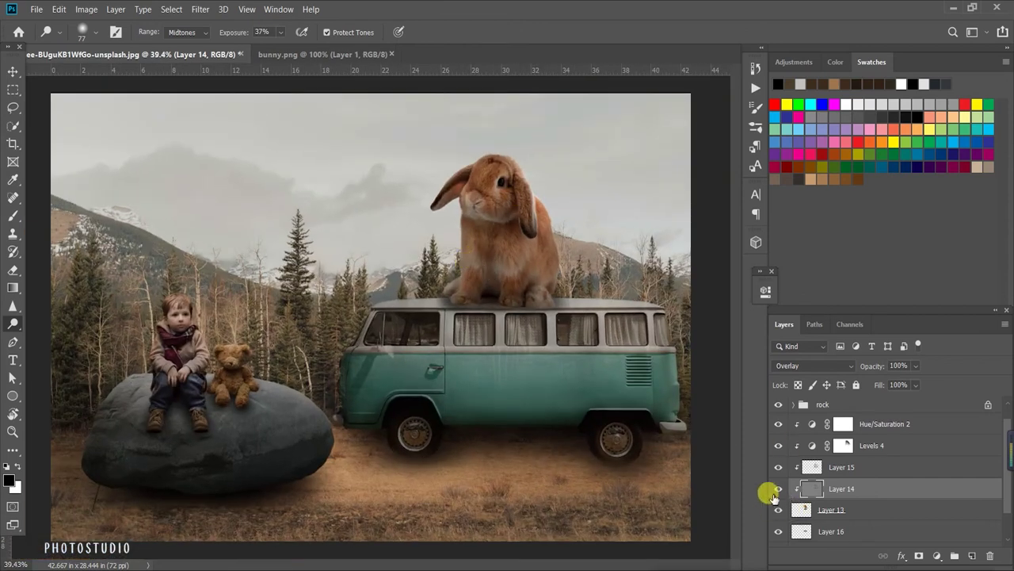
left_click(13, 71)
left_click(389, 253)
left_click(709, 320)
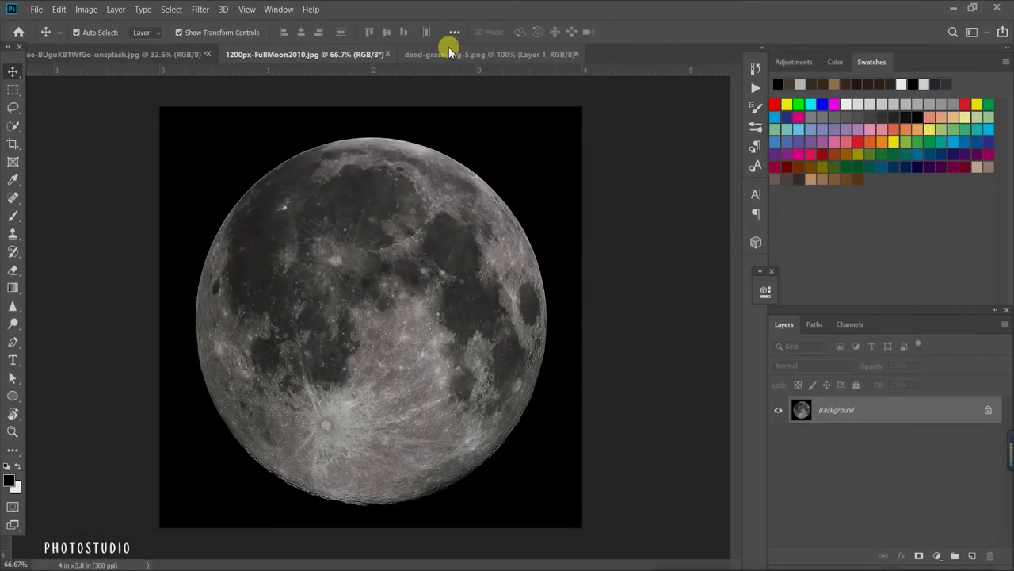
In the moon image, convert the locked Background into a normal Layer 0.
left_click(449, 54)
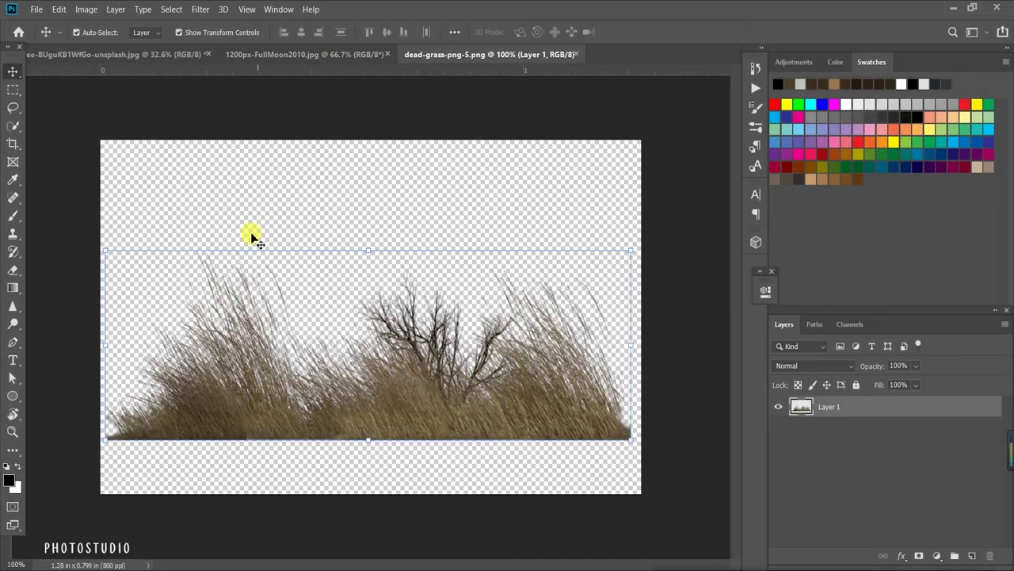
left_click(352, 67)
left_click_drag(397, 299, 923, 386)
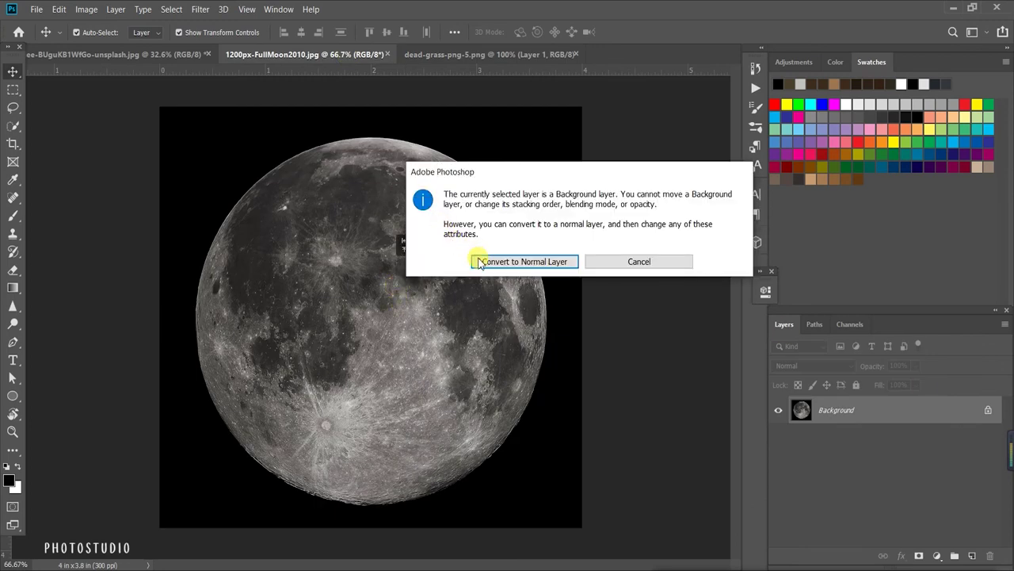
left_click(476, 259)
left_click_drag(407, 238, 90, 150)
Magic-wand the black background around the moon, delete it and deselect.
key("w")
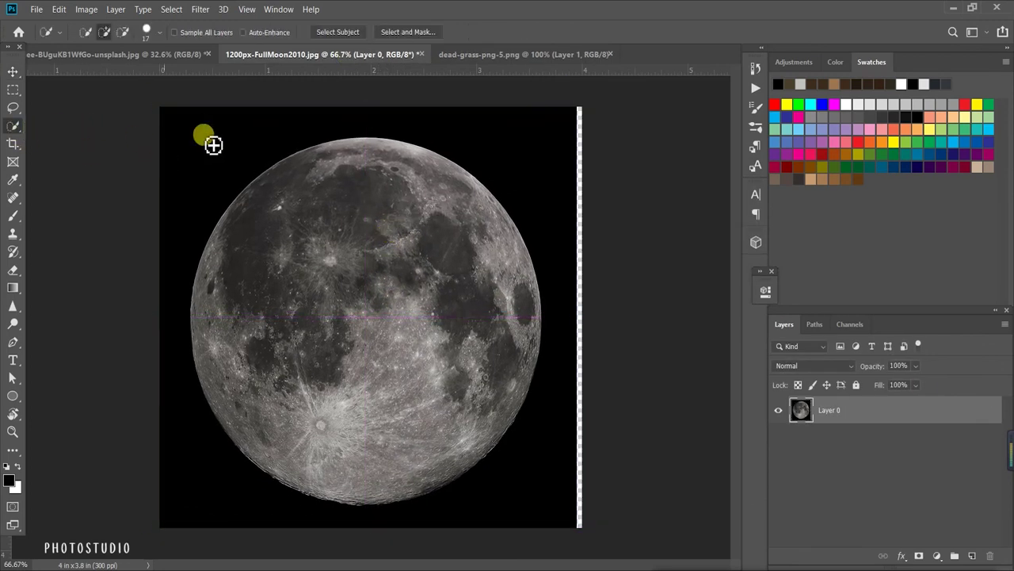
right_click(13, 126)
left_click(48, 136)
left_click(220, 133)
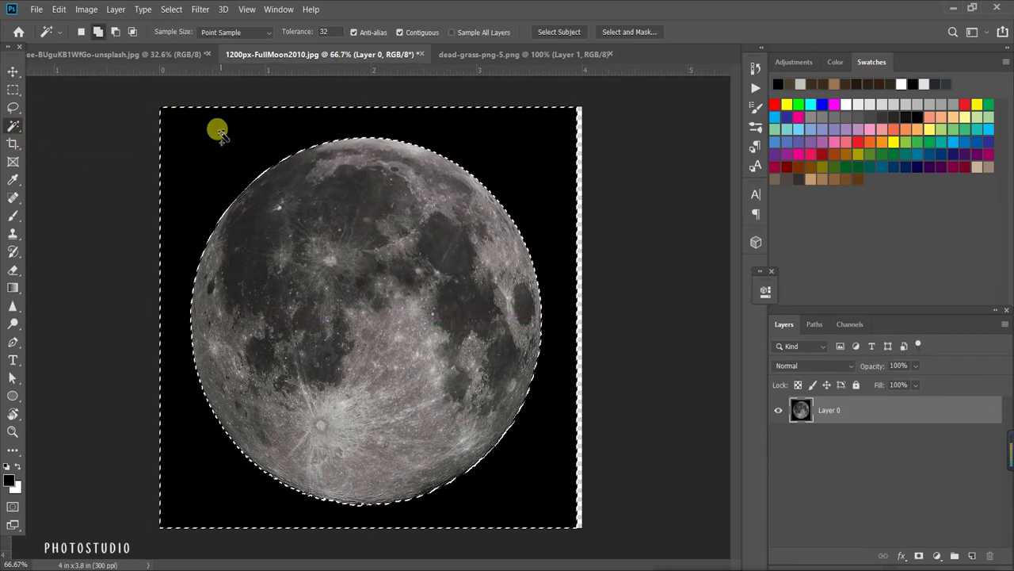
key("Delete")
left_click(267, 229)
key("ctrl+d")
Copy the moon into the composite and erase the stray vertical black line above the boy.
key("v")
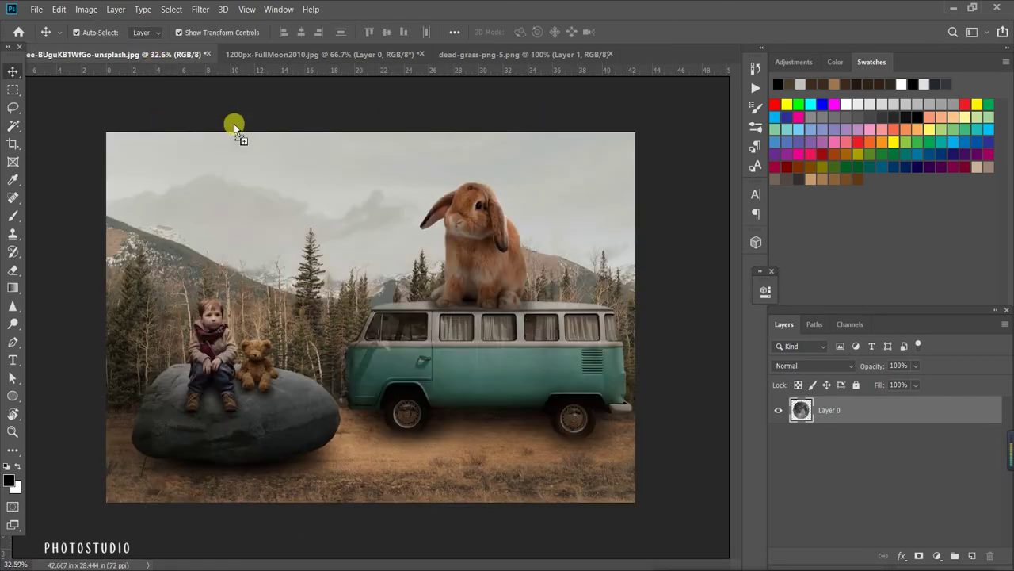
mouse_move(271, 235)
left_mouse_down()
mouse_move(301, 197)
mouse_move(295, 225)
left_mouse_up()
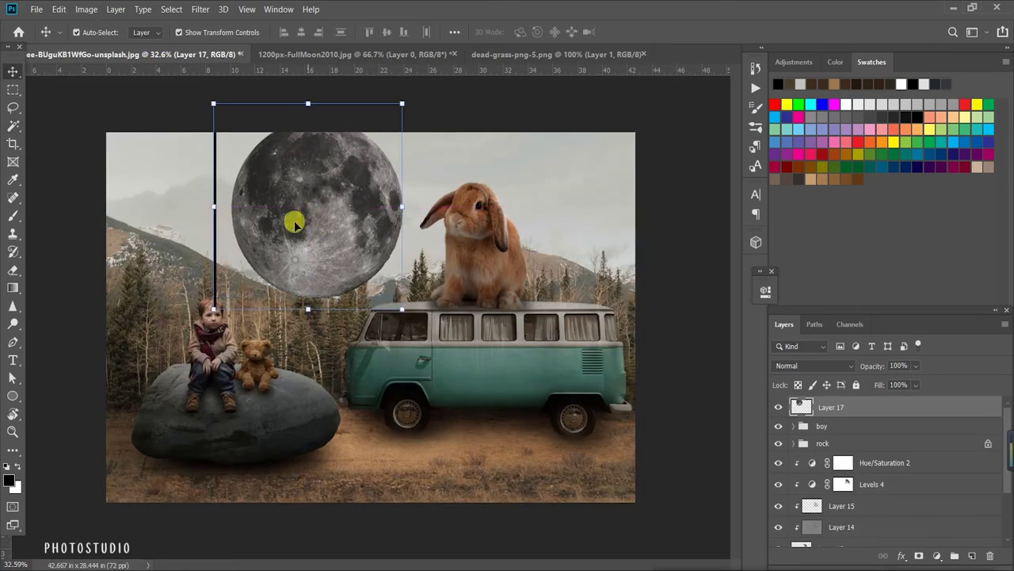
key("e")
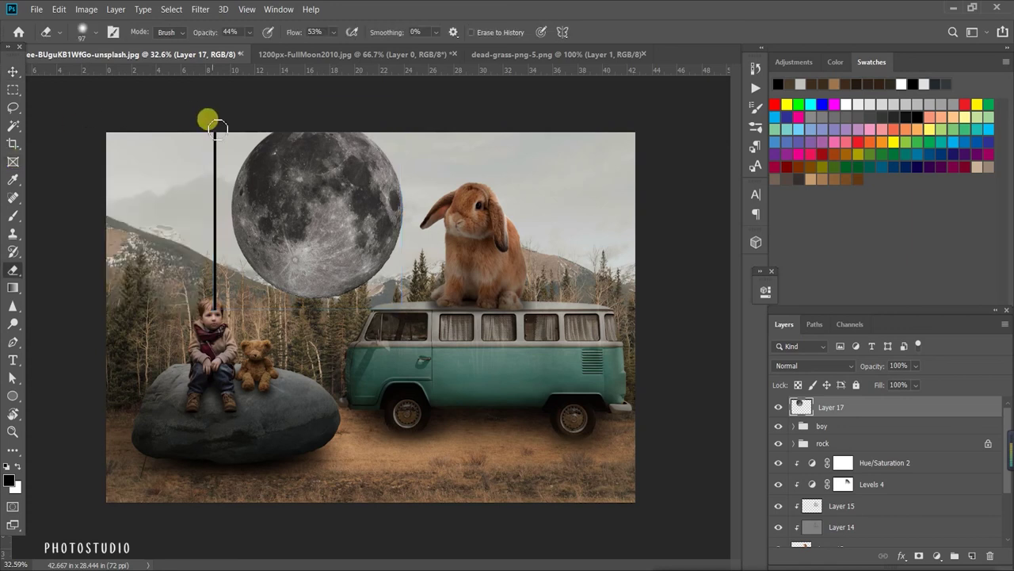
left_click_drag(305, 40, 345, 40)
mouse_move(210, 116)
left_mouse_down()
mouse_move(219, 305)
mouse_move(216, 215)
left_mouse_up()
Turn the moon upside down, enlarge it to about 104% and position it in the sky.
left_click(13, 70)
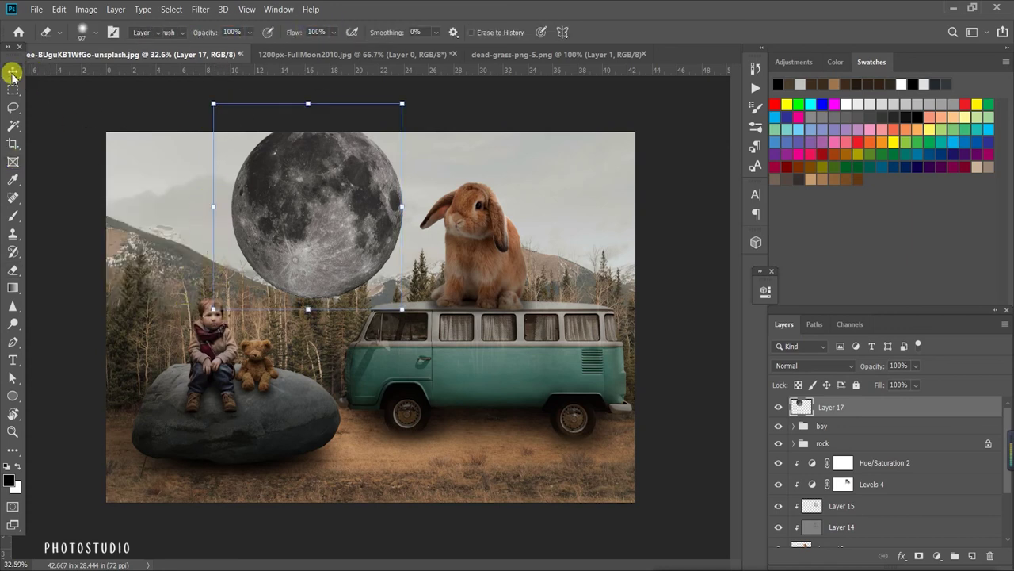
mouse_move(409, 100)
left_mouse_down()
mouse_move(331, 301)
mouse_move(254, 271)
left_mouse_up()
left_click_drag(311, 211, 336, 225)
left_click_drag(425, 329, 421, 319)
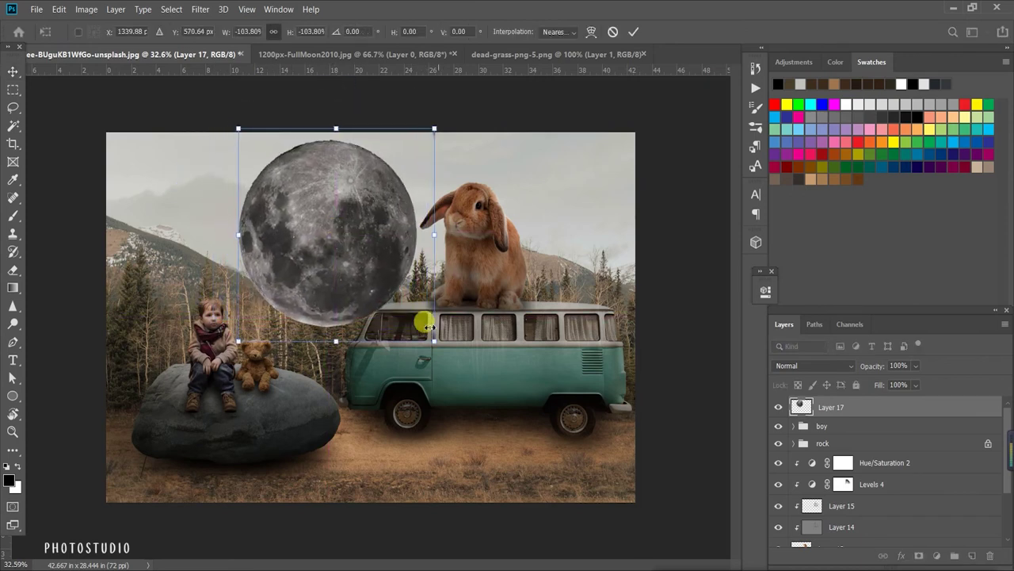
left_click_drag(317, 256, 313, 253)
left_click(633, 32)
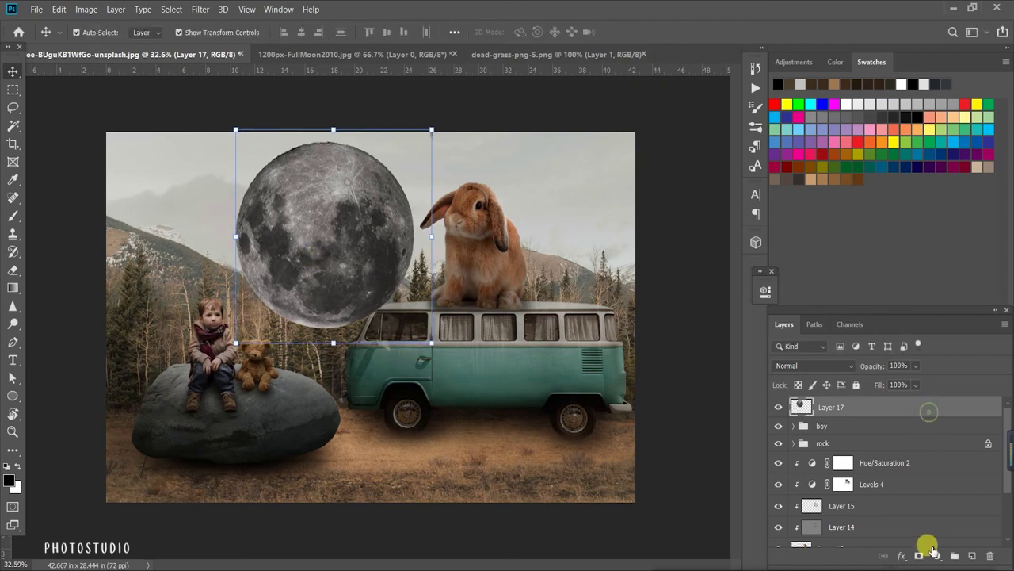
Add a Hue/Saturation layer clipped to the moon with Saturation -12 and Lightness +21.
left_click(936, 556)
left_click(987, 425)
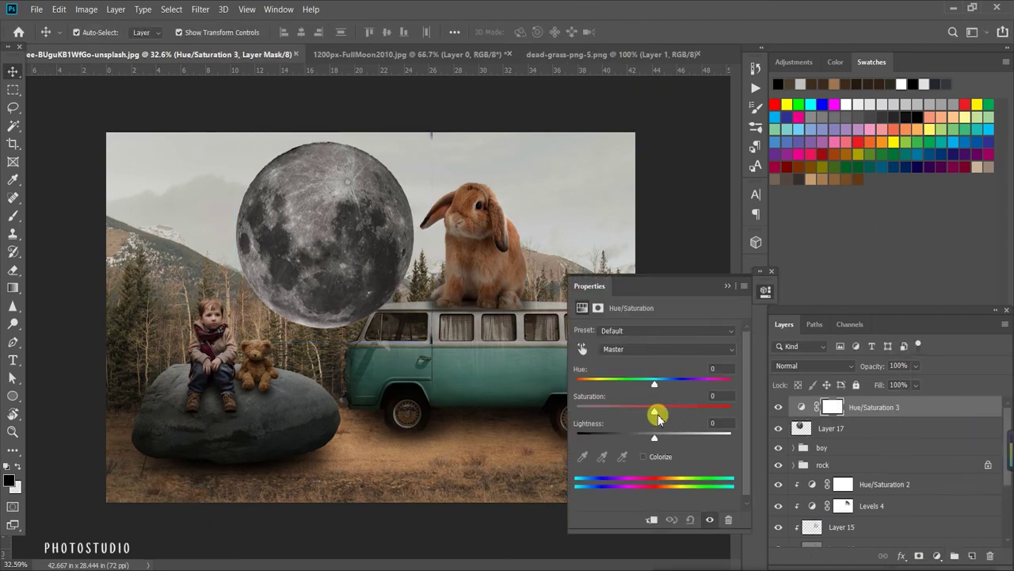
left_click_drag(655, 438, 669, 438)
left_click(651, 519)
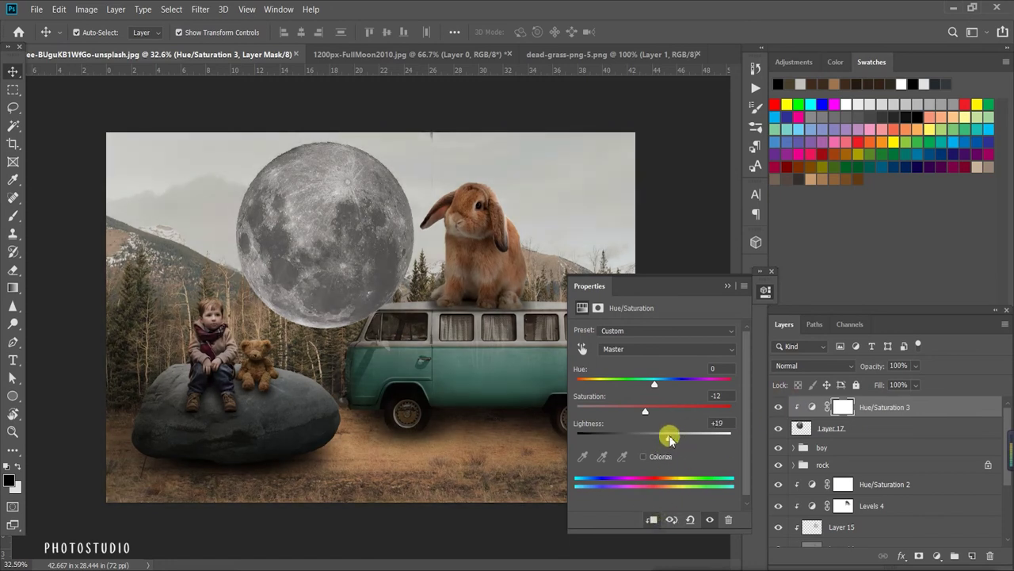
left_click(812, 406)
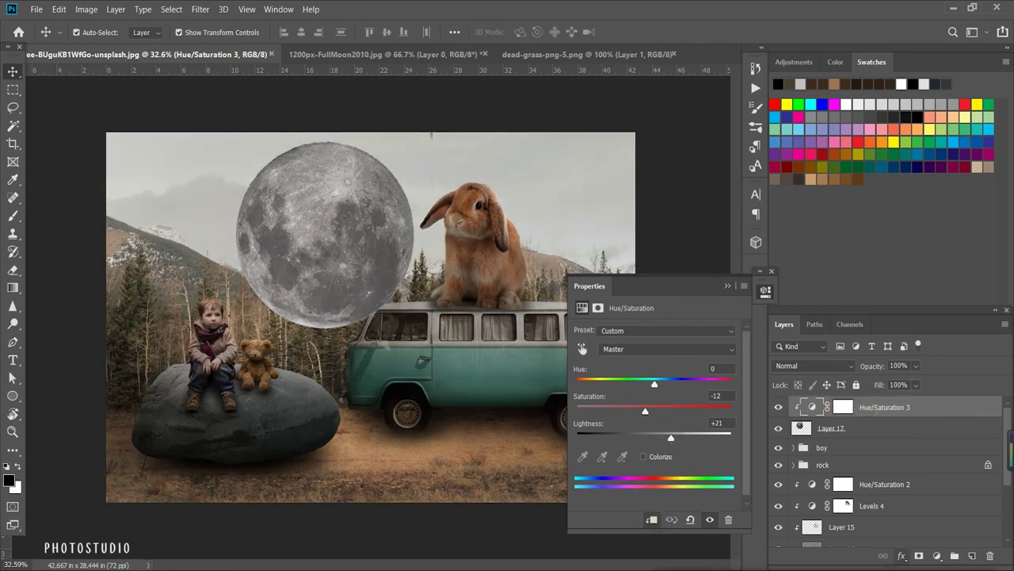
Add a Color Balance layer clipped to the moon, shifting midtones to Cyan-Red -4.
left_click(938, 556)
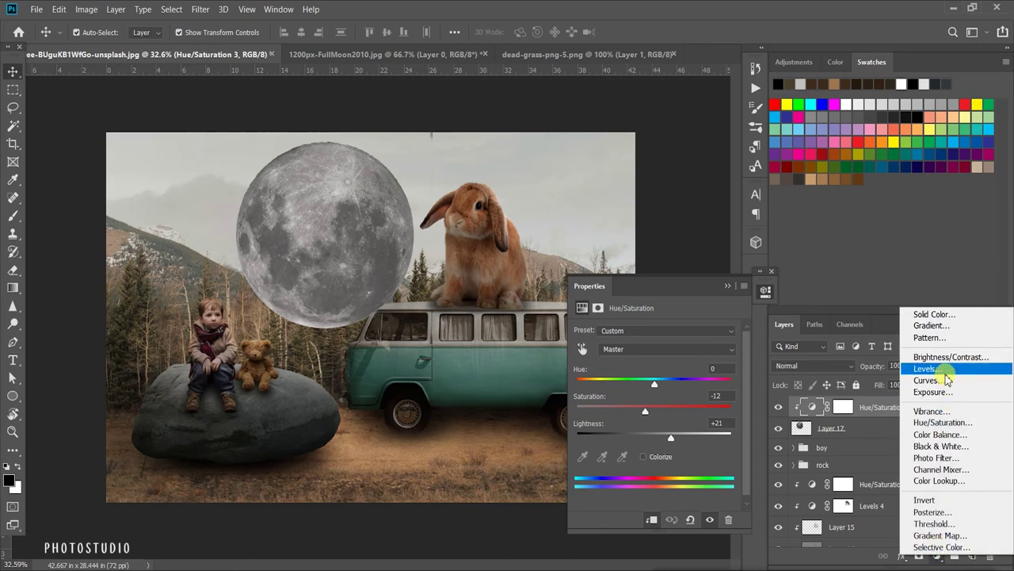
left_click(951, 434)
left_click(650, 518)
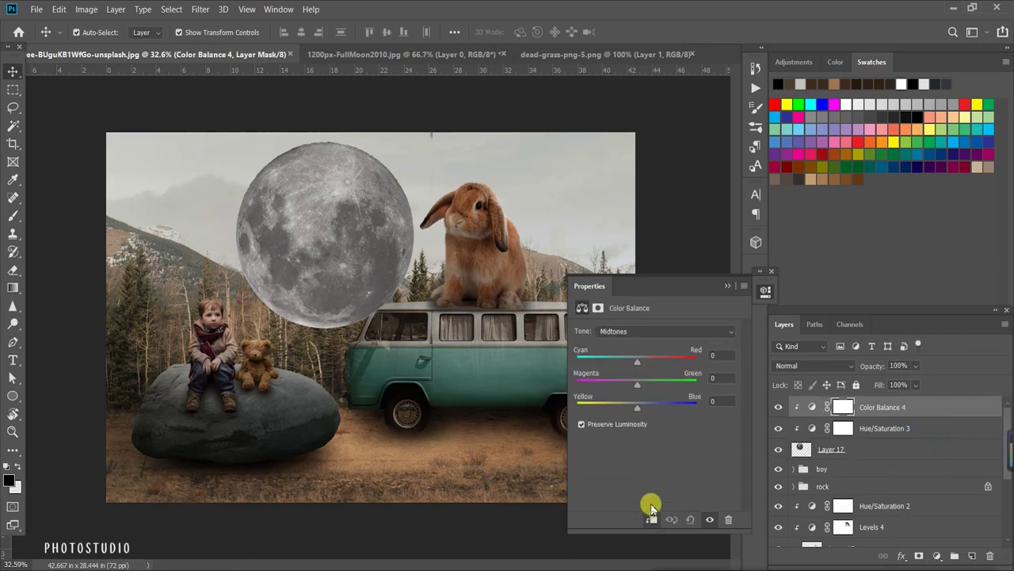
left_click_drag(636, 366, 633, 363)
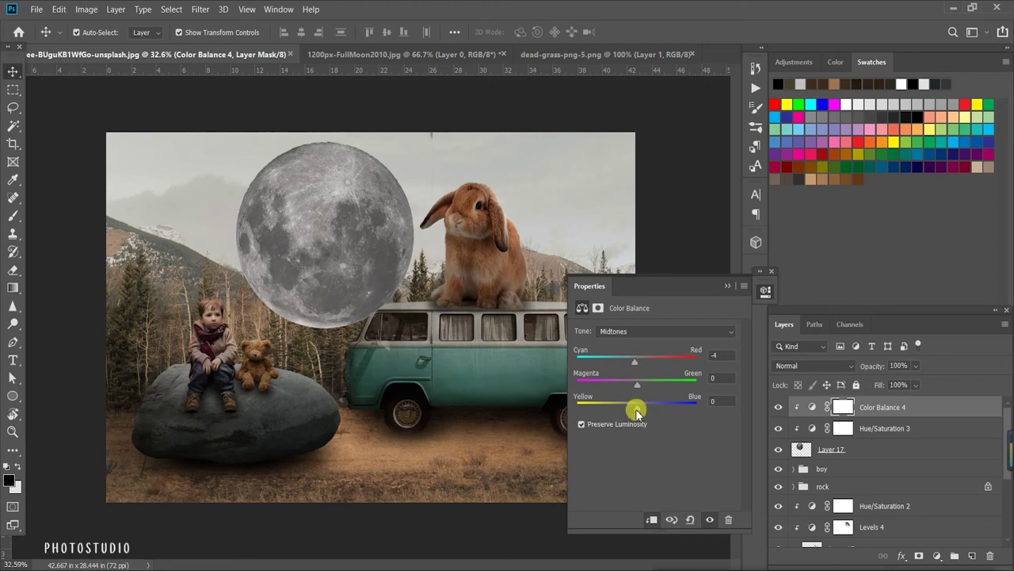
left_click(727, 286)
Add a layer mask to Layer 17 and set up a large soft brush.
left_click(851, 448)
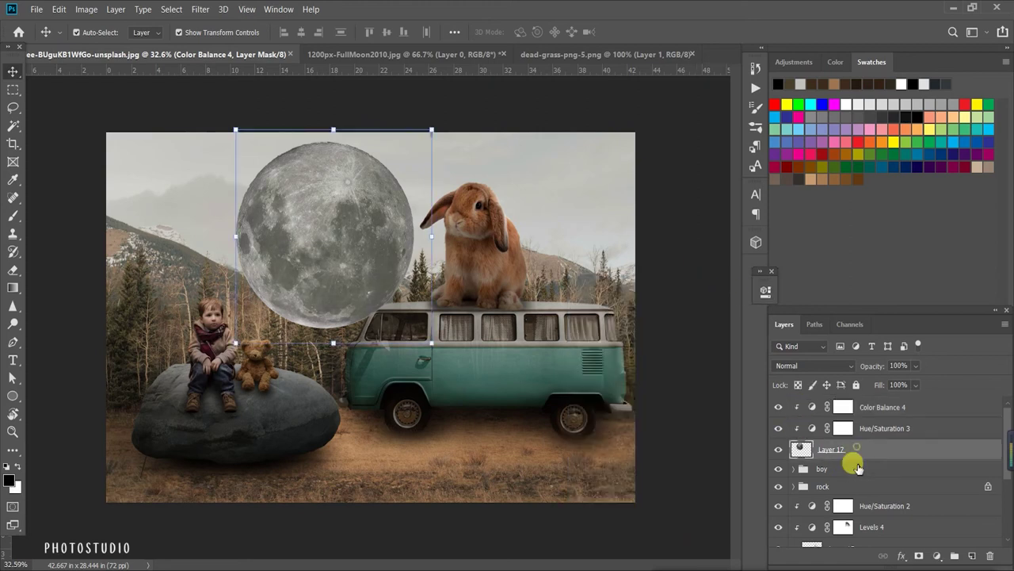
left_click(918, 555)
key("b")
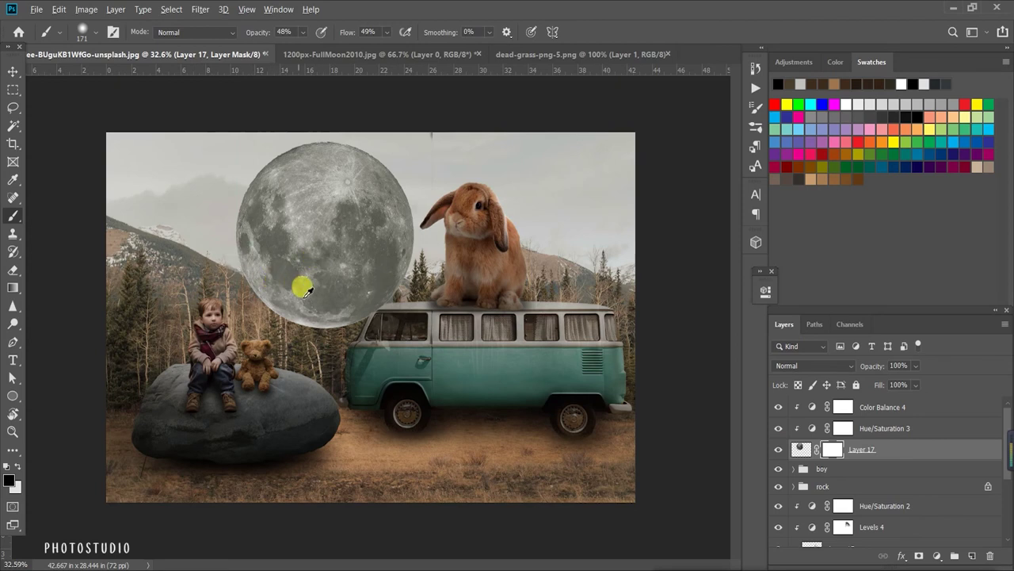
left_click_drag(502, 375, 515, 359)
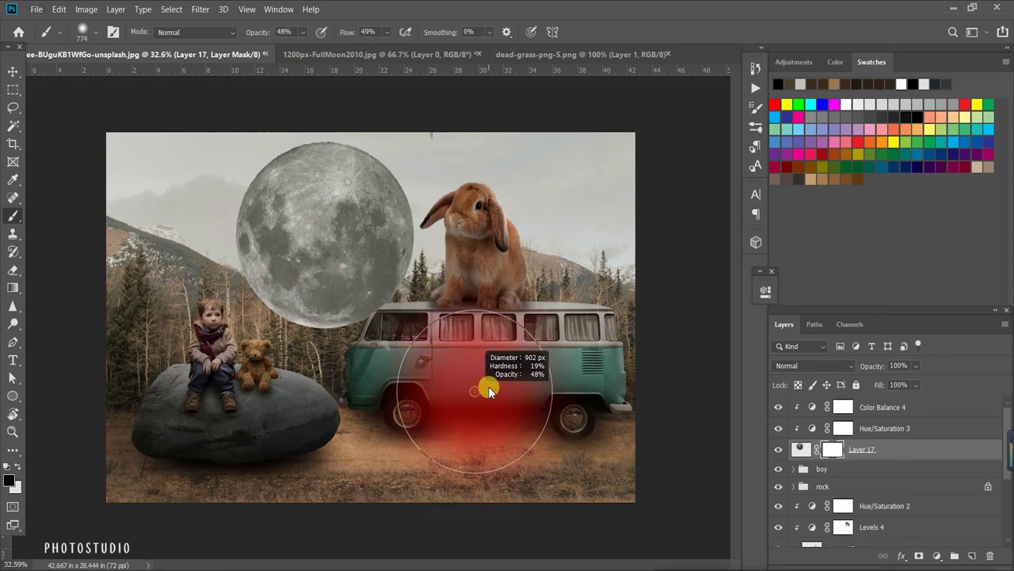
Paint black at 48% opacity over the moon's lower half so it fades behind the trees.
left_click_drag(293, 317, 349, 317)
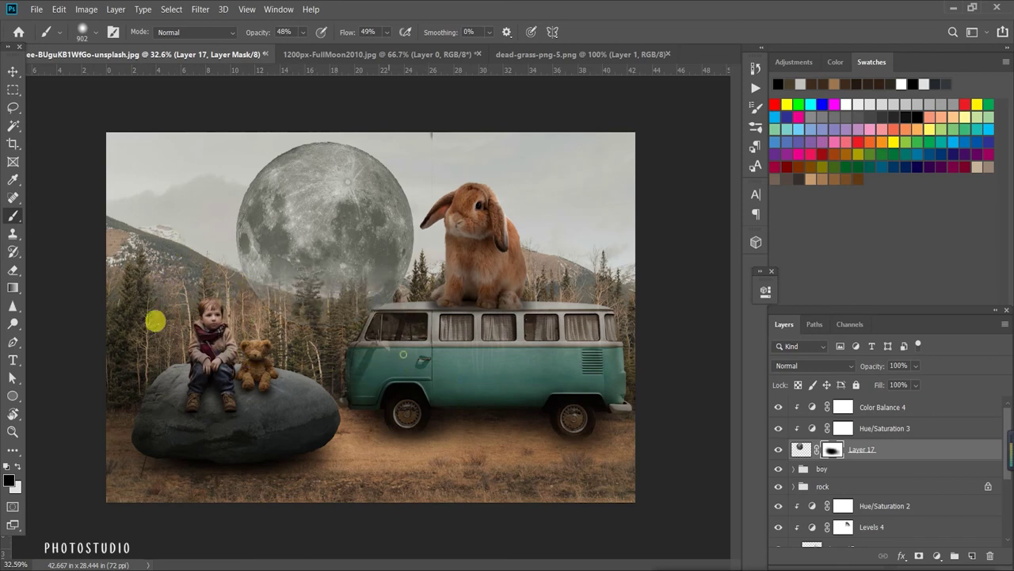
left_click_drag(175, 243, 415, 359)
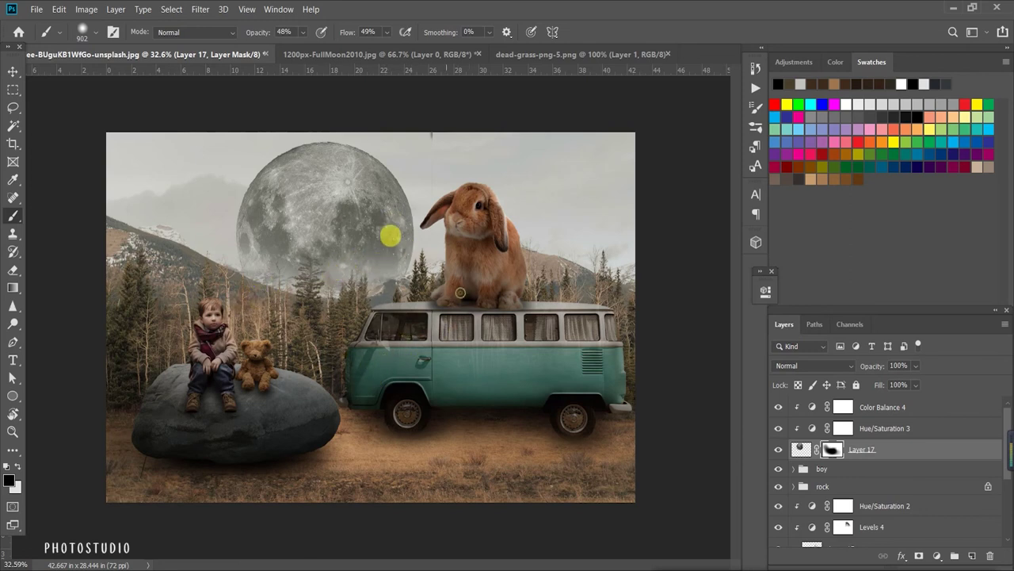
mouse_move(167, 239)
left_mouse_down()
mouse_move(294, 199)
mouse_move(197, 203)
left_mouse_up()
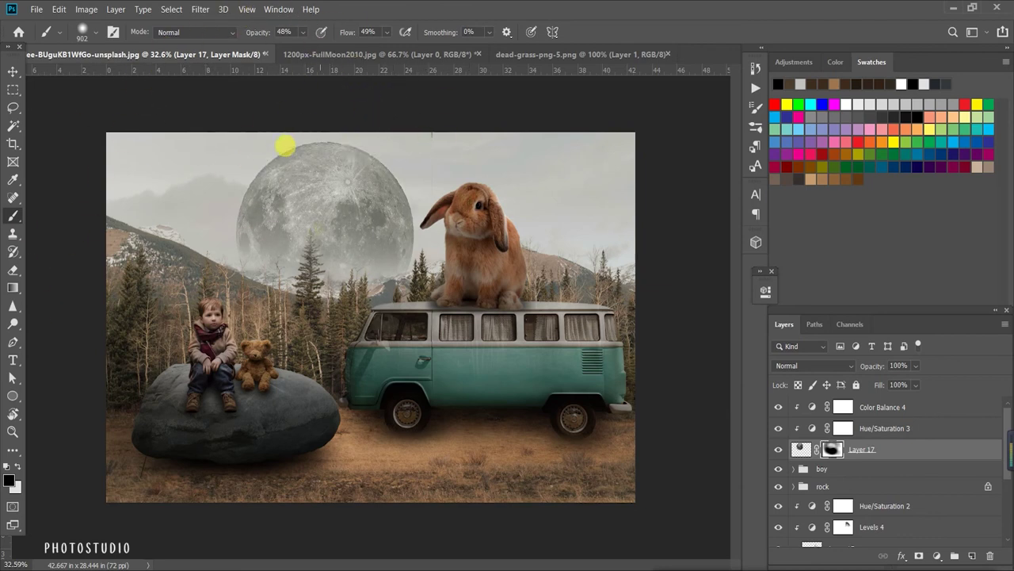
scroll(335, 242, "up", 2)
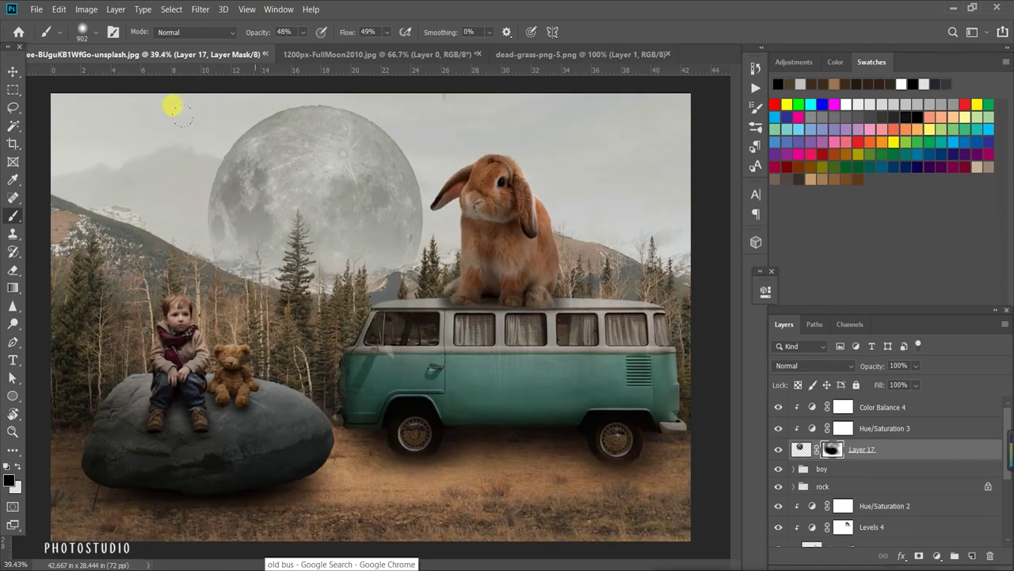
Shrink the moon on Layer 17 to about 96% with Free Transform and commit it.
left_click(13, 73)
left_click(872, 456)
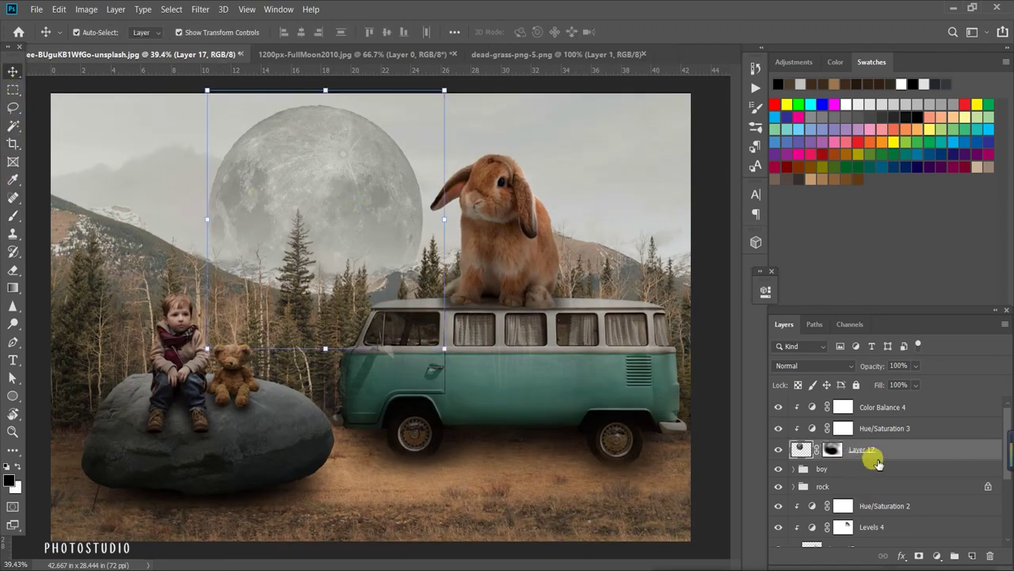
left_click(881, 428)
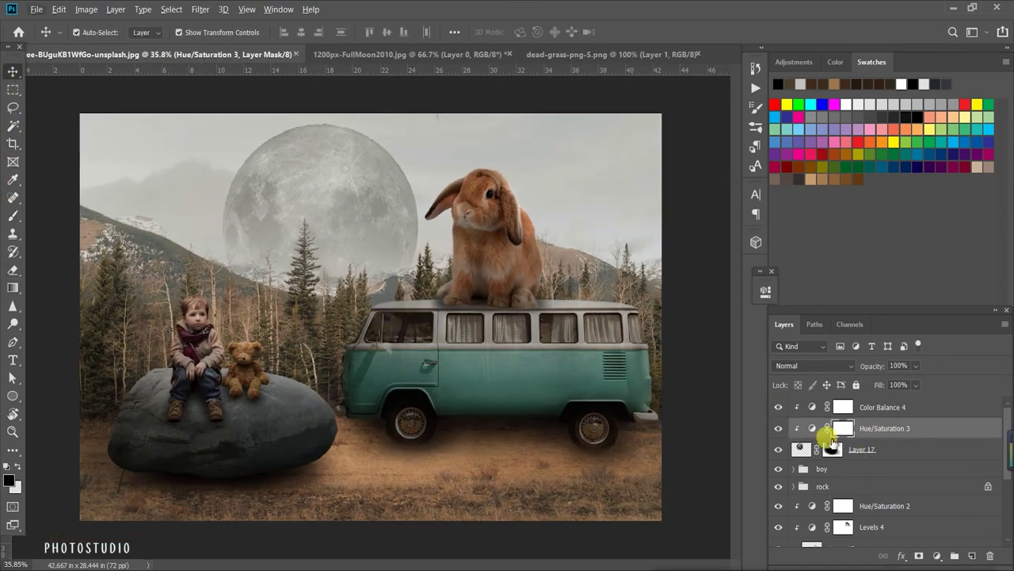
left_click(832, 449)
scroll(552, 257, "down", 2)
scroll(415, 270, "up", 2)
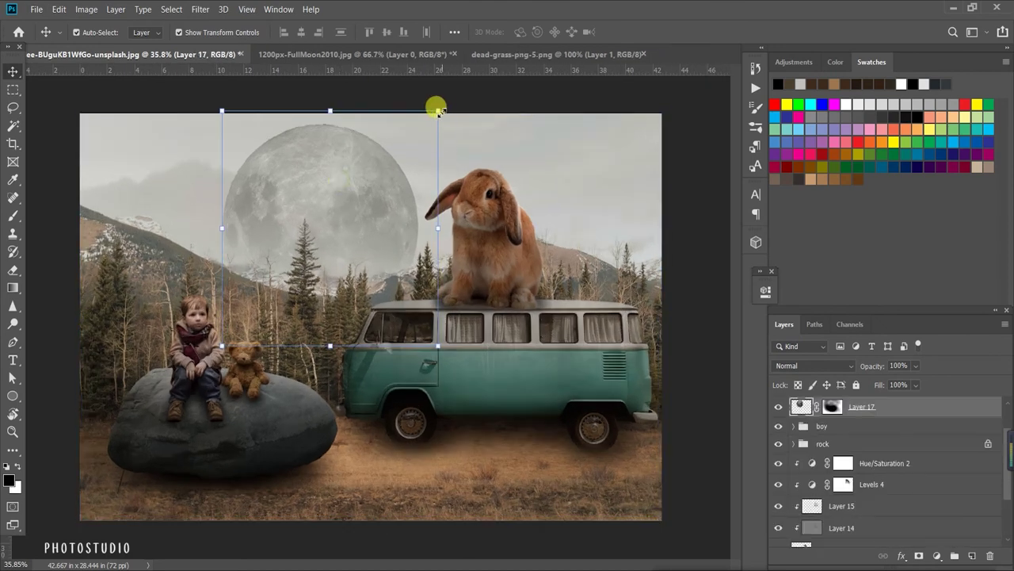
key("ctrl+t")
left_click_drag(428, 117, 429, 121)
left_click(633, 32)
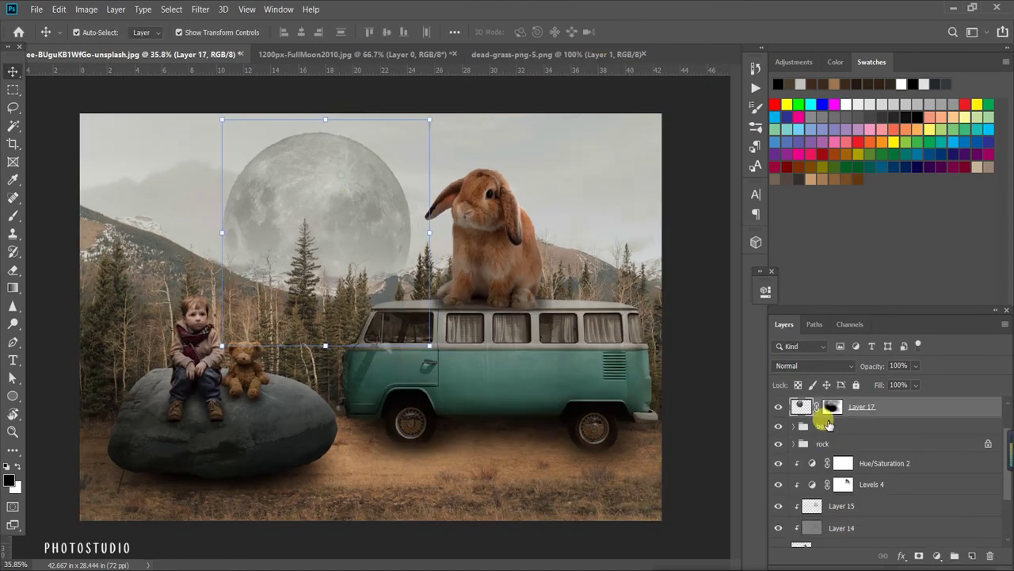
Give Layer 17 a white-filled mask and paint away the moon's lower part at 34% brush flow.
left_click(832, 410)
key("ctrl+i")
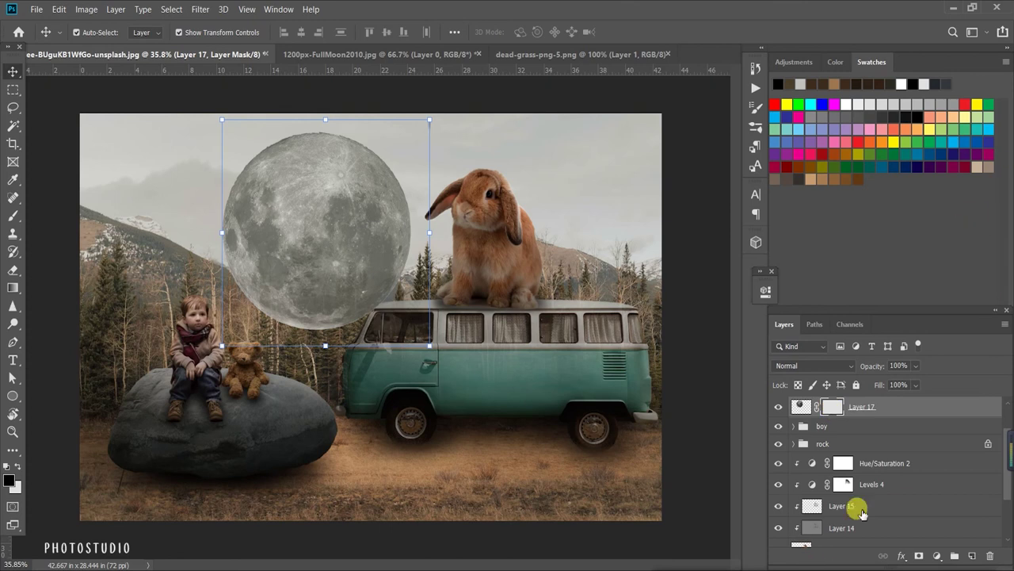
scroll(829, 534, "up", 2)
key("b")
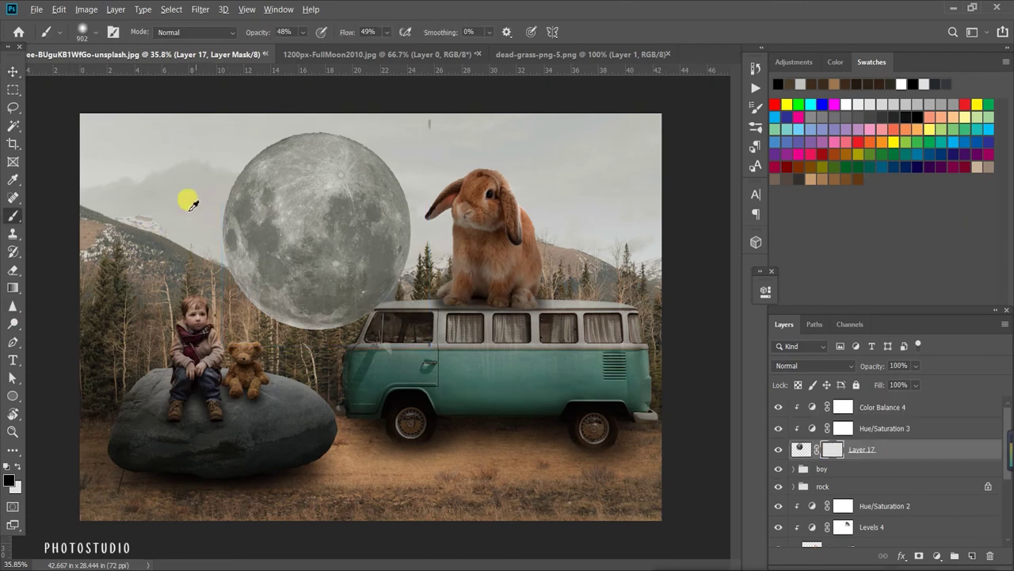
mouse_move(234, 309)
left_mouse_down()
mouse_move(377, 259)
mouse_move(302, 295)
mouse_move(216, 265)
left_mouse_up()
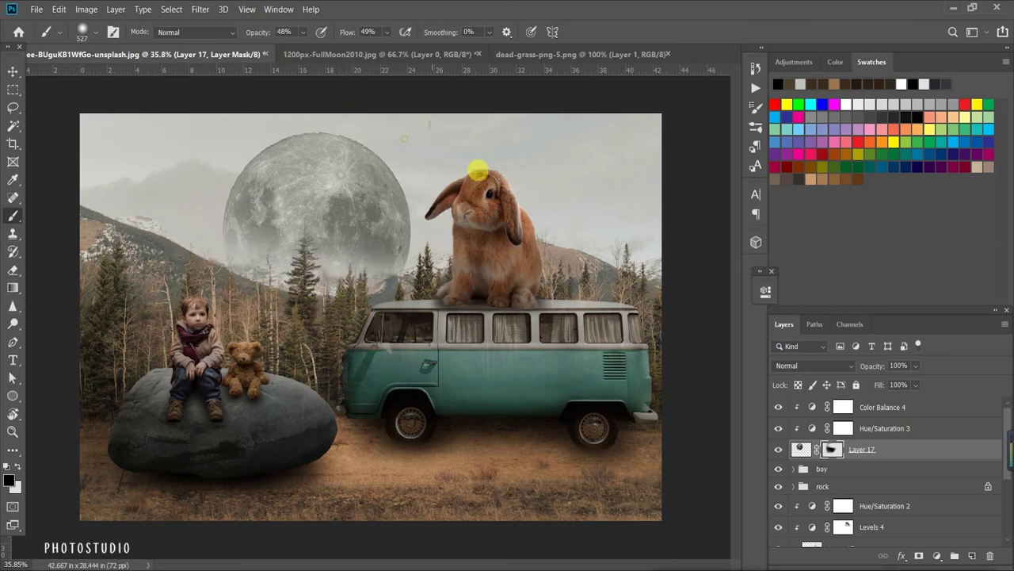
left_click_drag(346, 32, 273, 30)
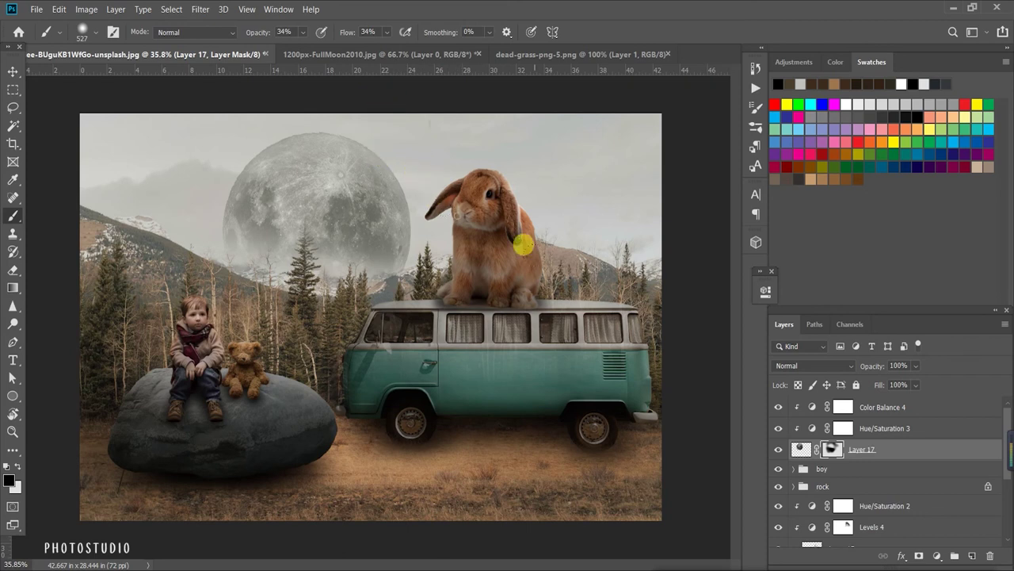
left_click(801, 449)
Give the moon a Screen-mode Inner Glow at 34% opacity and 68 px, and enable Outer Glow.
left_click(913, 557)
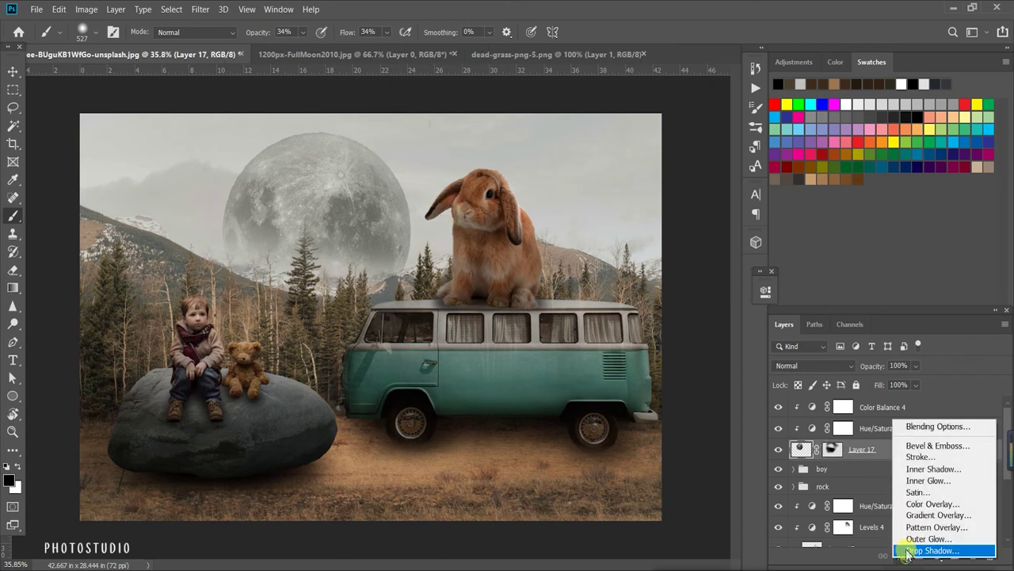
left_click(906, 420)
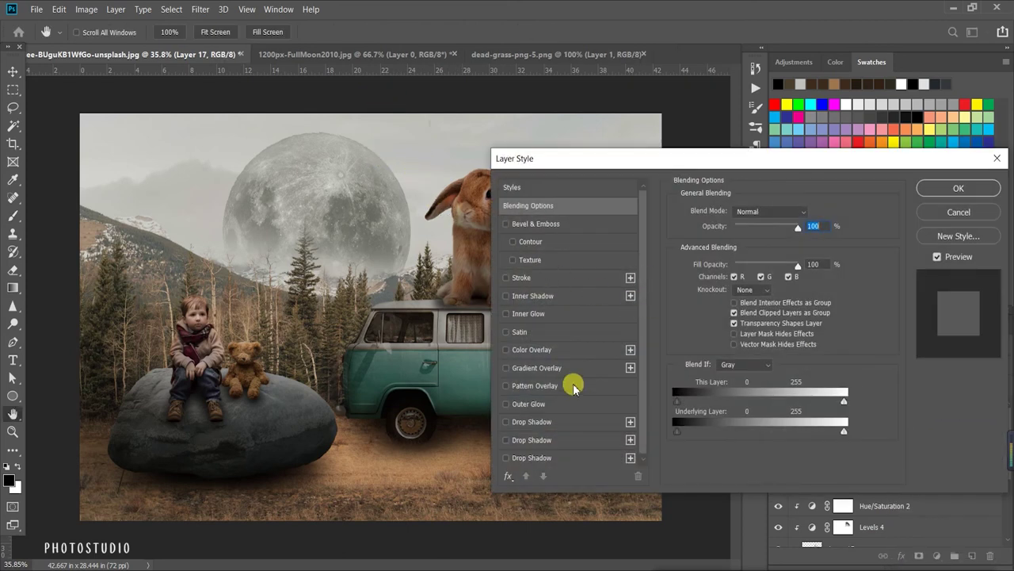
left_click(506, 312)
left_click(552, 312)
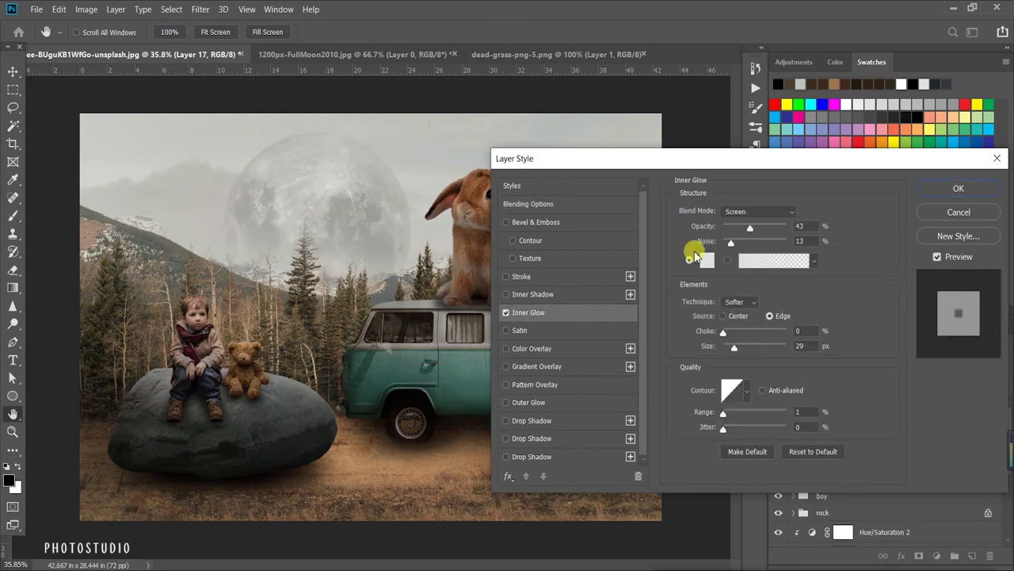
left_click_drag(756, 229, 744, 229)
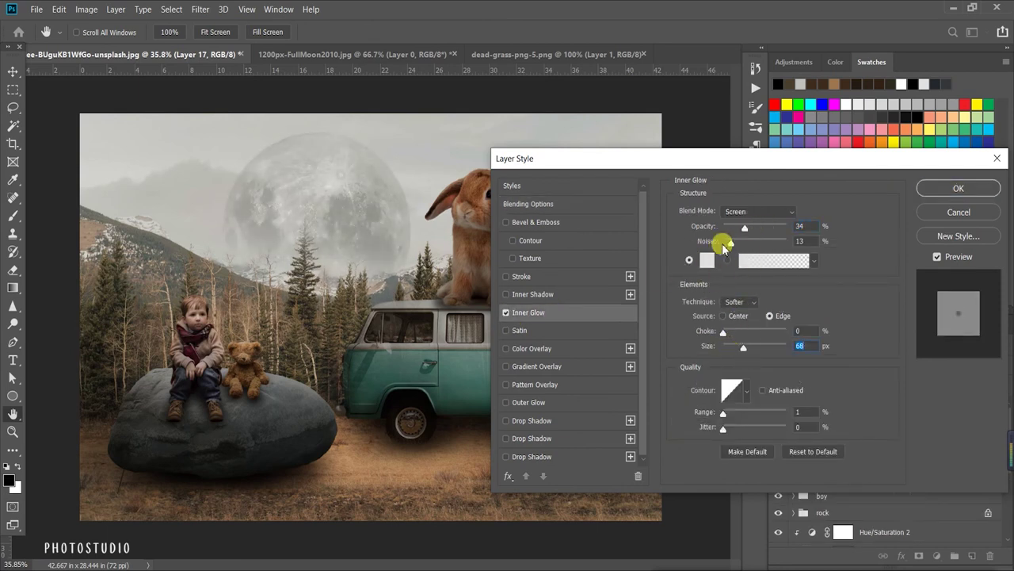
left_click(517, 404)
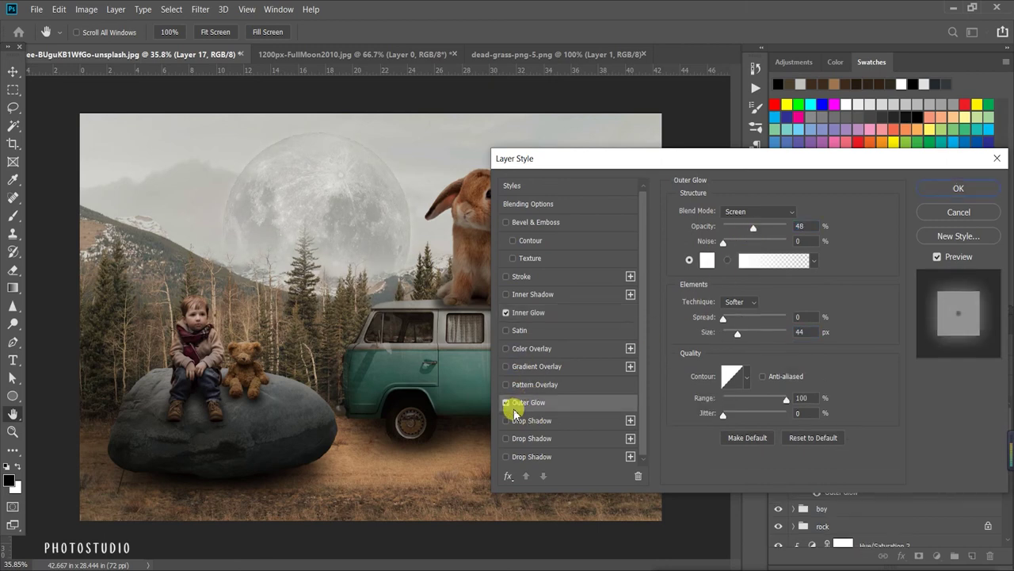
Make the outer glow orange and raise its opacity and size.
left_click(706, 260)
left_click(224, 228)
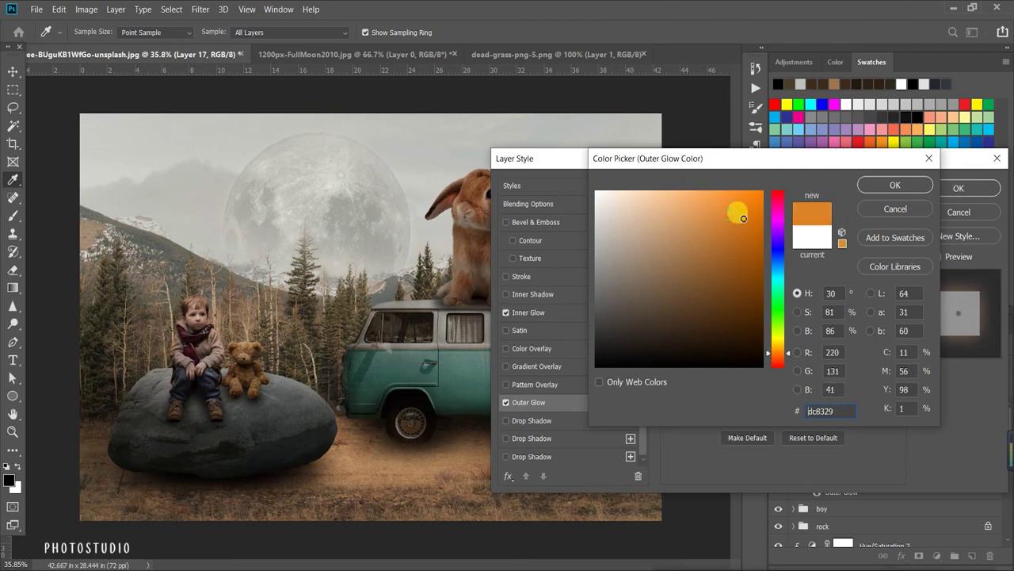
left_click_drag(660, 195, 746, 217)
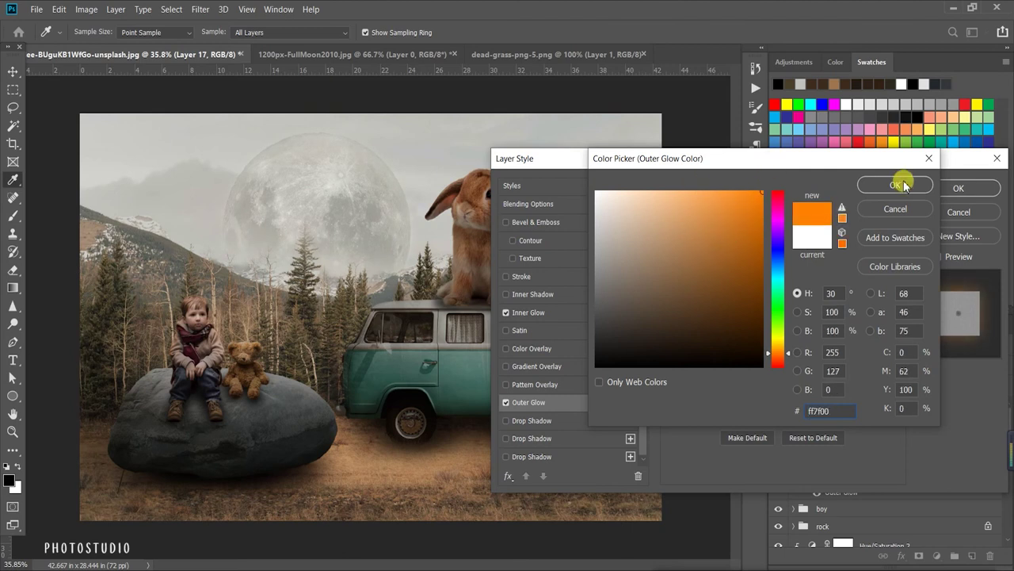
left_click(894, 185)
left_click_drag(758, 230, 765, 228)
mouse_move(737, 333)
left_mouse_down()
mouse_move(767, 337)
mouse_move(726, 321)
left_mouse_up()
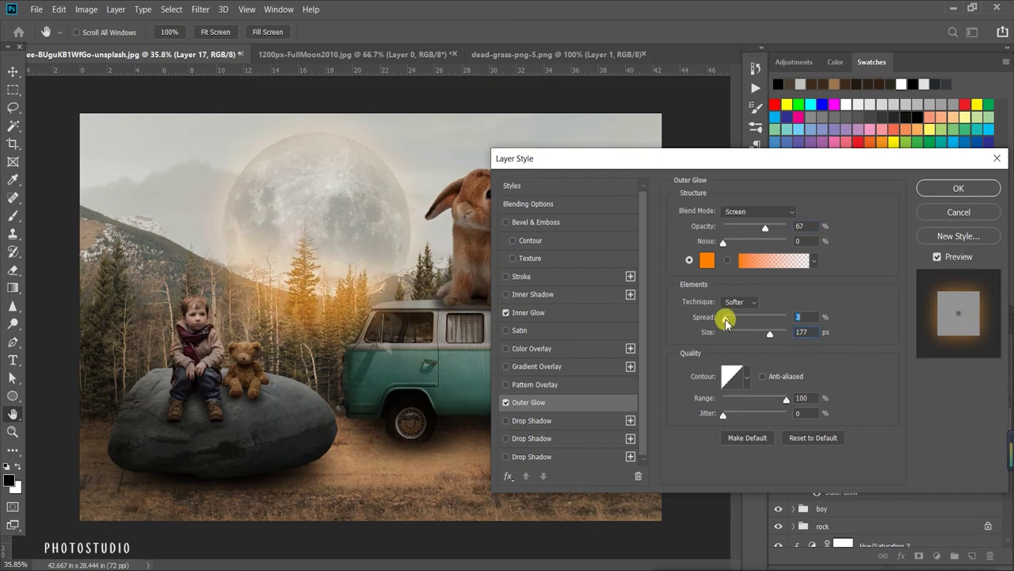
Change the glow to pale peach with 169 px size, 11% spread and 47% opacity, and apply it.
left_click(707, 260)
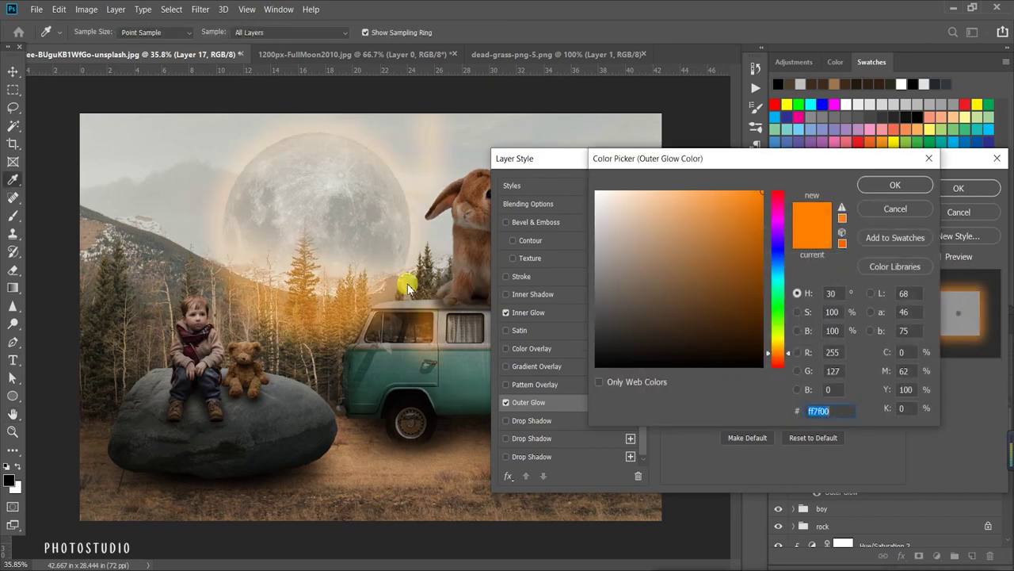
left_click(658, 197)
mouse_move(654, 198)
left_mouse_down()
mouse_move(641, 193)
mouse_move(686, 192)
mouse_move(665, 194)
left_mouse_up()
left_click(868, 189)
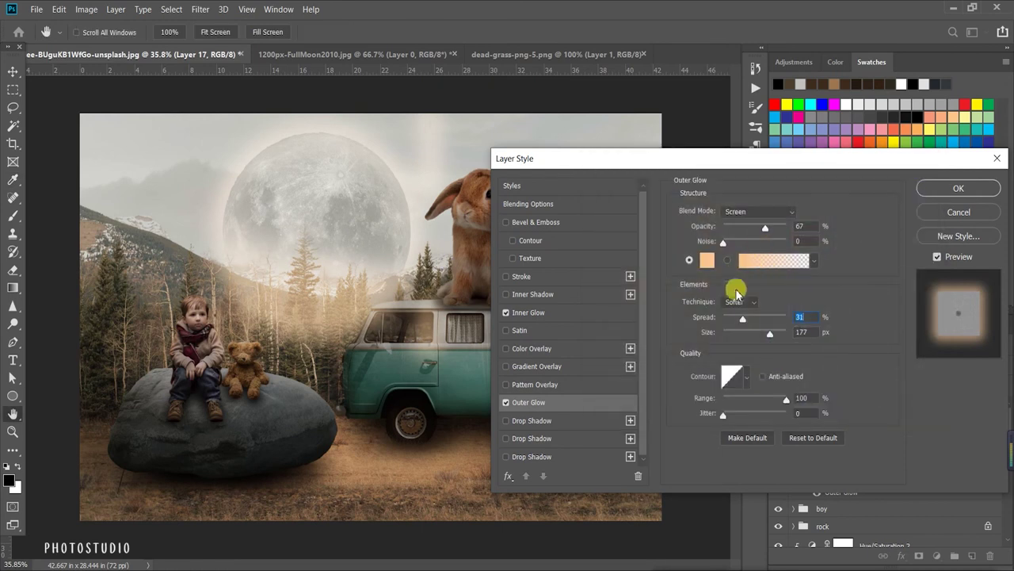
mouse_move(770, 332)
left_mouse_down()
mouse_move(739, 333)
mouse_move(775, 320)
mouse_move(736, 329)
mouse_move(753, 336)
left_mouse_up()
left_click(740, 336)
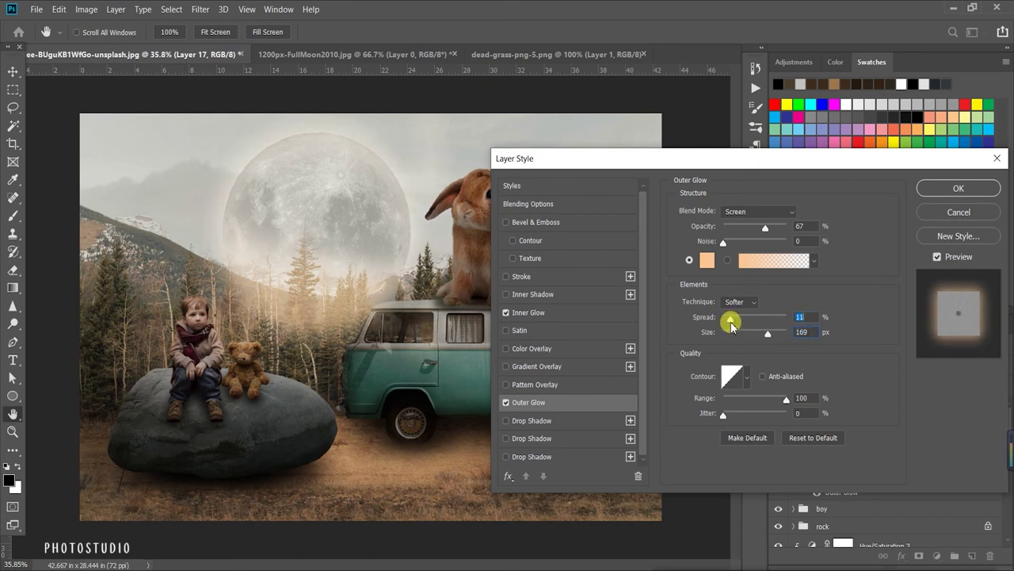
left_click_drag(764, 235, 753, 239)
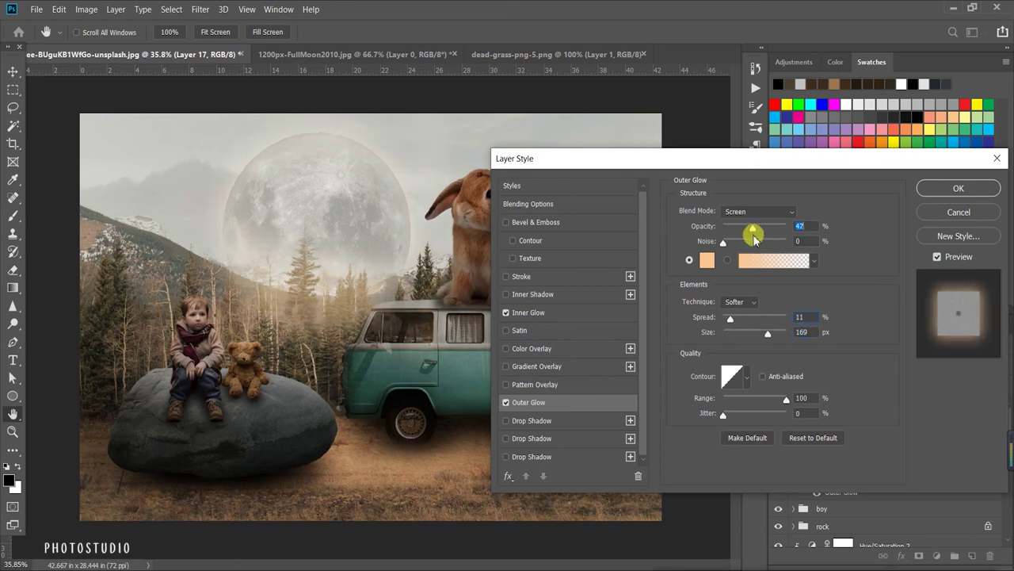
left_click(958, 188)
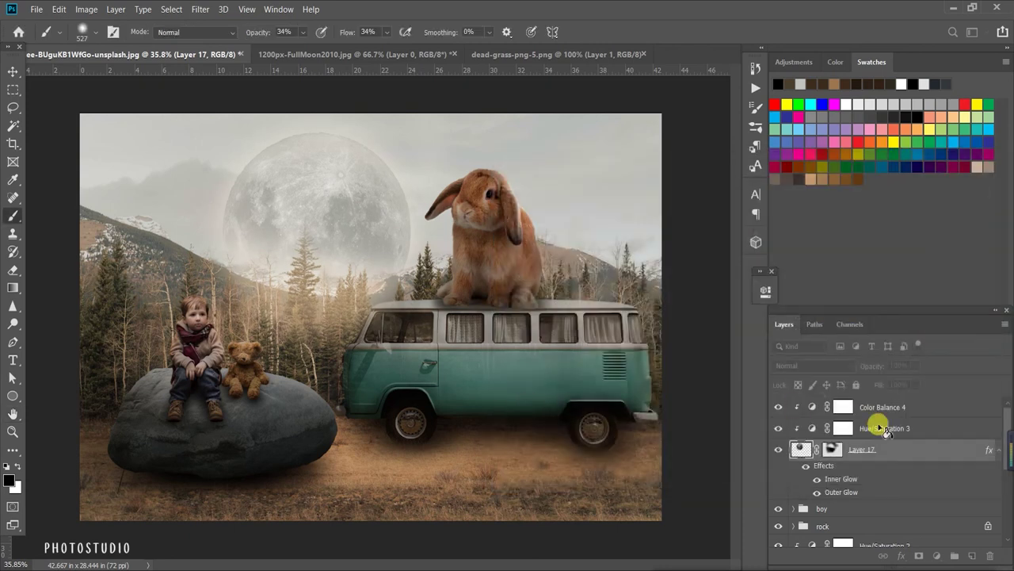
Convert the moon's Inner and Outer Glow effects into separate layers.
right_click(882, 472)
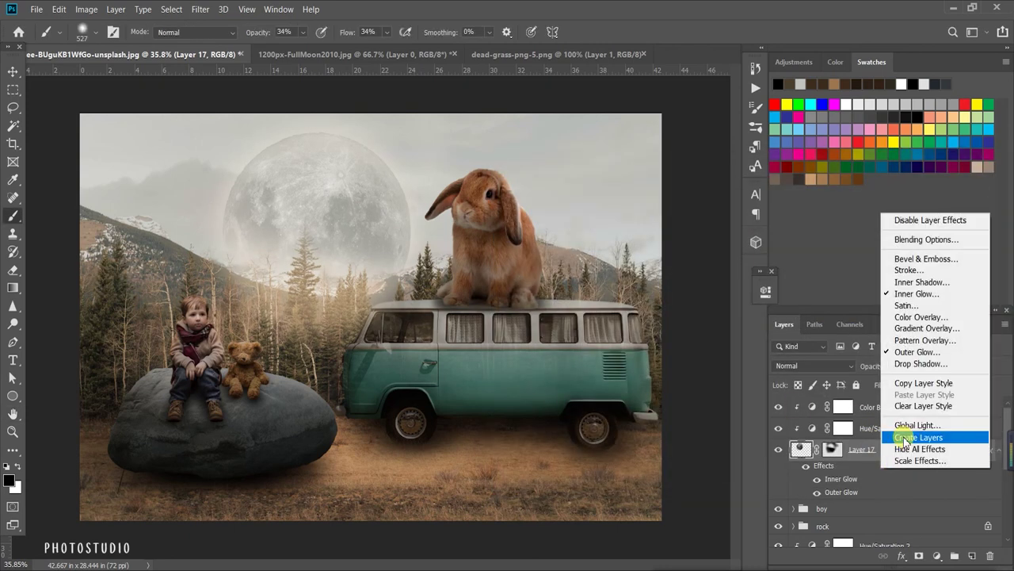
left_click(904, 437)
left_click(476, 230)
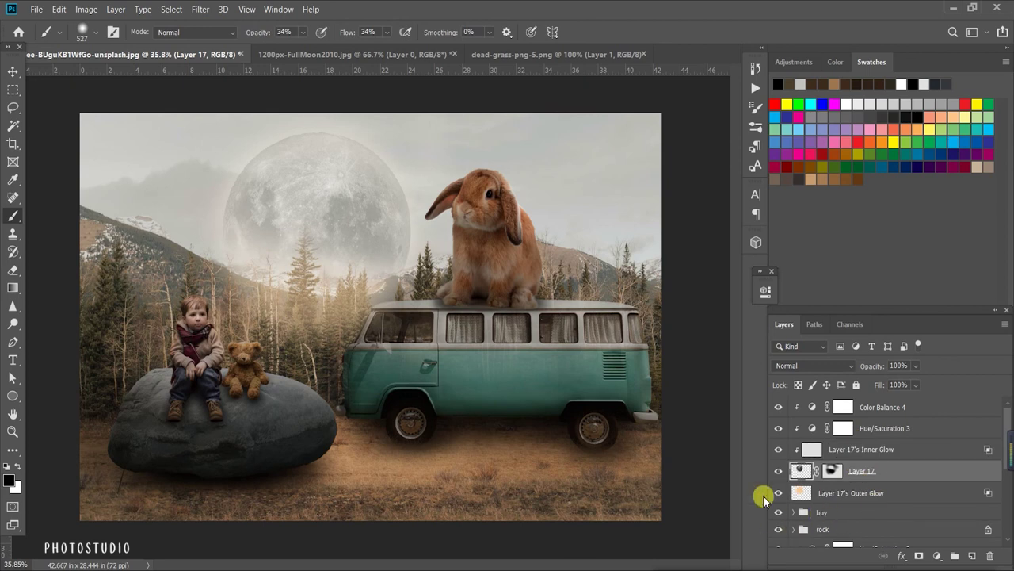
Mask the Outer Glow layer and paint part of it out with a 99% opacity brush.
left_click(820, 492)
left_click(919, 556)
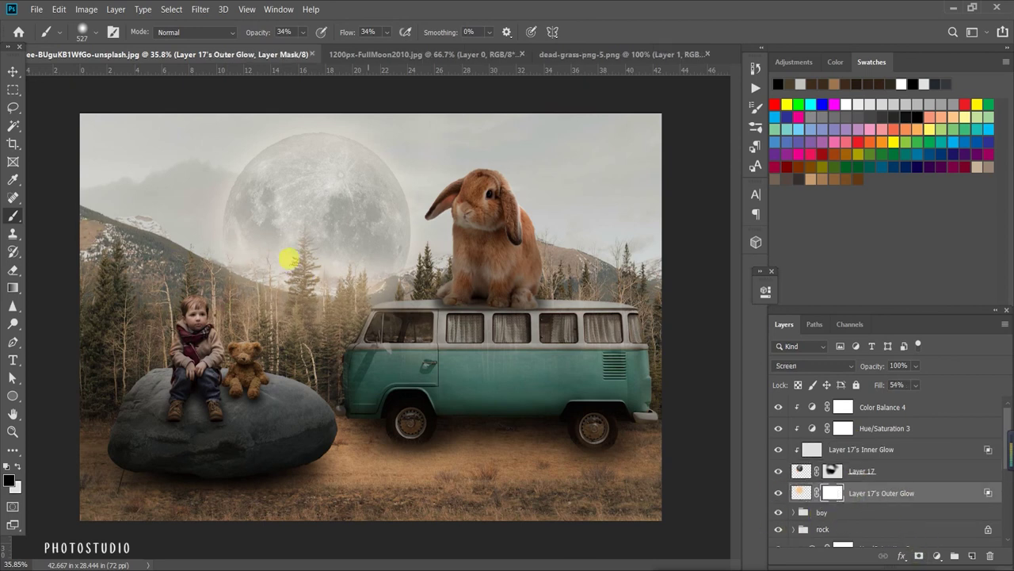
left_click_drag(241, 33, 293, 33)
mouse_move(253, 246)
left_mouse_down()
mouse_move(267, 267)
mouse_move(210, 253)
mouse_move(268, 269)
left_mouse_up()
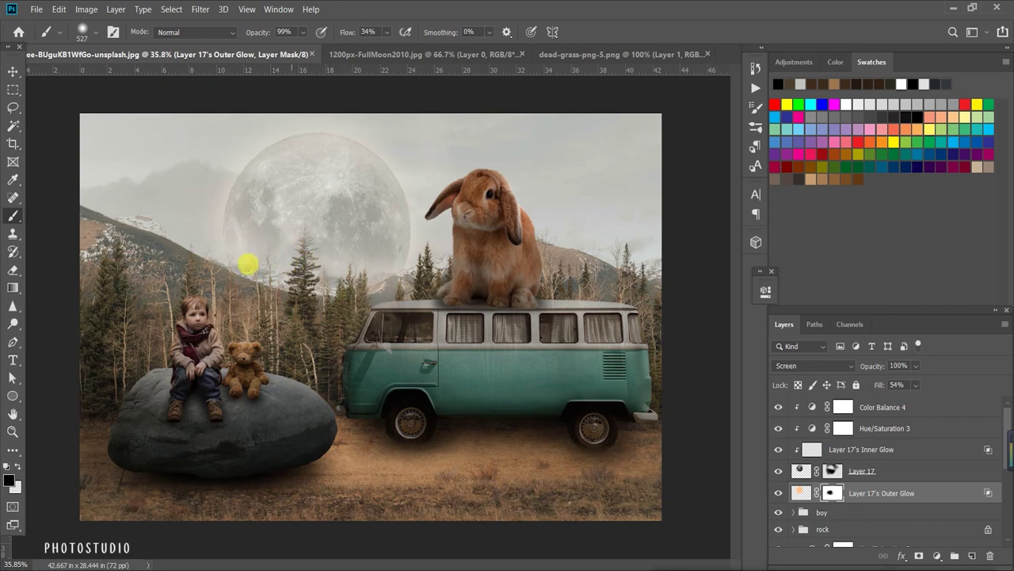
left_click(830, 471)
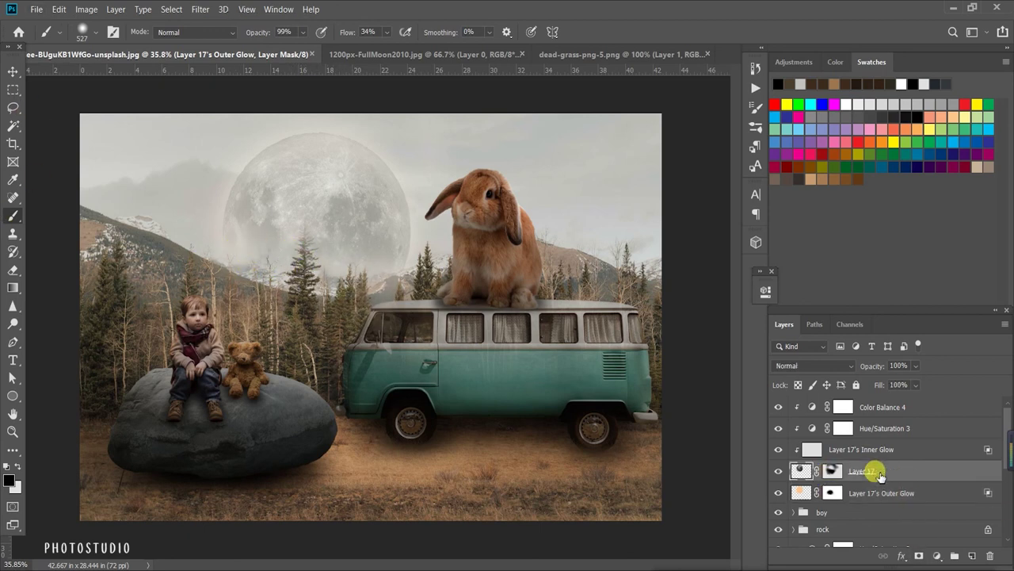
left_click(852, 456)
left_click(854, 495)
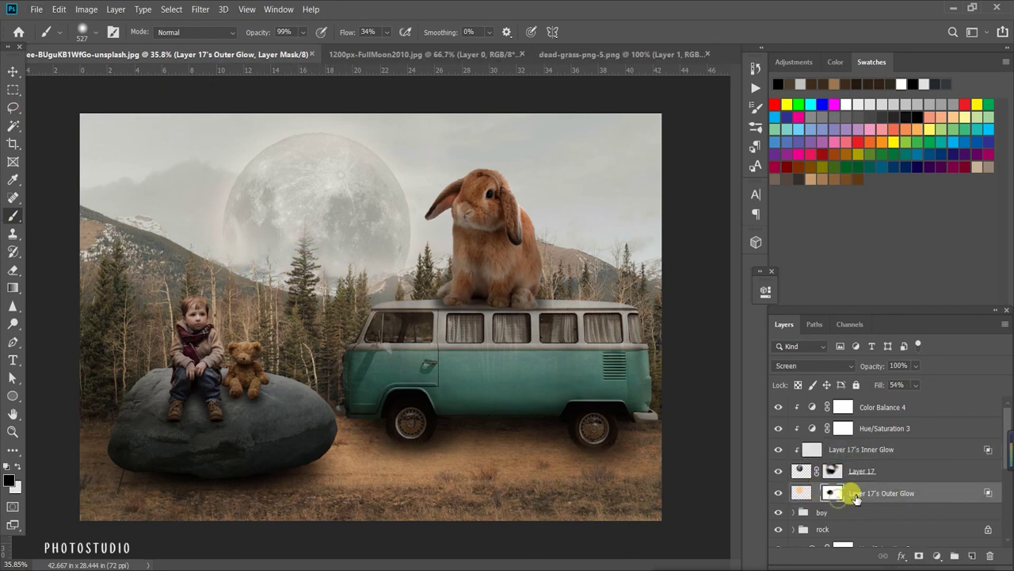
left_click(780, 494)
left_click(779, 494)
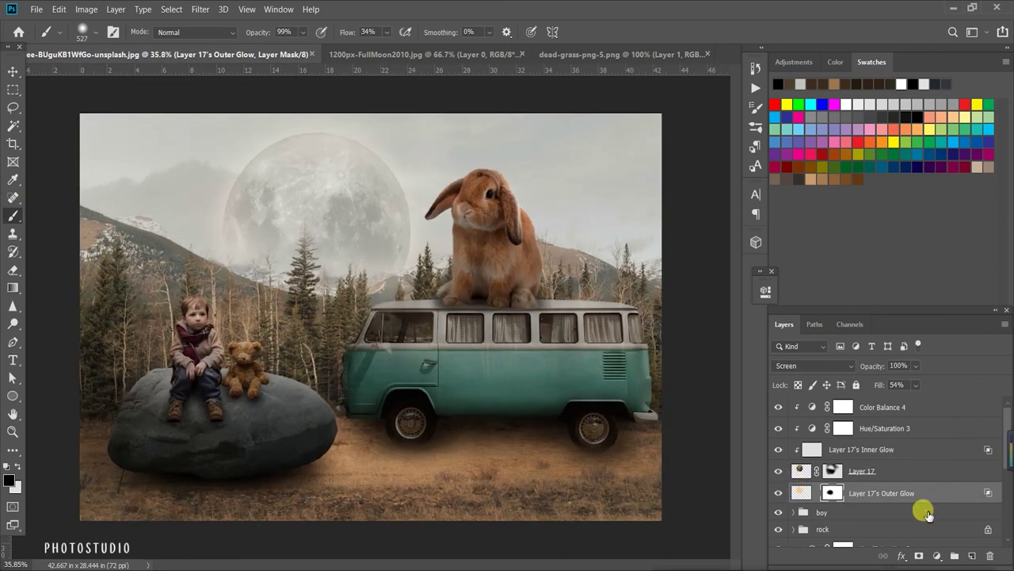
Bring the dead grass image into the composite as Layer 18.
left_click(871, 474)
left_click(848, 450)
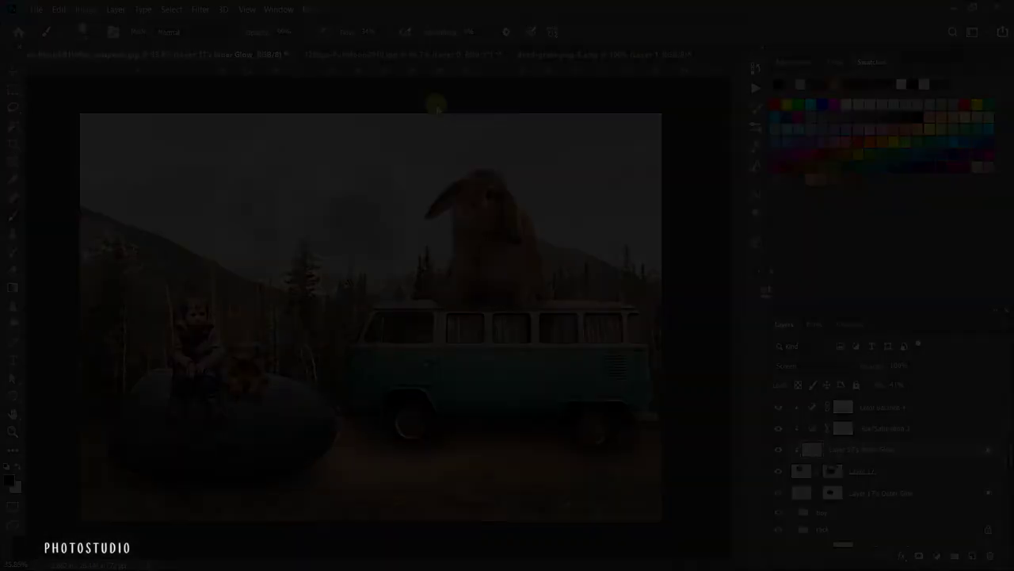
left_click(13, 71)
mouse_move(252, 298)
left_mouse_down()
mouse_move(101, 51)
mouse_move(502, 452)
left_mouse_up()
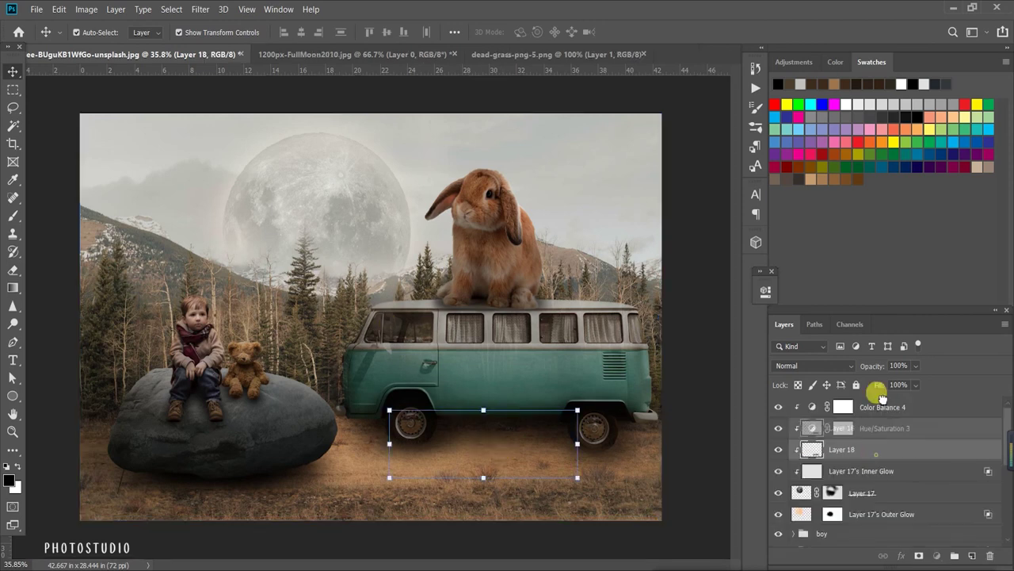
Move the grass layer to the top and enlarge it to about 200% across the lower foreground.
left_click_drag(875, 455, 879, 402)
left_click_drag(539, 468, 557, 497)
key("ctrl+t")
left_click_drag(593, 446, 776, 362)
mouse_move(546, 481)
left_mouse_down()
mouse_move(369, 499)
mouse_move(577, 521)
left_mouse_up()
mouse_move(430, 399)
left_mouse_down()
mouse_move(420, 368)
mouse_move(376, 334)
left_mouse_up()
left_click_drag(498, 469, 518, 469)
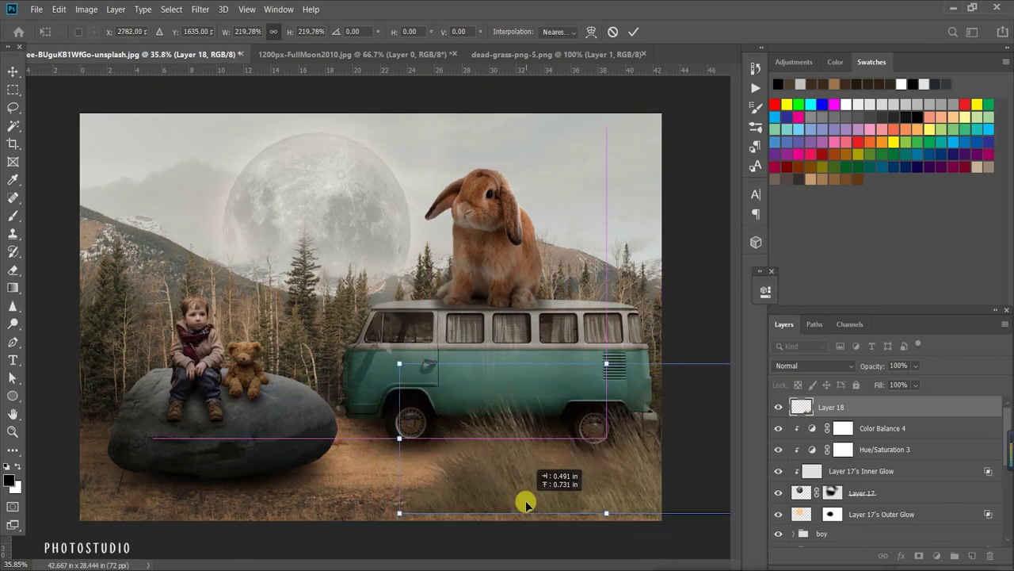
left_click_drag(607, 521, 639, 495)
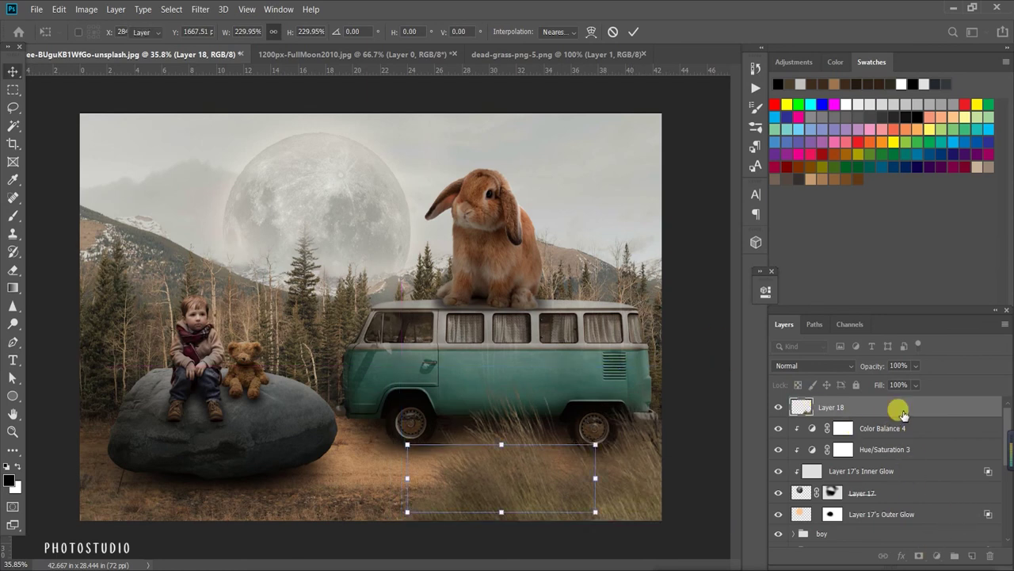
left_click(896, 410)
Add a Color Balance layer clipped to the grass with midtones +10 red and +13 blue.
left_click(937, 555)
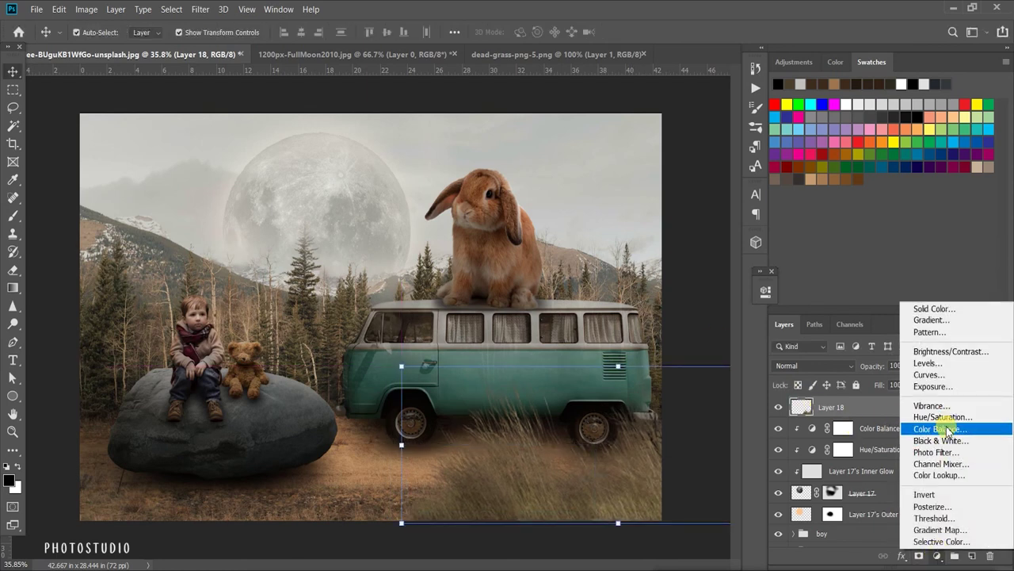
left_click(937, 429)
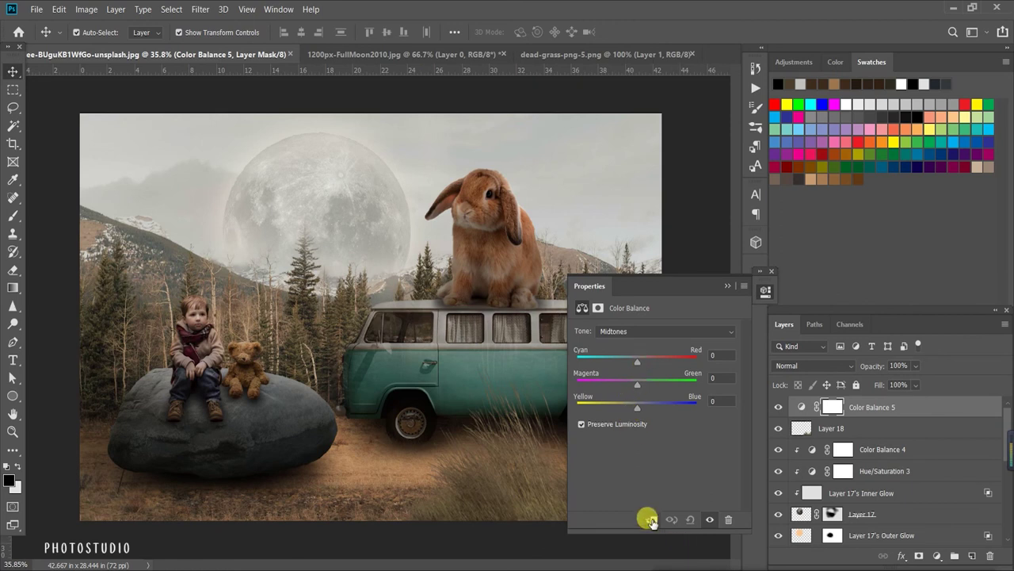
left_click(651, 519)
left_click_drag(642, 362, 643, 361)
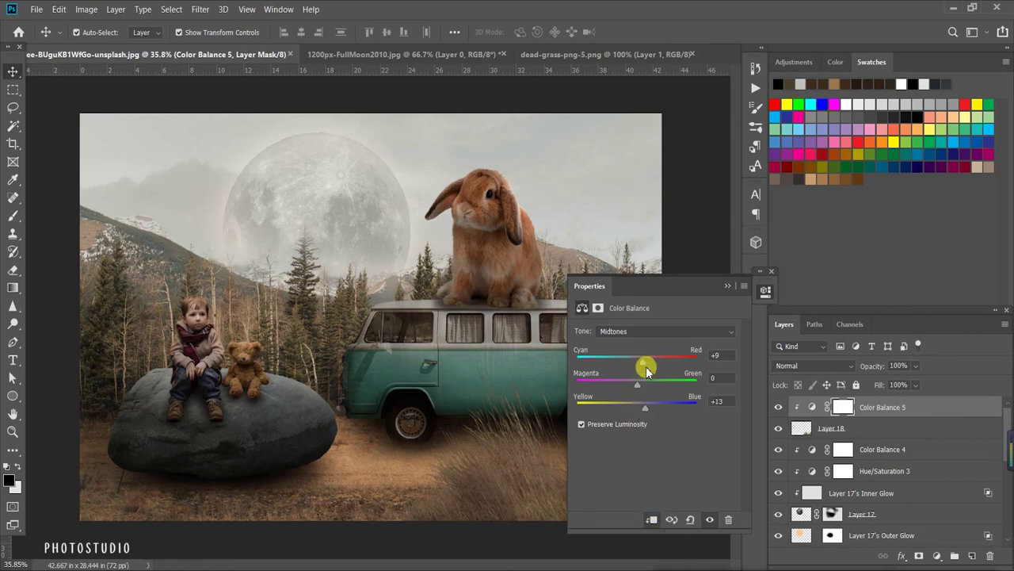
left_click_drag(646, 363, 649, 363)
double_click(728, 288)
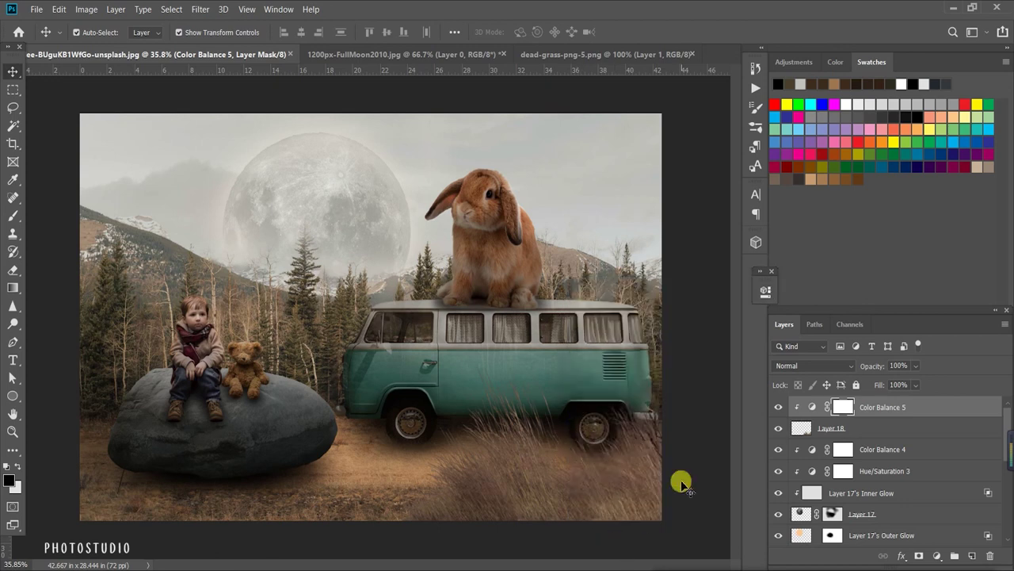
Select the grass layer again and begin a new Free Transform on it.
scroll(681, 483, "up", 1)
scroll(475, 501, "up", 1)
scroll(668, 487, "down", 1)
left_click(607, 512)
key("ctrl+t")
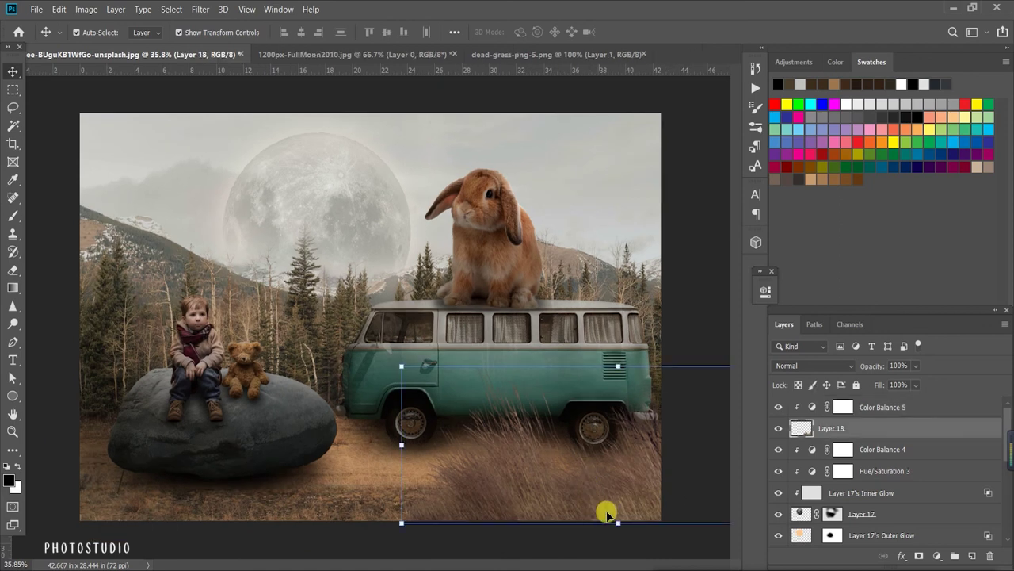
Enlarge the grass, flip it horizontally, and settle it in the lower right.
mouse_move(611, 522)
left_mouse_down()
mouse_move(618, 529)
mouse_move(622, 496)
mouse_move(614, 504)
mouse_move(571, 487)
left_mouse_up()
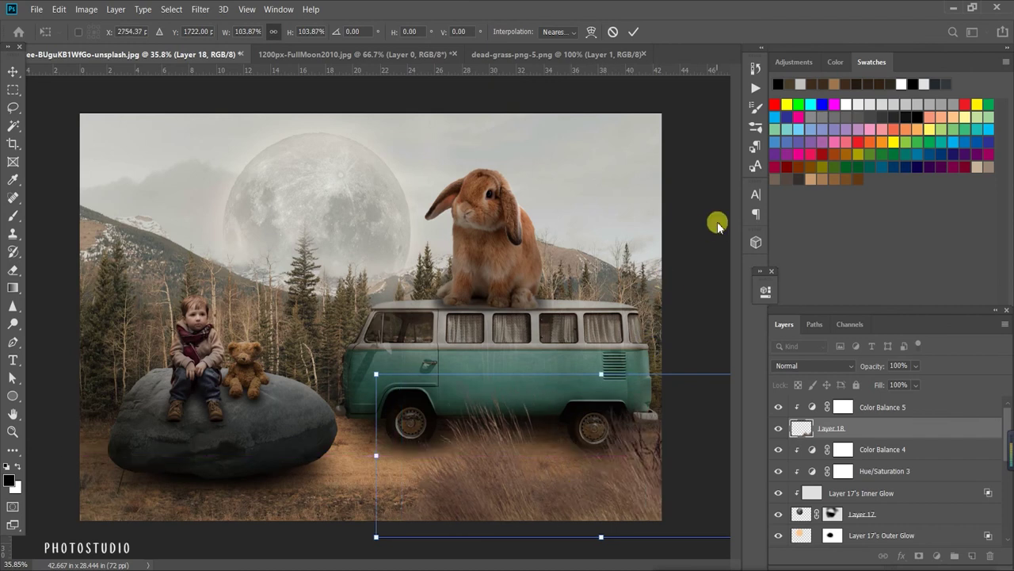
left_click_drag(602, 370, 601, 363)
mouse_move(504, 499)
left_mouse_down()
mouse_move(599, 490)
mouse_move(328, 469)
left_mouse_up()
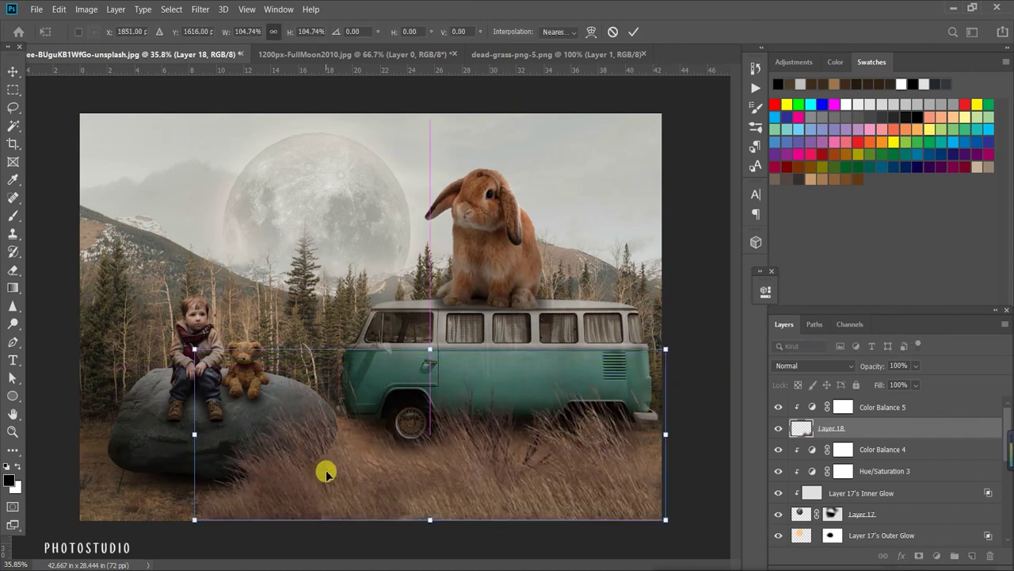
left_click(59, 8)
left_click(277, 449)
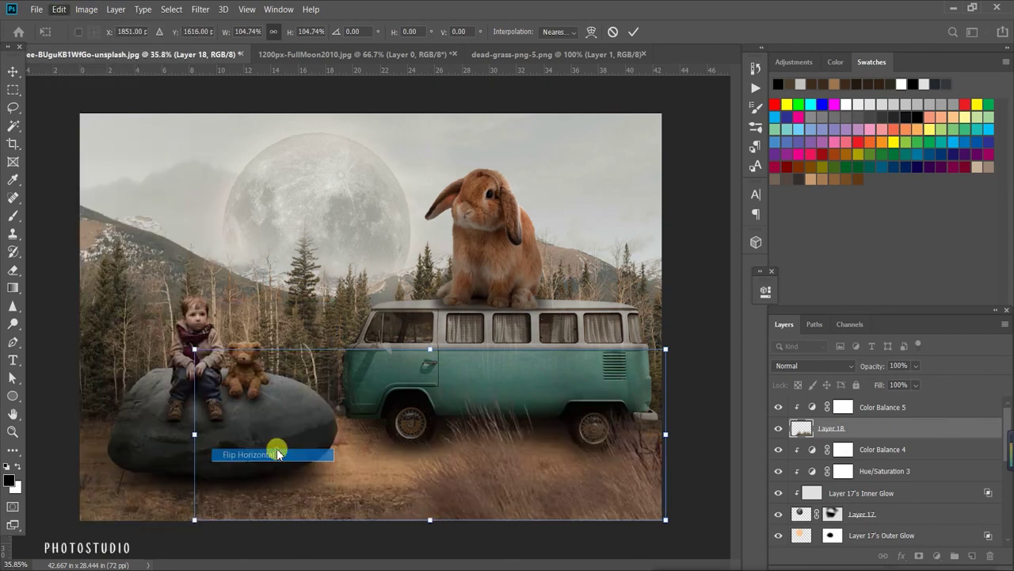
left_click_drag(399, 483, 648, 500)
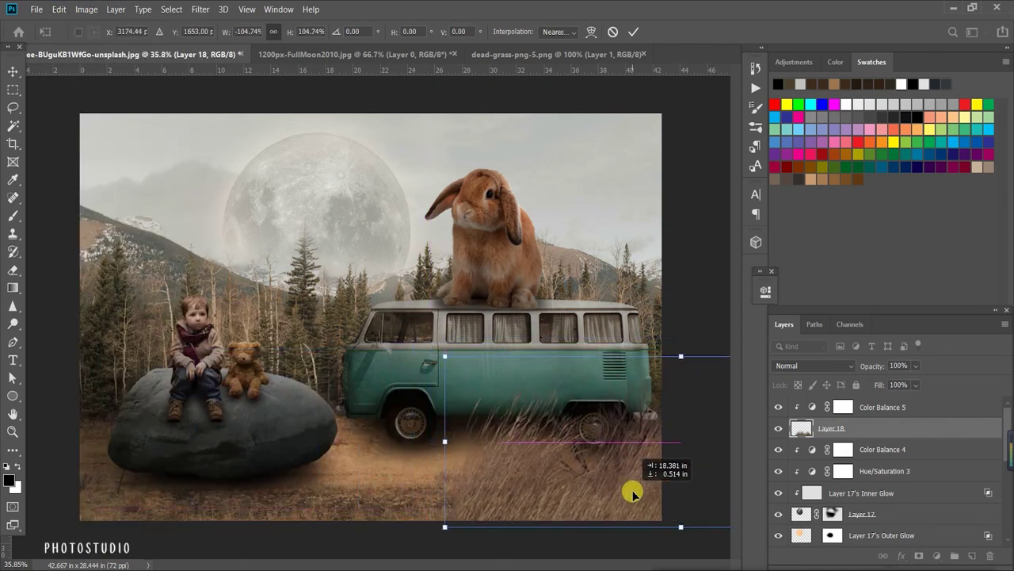
left_click(633, 32)
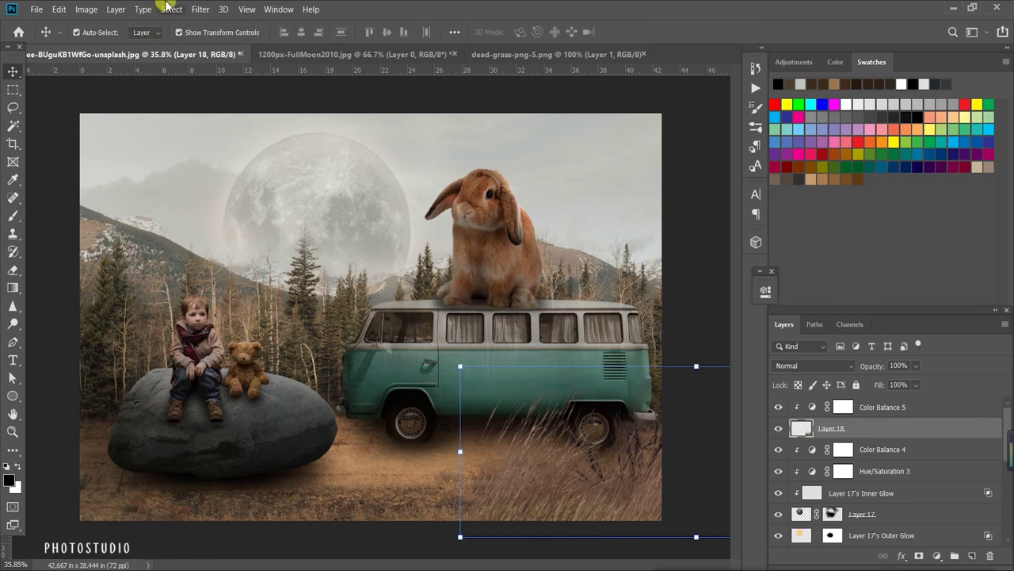
Soften the grass with a 4.0-pixel Gaussian Blur.
left_click(200, 9)
left_click(380, 208)
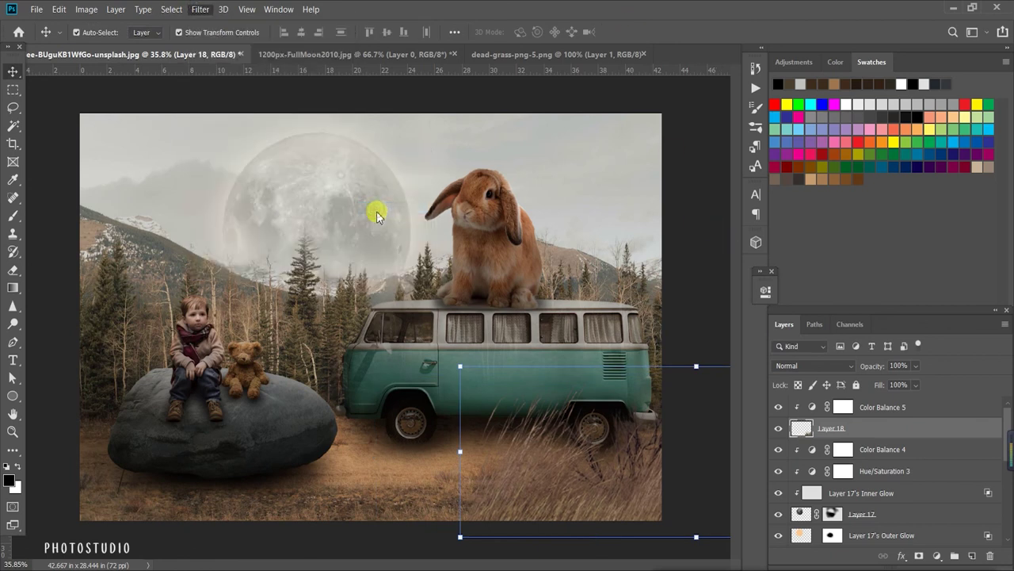
left_click_drag(686, 465, 685, 465)
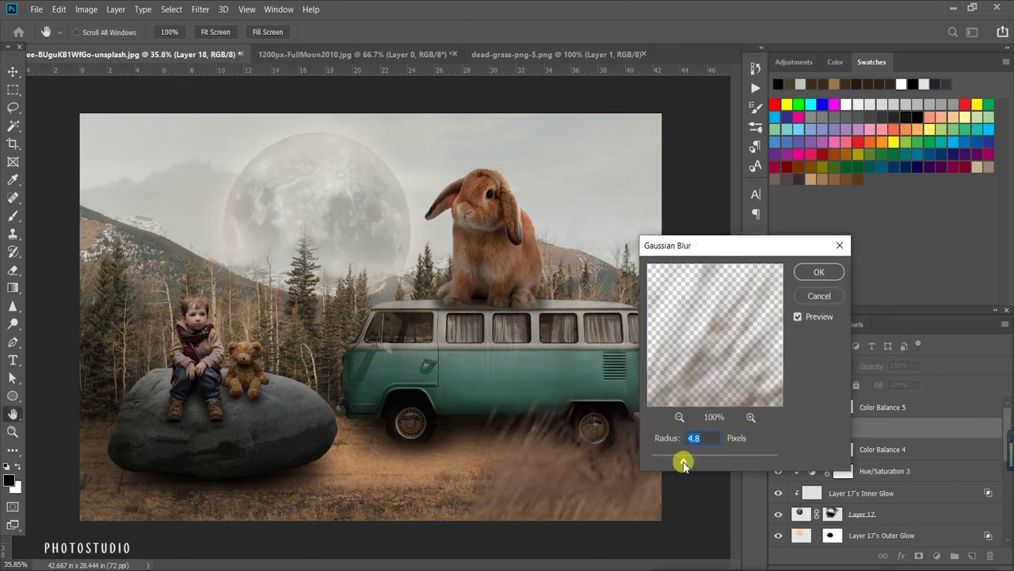
left_click(818, 274)
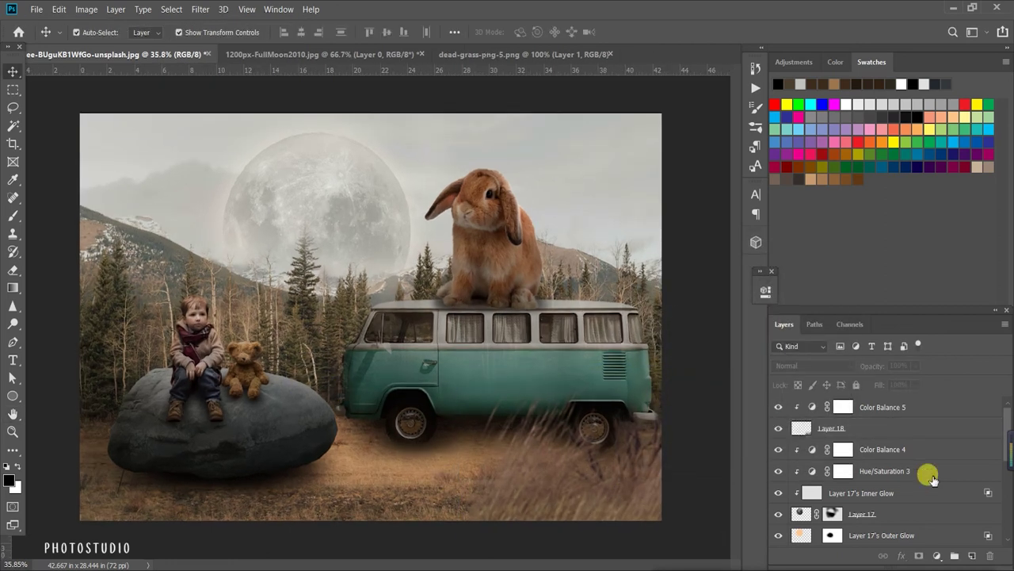
Review Color Balance 5 at midtones +16 red, +12 blue and dock its properties panel.
double_click(813, 406)
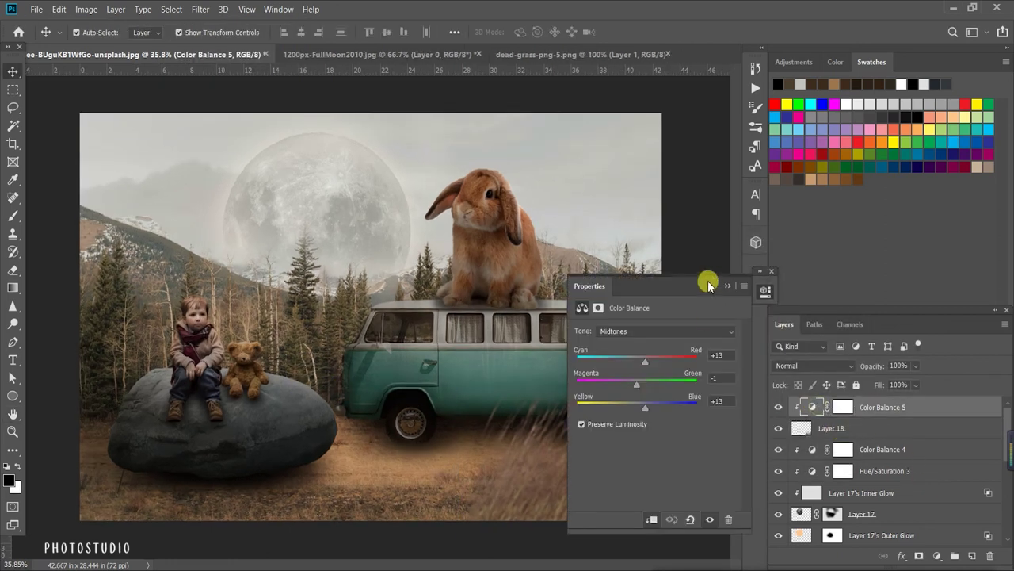
left_click_drag(708, 284, 438, 296)
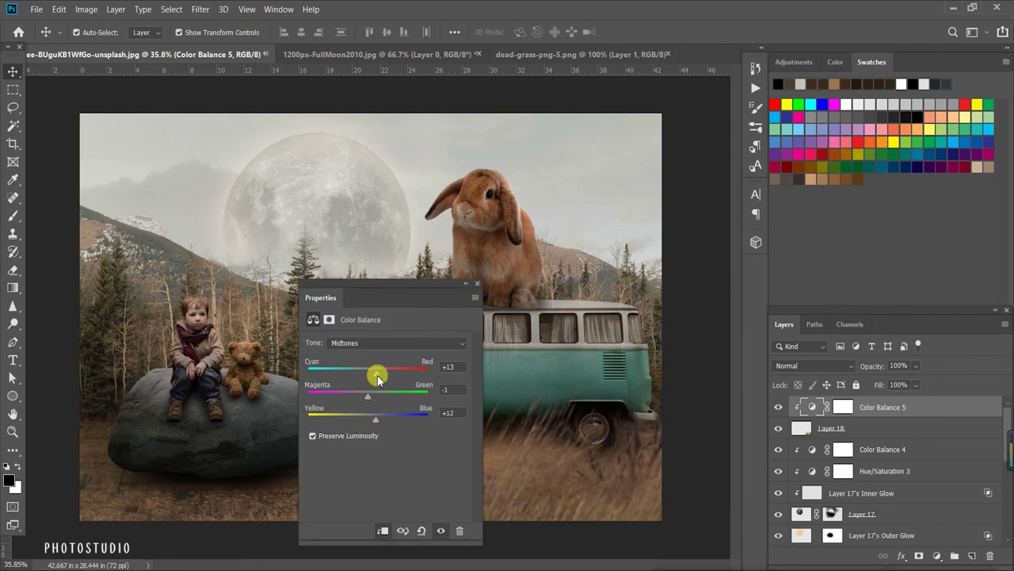
left_click(466, 282)
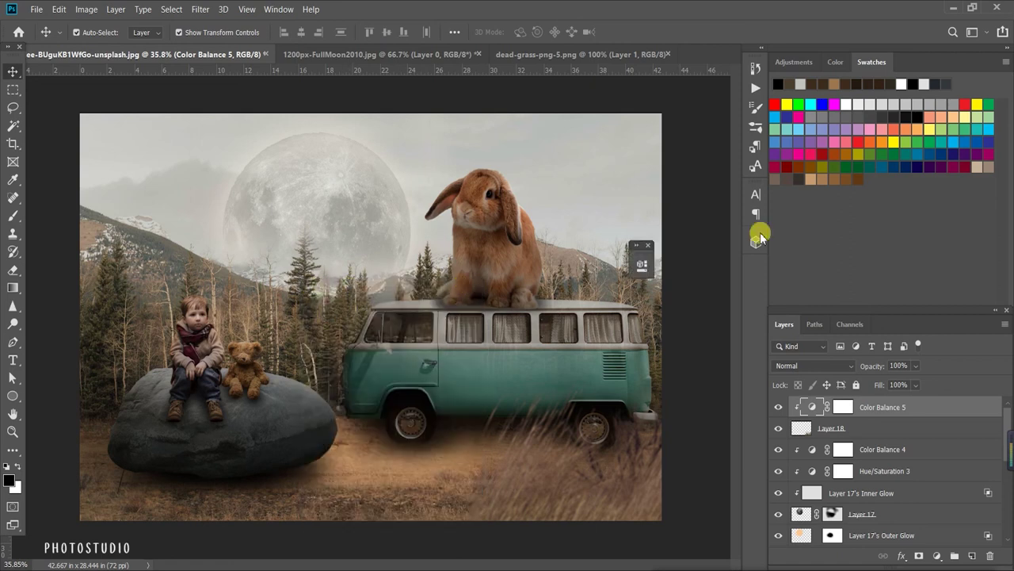
left_click_drag(312, 289, 765, 270)
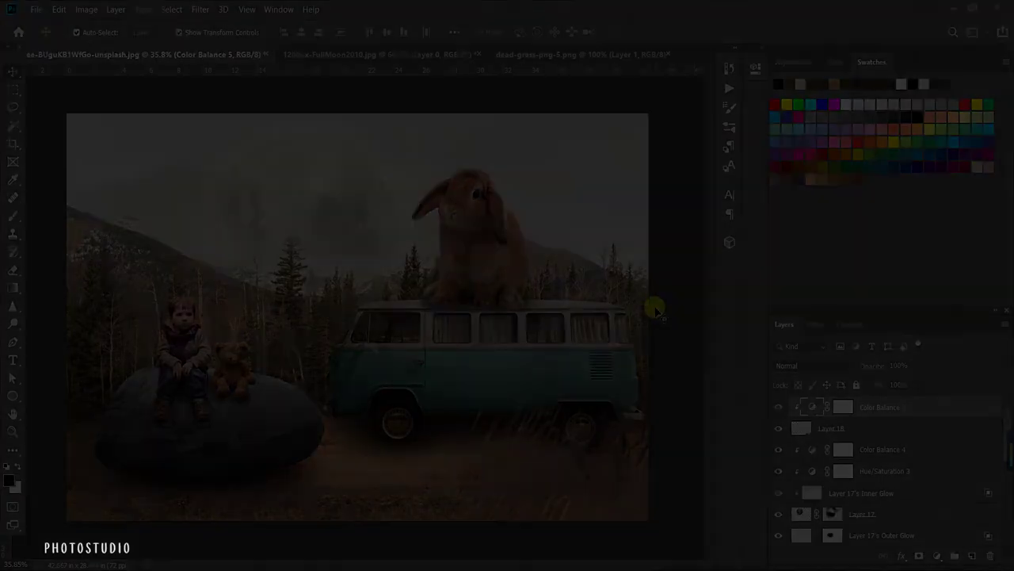
left_click(936, 556)
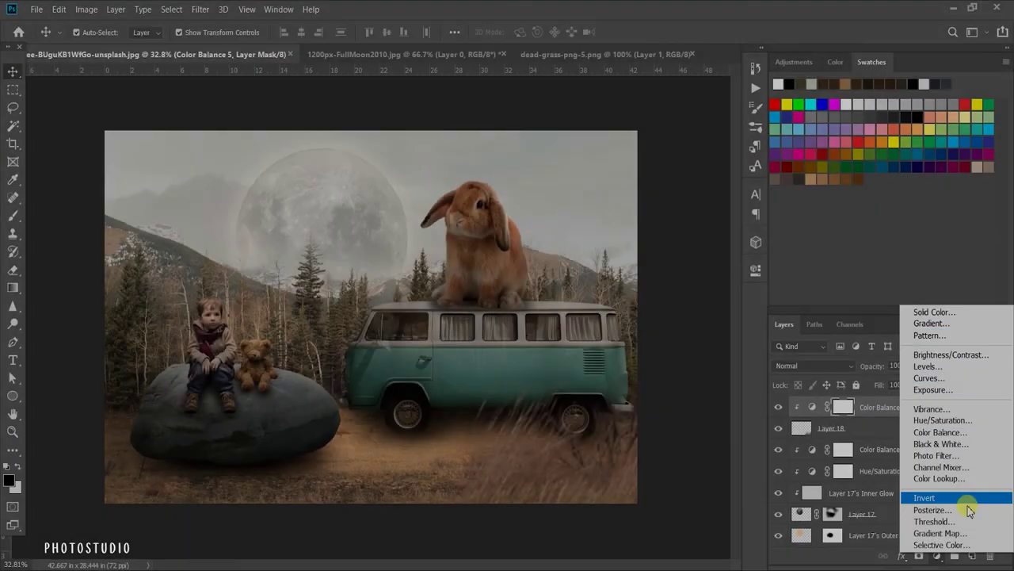
Add a Gradient Map with the Sepia preset at 38% opacity.
left_click(928, 500)
left_click(609, 315)
left_click(701, 265)
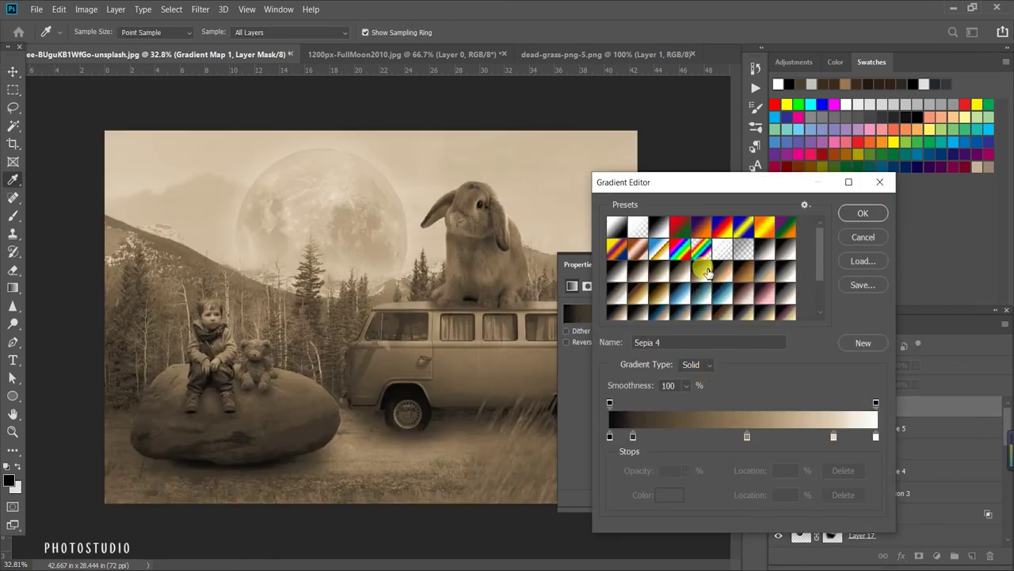
left_click(860, 211)
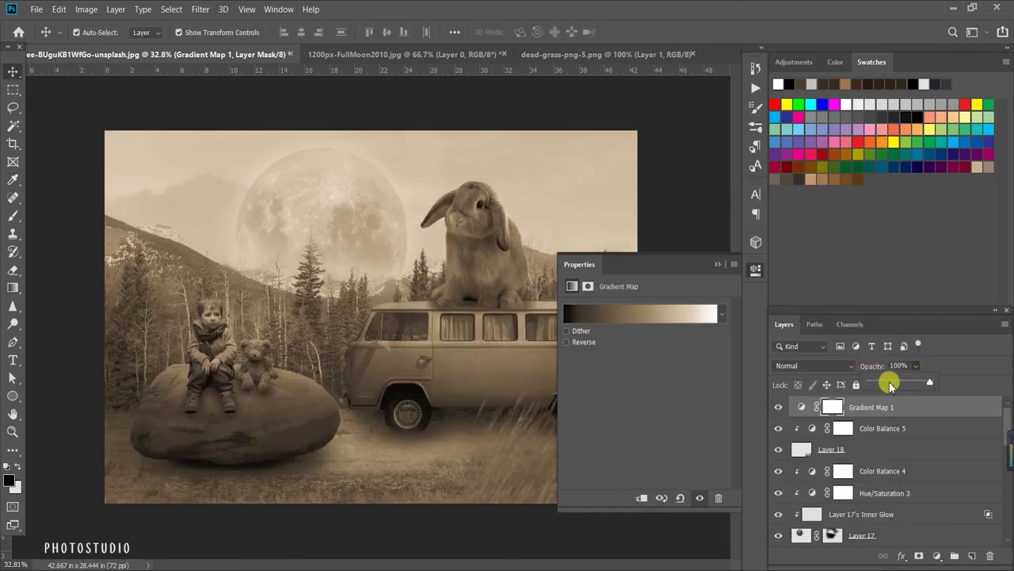
left_click(890, 385)
left_click(822, 337)
Add a Brightness/Contrast layer set to brightness 37 and contrast 26.
left_click(937, 555)
left_click(928, 357)
mouse_move(655, 346)
left_mouse_down()
mouse_move(664, 347)
mouse_move(654, 373)
left_mouse_up()
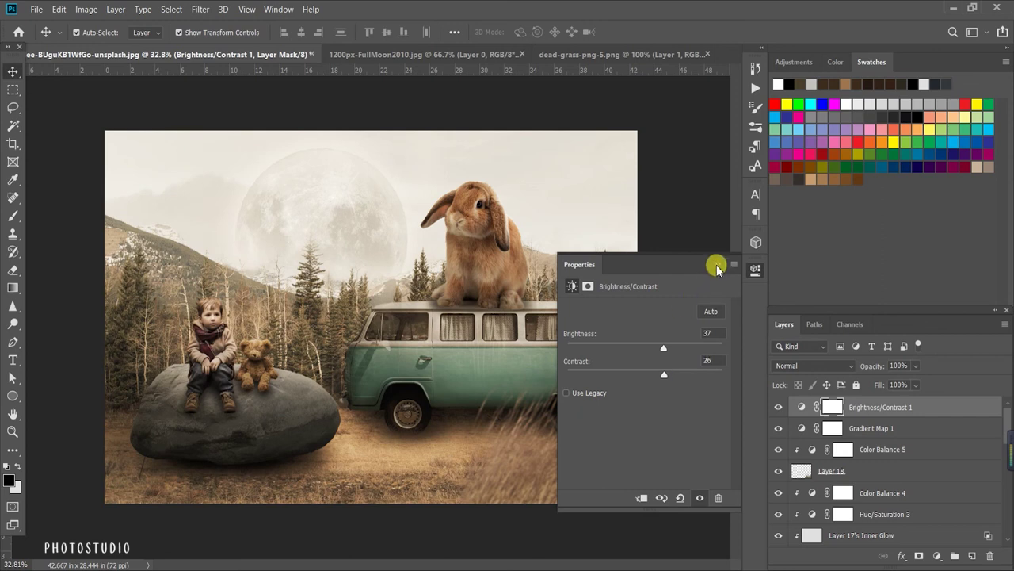
left_click(717, 264)
Add a Curves layer with a contrast-boosting S-curve and compare it before and after.
left_click(937, 555)
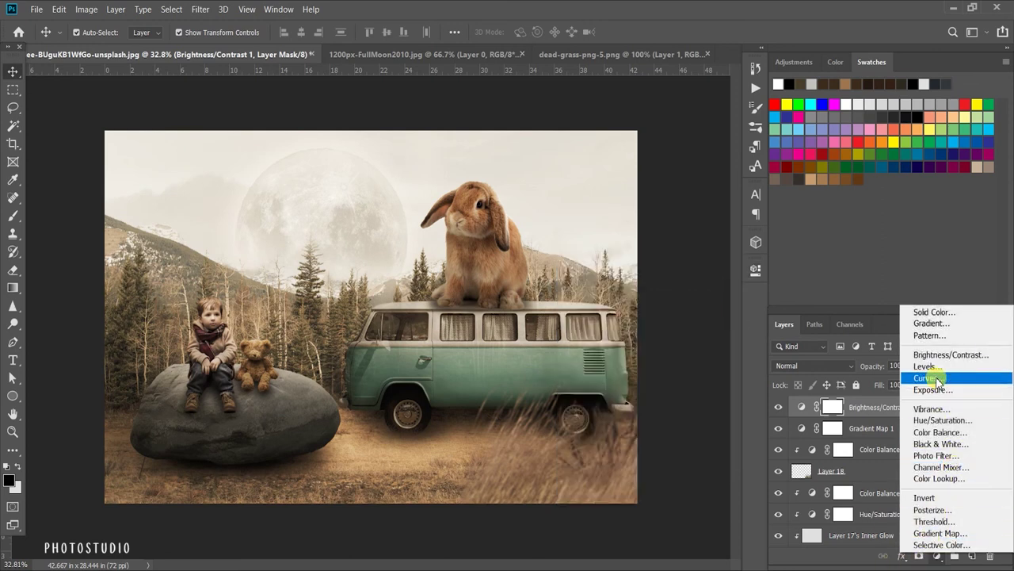
left_click(929, 378)
left_click_drag(634, 418, 644, 429)
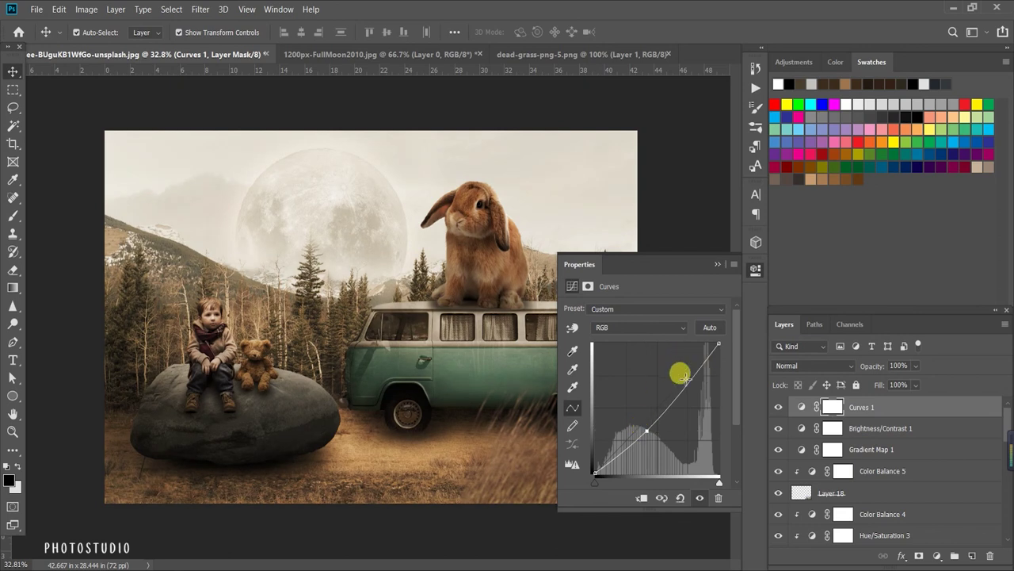
mouse_move(679, 372)
left_mouse_down()
mouse_move(688, 386)
mouse_move(674, 373)
mouse_move(679, 380)
left_mouse_up()
left_click_drag(639, 426, 641, 429)
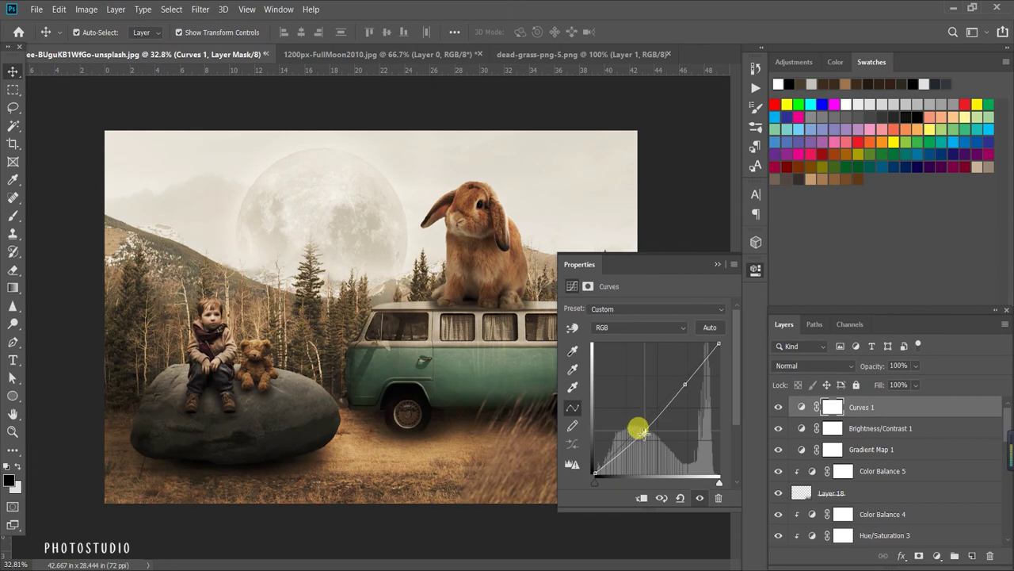
left_click_drag(644, 432, 646, 431)
left_click(778, 407)
left_click(778, 406)
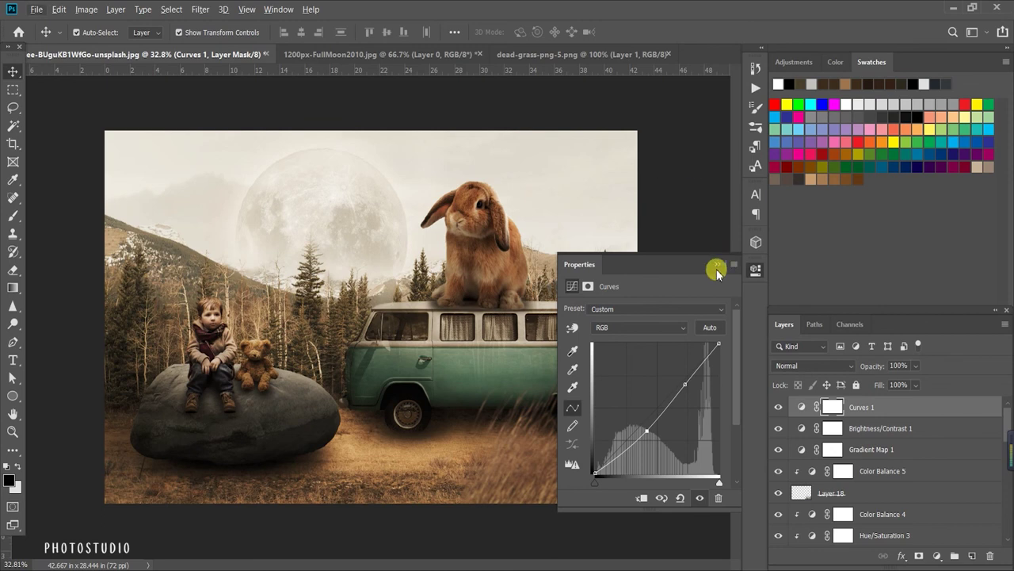
left_click(717, 264)
key("ctrl+0")
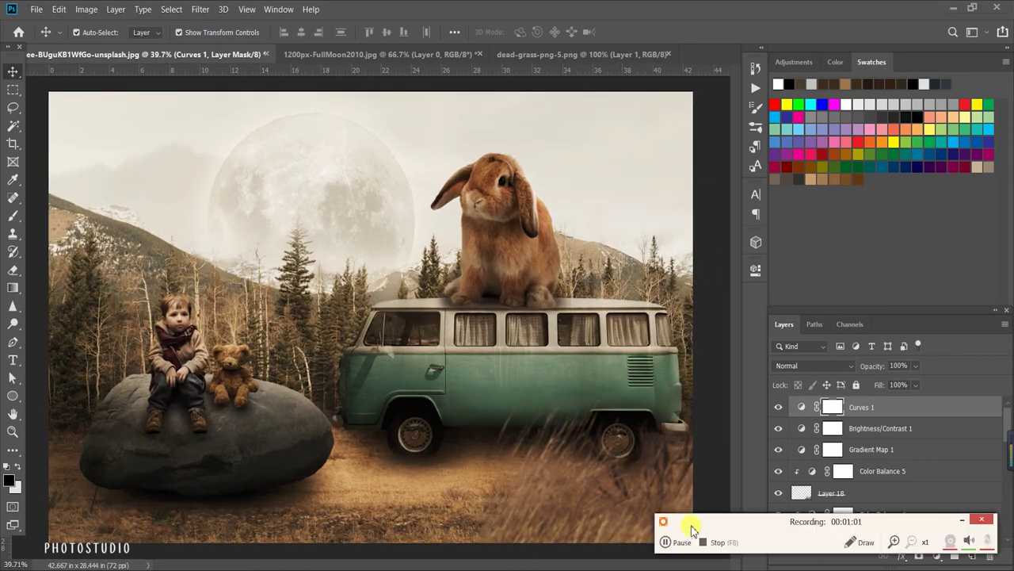